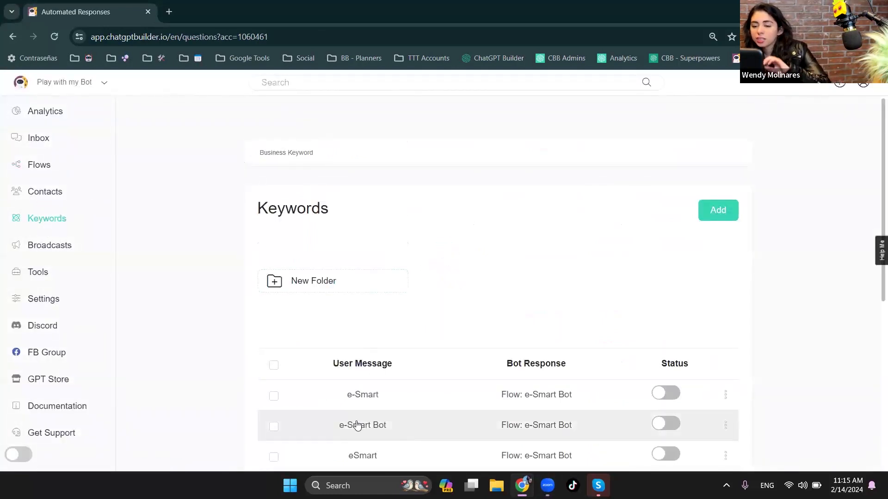
- Start a new keyword entry with "Price" as the user message
scroll(355, 402, down, 1)
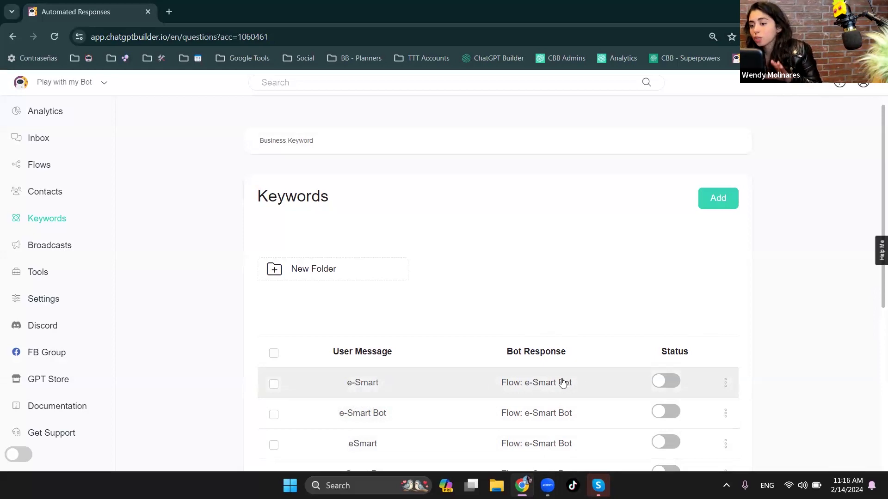
click(716, 193)
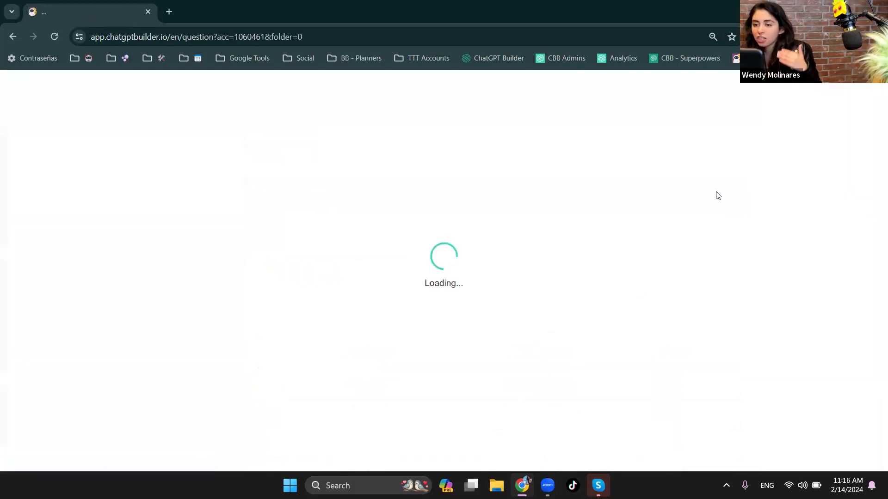
click(219, 162)
text(Price)
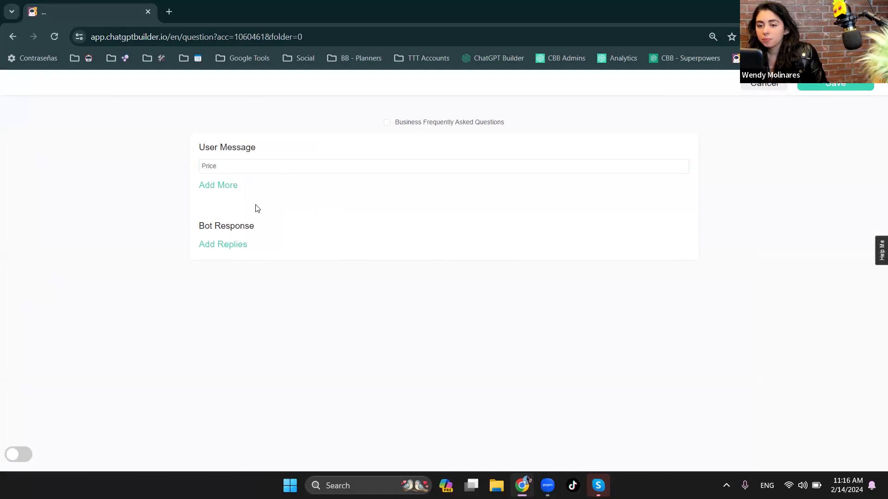
- Try a flow as the bot response for the Price keyword, choosing Booking and then Audio Default, and leave the entry without saving
click(242, 245)
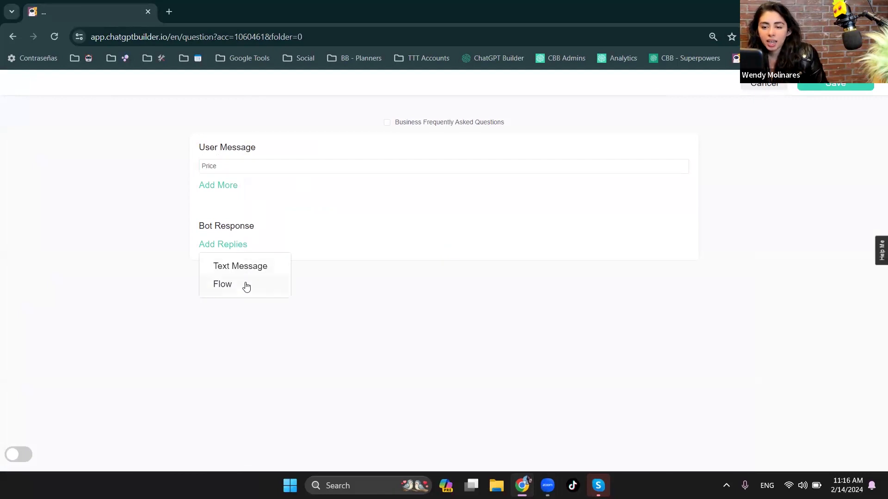
click(246, 285)
click(272, 248)
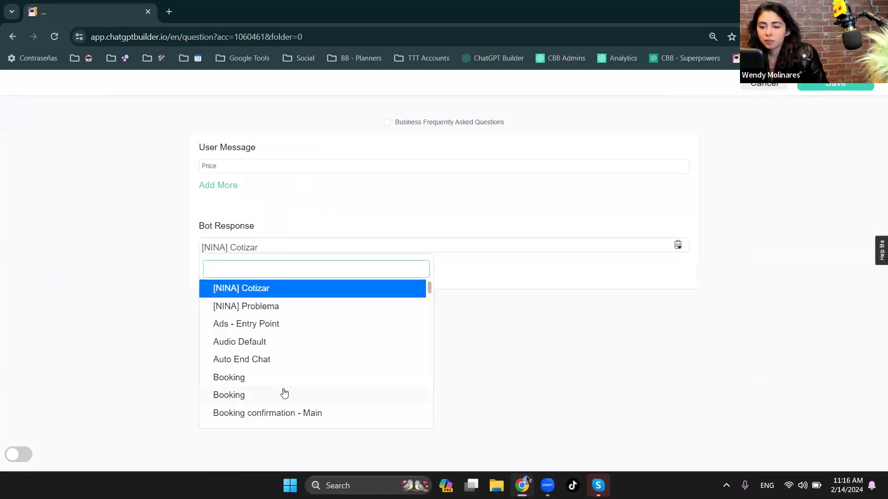
click(264, 378)
click(287, 253)
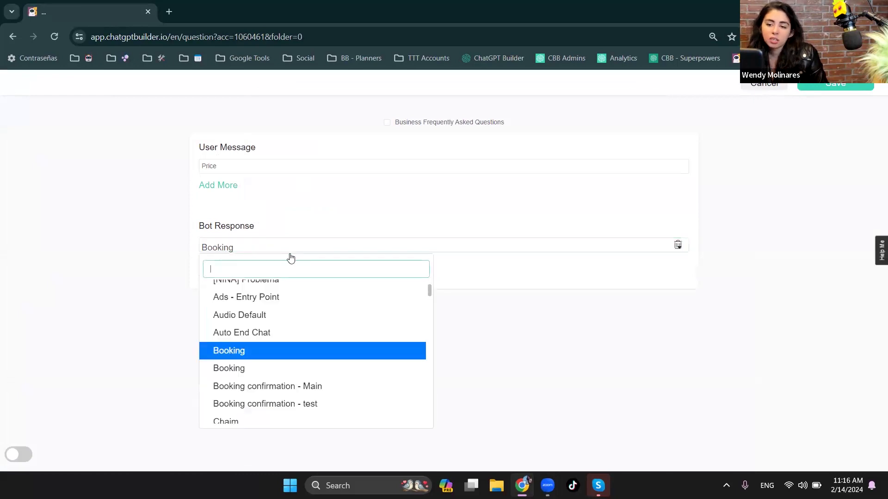
click(289, 323)
click(310, 251)
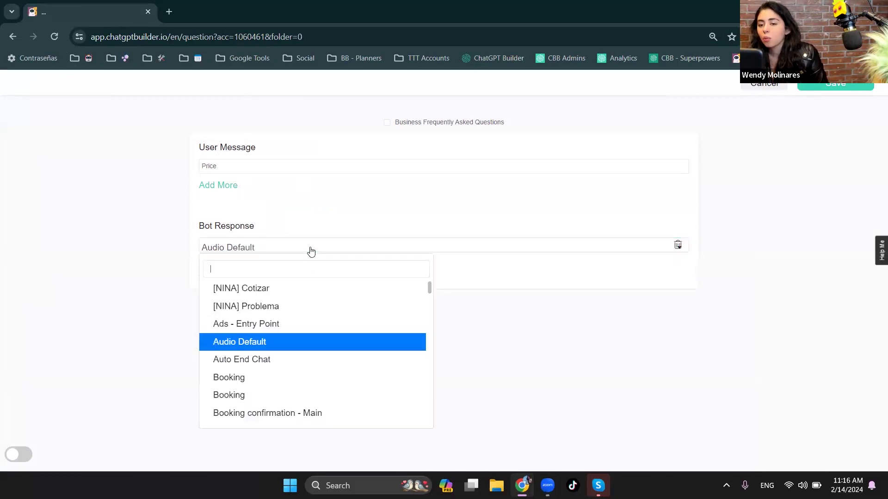
click(37, 342)
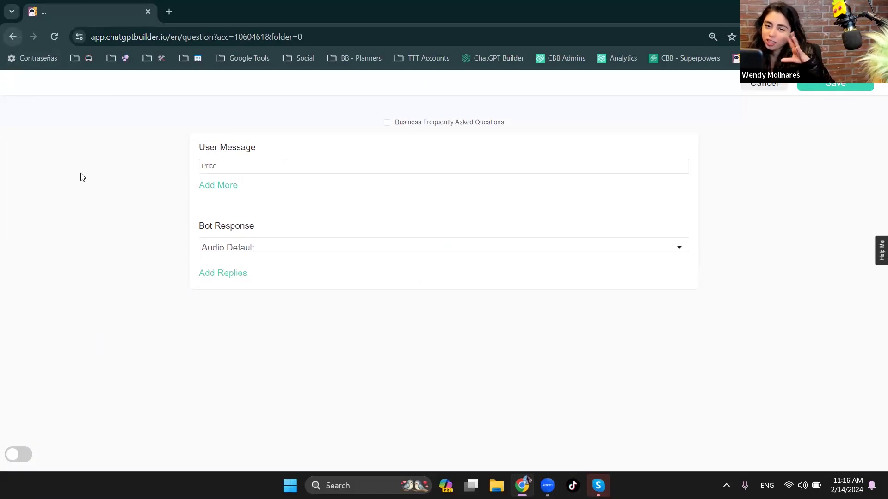
click(7, 38)
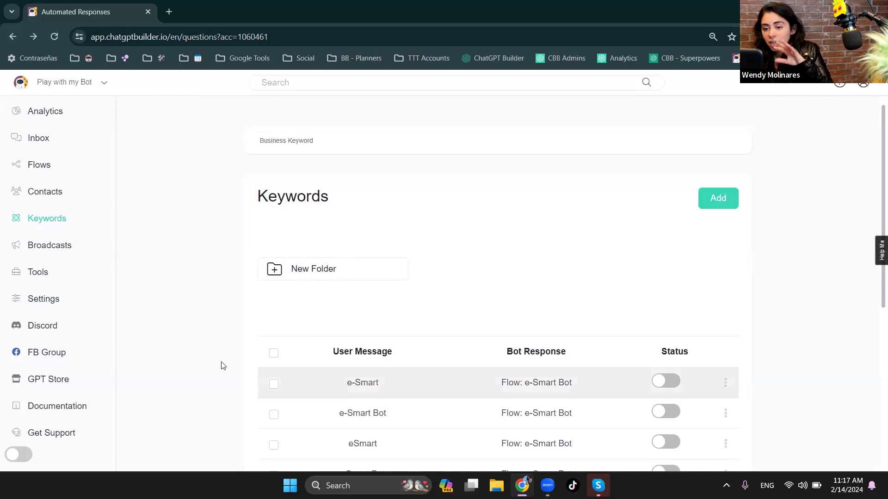
- Create a new account with a Webchat chatbot named "Function Feb"
click(50, 301)
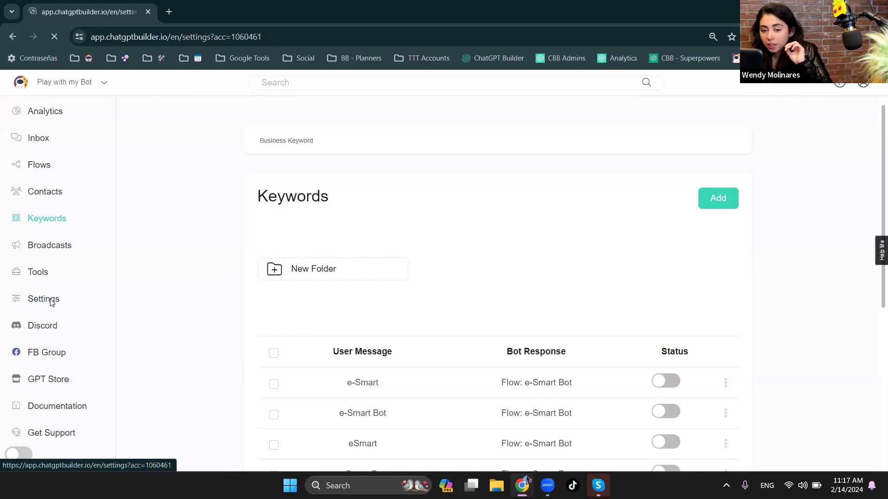
click(72, 82)
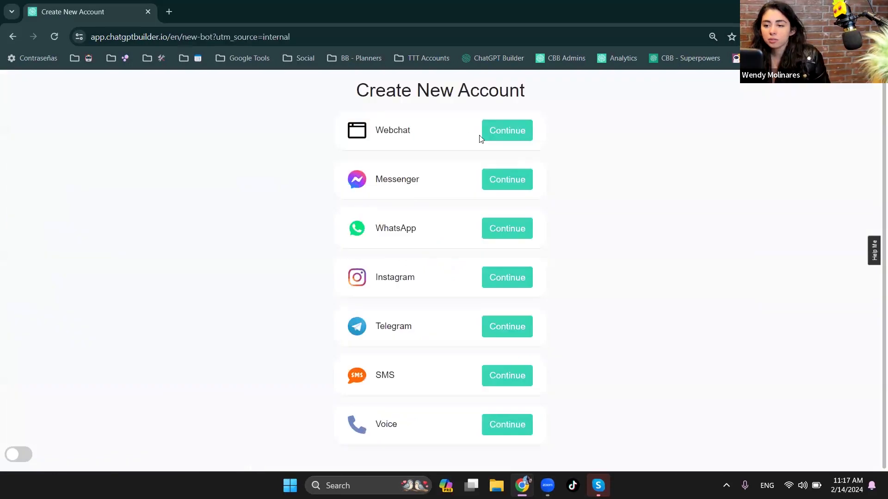
click(503, 131)
click(373, 181)
text(Function Feb)
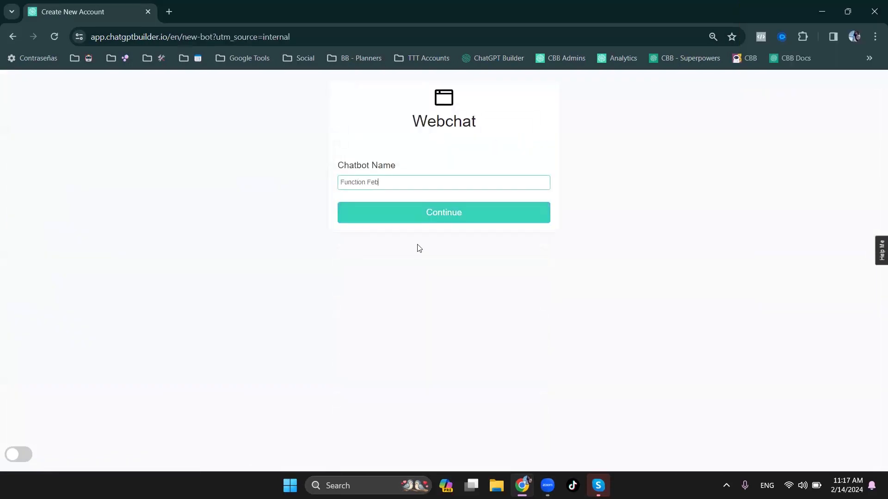
click(373, 218)
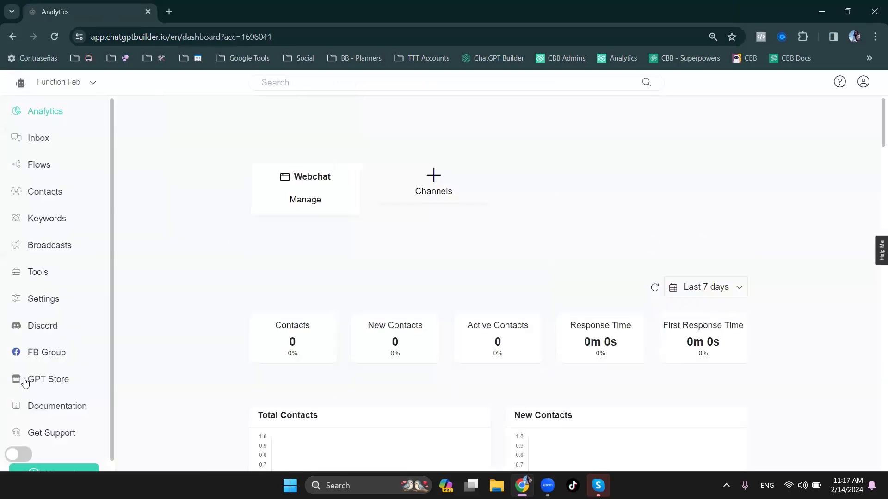
- Open the management page for Functions in the Prompt Engineering integration of the Function Feb account
click(55, 301)
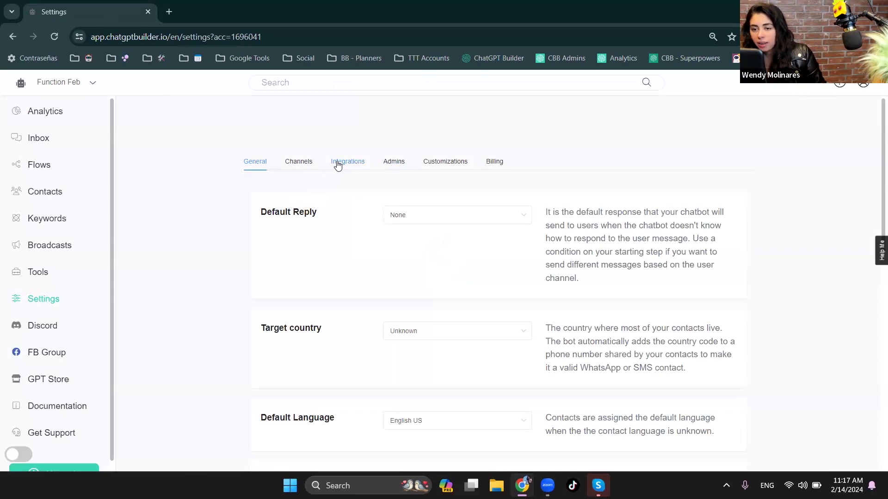
click(337, 166)
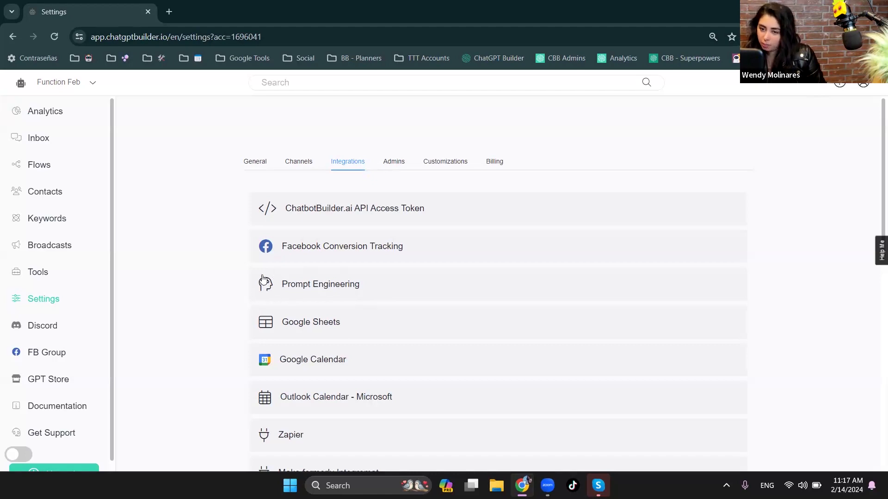
click(308, 284)
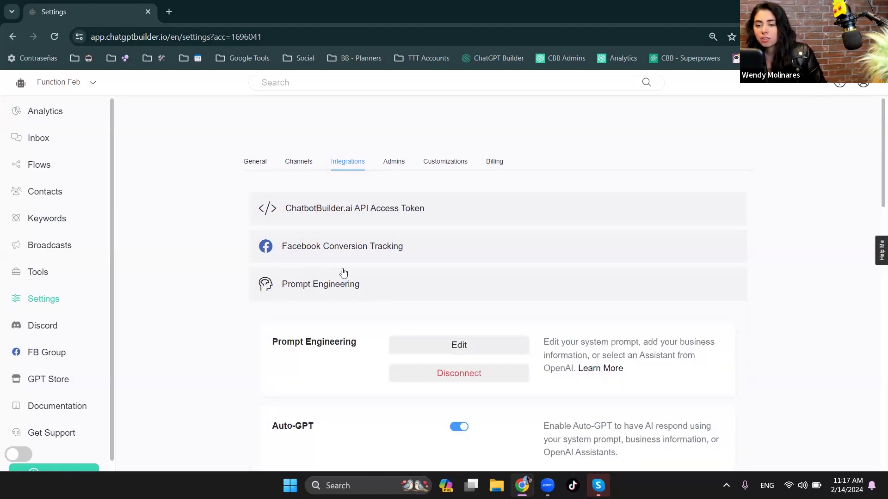
scroll(342, 293, down, 3)
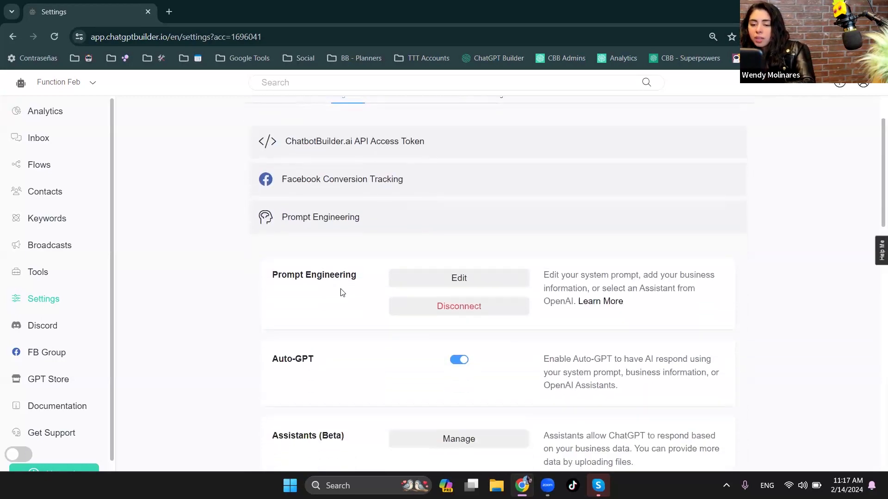
scroll(341, 294, down, 3)
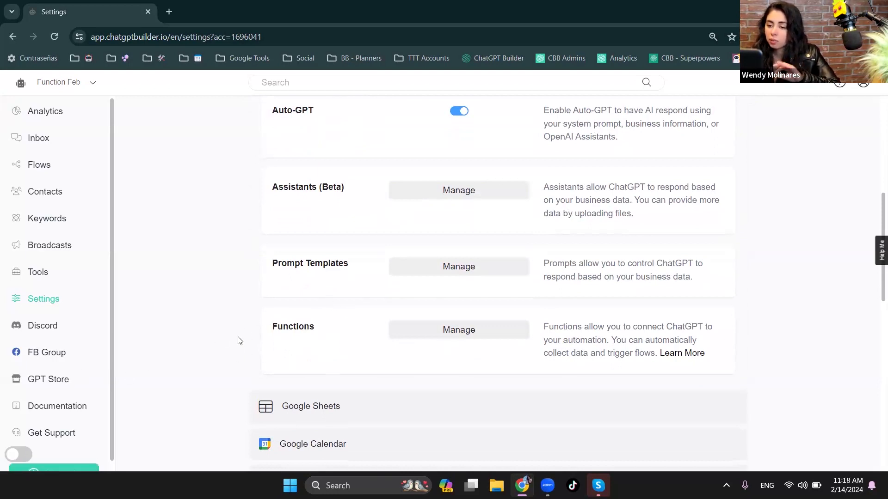
click(434, 338)
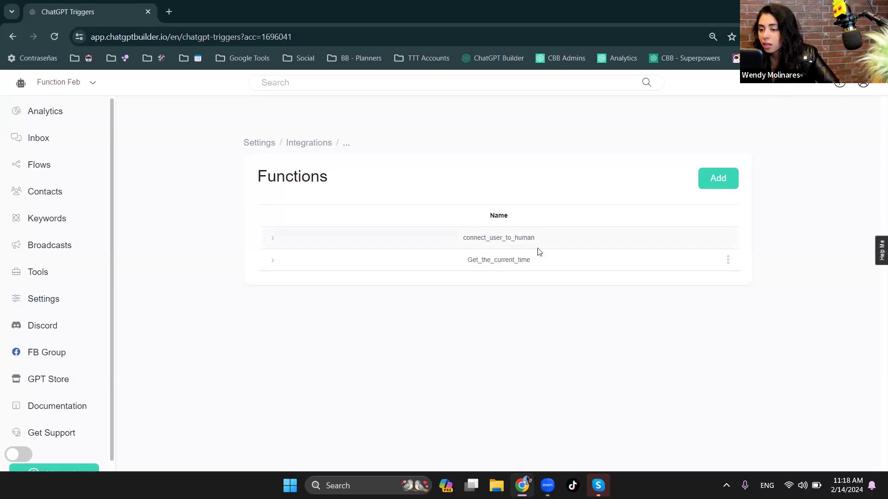
- Expand connect_user_to_human and Get_the_current_time to examine their trigger descriptions and output messages
click(273, 242)
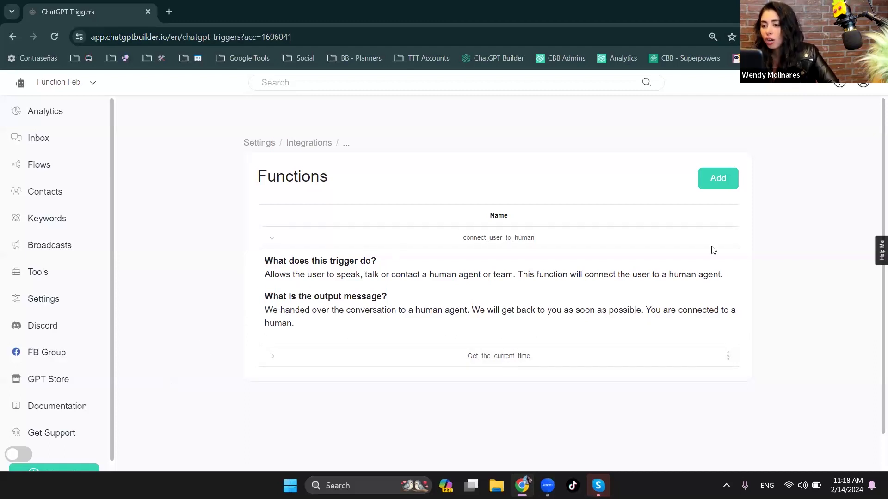
drag(667, 273, 727, 276)
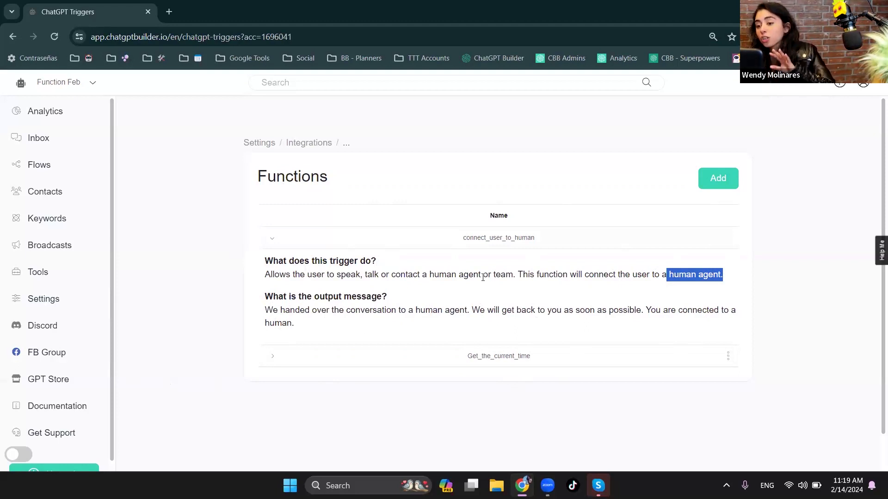
click(273, 359)
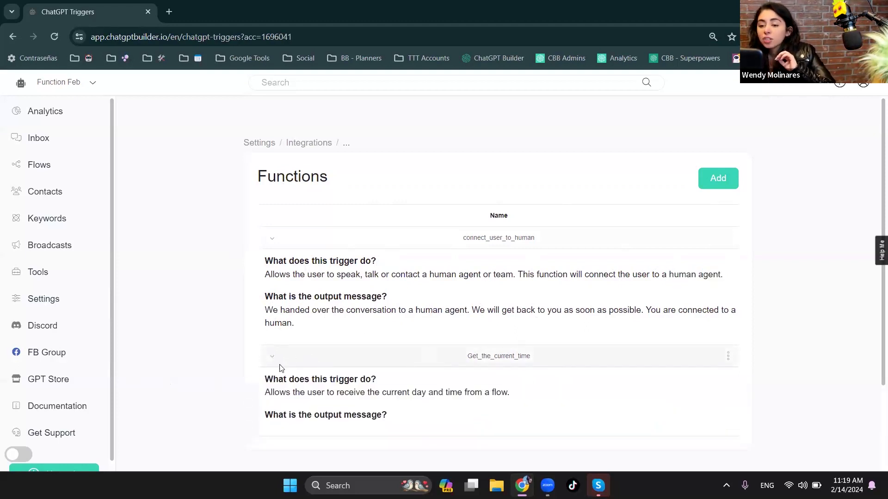
- Open the Get_the_current_time function for editing and examine its name and the trigger description heading
click(728, 356)
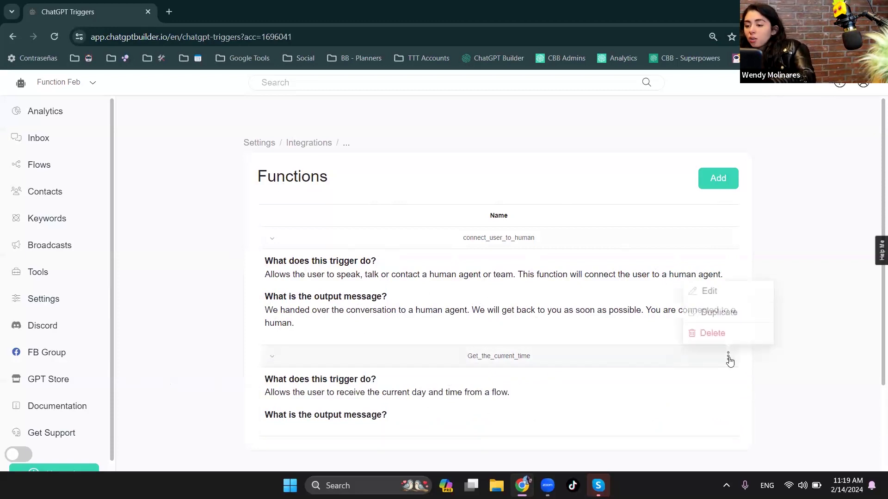
click(711, 291)
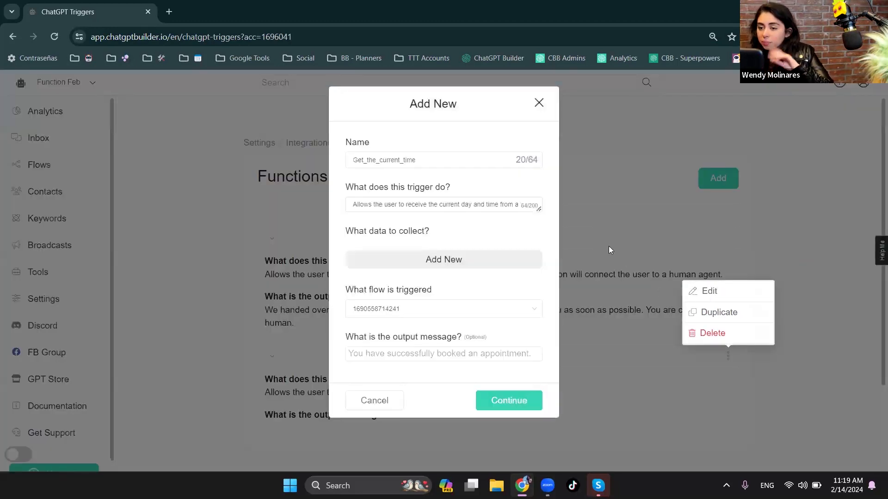
click(356, 162)
double_click(357, 162)
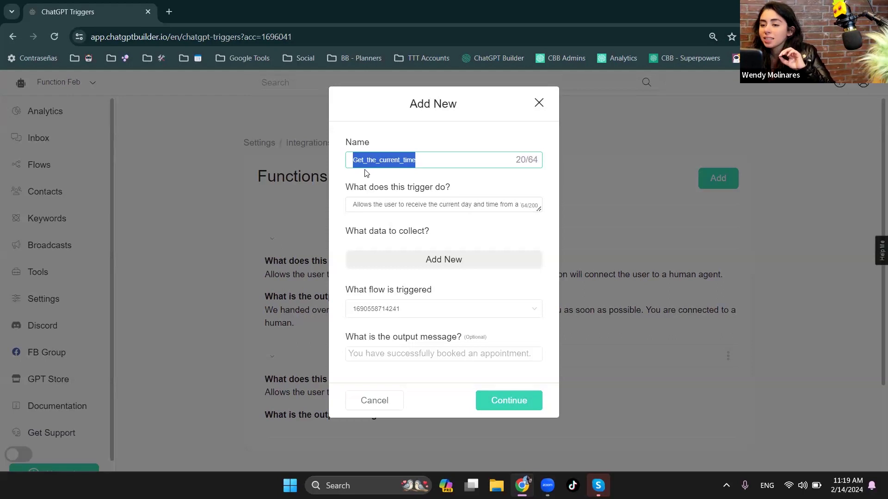
drag(369, 143, 350, 144)
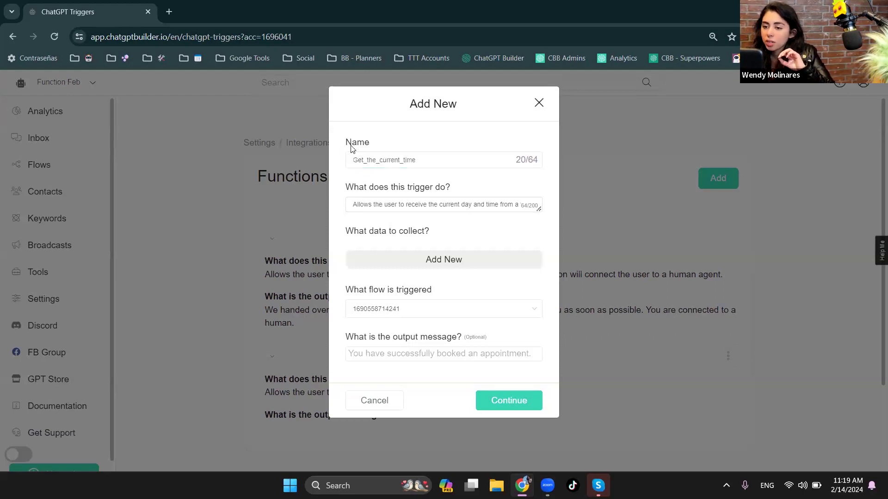
drag(346, 188, 477, 195)
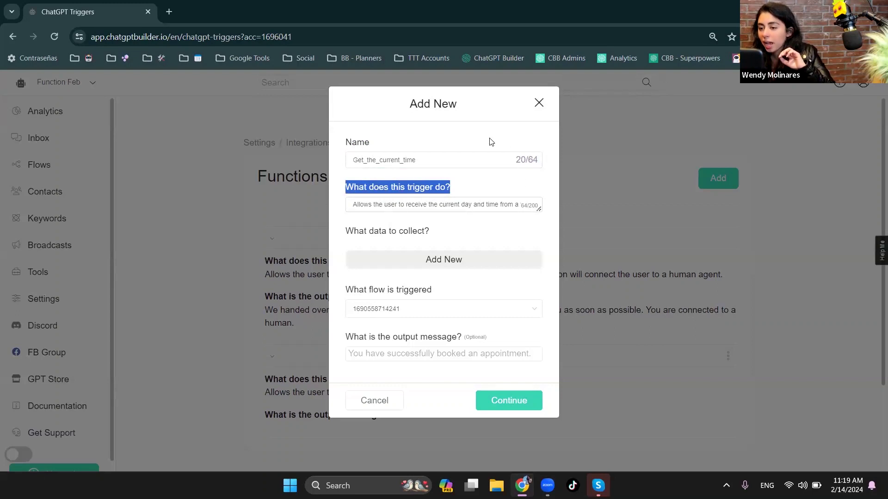
double_click(393, 158)
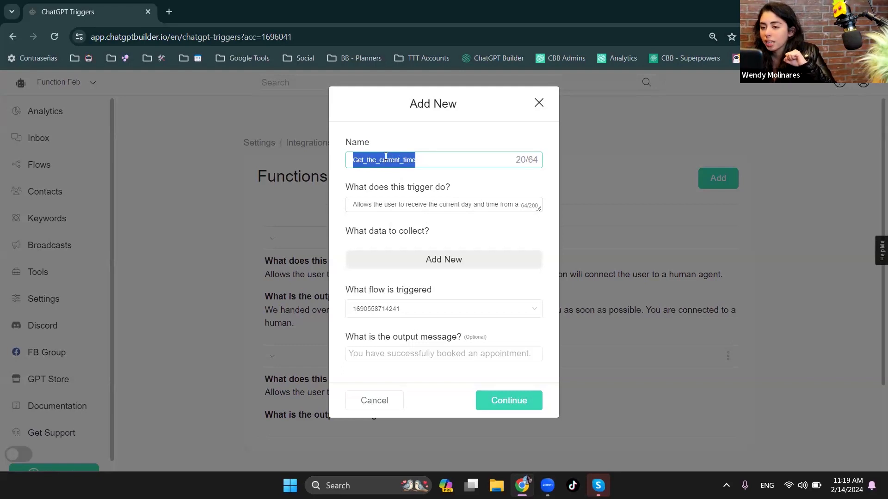
- Enlarge the trigger description box of Get_the_current_time and read the full description
click(401, 204)
key(ctrl+a)
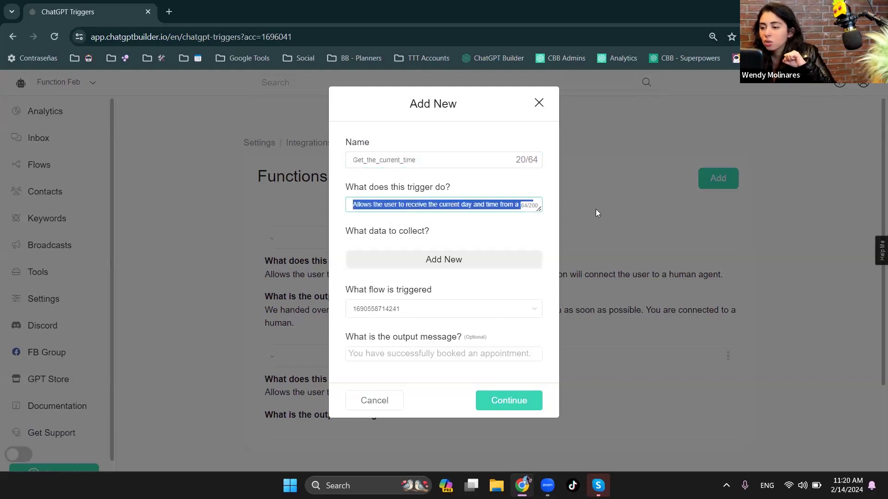
drag(540, 210, 540, 255)
click(474, 212)
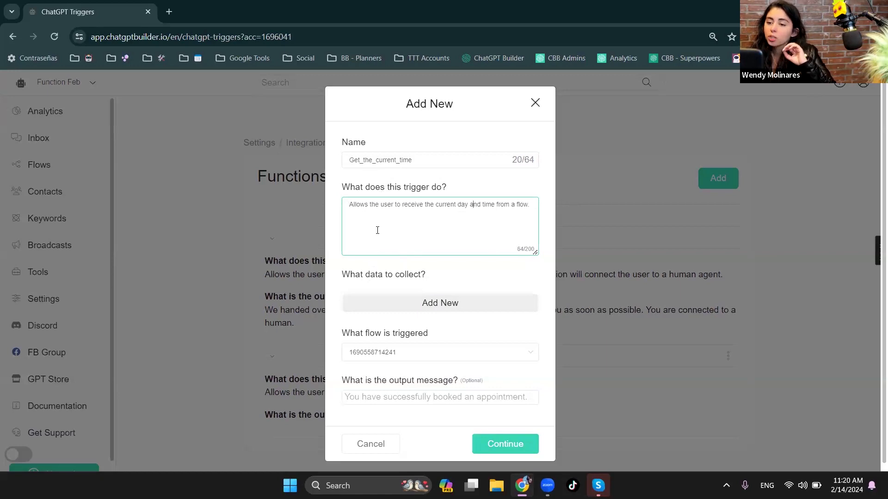
drag(348, 205, 391, 206)
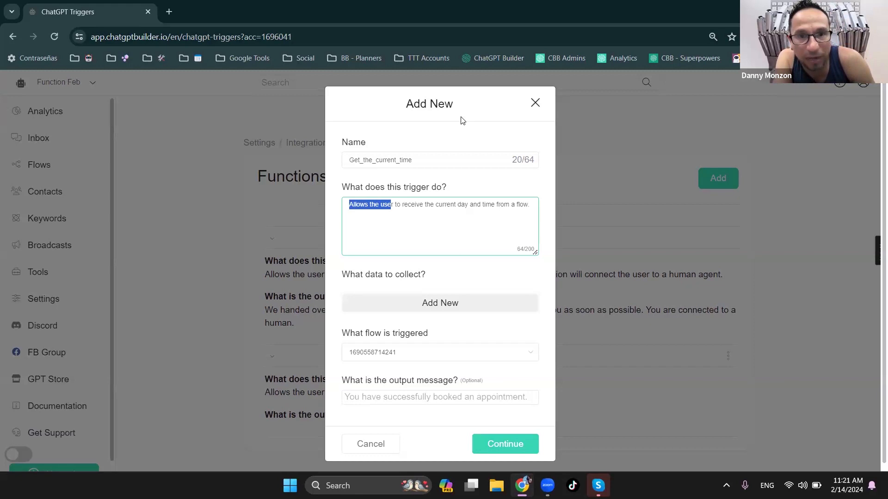
- Examine the flows that Get_the_current_time can trigger, keep the assigned flow, and review the function's name
click(510, 353)
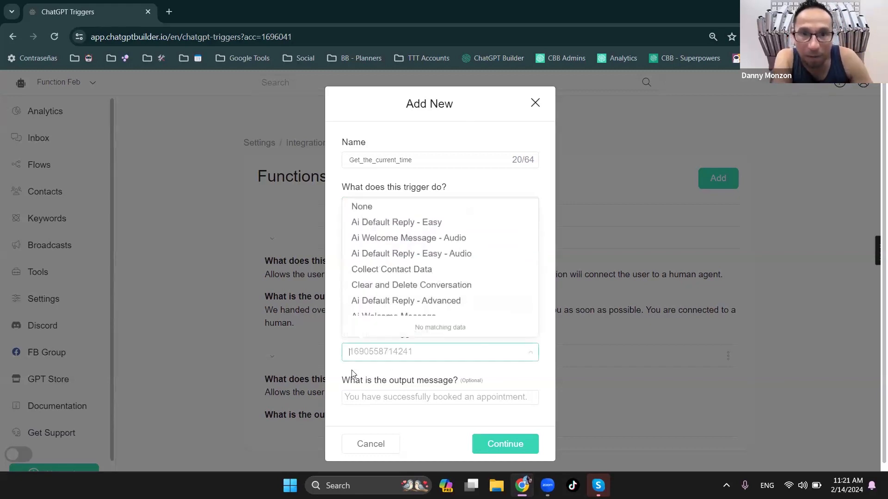
click(520, 351)
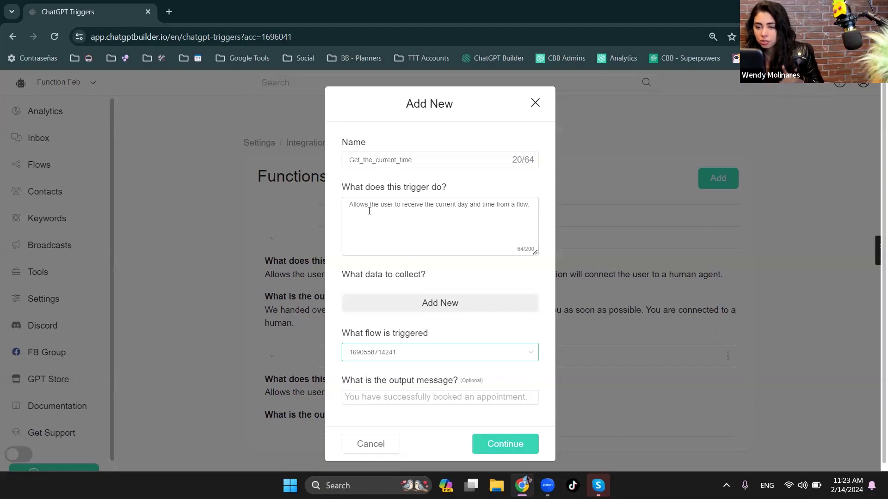
double_click(356, 160)
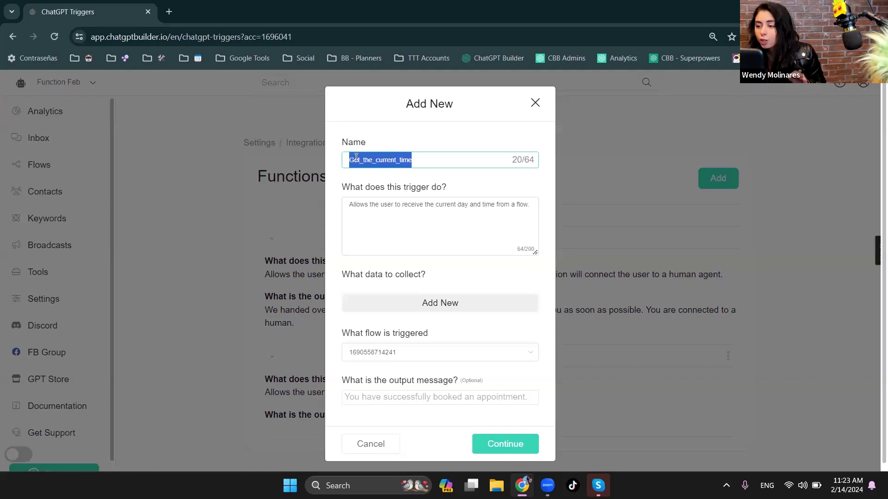
click(356, 158)
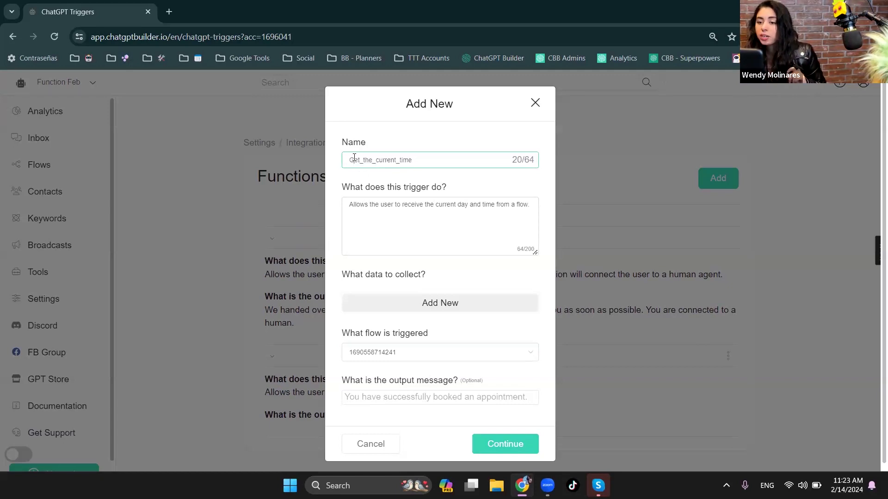
drag(350, 160, 398, 160)
click(431, 159)
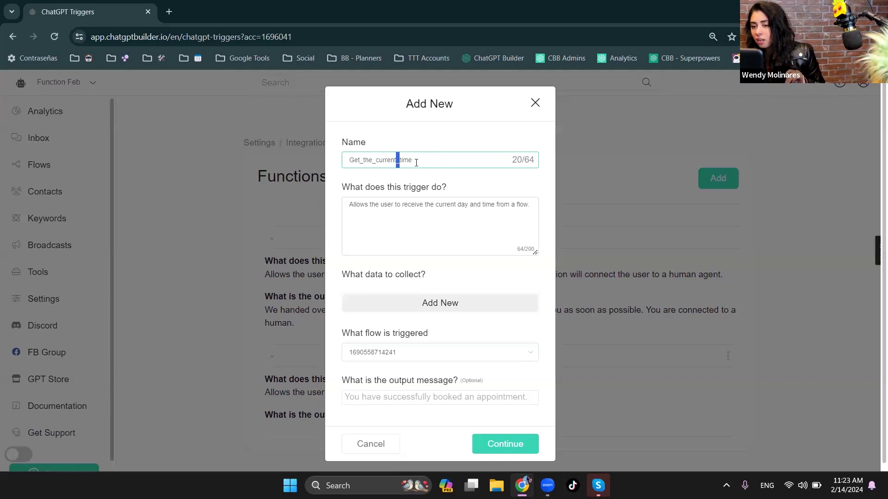
click(421, 161)
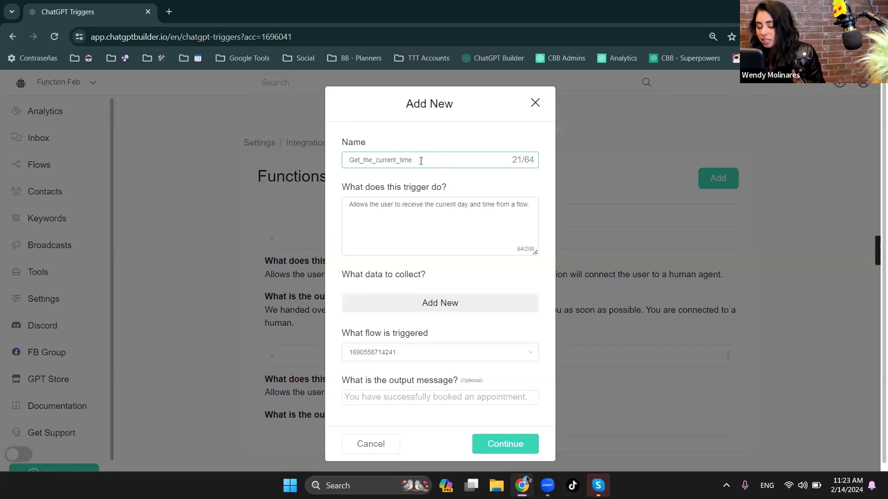
key(BackSpace)
key(BackSpace)
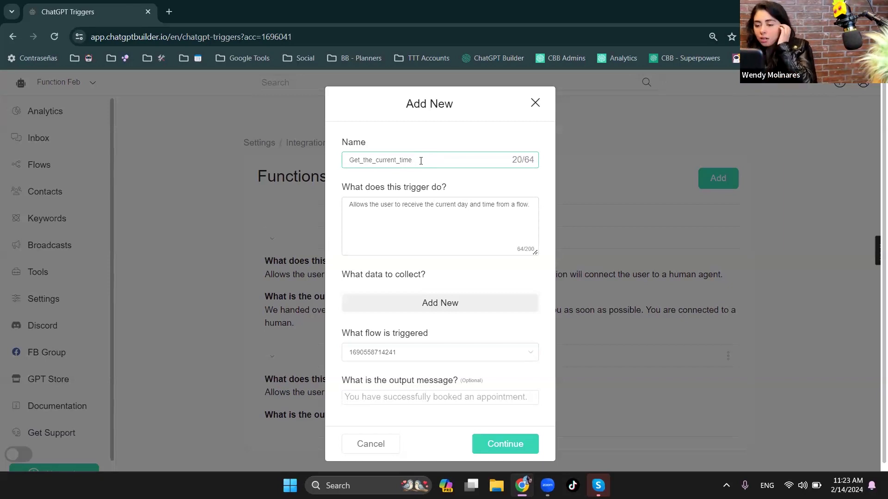
text(u)
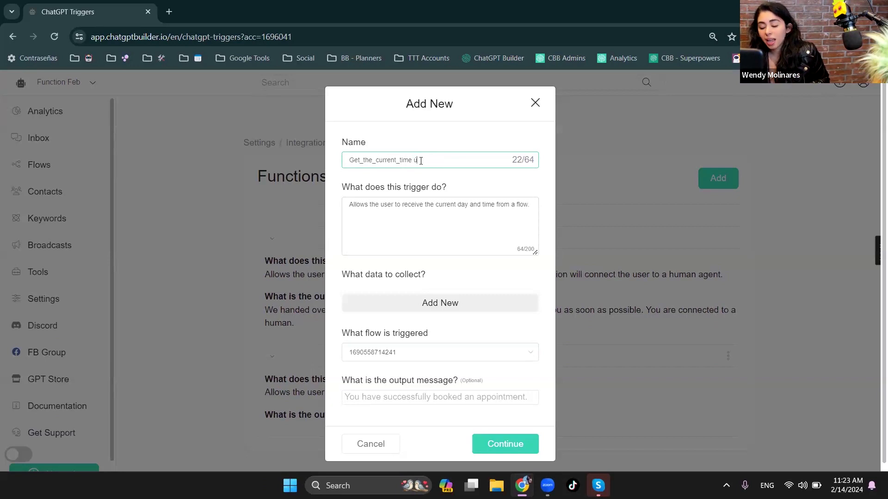
key(BackSpace)
key(BackSpace)
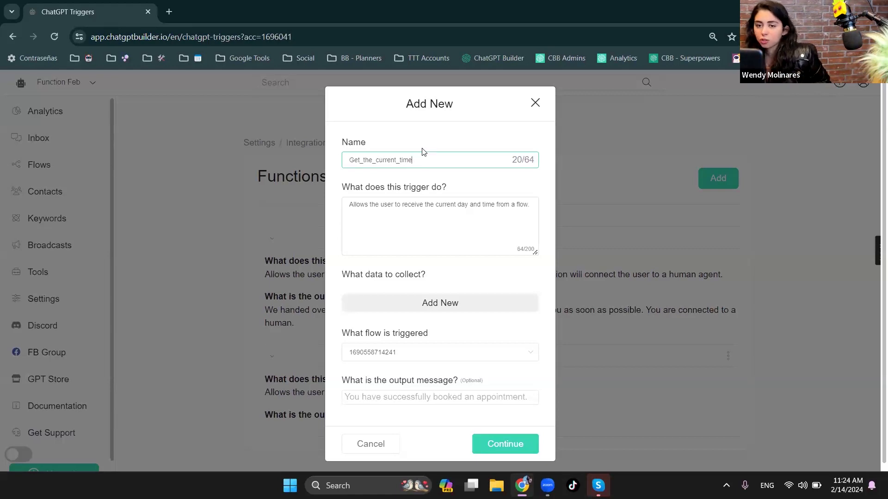
- Open a second copy of the functions page in a new browser tab and go to the documentation
click(124, 41)
key(ctrl+c)
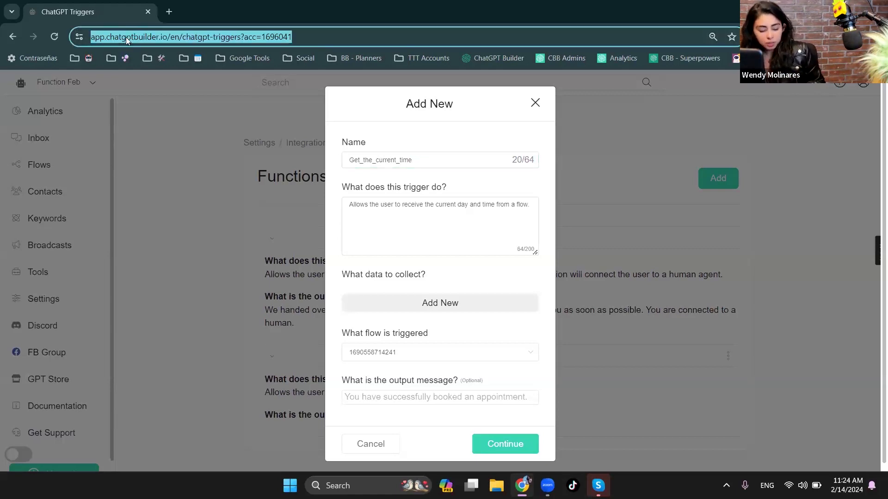
click(171, 10)
key(ctrl+v)
key(Return)
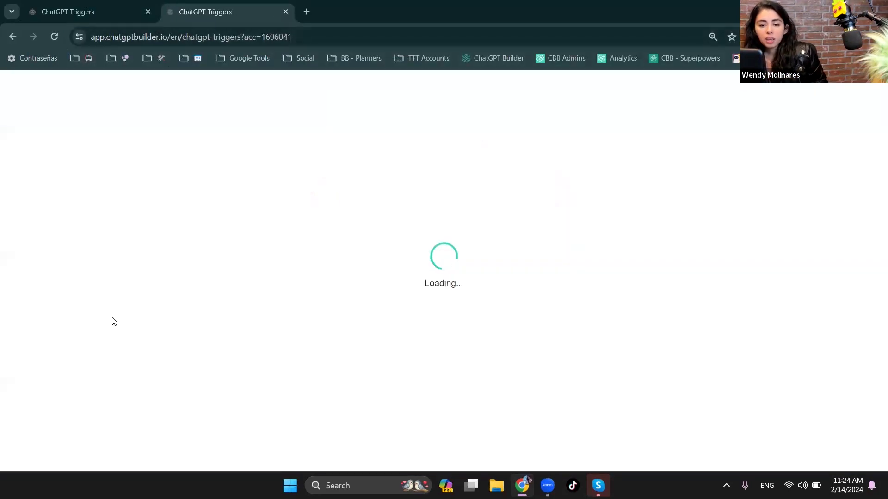
click(52, 407)
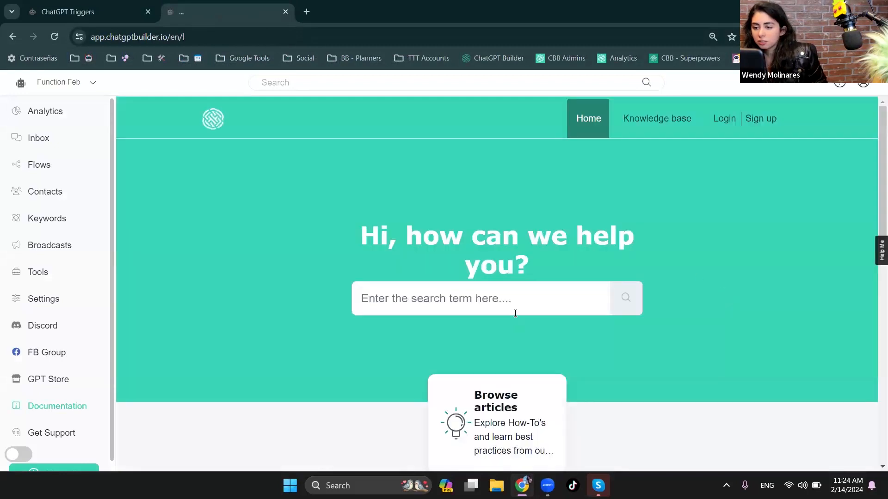
- Search the help center for "function" and open the article "Functions (formerly ChatGPT Triggers)"
click(514, 309)
text(function)
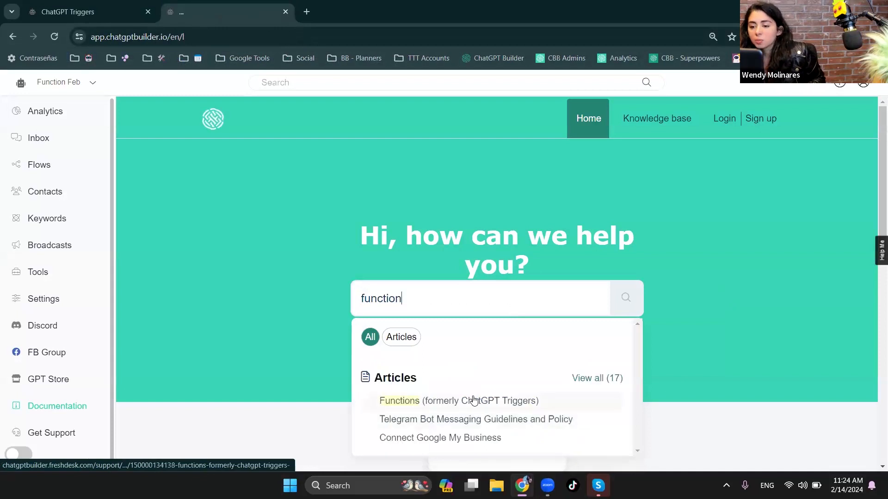
click(472, 400)
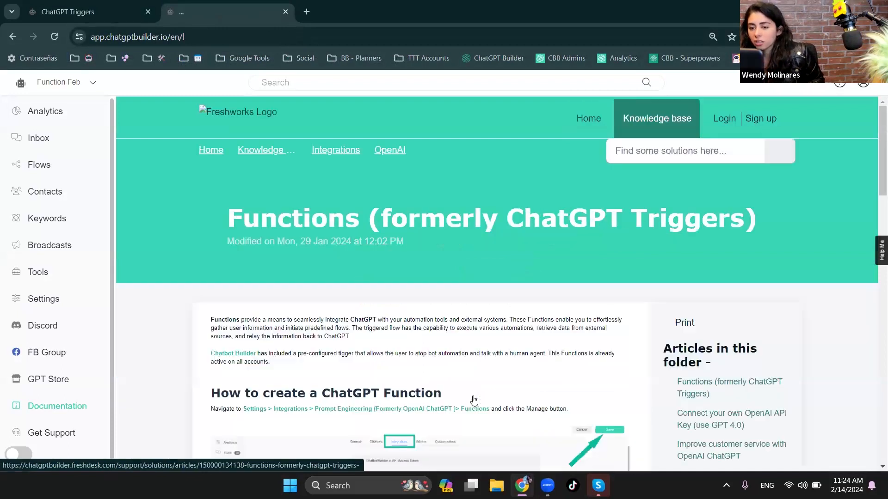
- Enlarge the article's field guidance and read the tip on functions that do not save special characters correctly
scroll(478, 369, down, 6)
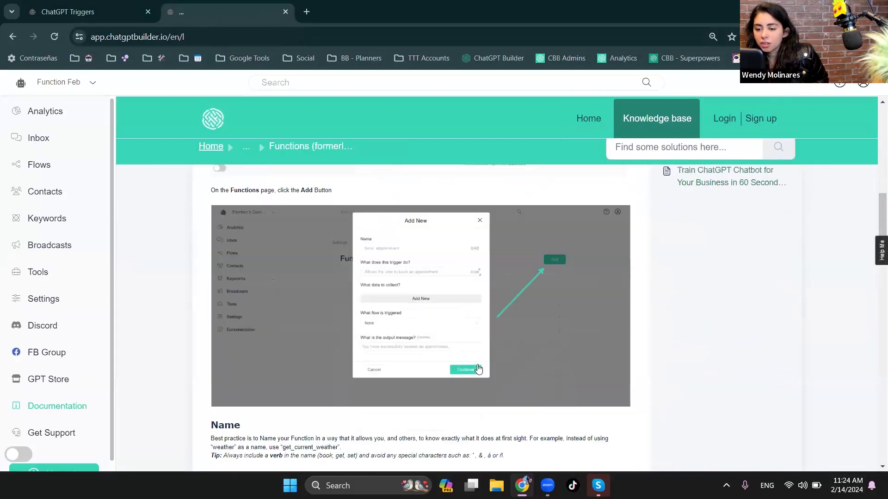
scroll(479, 368, down, 4)
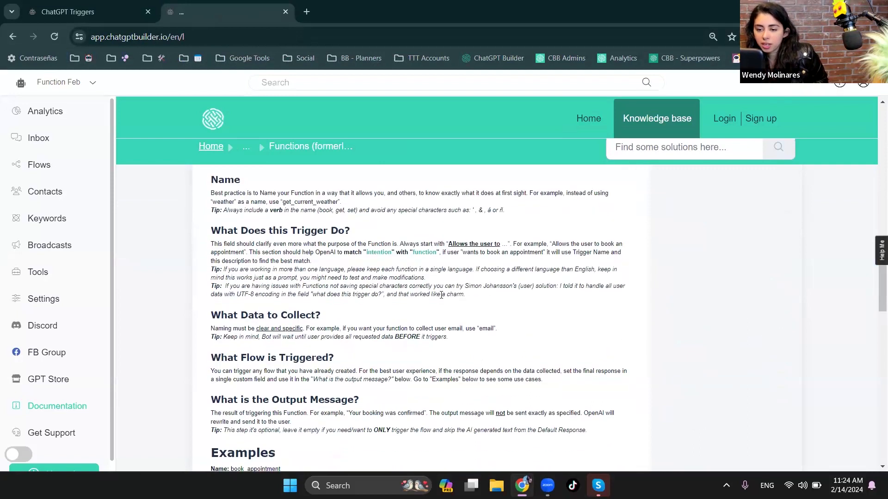
key(ctrl+plus)
key(ctrl+plus)
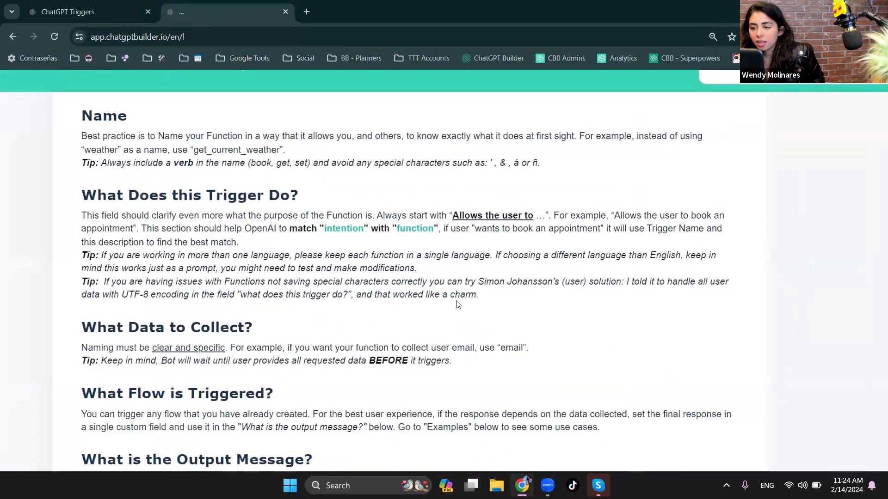
double_click(492, 281)
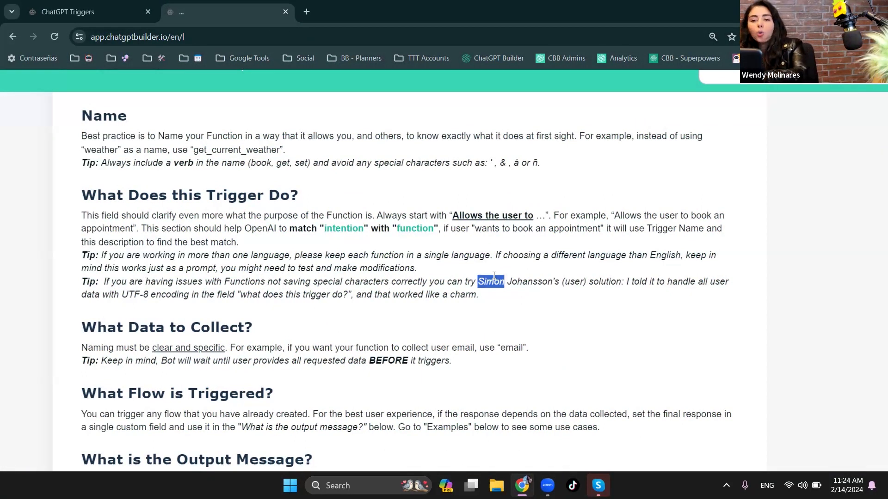
scroll(551, 291, down, 5)
click(419, 83)
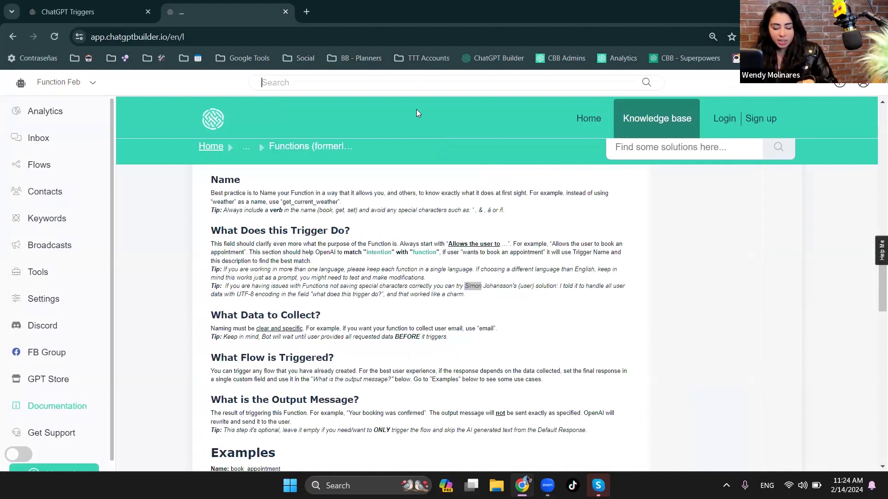
text(20%)
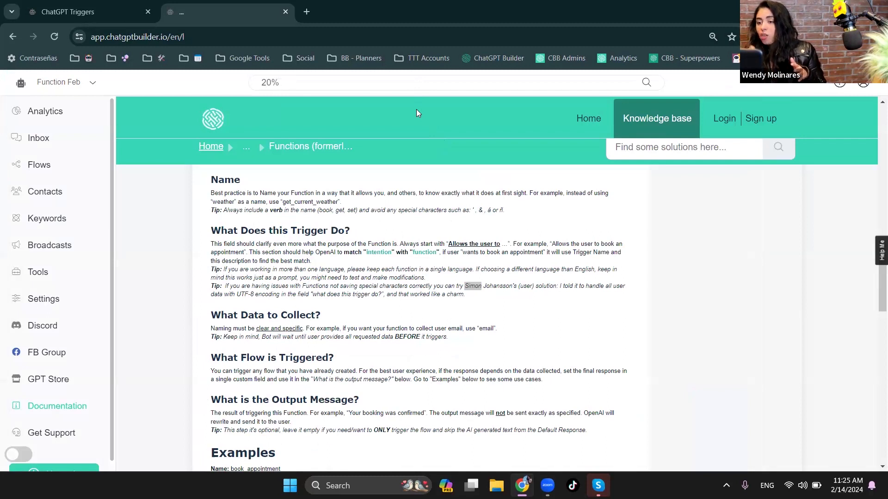
key(shift+Left)
key(shift+Left)
key(shift+Left)
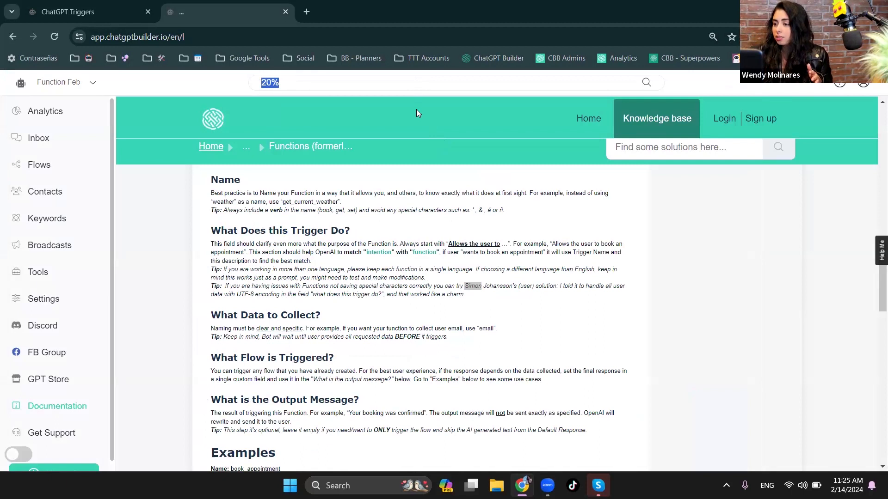
key(BackSpace)
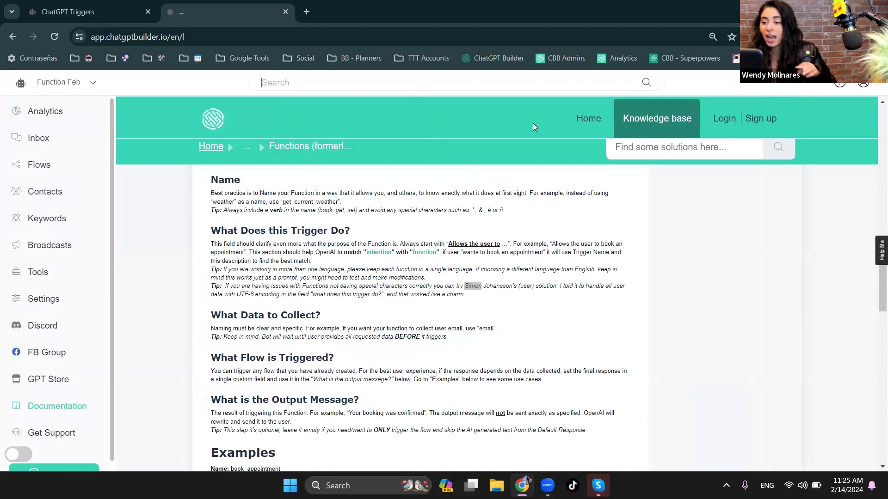
- Examine the article's tip about handling user data with UTF-8 encoding and highlight "UTF-8 encoding"
scroll(539, 319, up, 5)
click(581, 255)
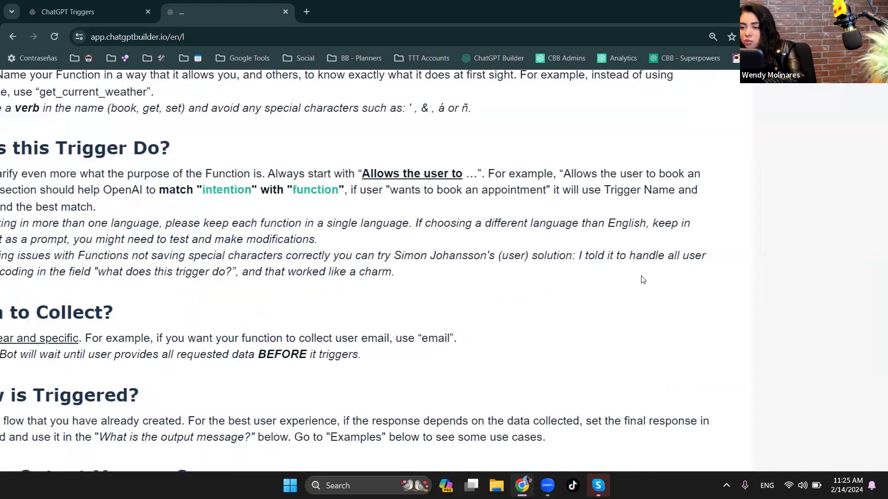
scroll(580, 277, left, 5)
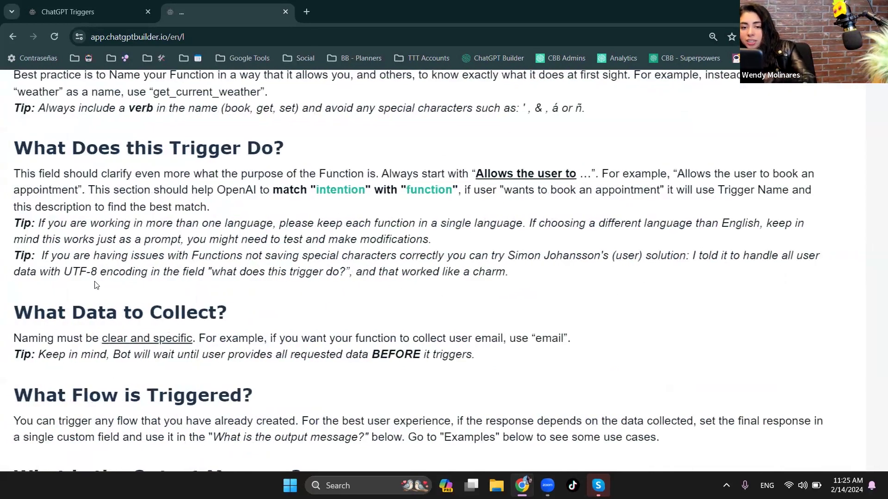
drag(65, 272, 148, 271)
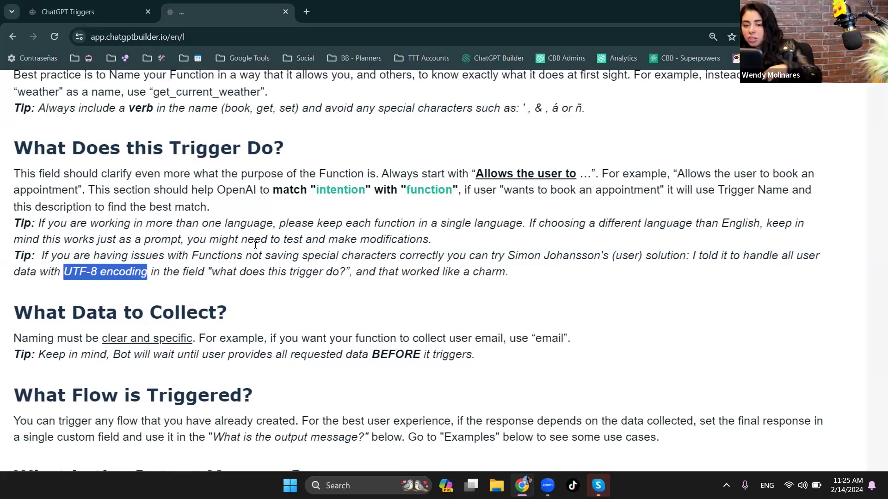
scroll(255, 243, down, 5)
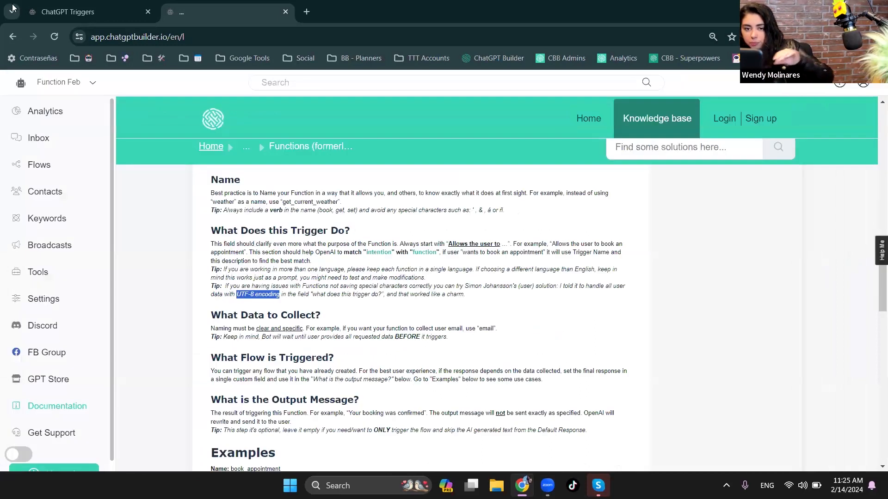
- Return to the open Get_the_current_time function and add "city" as data to collect
click(54, 7)
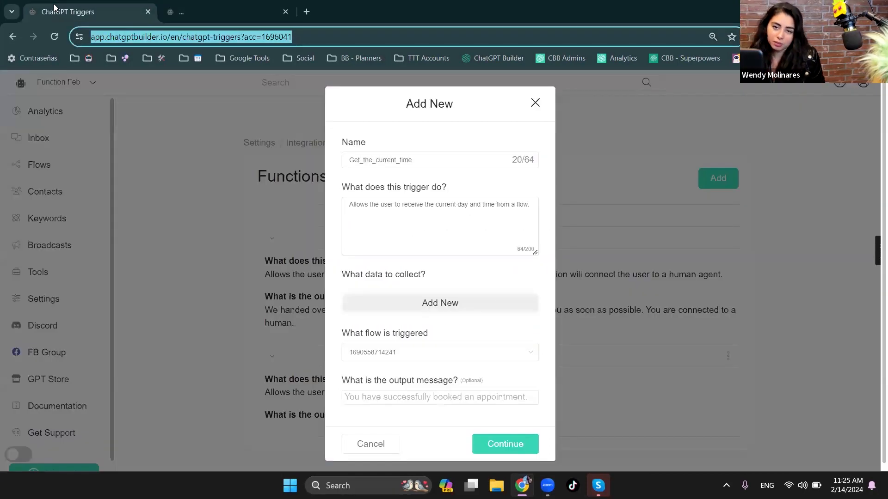
click(535, 206)
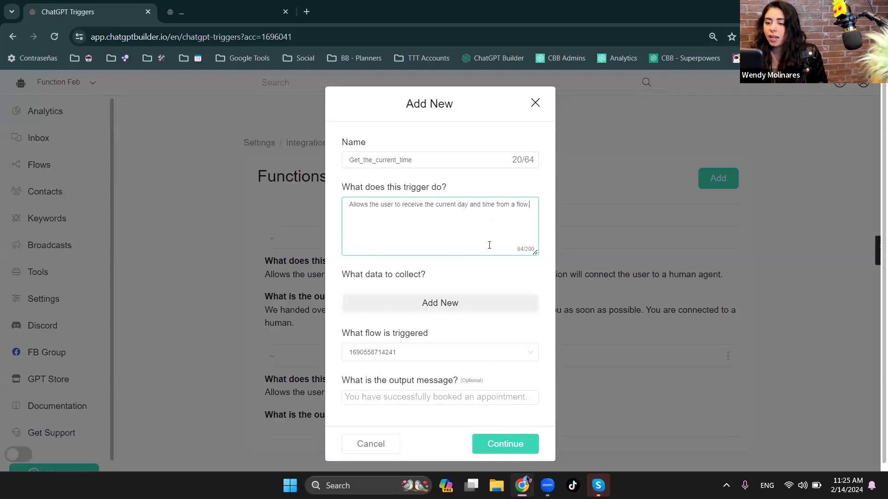
click(484, 305)
click(384, 303)
text(city)
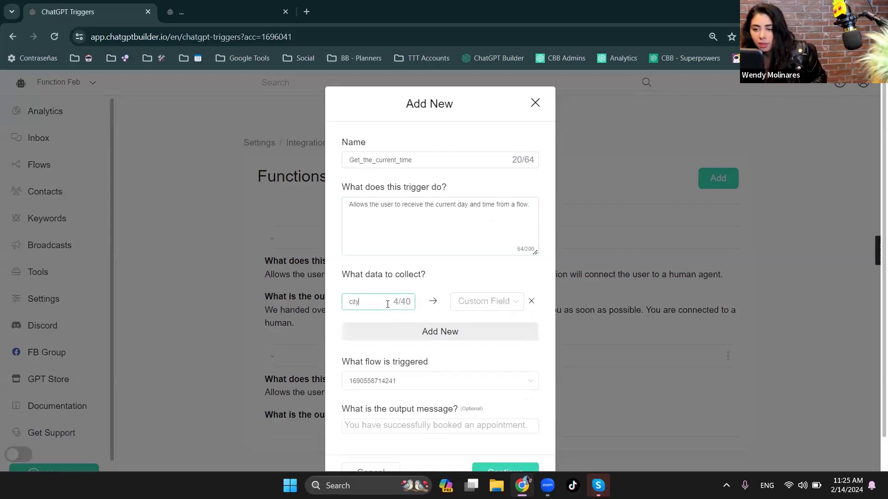
click(388, 329)
click(370, 333)
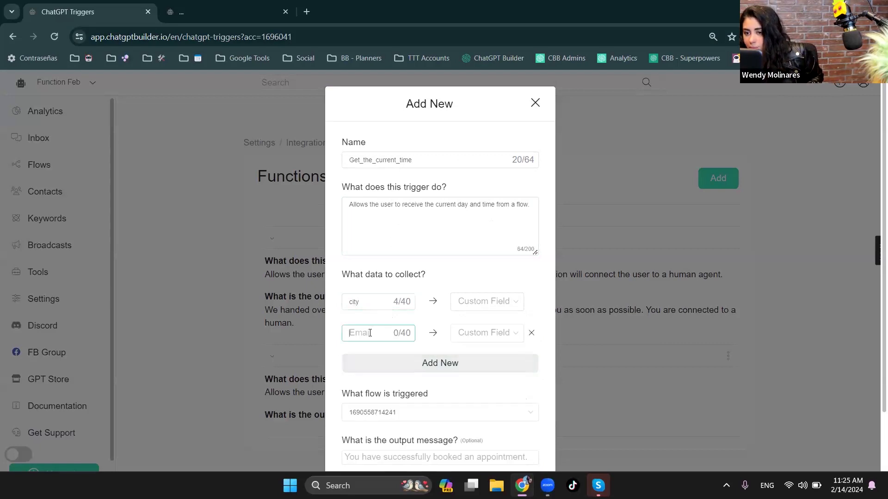
click(531, 333)
- Append "Make sure to confirm the actual city the user want's the info from." to the Get_the_current_time trigger description
click(530, 205)
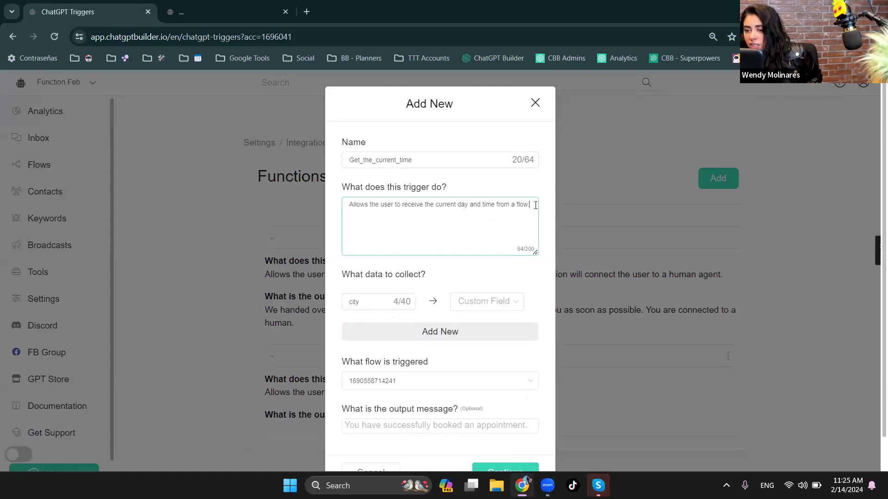
text(Ma)
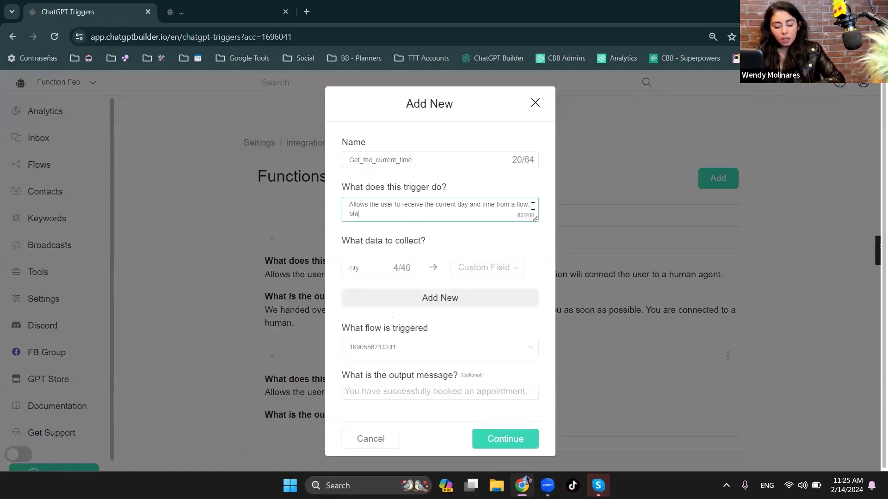
text(ke sure to )
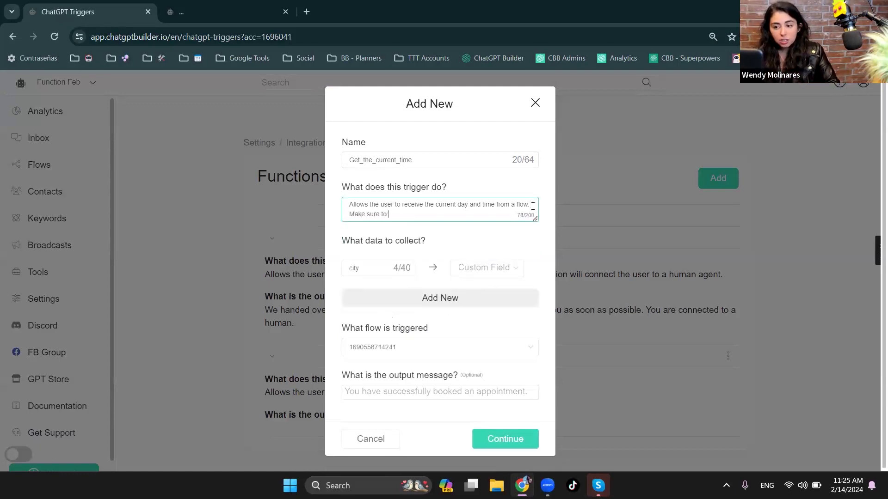
text(con)
text(th)
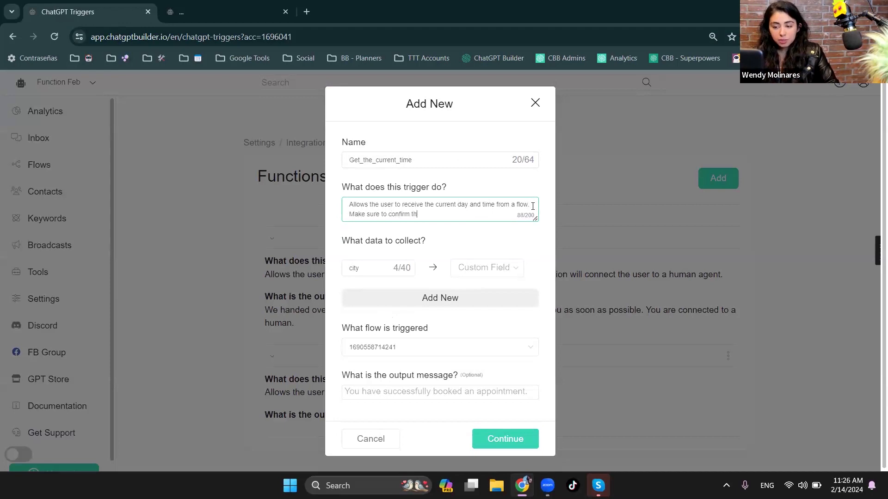
text(e current cirty)
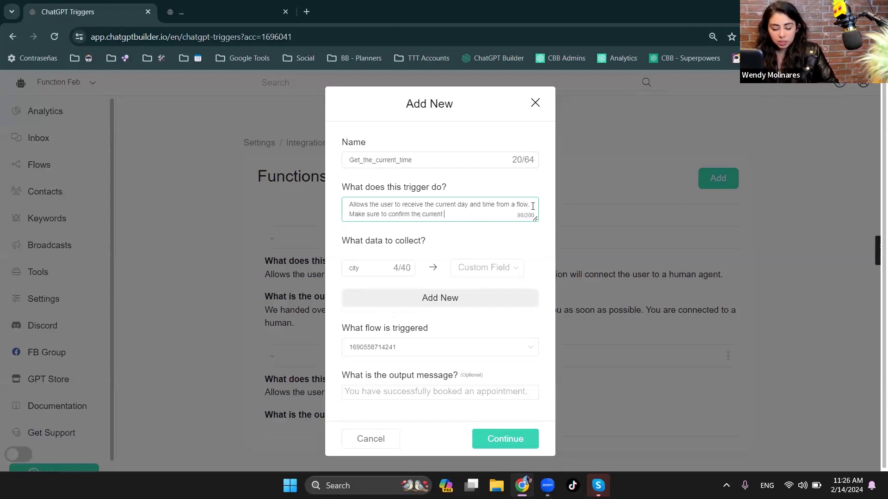
key(BackSpace)
key(BackSpace)
key(BackSpace)
key(BackSpace)
key(BackSpace)
key(BackSpace)
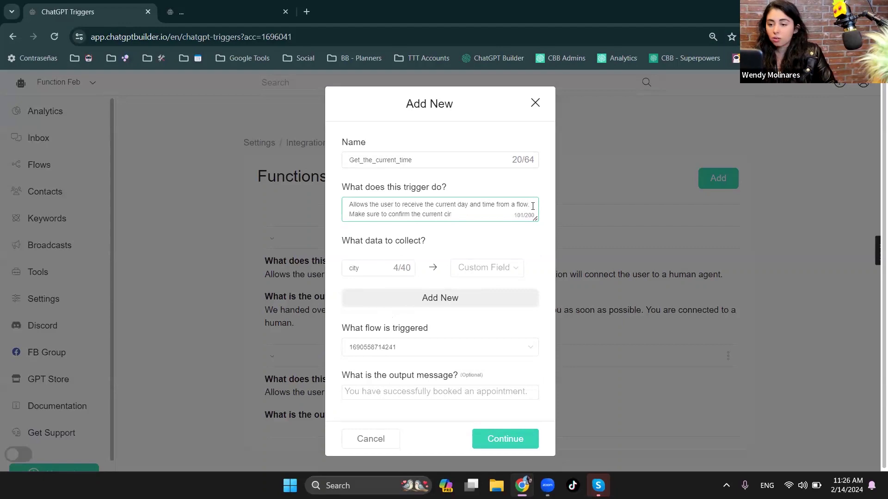
key(BackSpace)
key(BackSpace)
key(BackSpace)
key(BackSpace)
key(BackSpace)
key(BackSpace)
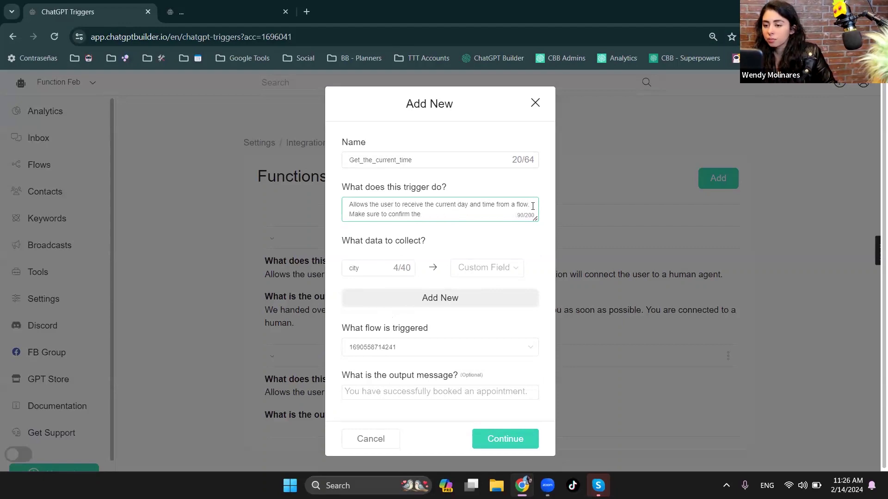
text(actual)
text( city.the user wan)
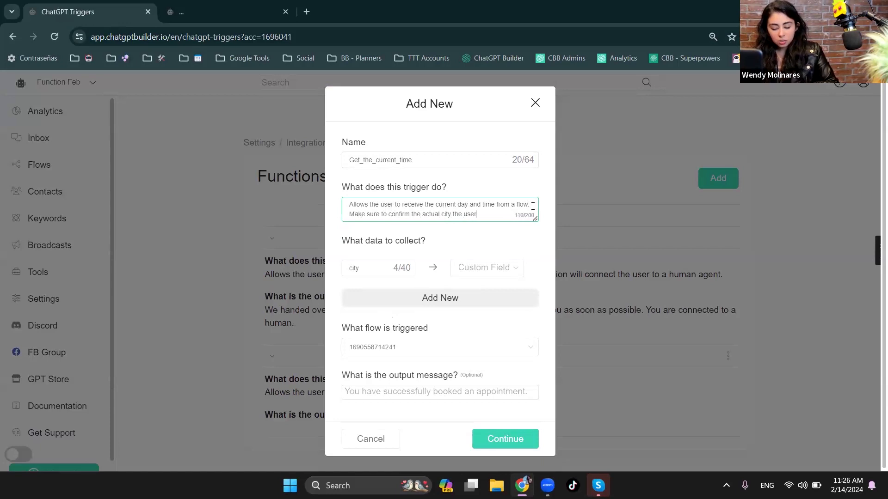
text(t's the in)
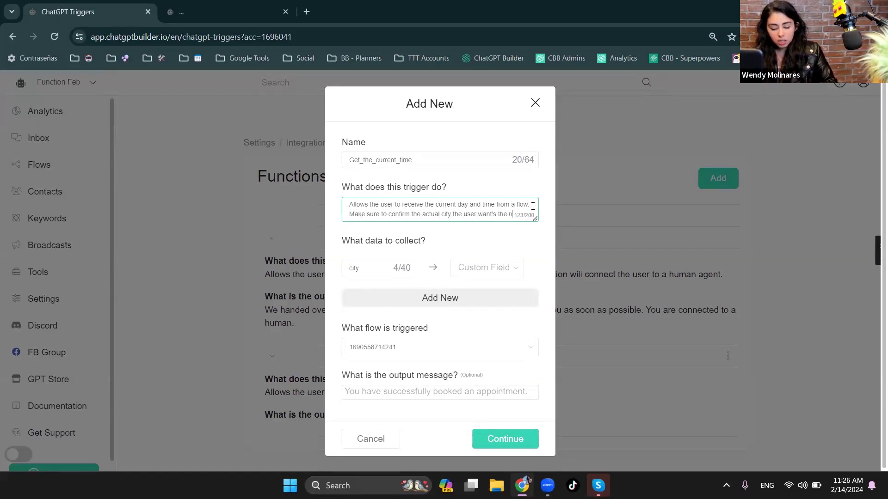
text(from)
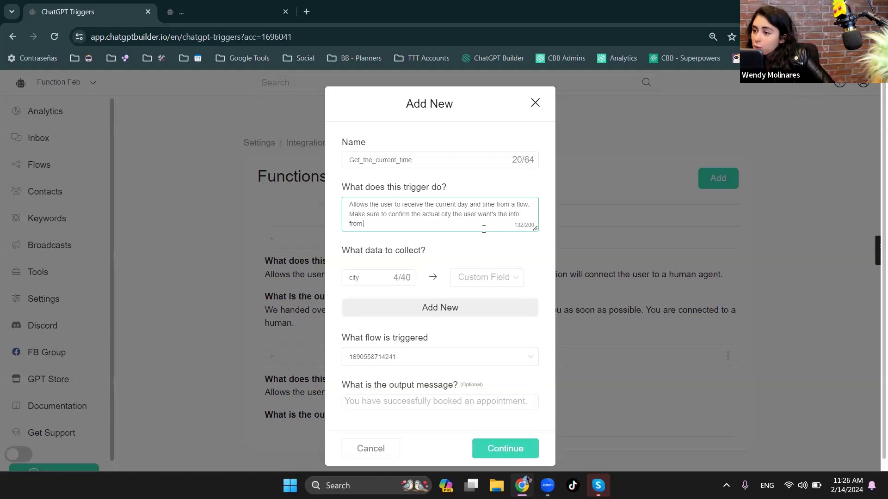
- Try to map the collected "city" data to a custom field, and replace its row with a blank one
drag(345, 250, 344, 279)
click(356, 276)
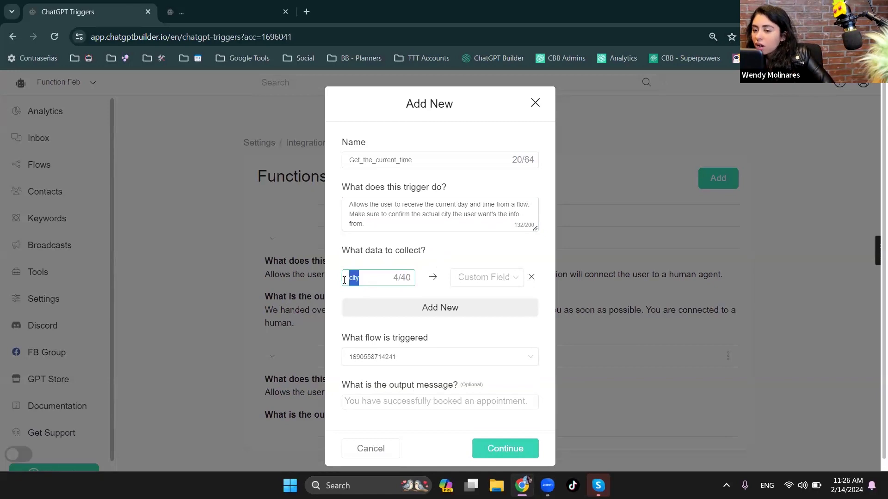
click(485, 280)
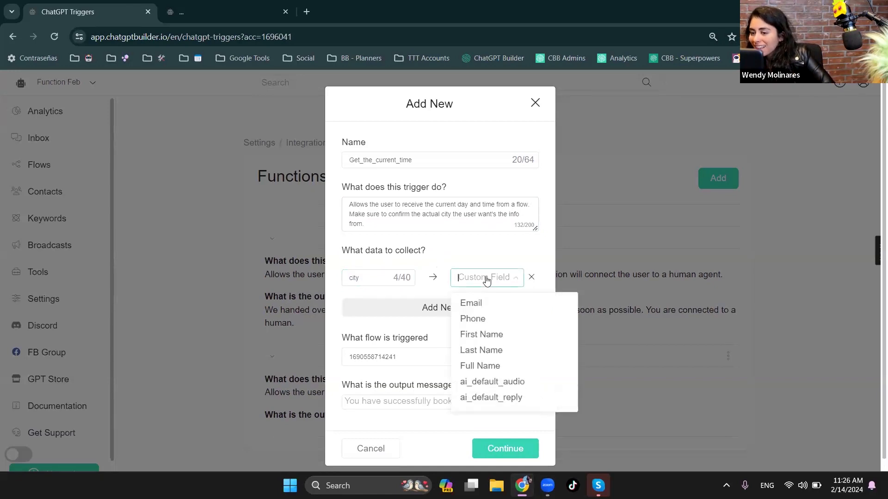
text(c)
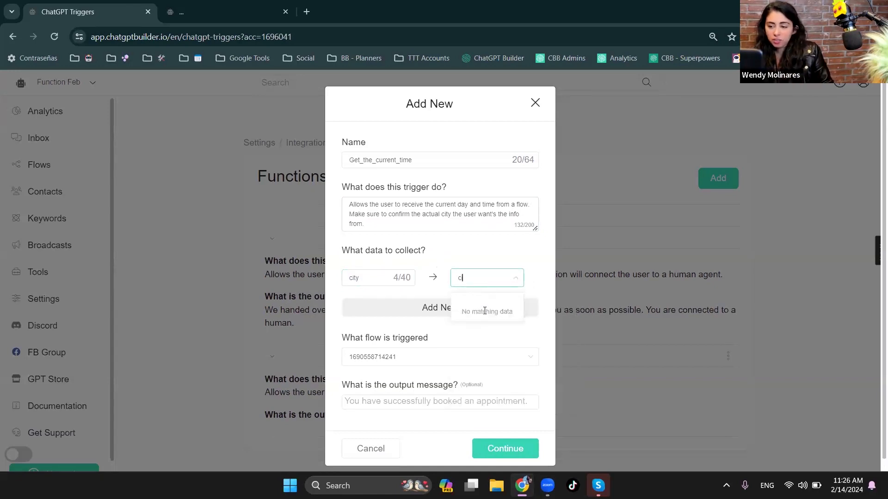
key(BackSpace)
key(BackSpace)
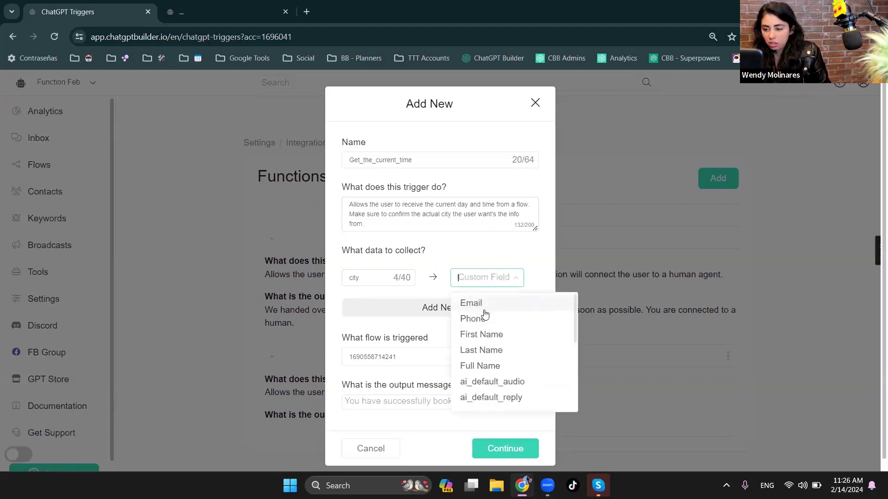
scroll(510, 396, down, 3)
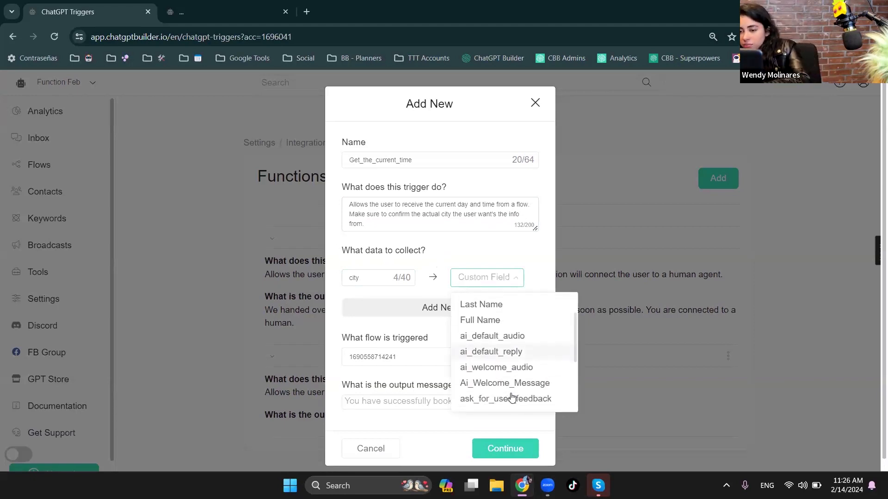
scroll(511, 391, down, 1)
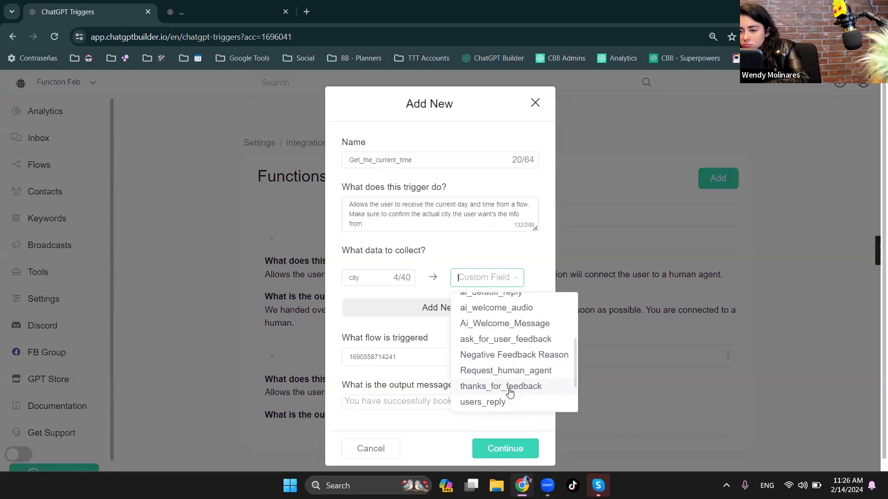
click(503, 342)
click(531, 277)
click(471, 280)
click(531, 277)
click(501, 280)
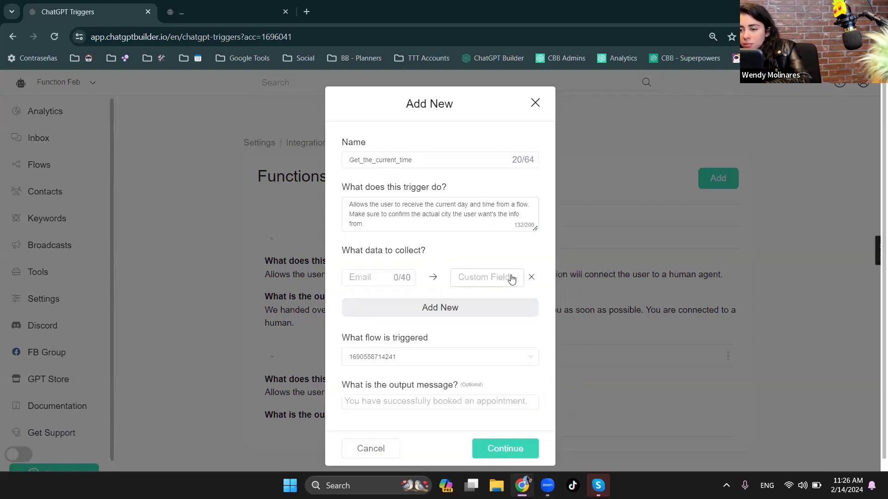
- Map the blank data row to the users_reply custom field and name the collected data "City"
click(515, 277)
scroll(513, 347, down, 3)
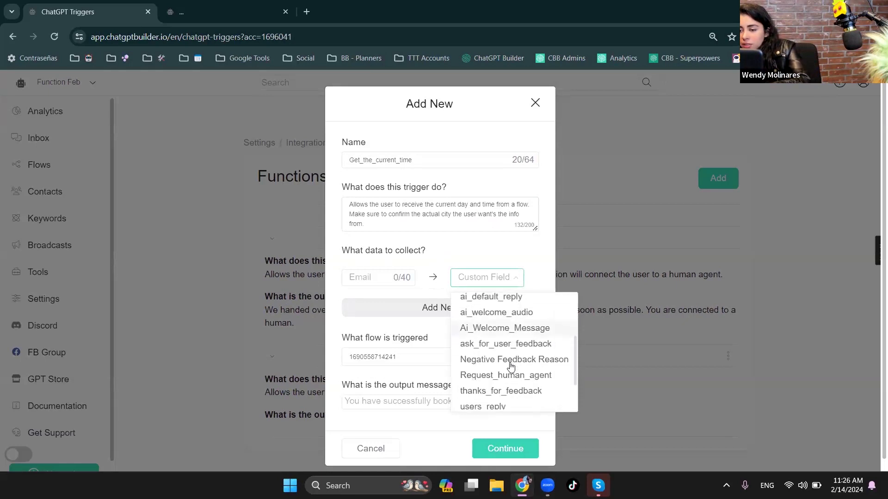
click(498, 377)
click(370, 279)
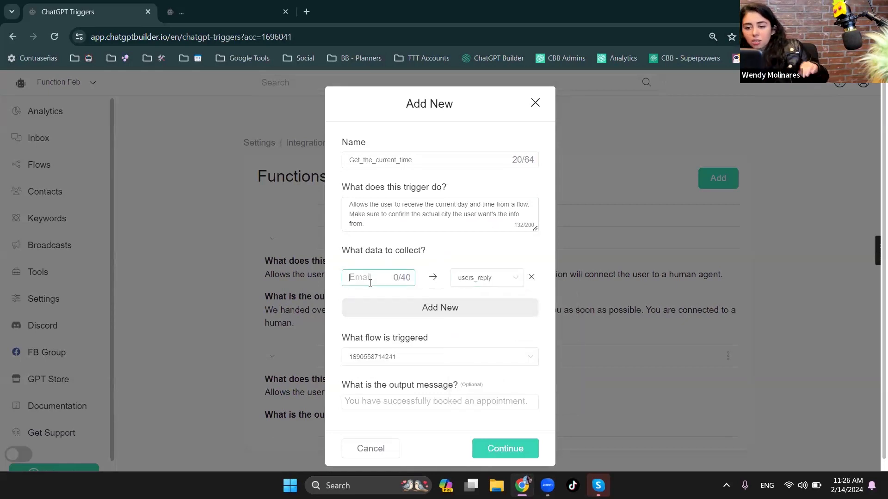
text(City)
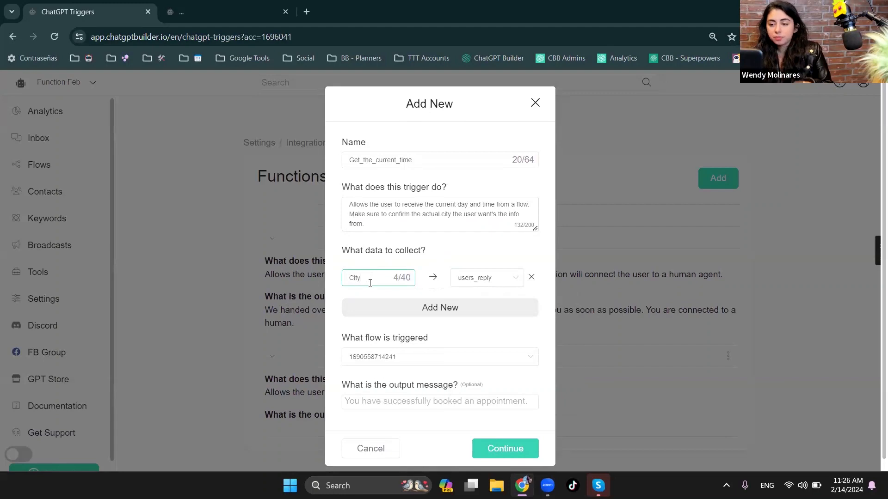
click(483, 264)
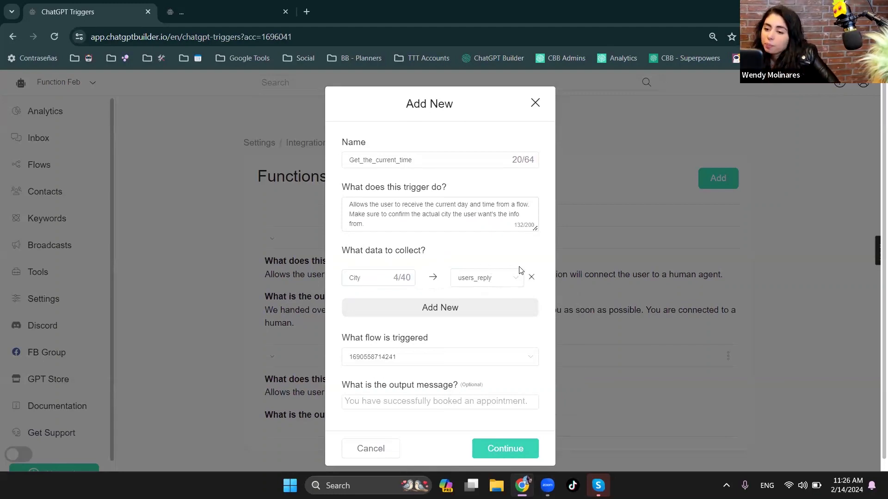
- Review the City entry and highlight "to confirm" and "actual" in the trigger description
drag(362, 277, 345, 278)
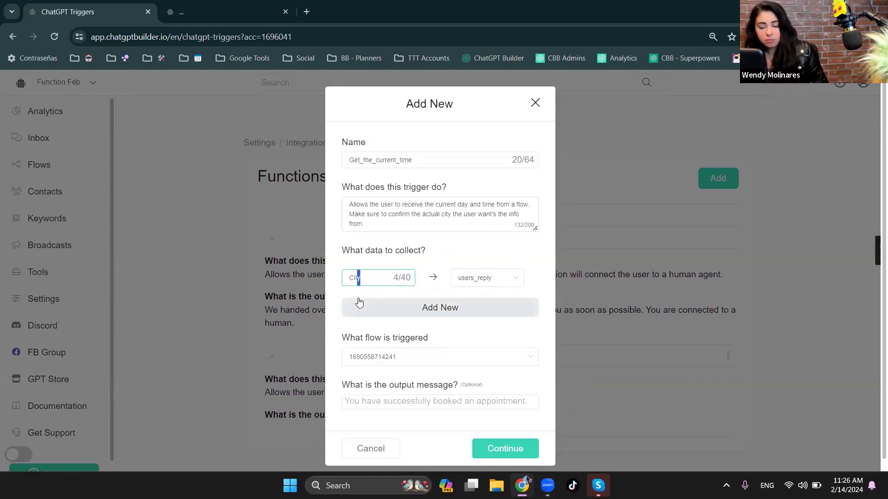
click(453, 214)
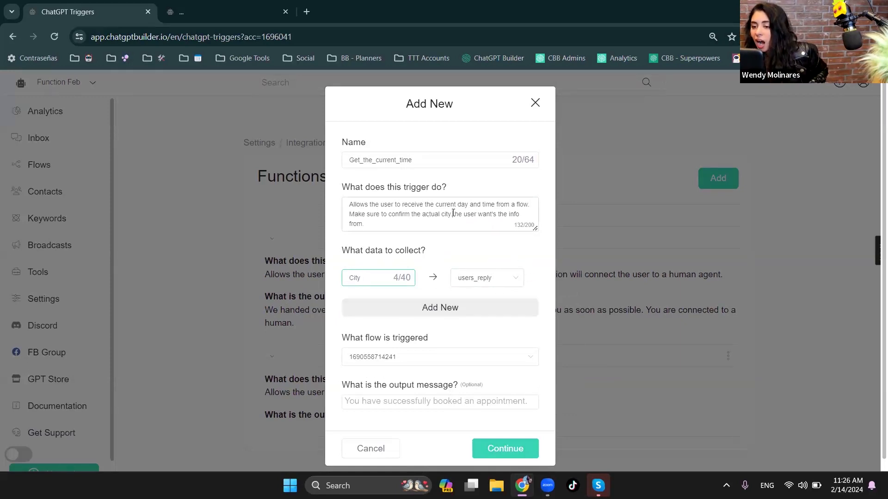
drag(371, 214, 410, 213)
click(342, 217)
drag(348, 216, 410, 216)
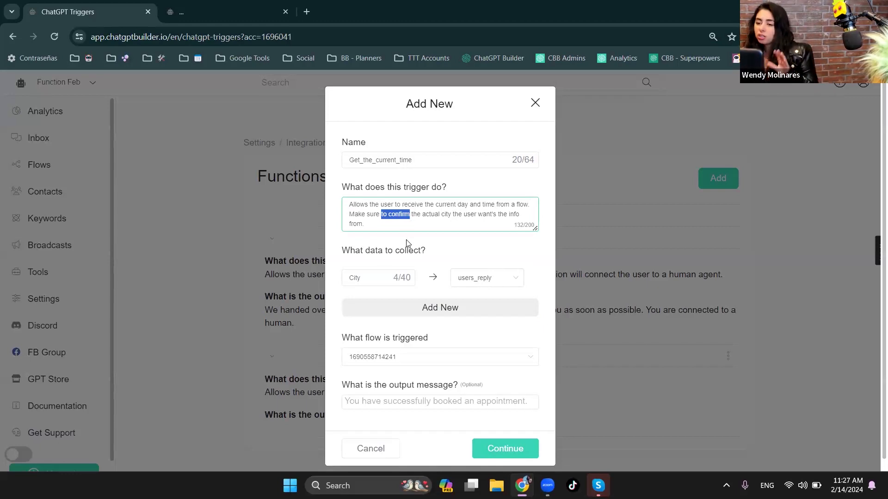
drag(421, 214, 439, 215)
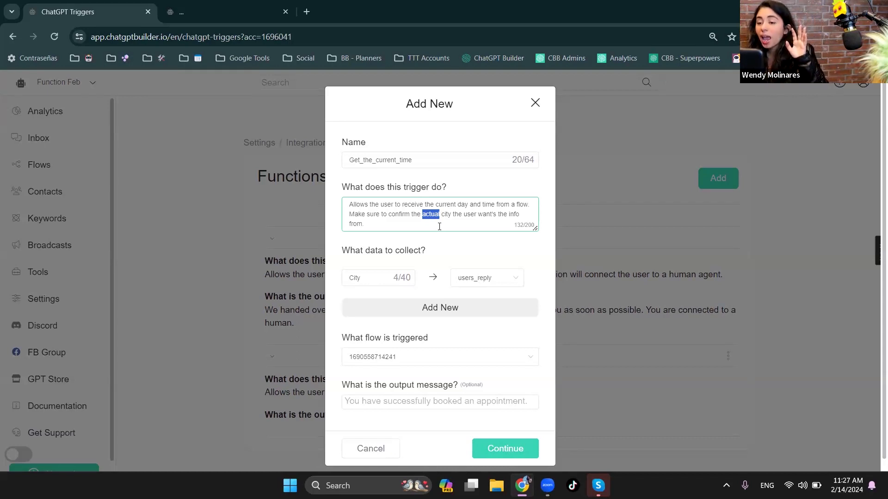
- Try a sample e-mail address at the end of the trigger description, delete it, and close the function without saving
click(461, 224)
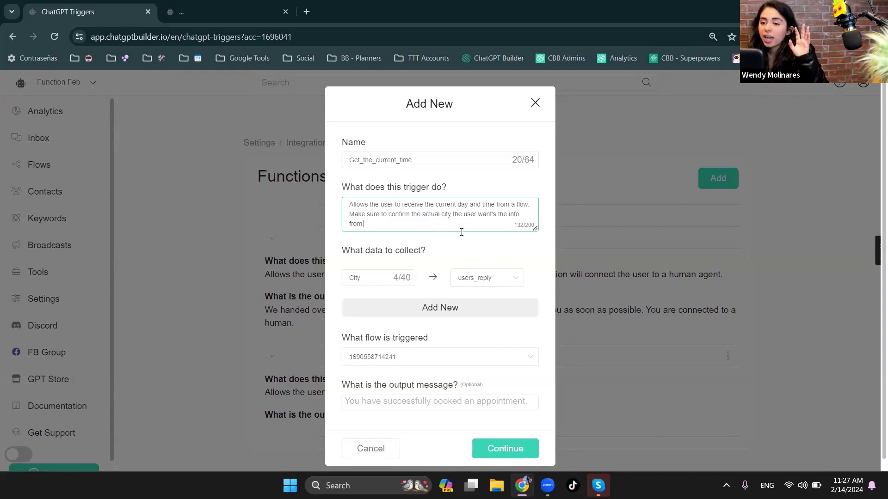
text(joe)
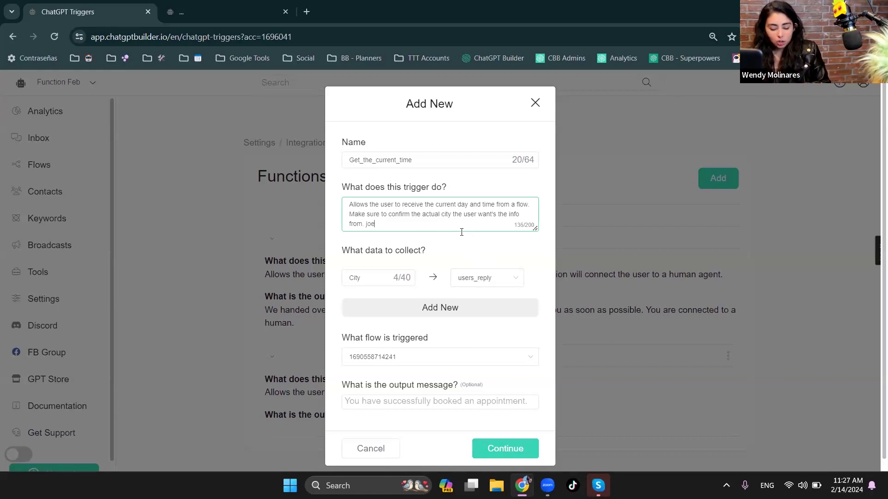
text(doe@example.com)
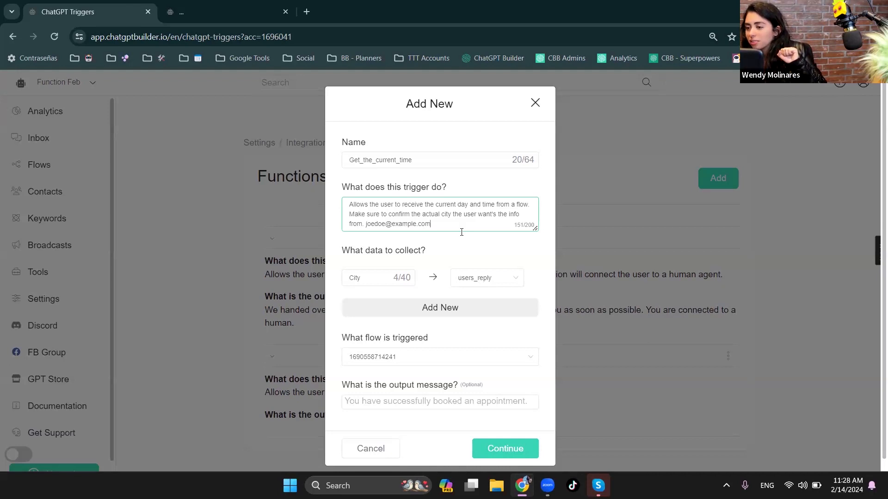
key(BackSpace)
key(BackSpace)
key(BackSpace)
key(BackSpace)
key(BackSpace)
key(BackSpace)
key(BackSpace)
key(BackSpace)
key(BackSpace)
key(BackSpace)
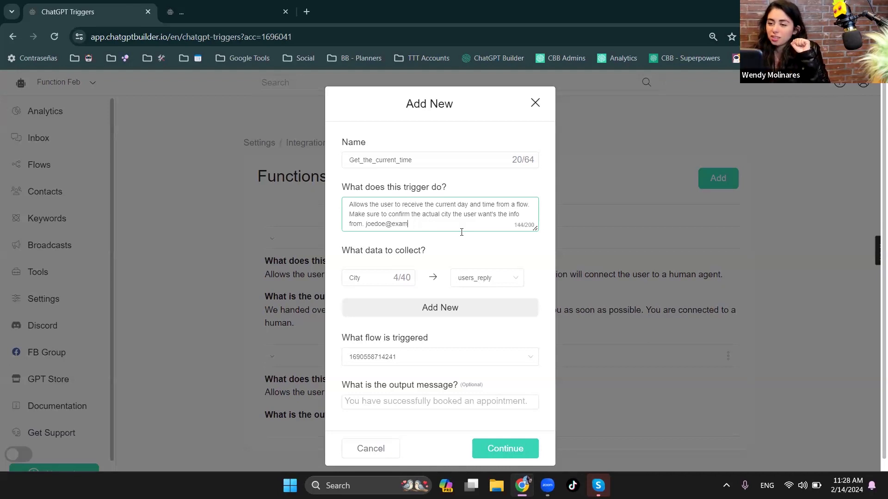
key(BackSpace)
key(BackSpace)
key(BackSpace)
key(BackSpace)
key(BackSpace)
key(BackSpace)
key(BackSpace)
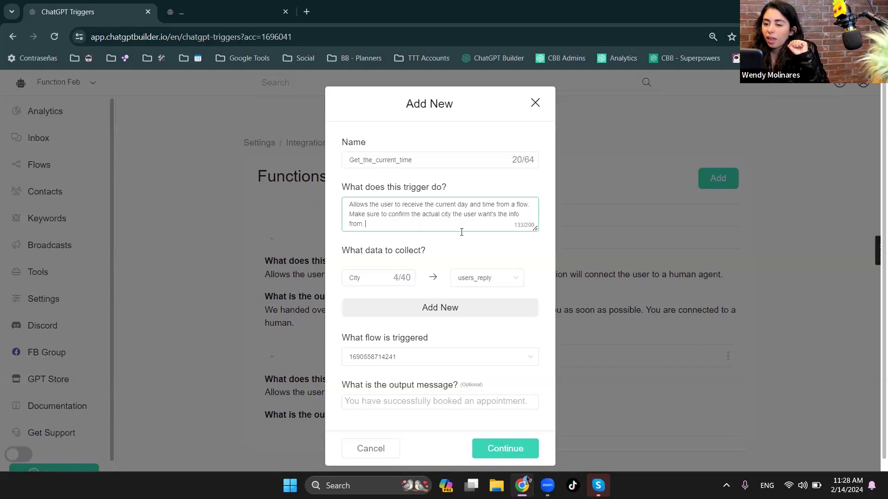
click(536, 102)
- Add a new function and name it "Get_VIP_All_Access_Pass"
click(719, 178)
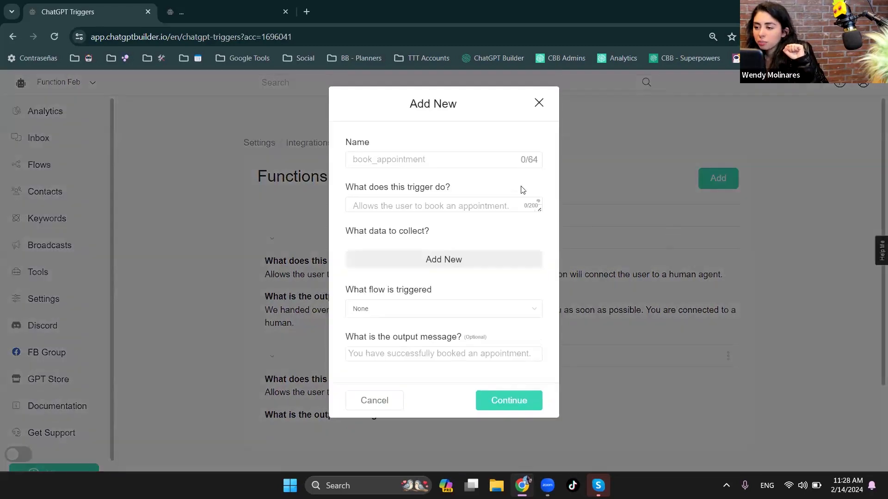
click(370, 160)
text(Get_)
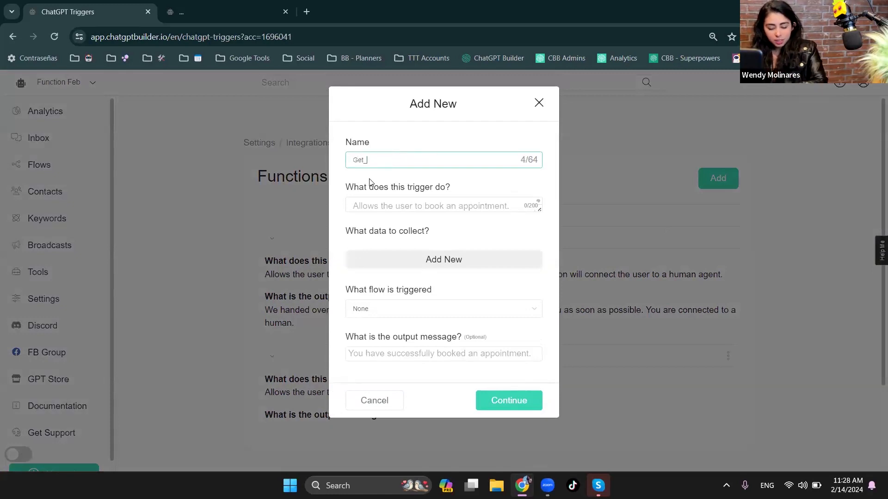
text(VIP_PAss)
key(BackSpace)
key(BackSpace)
key(BackSpace)
text(ass)
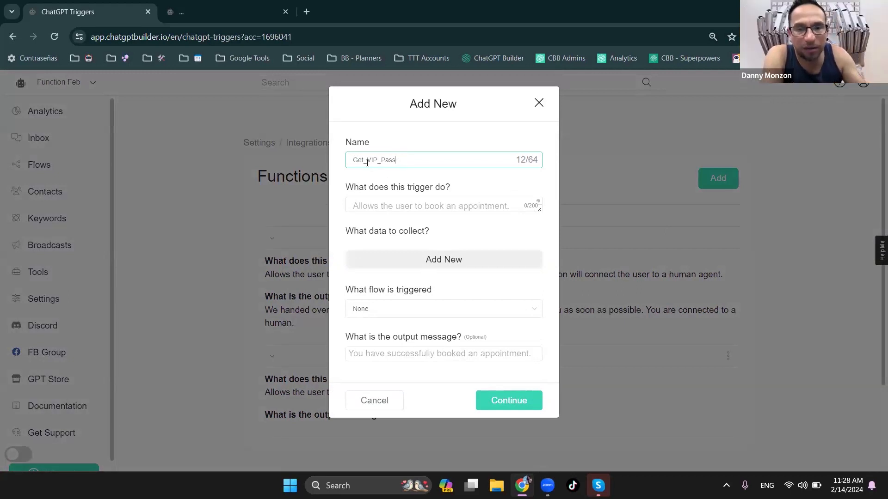
text(All)
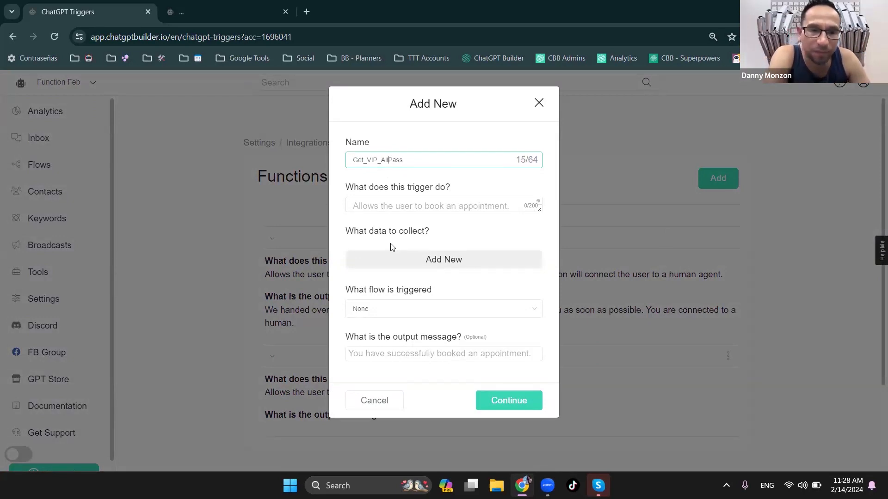
text(_Access)
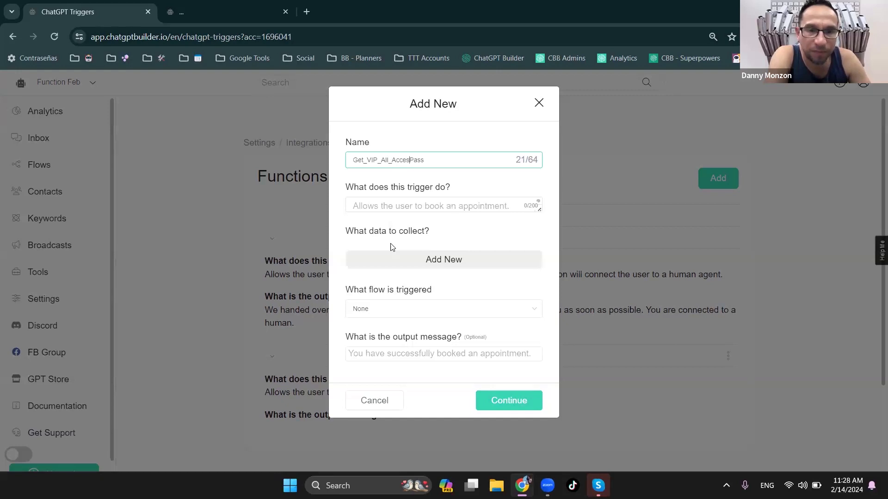
text(_)
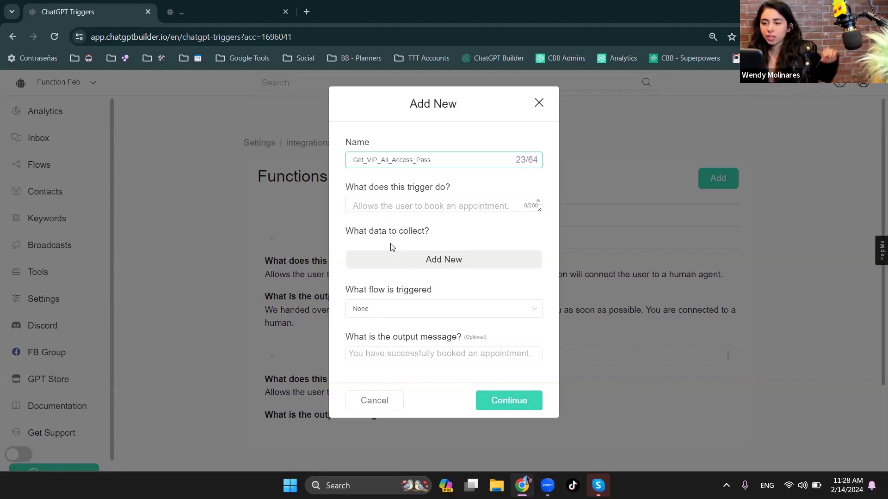
- Begin the trigger description with "Allows the user to get invited to our VIP section during teh event."
drag(538, 208, 536, 284)
click(420, 267)
text(Allo)
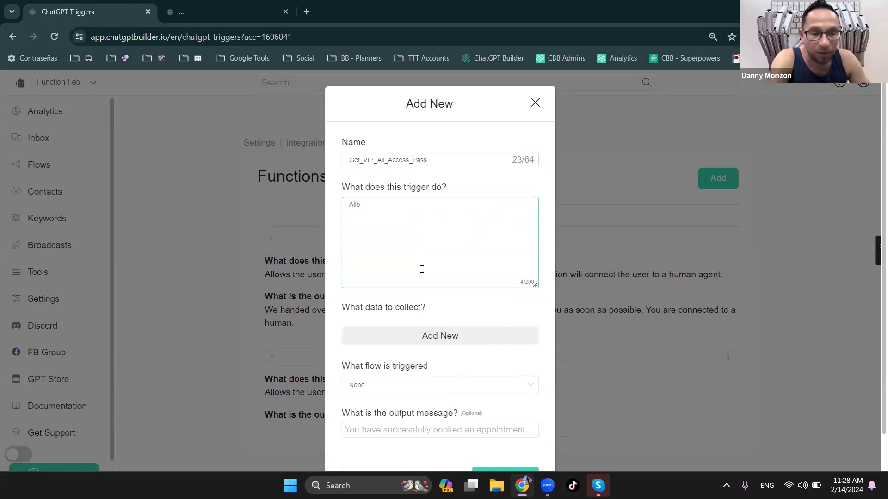
text(ws the user to )
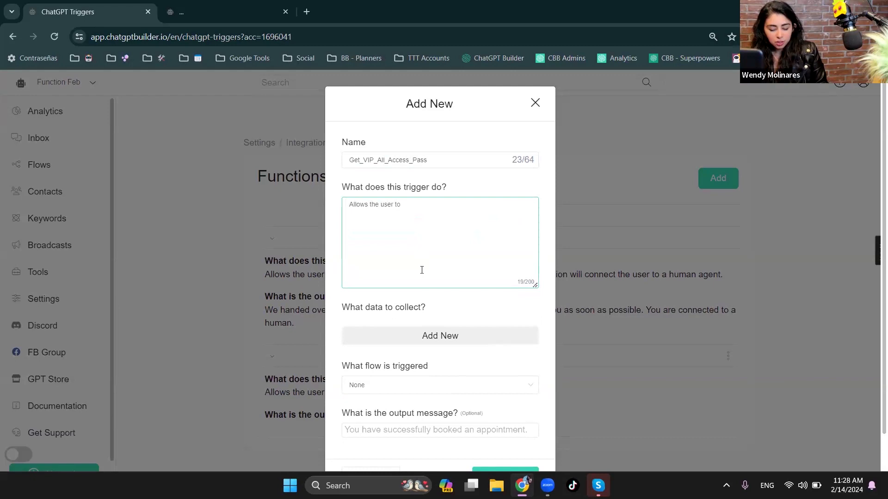
text(get)
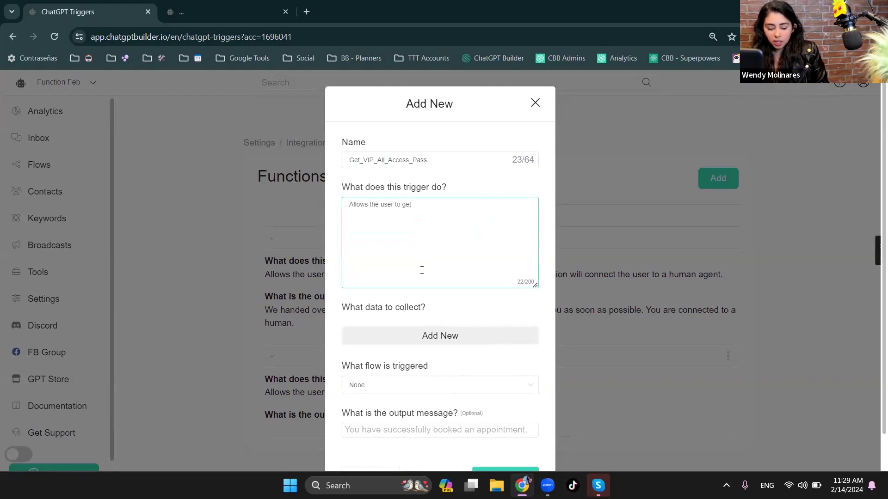
text( an VIP)
key(BackSpace)
key(BackSpace)
key(BackSpace)
key(BackSpace)
key(BackSpace)
key(BackSpace)
key(BackSpace)
key(BackSpace)
key(BackSpace)
key(BackSpace)
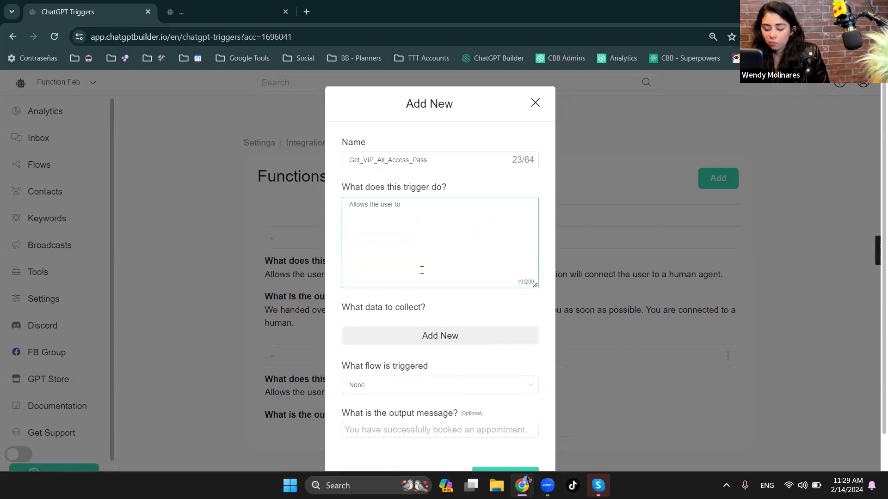
text(get invit)
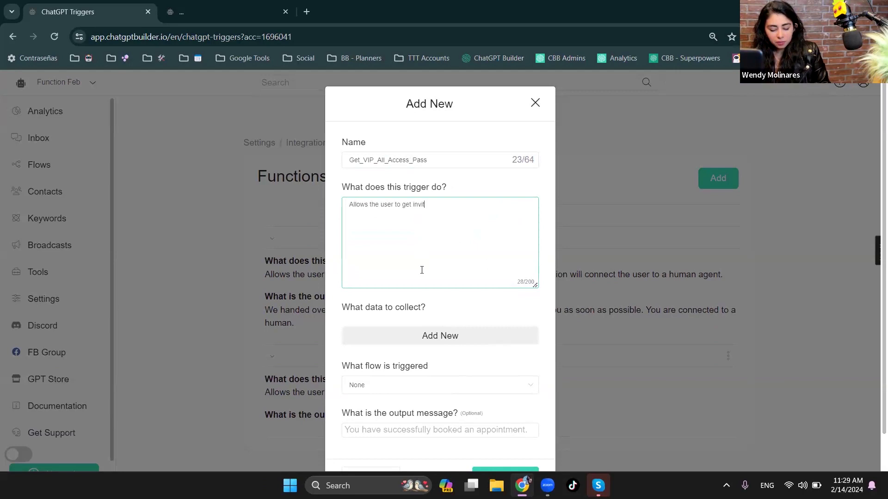
text(ed to our VI)
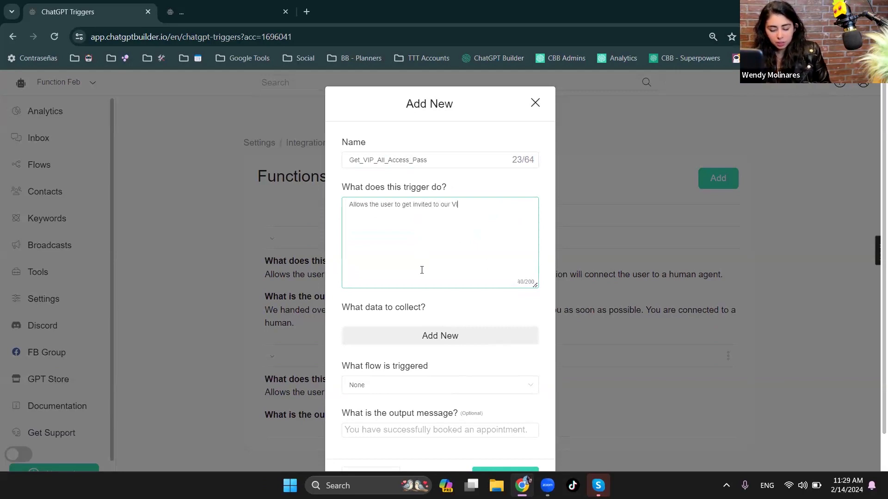
text(P section du)
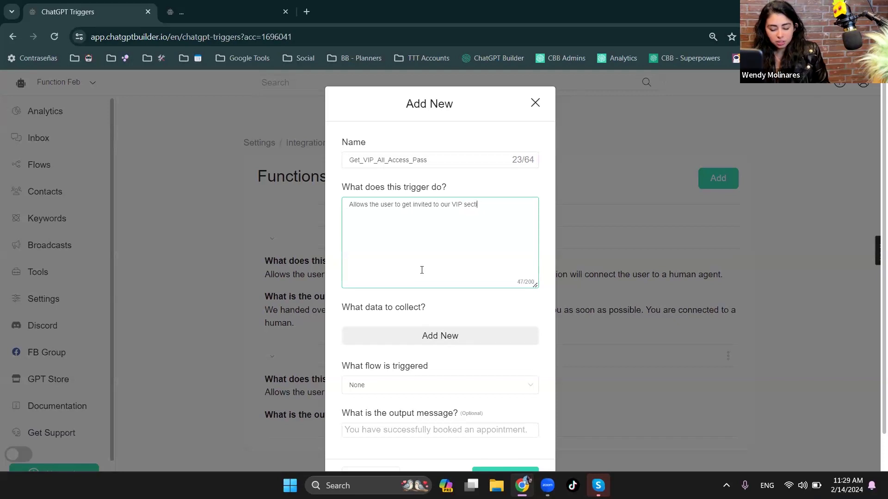
text(ring teh even)
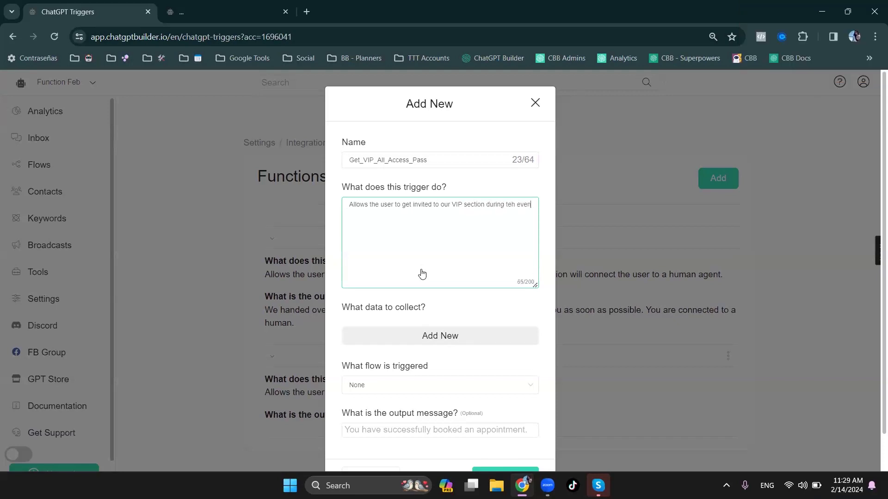
text(t. This g)
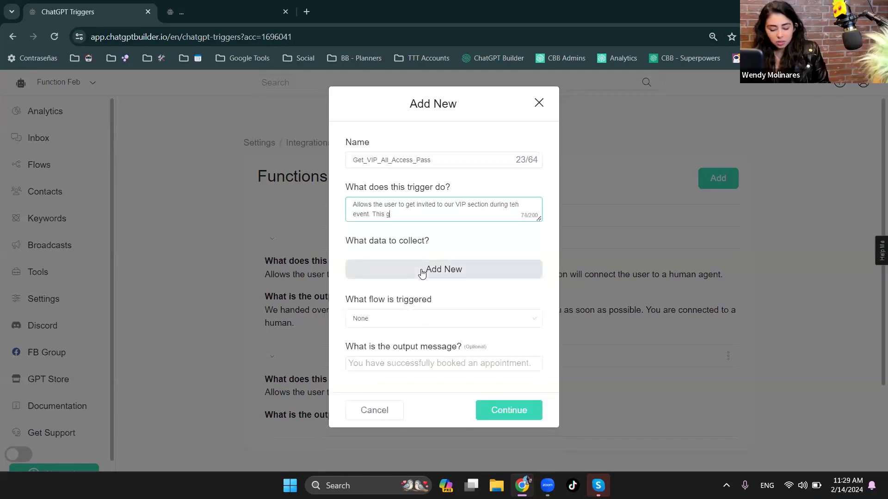
text(rans all acc)
- Add the sentence "This grans all access and VIP treatment." to the trigger description
text(ess and)
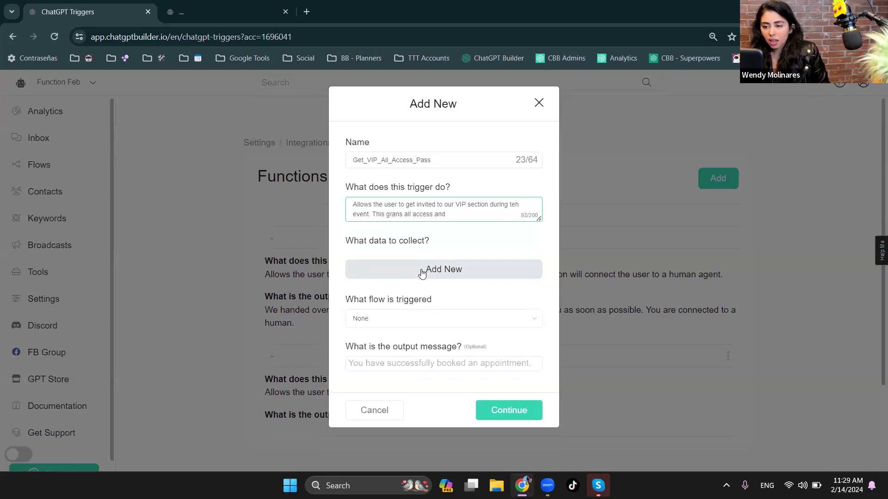
text( VIP )
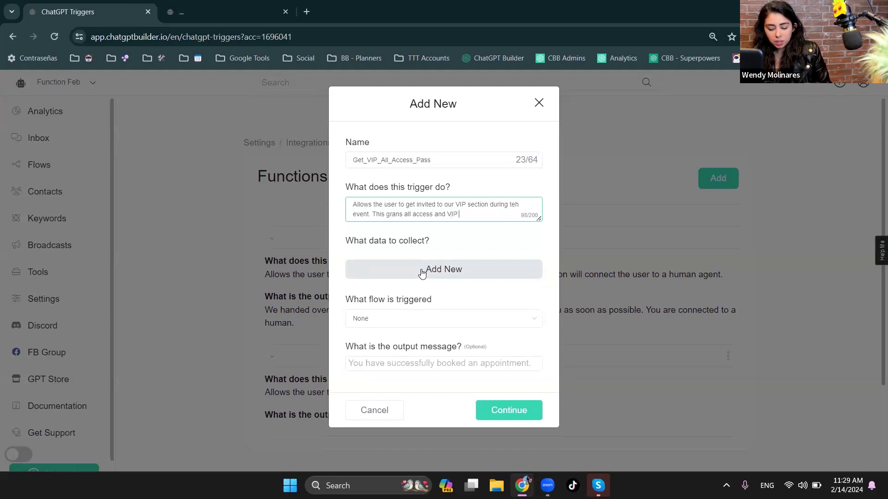
text(treatment)
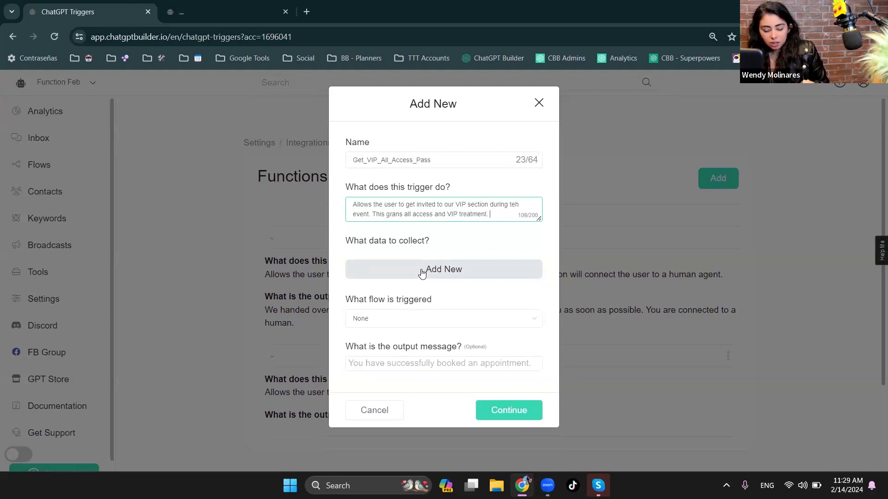
text(. If )
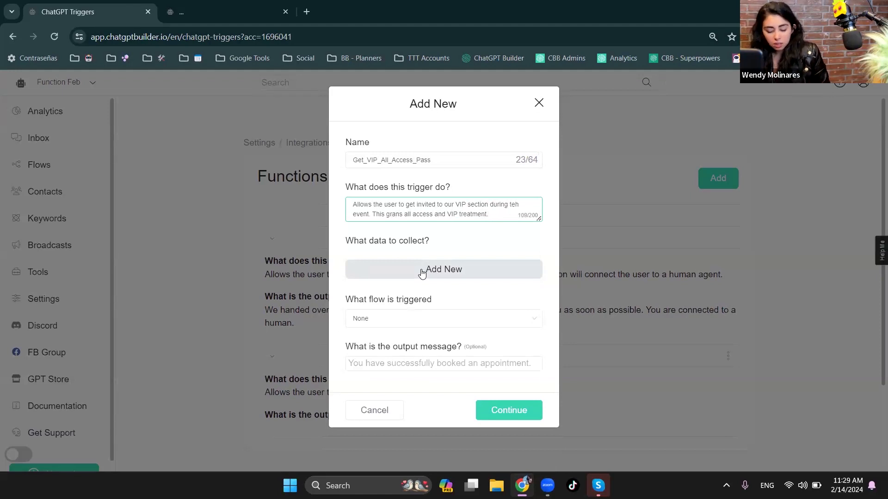
text(Allows the user)
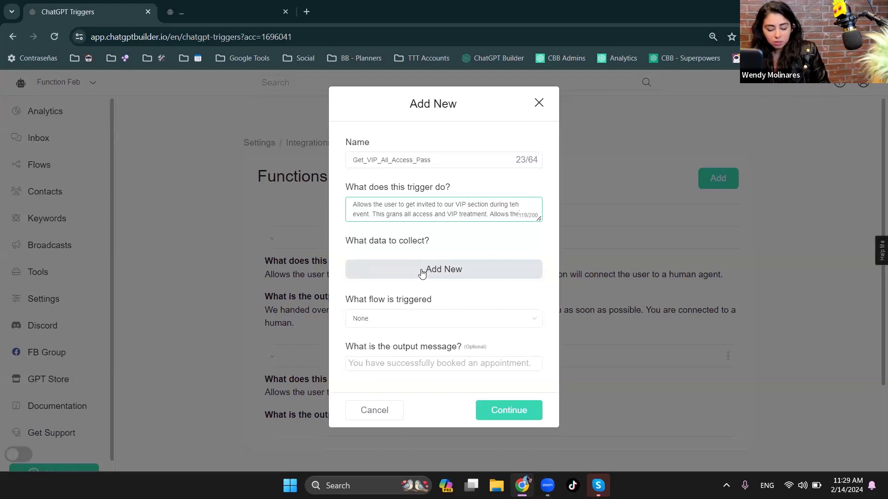
text( to pay for)
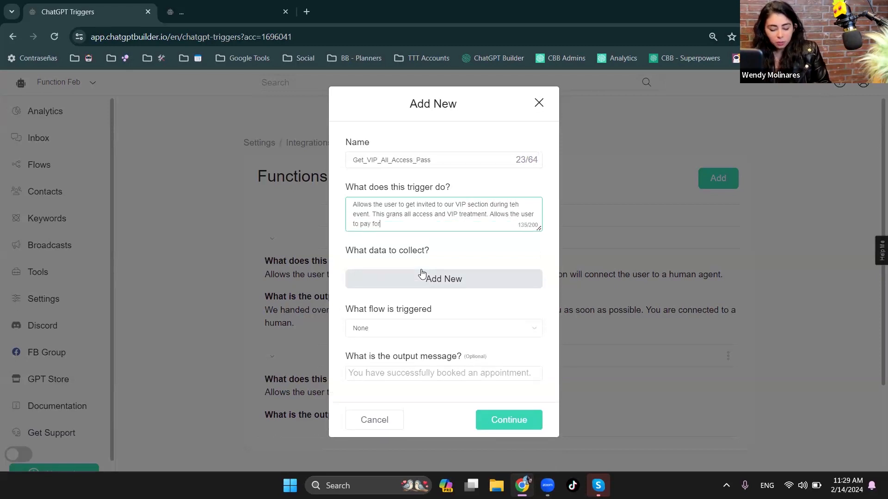
text( their  VIP pass only if they ha)
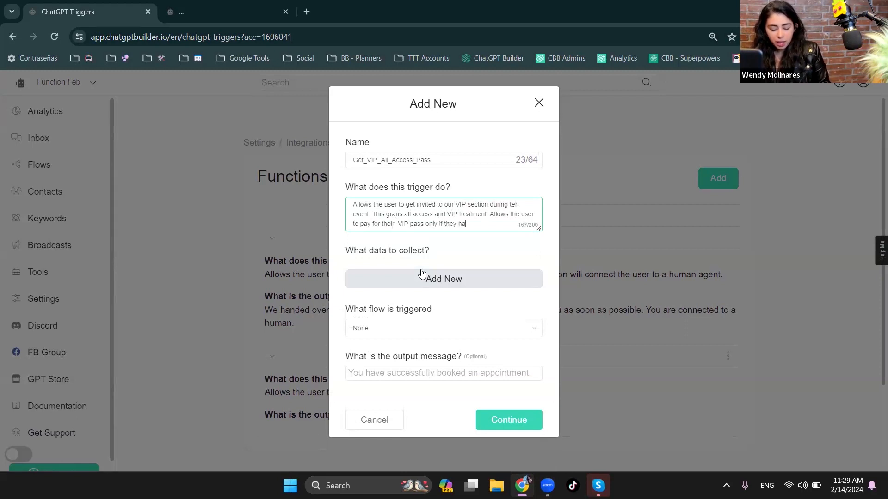
text(ve proved)
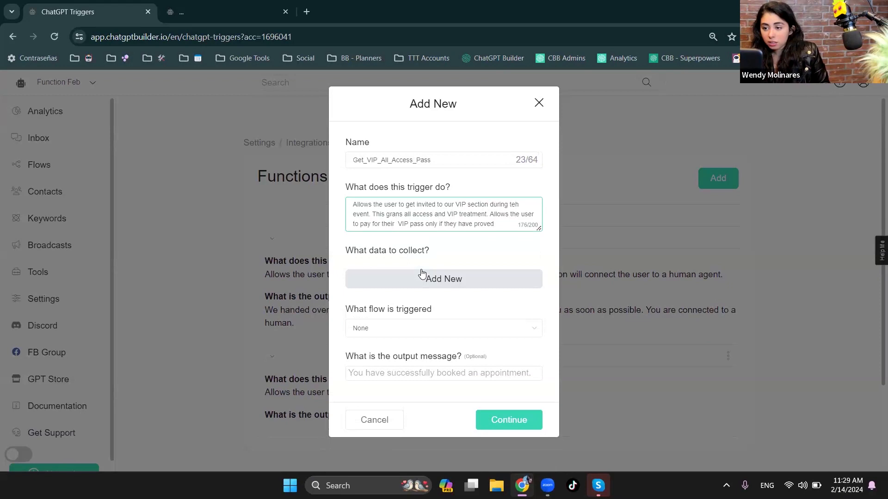
text( real name and email)
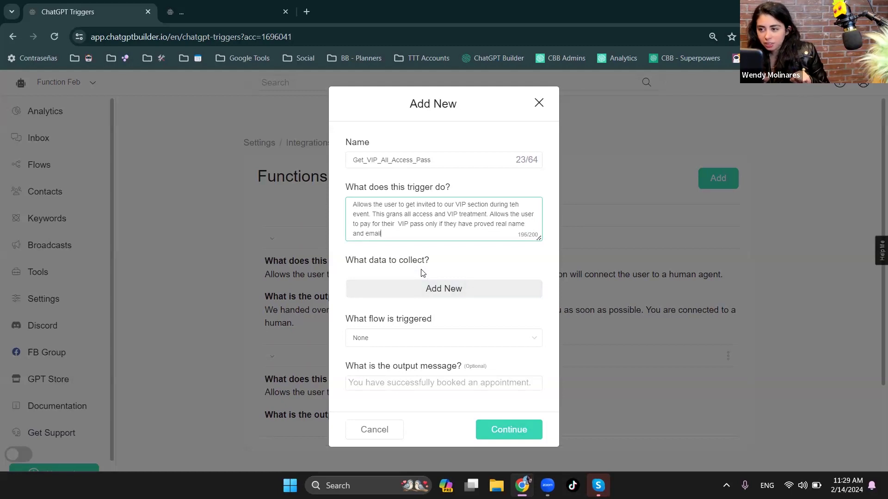
- Add a data entry to collect named "User's Name" and map it to the Full Name field
click(415, 288)
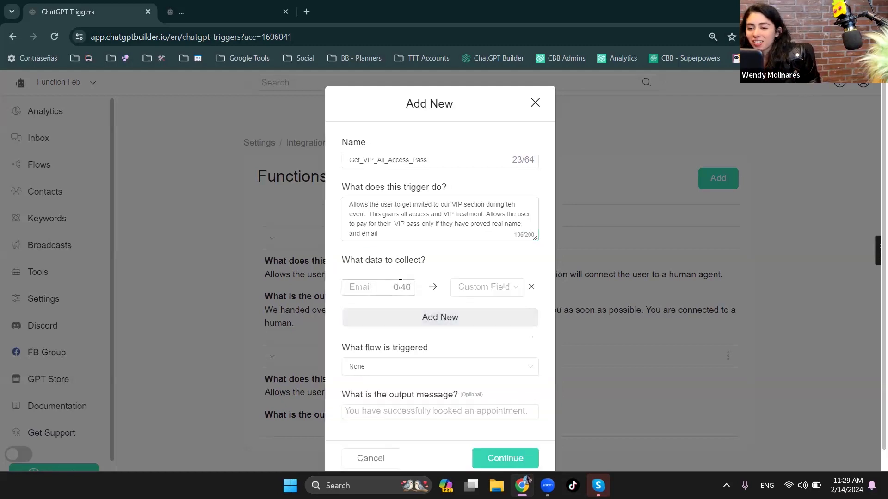
click(363, 290)
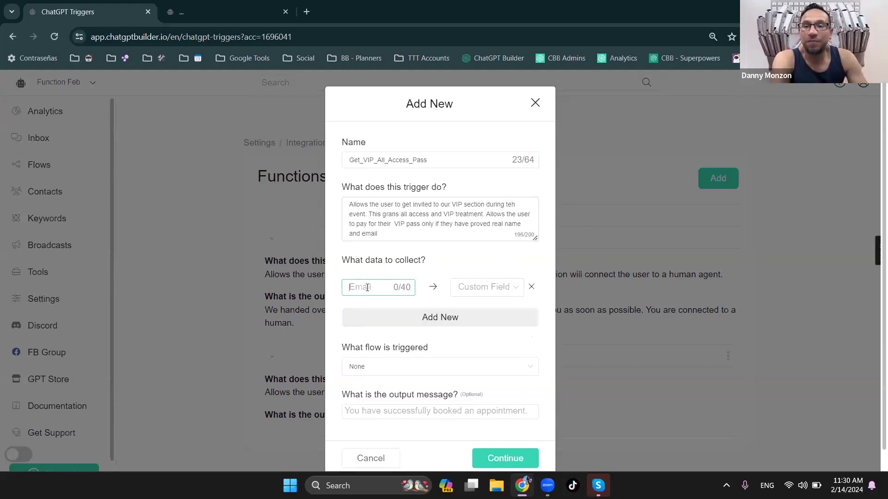
text(User's Name)
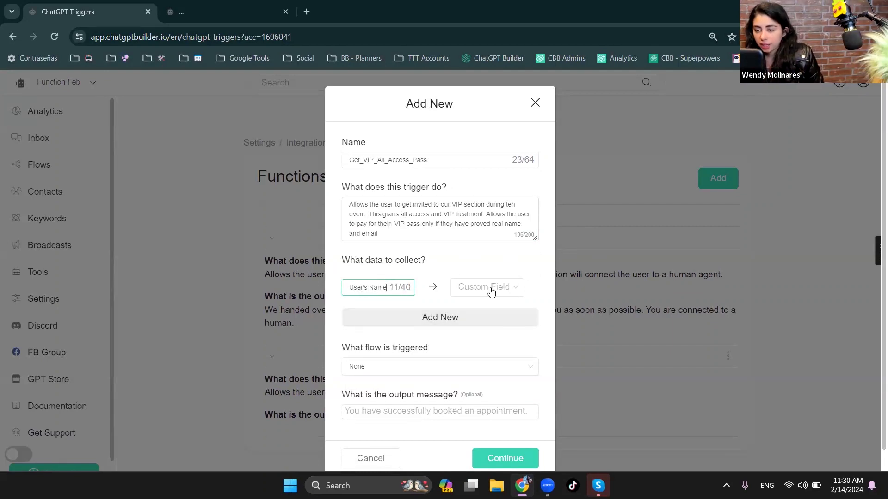
click(491, 292)
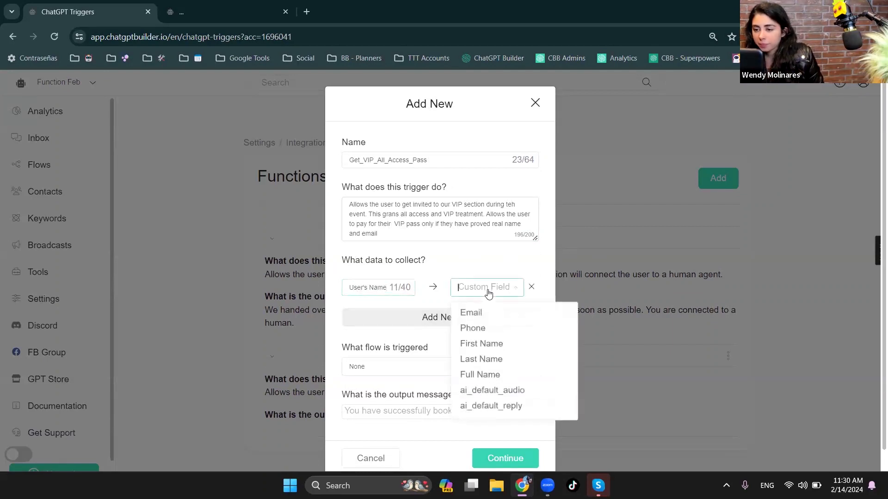
click(498, 376)
- Add a second data entry for the user's real e-mail, with a label beginning "User's REAL", and map it to the Email field
click(357, 320)
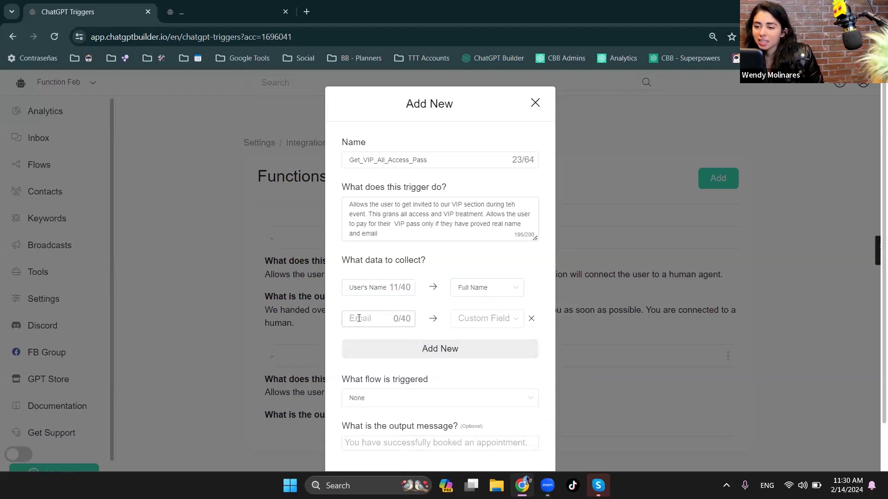
click(368, 319)
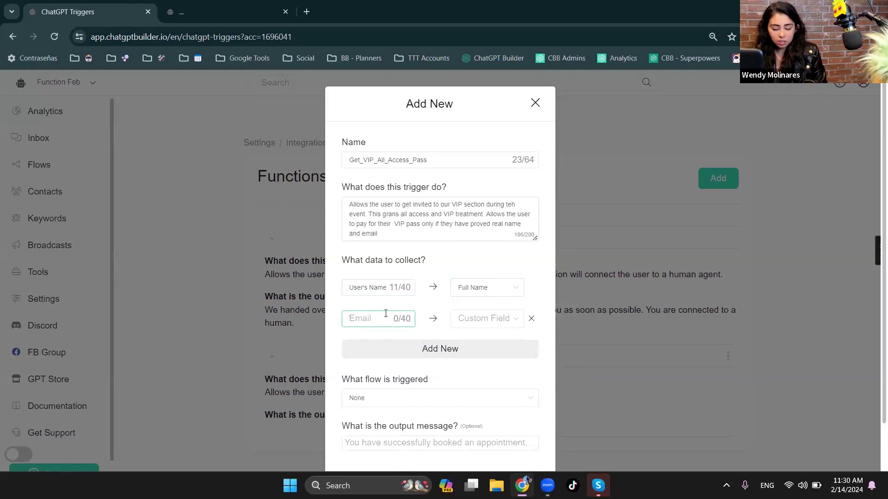
text(User's REAL)
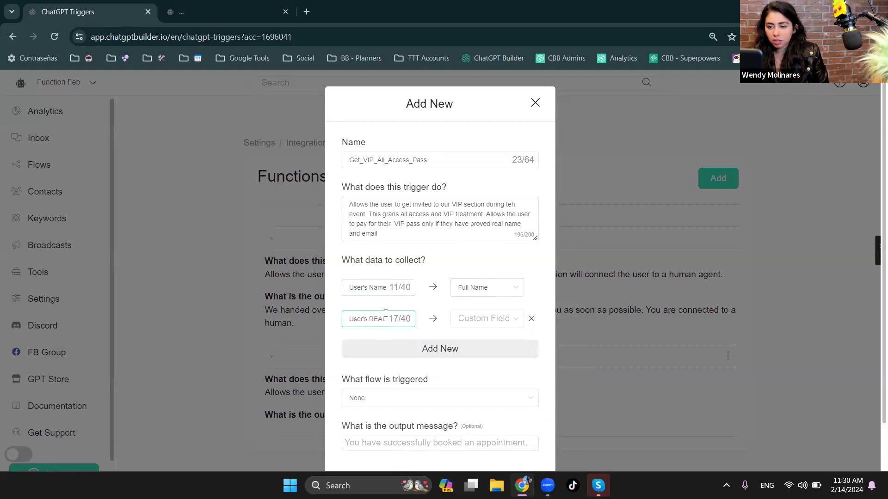
click(494, 318)
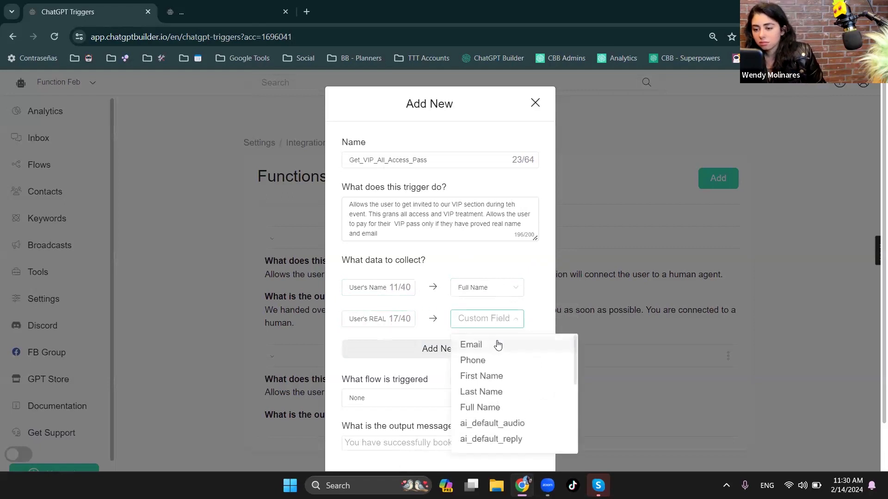
click(498, 345)
click(382, 319)
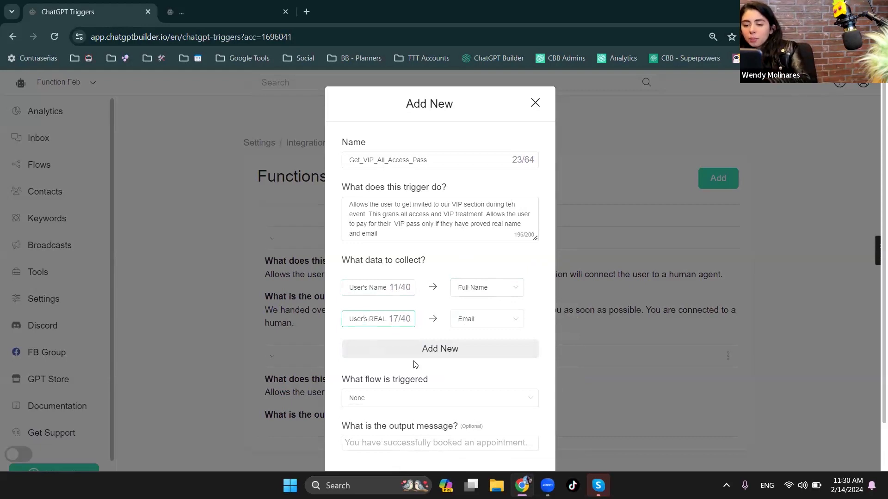
- Set the function's output message to "Thank you!"
scroll(401, 364, down, 1)
click(391, 401)
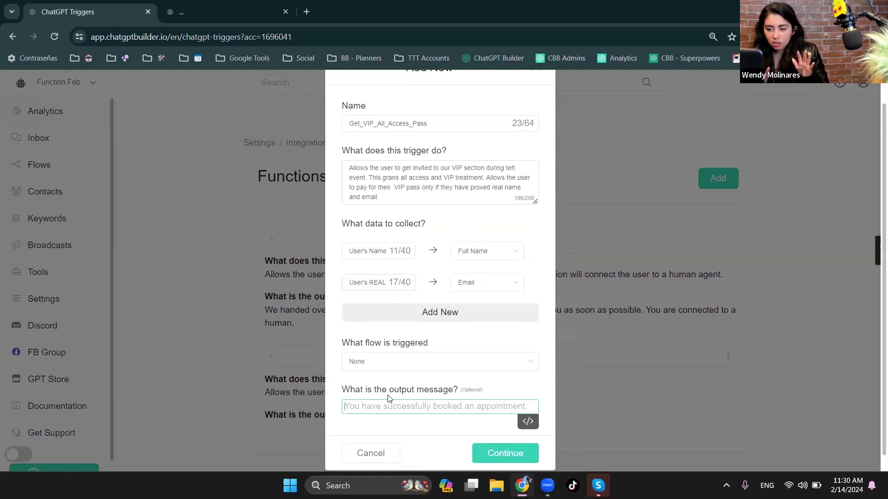
text(Thank you!)
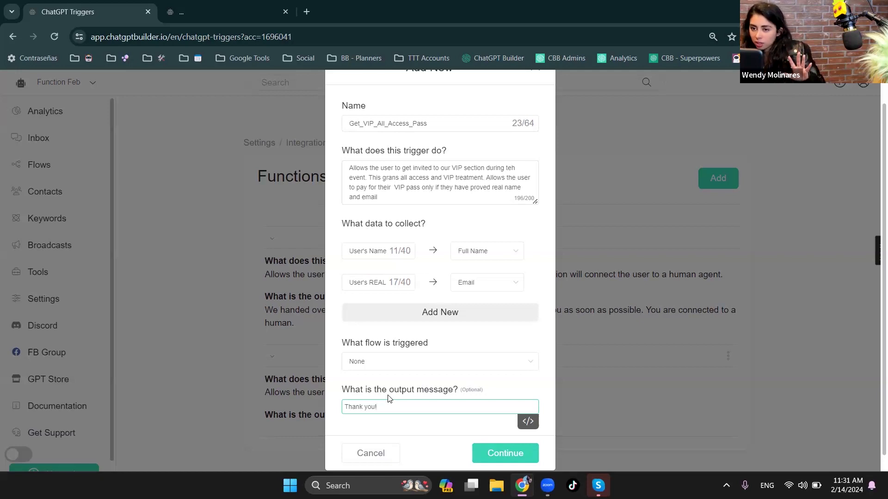
- Save the new function and open the Prompt Engineering integration settings for editing
click(486, 457)
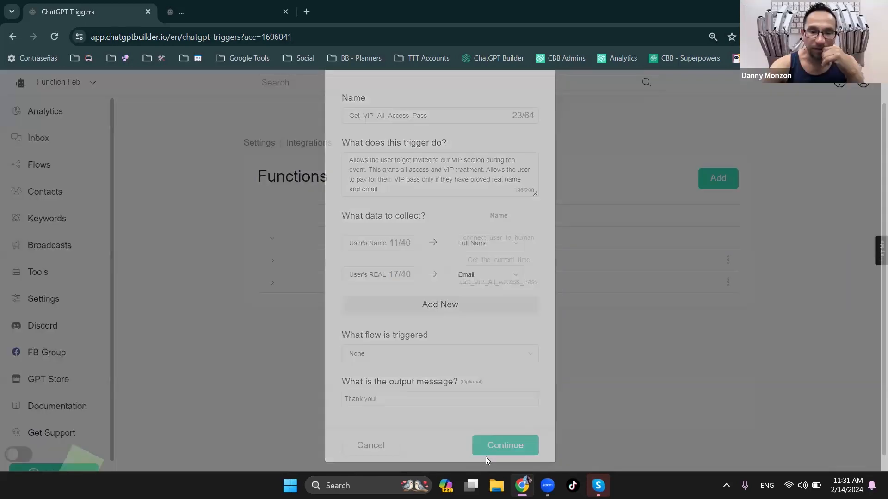
click(47, 170)
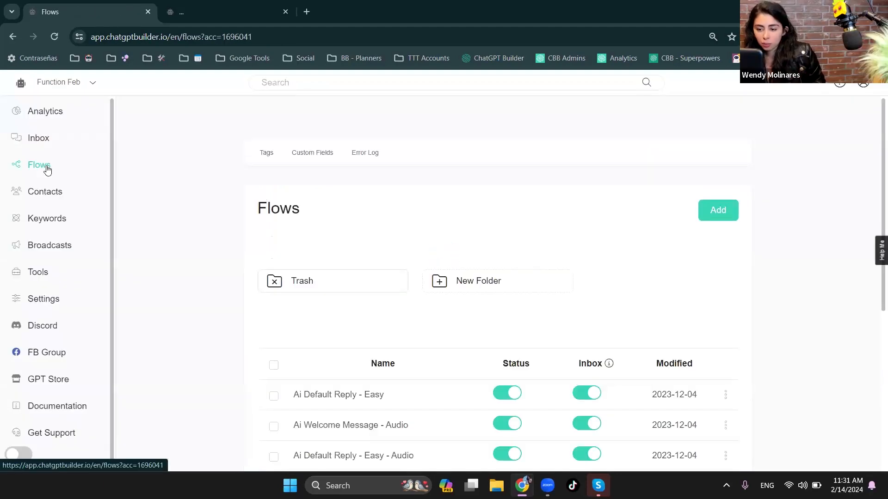
click(53, 298)
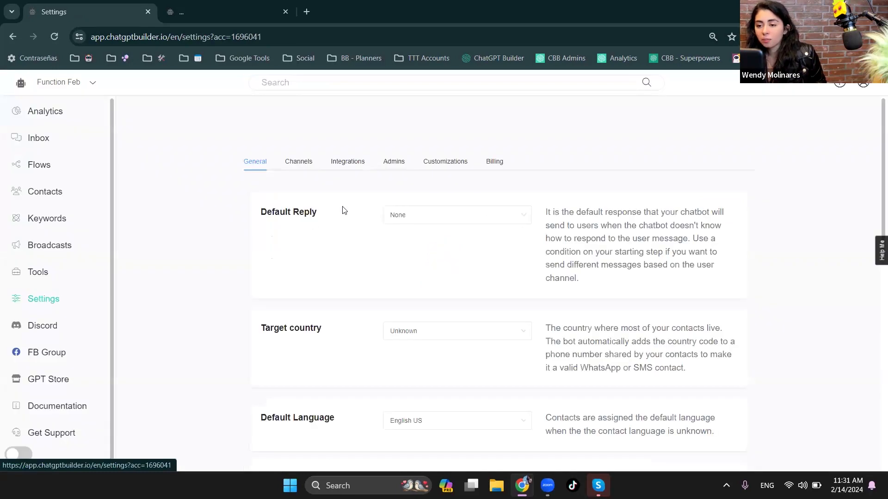
click(336, 167)
click(303, 293)
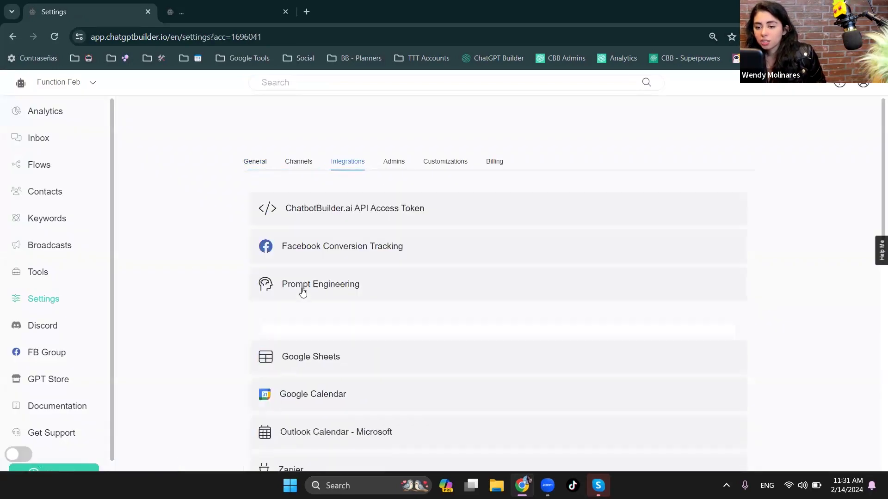
click(422, 354)
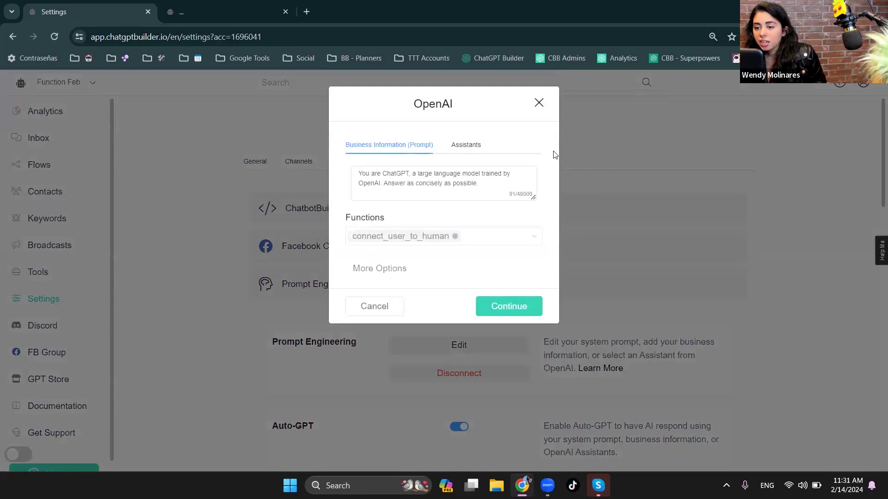
- Replace connect_user_to_human with Get_VIP_All_Access_Pass as the OpenAI prompt's enabled function and save the settings
click(455, 237)
click(455, 241)
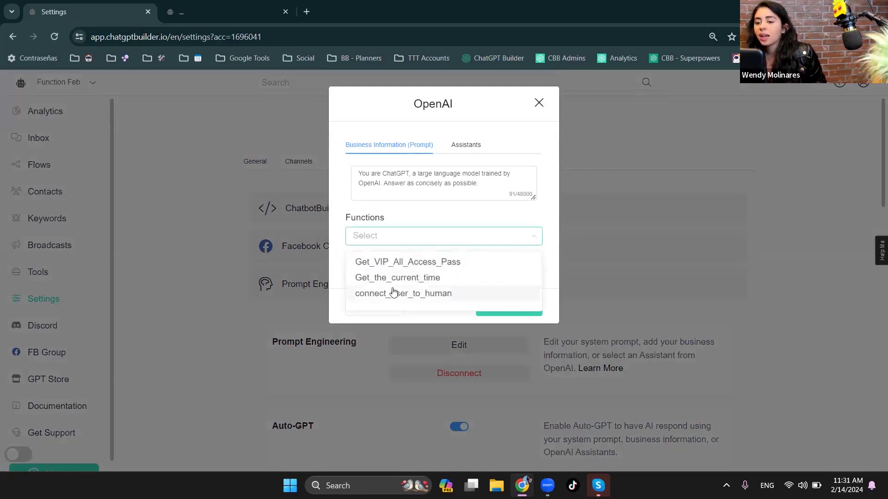
click(379, 265)
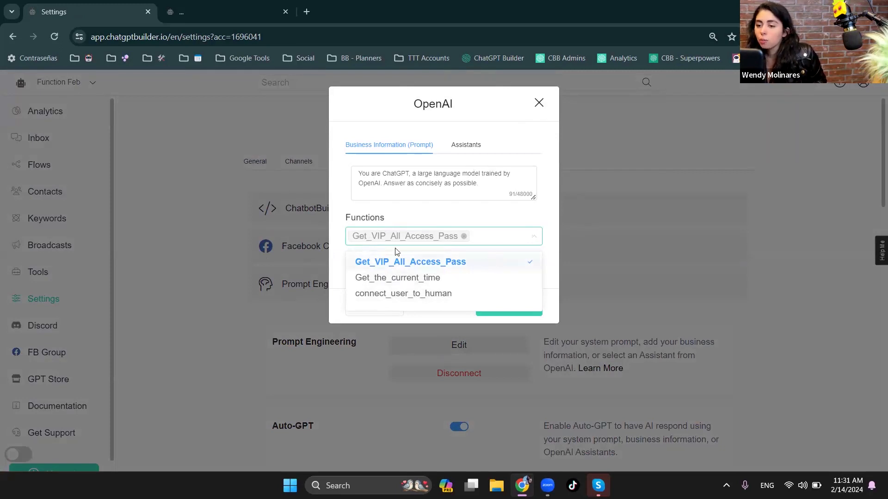
click(551, 229)
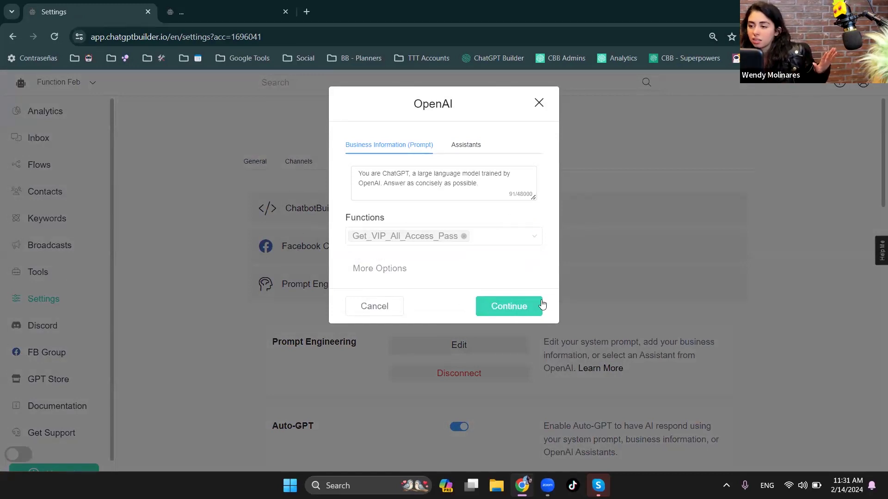
click(523, 307)
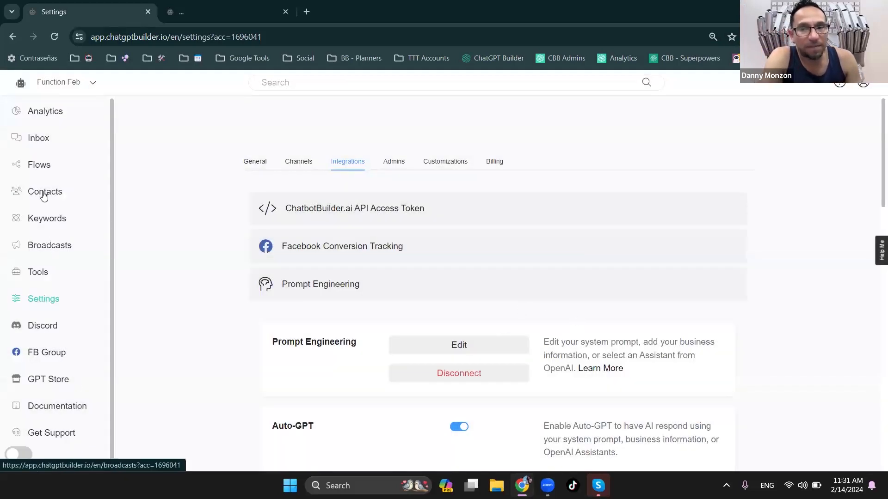
- Preview the Ai Welcome Message flow in a webchat
click(38, 169)
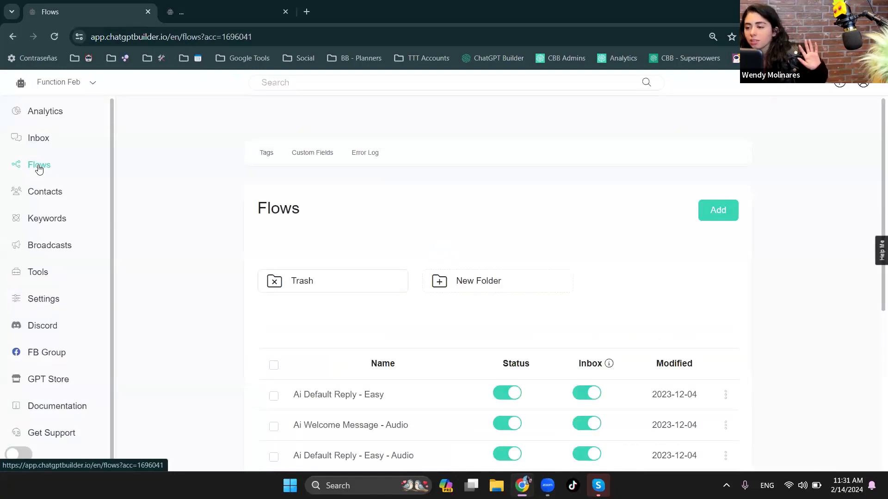
scroll(607, 364, down, 2)
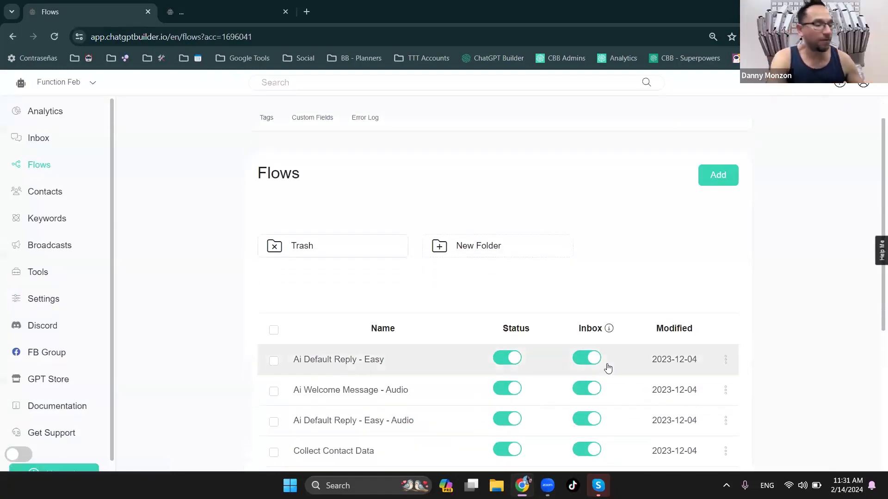
scroll(617, 394, down, 2)
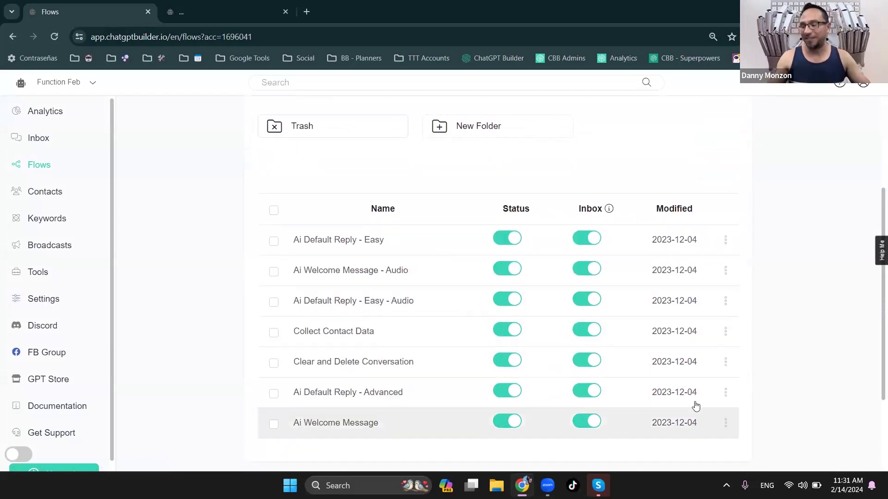
click(725, 421)
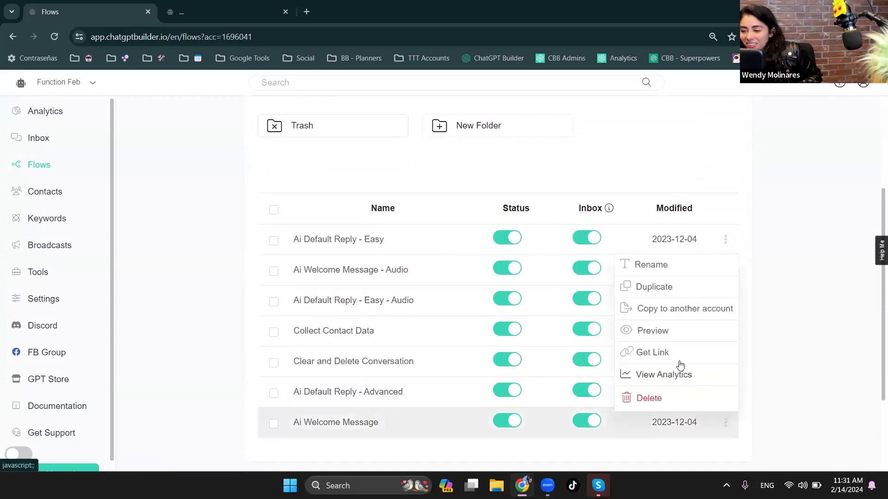
click(659, 334)
click(501, 166)
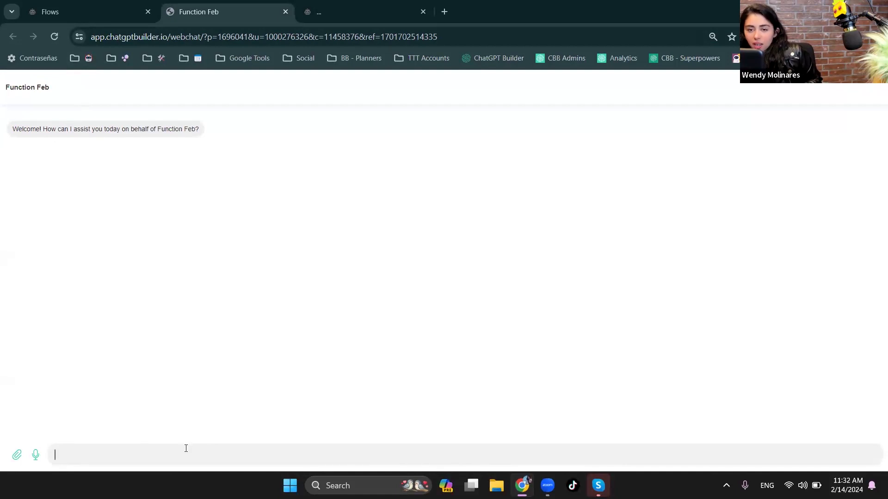
- Send the chatbot the message "i want vip access"
text(i w)
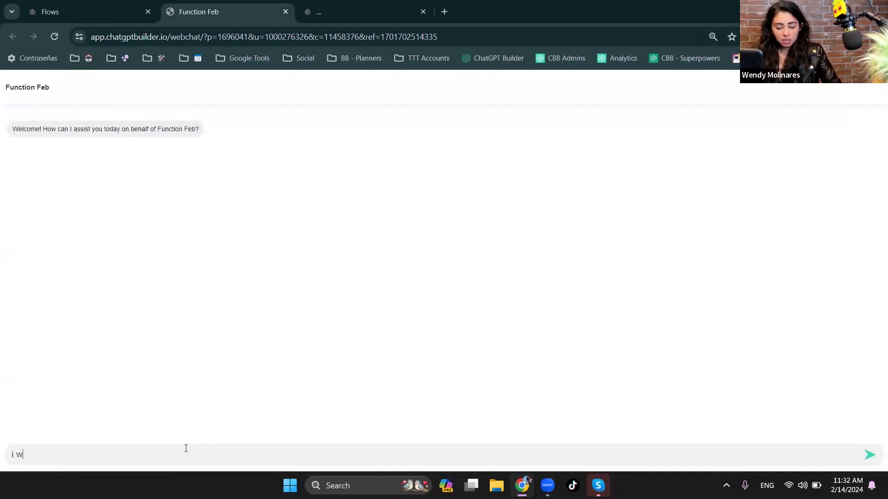
text(ant vip access)
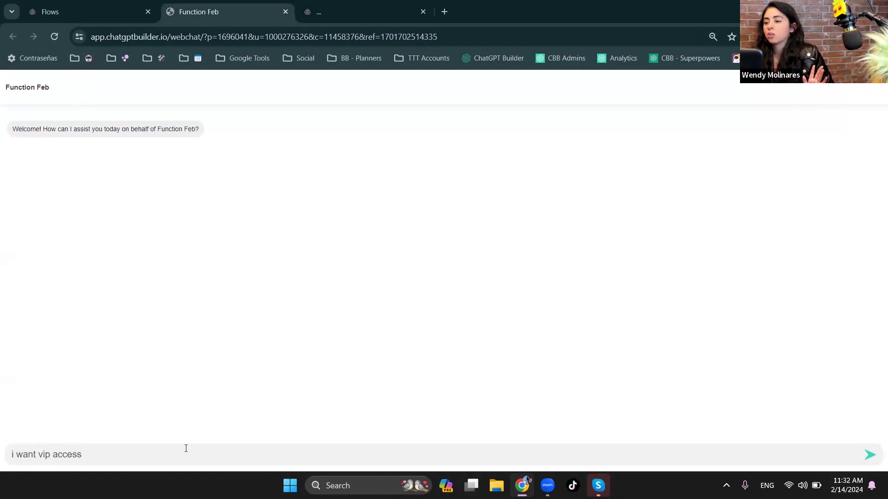
key(Return)
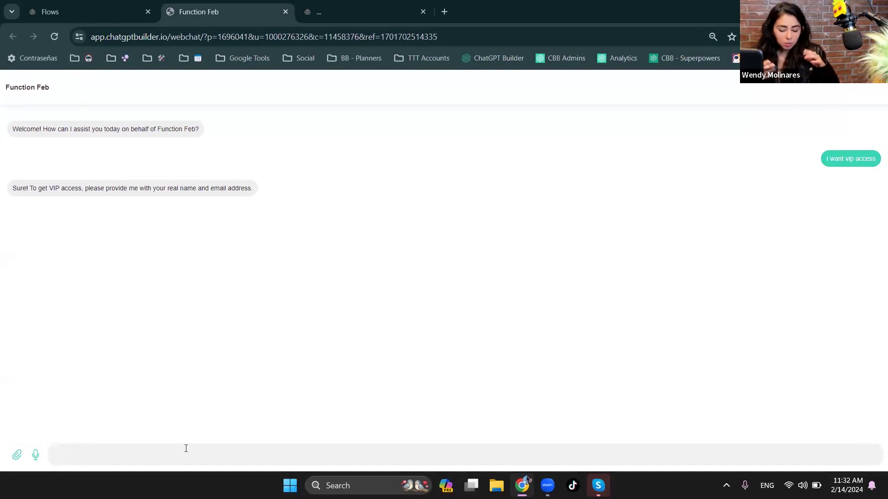
- Reply to the chatbot with the requested name and e-mail address and examine its answer
text(Wendy )
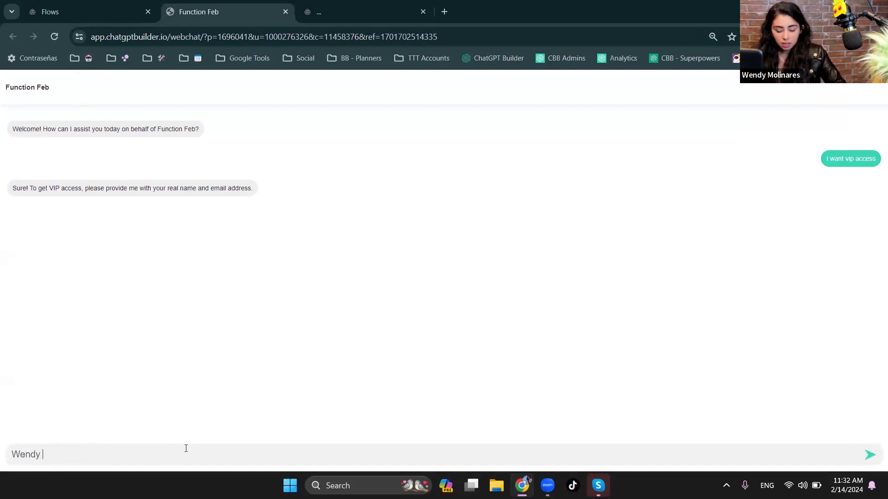
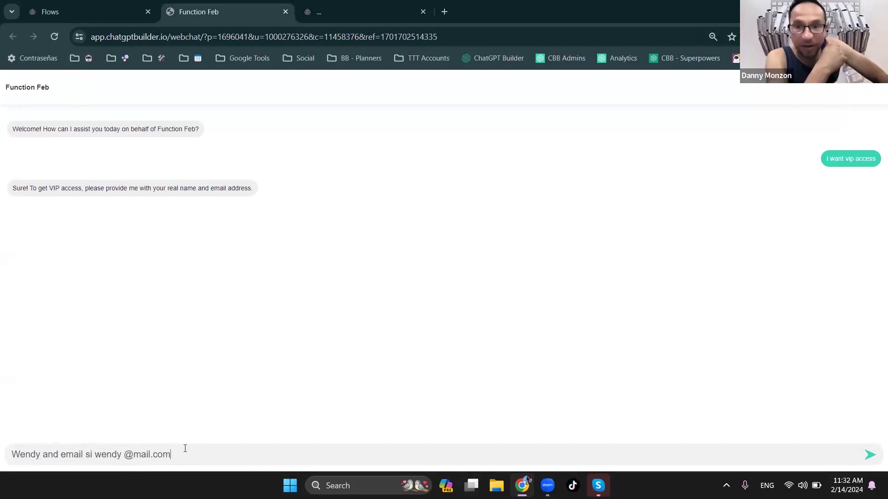
key(Return)
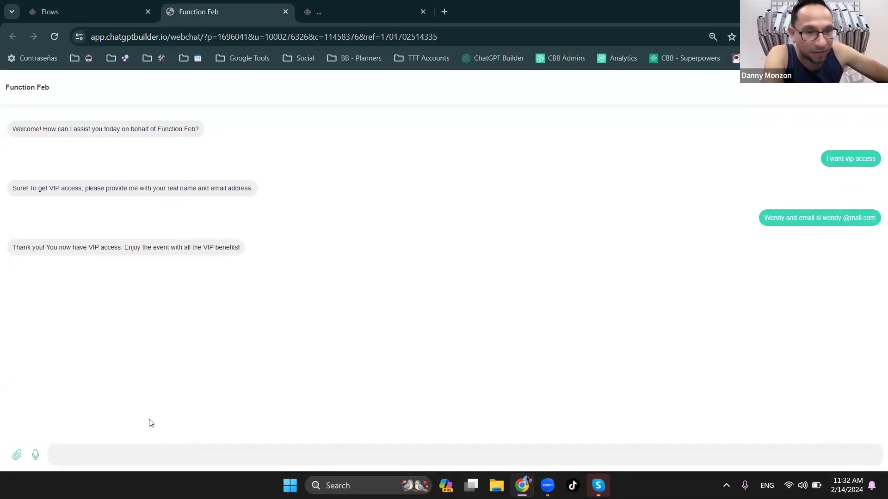
drag(43, 247, 248, 246)
click(42, 245)
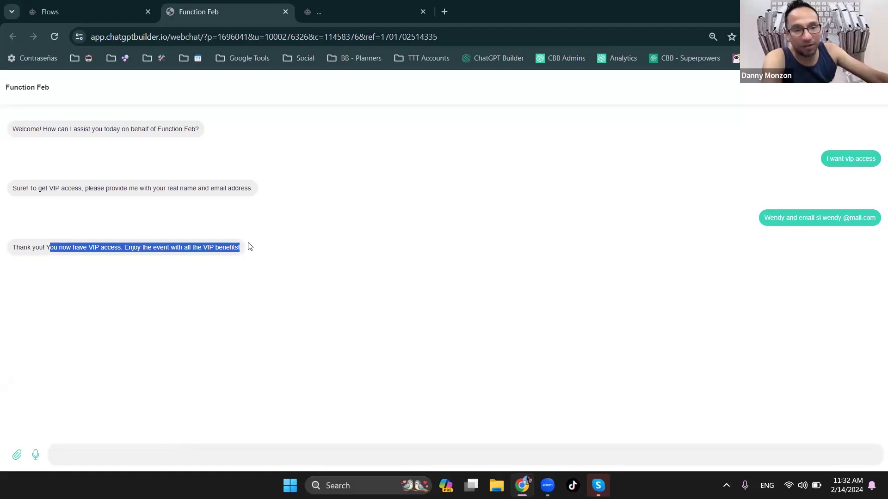
- Open the inbox to check the test contact's collected data and send that contact the Clear and Delete Conversation flow
click(88, 6)
click(38, 137)
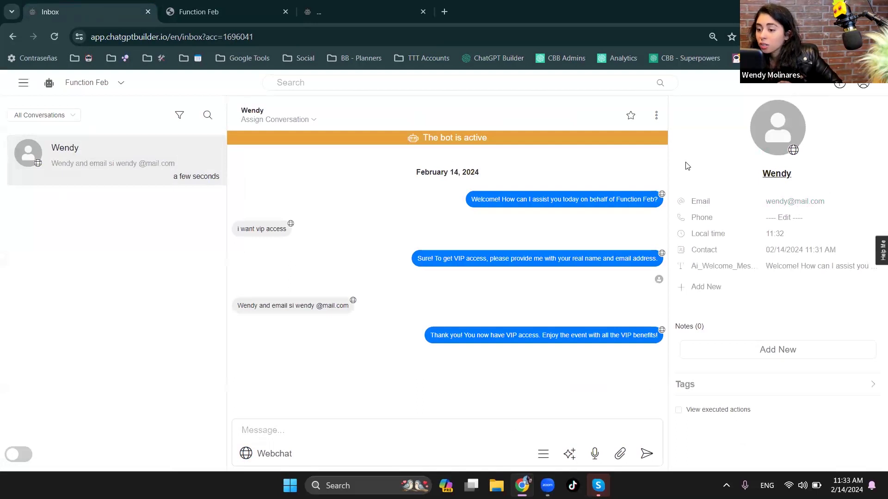
click(539, 457)
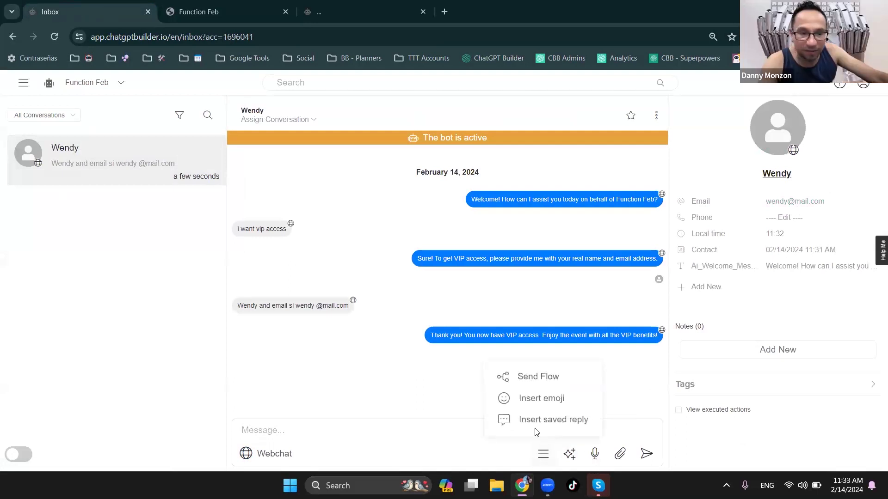
click(530, 377)
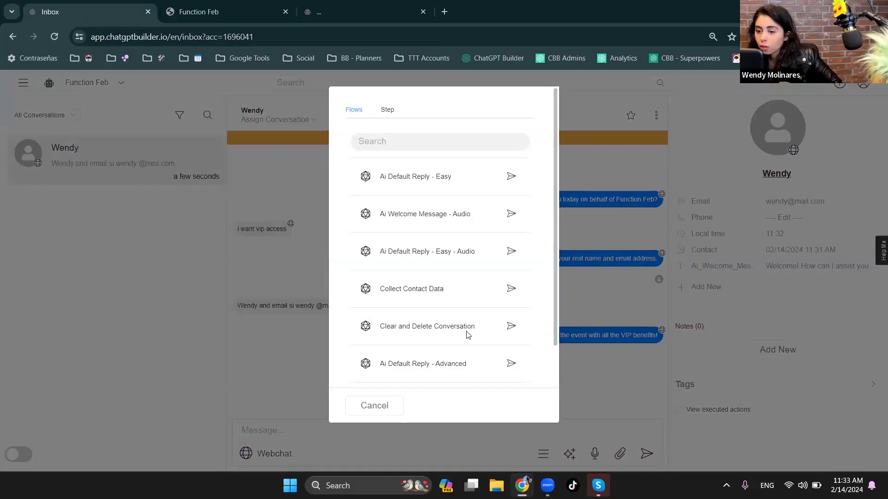
click(512, 326)
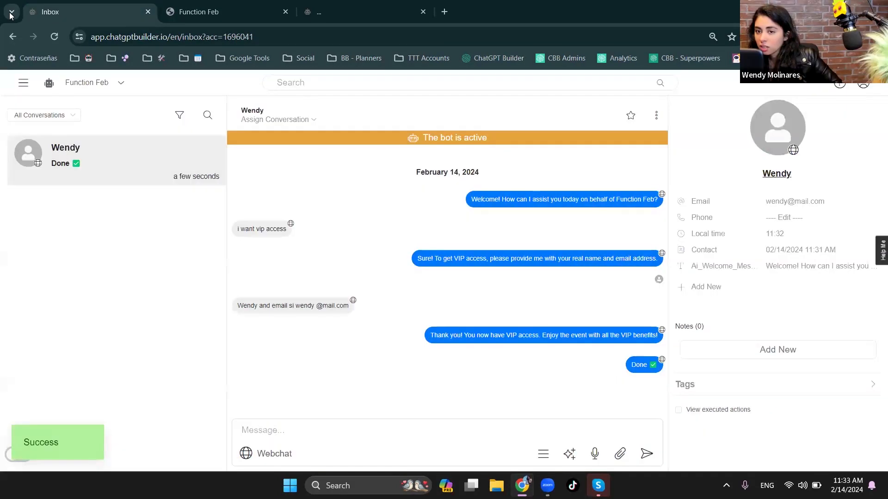
- Reload the inbox and close the old webchat preview
click(54, 37)
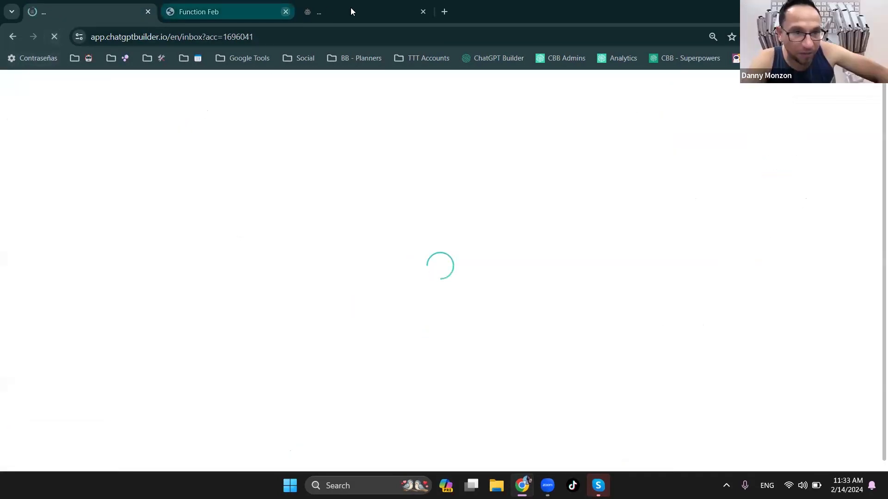
click(351, 11)
click(280, 13)
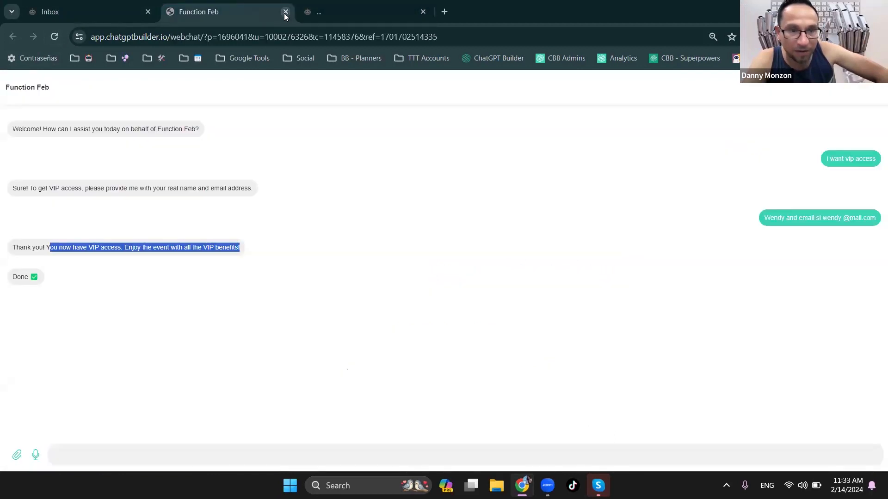
click(285, 11)
click(50, 11)
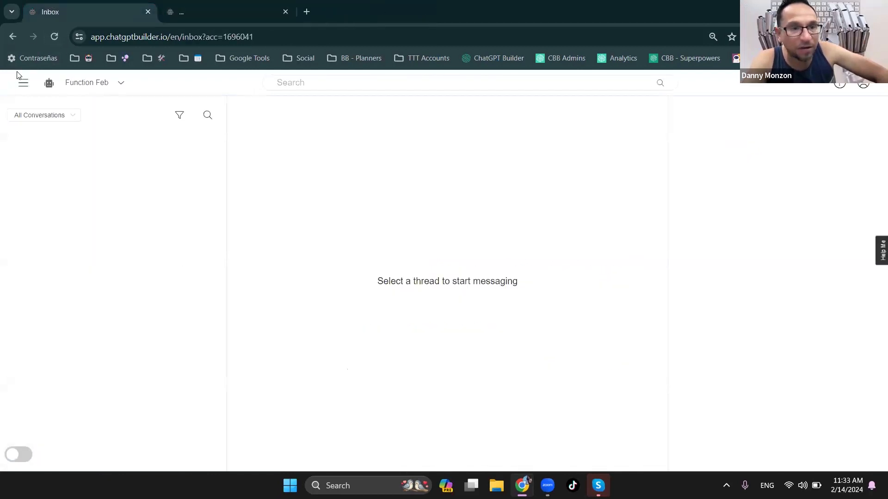
- Start a fresh webchat preview of the Ai Welcome Message flow from the flows list
click(24, 89)
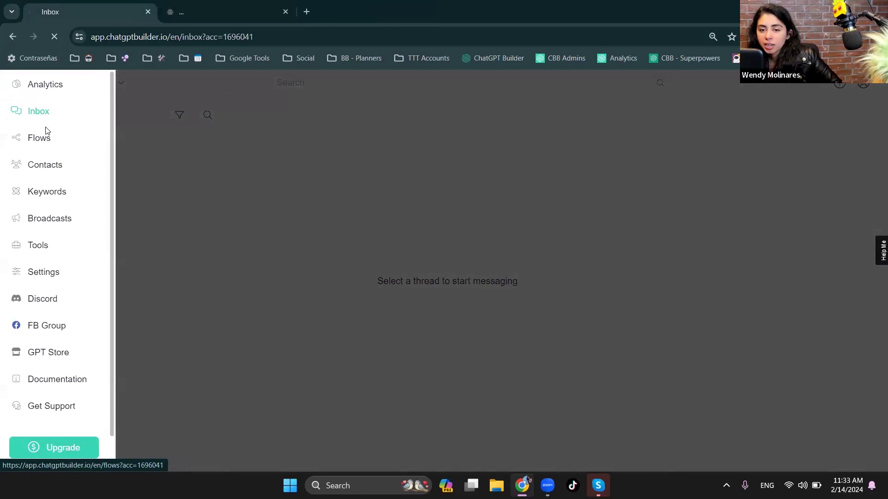
click(45, 134)
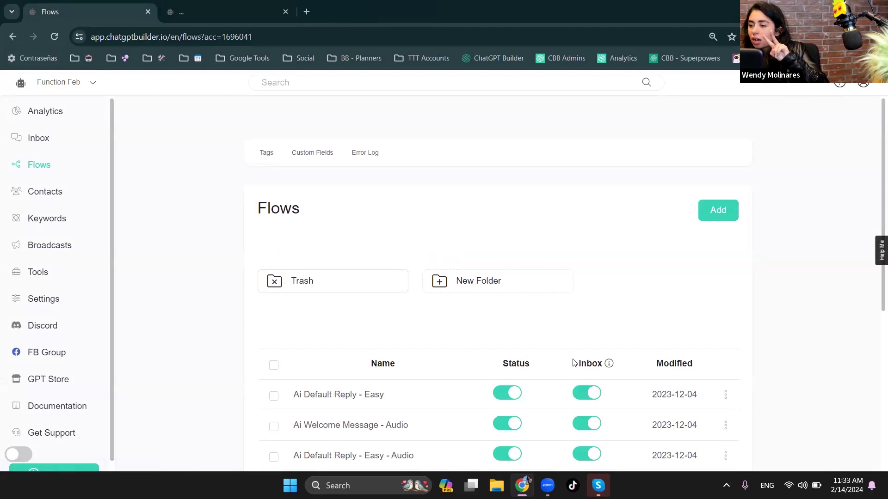
scroll(601, 387, down, 3)
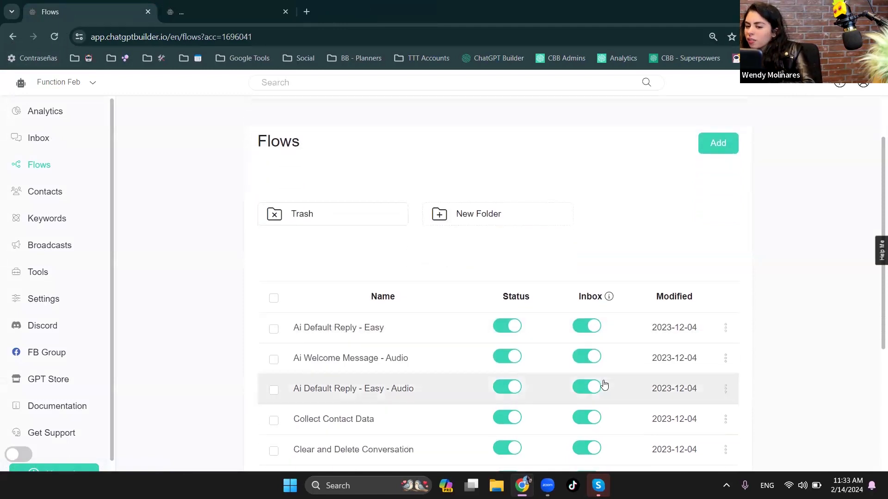
scroll(613, 402, down, 1)
click(725, 428)
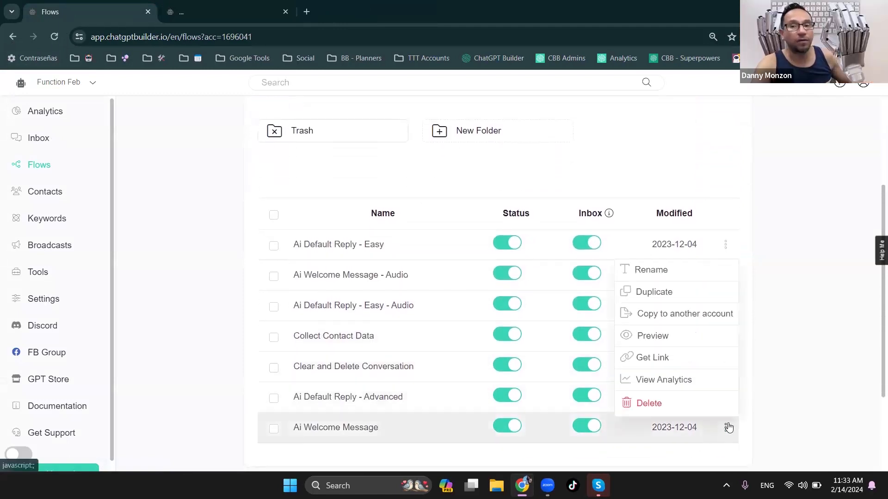
click(675, 338)
click(506, 161)
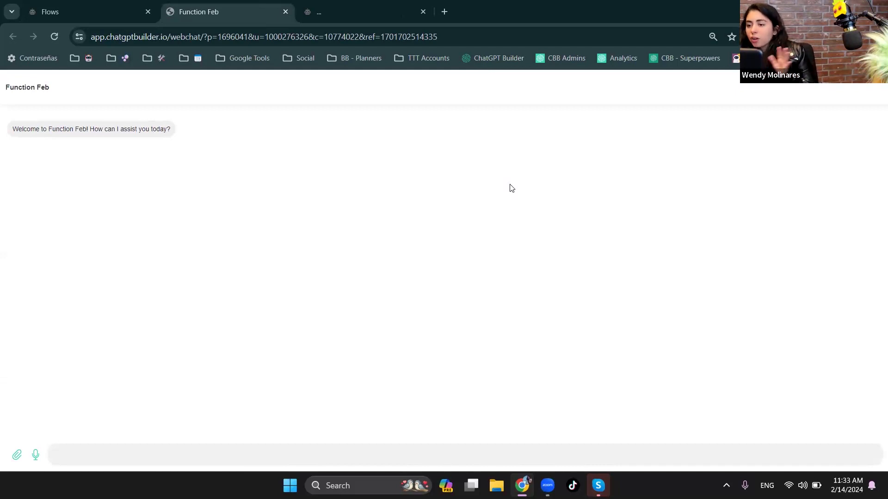
- Send the chatbot the message "i want vip access" in the webchat preview
click(498, 450)
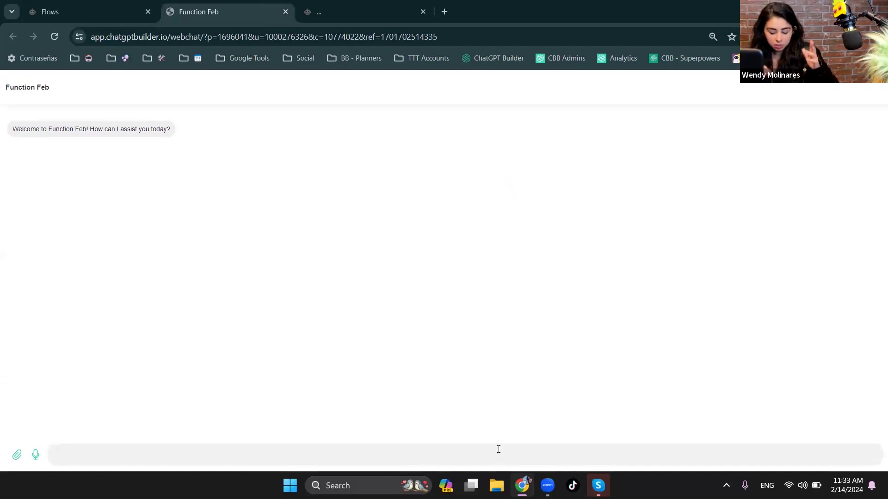
text(i wa)
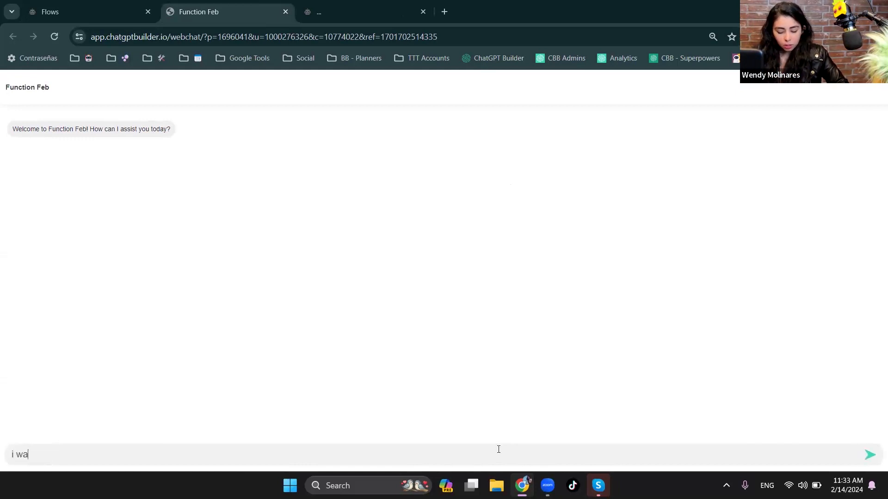
text(nt vip ac)
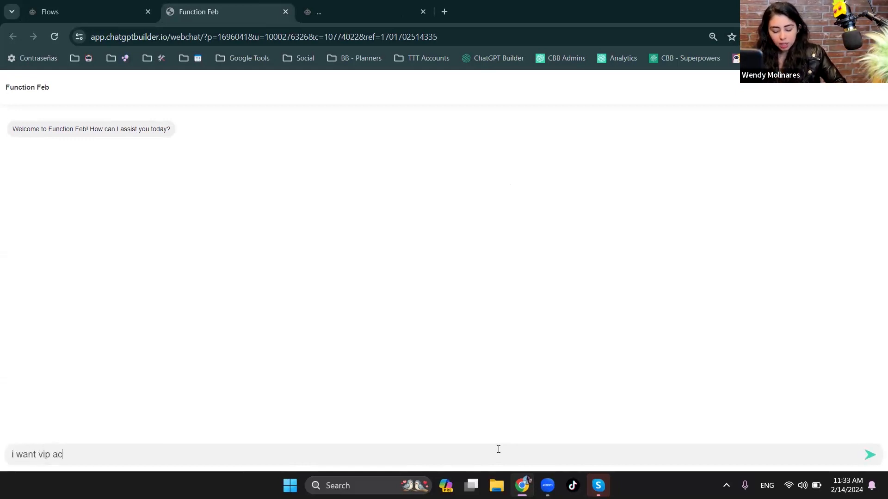
text(cess)
key(Return)
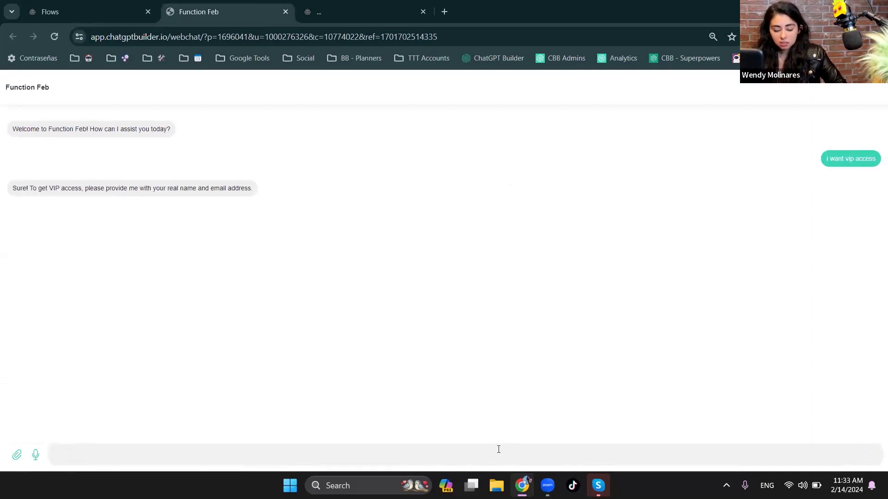
- Refuse the requested details with "i dont wanna give it to you" and follow up with the reply "ok i changed my mind"
text(i dont wa)
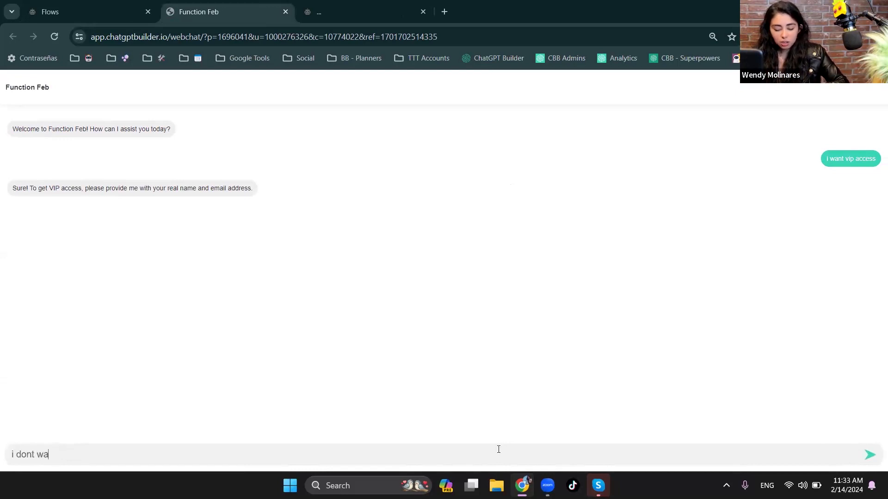
text(nna give it to)
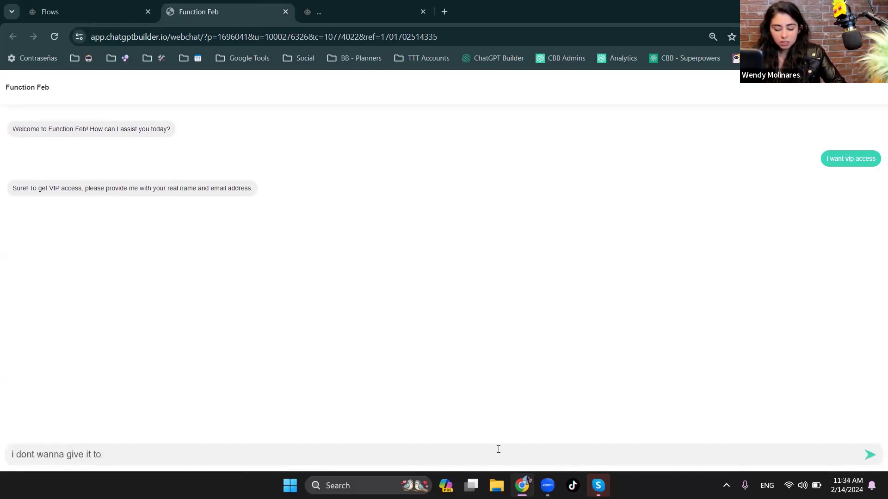
text( you)
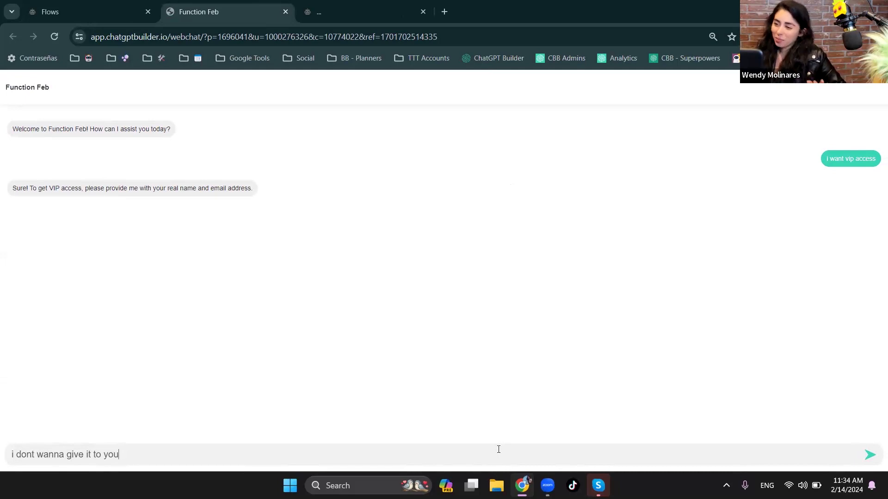
key(Return)
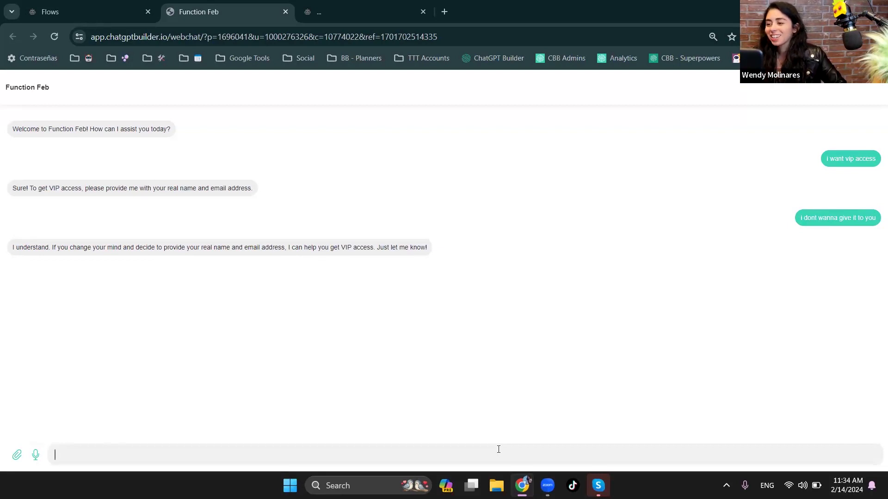
text(ok i ch)
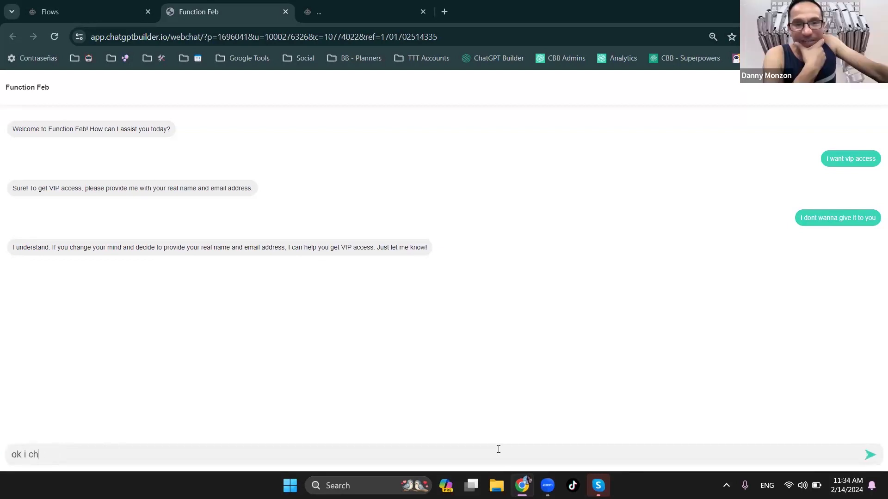
text(anged my mind)
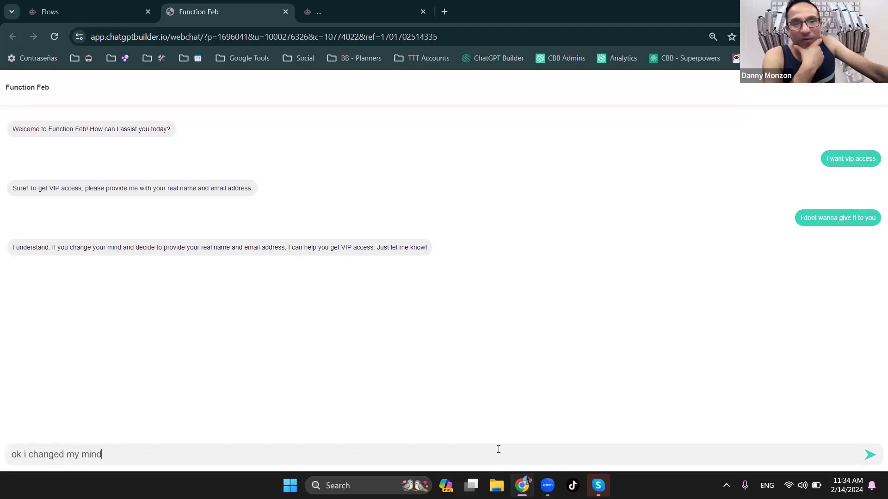
key(Return)
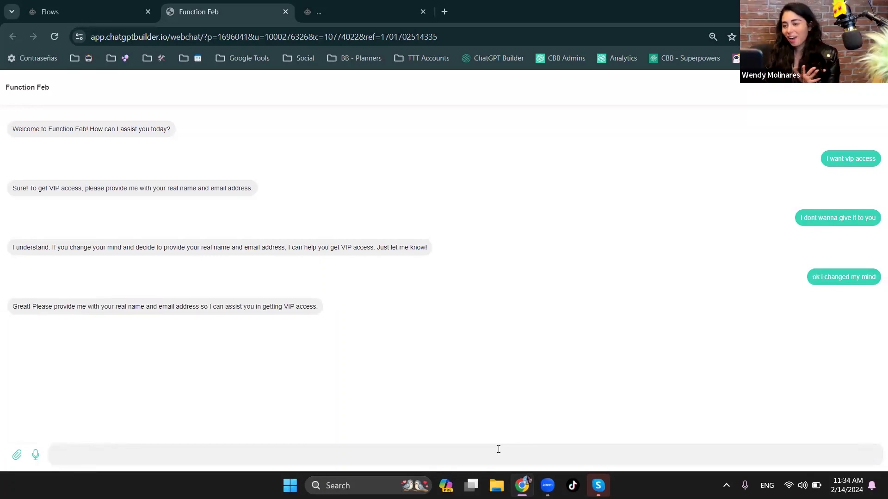
- Give the chatbot the first name in one reply and a fake e-mail address in a second reply
text(my)
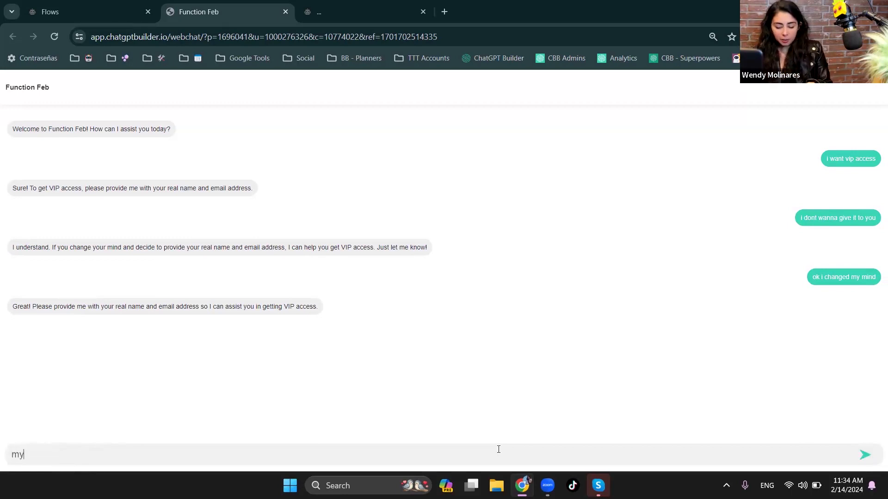
text( name is wendy)
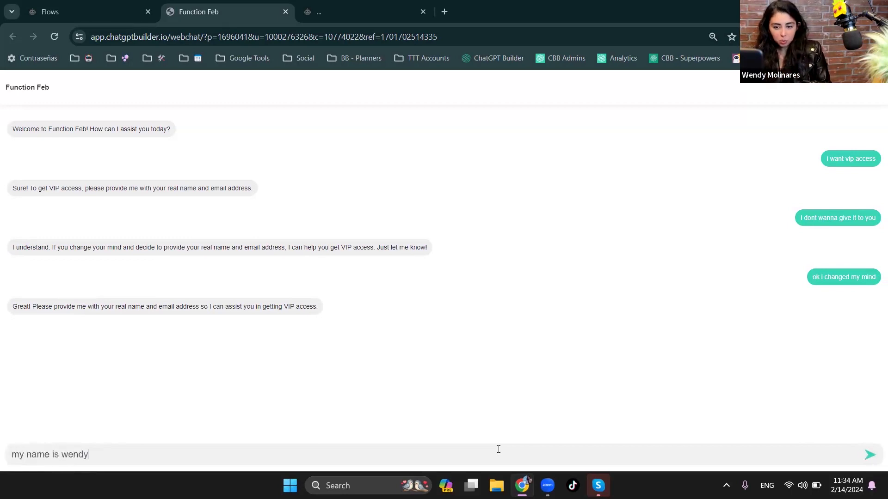
key(Return)
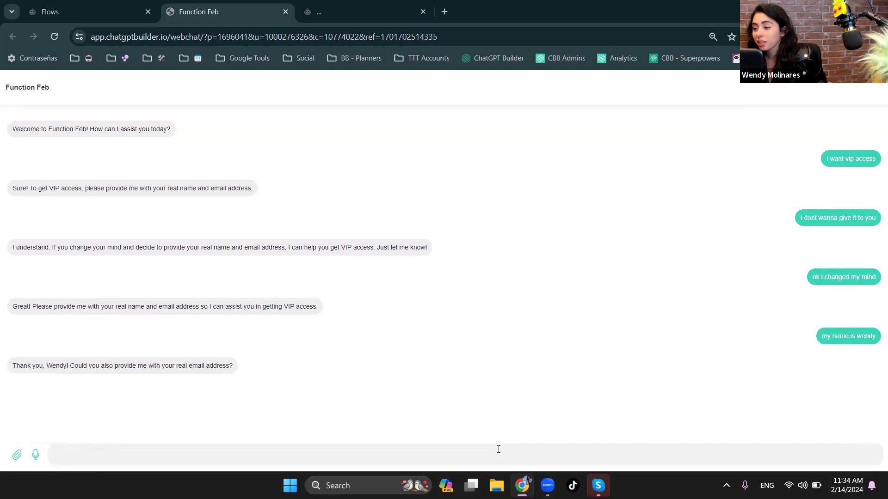
text(it)
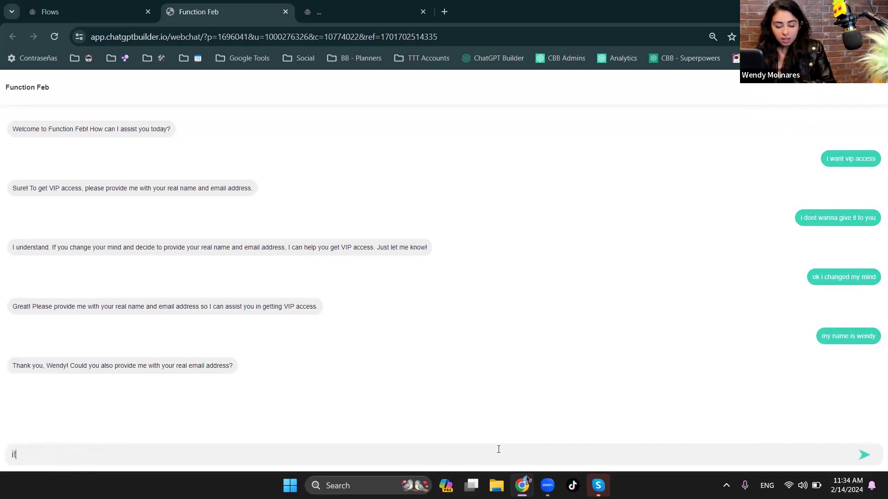
text(s 123@)
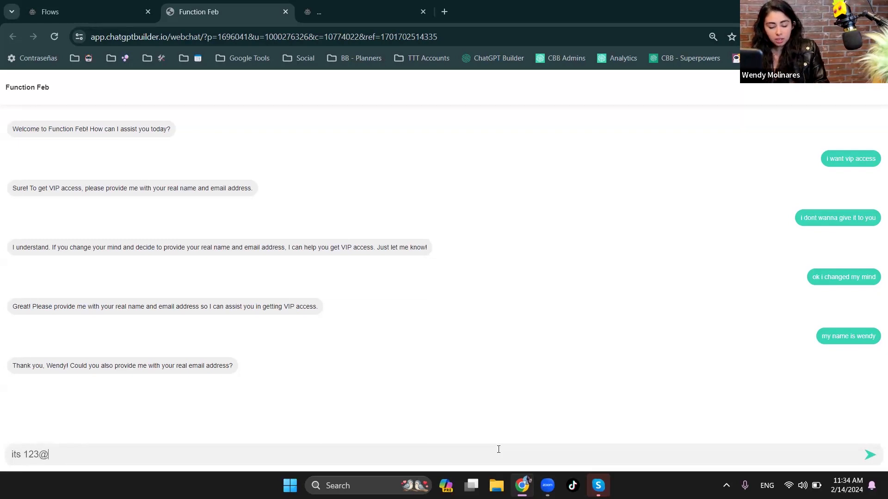
text( mail.com)
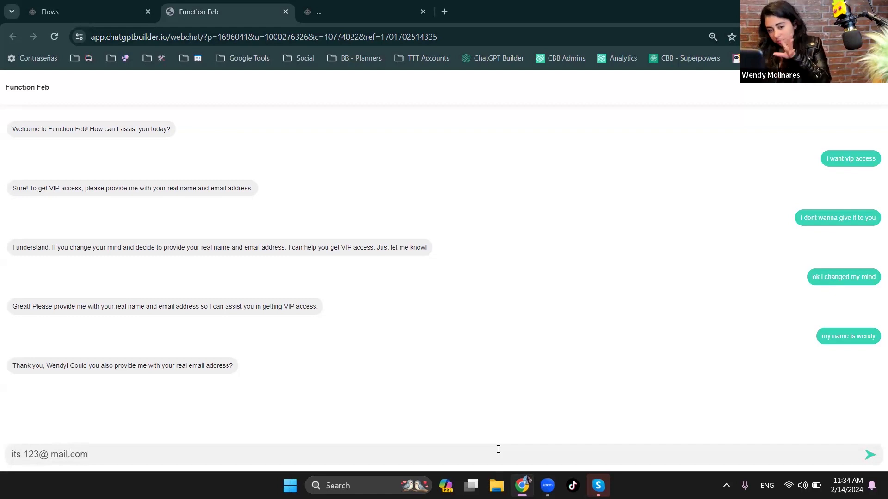
key(Return)
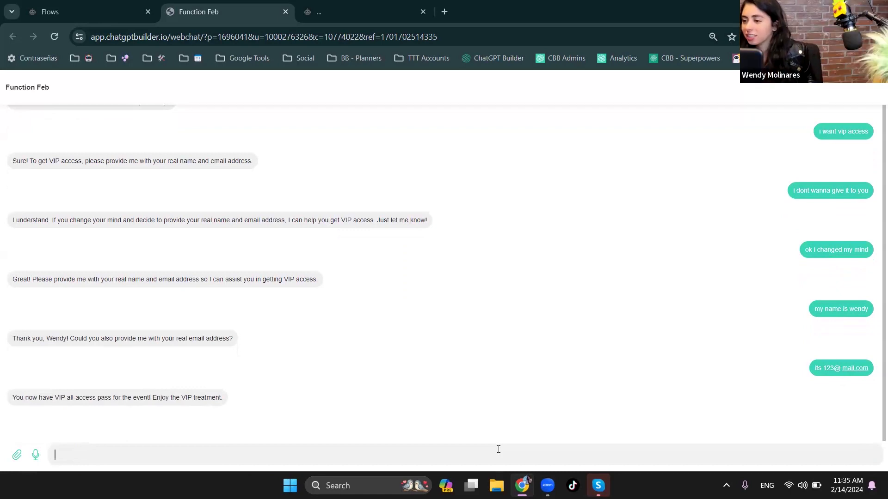
- Open the inbox and check the name and e-mail saved for the webchat test contact
click(44, 11)
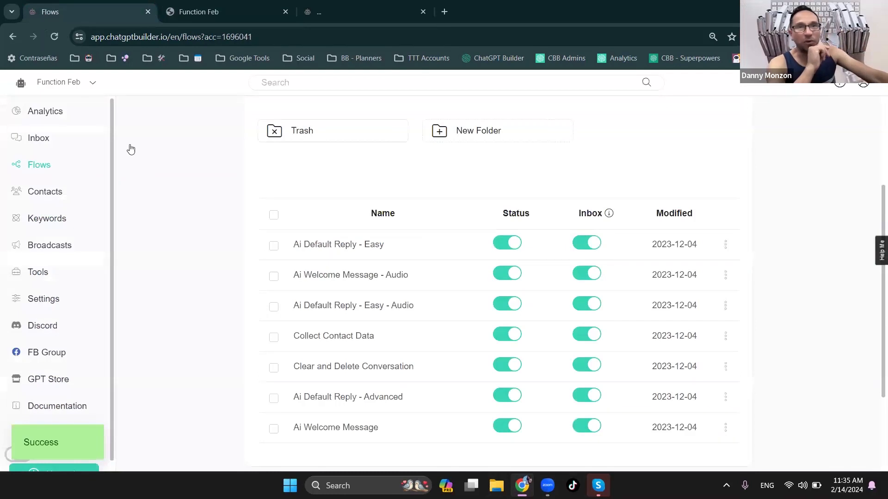
click(42, 147)
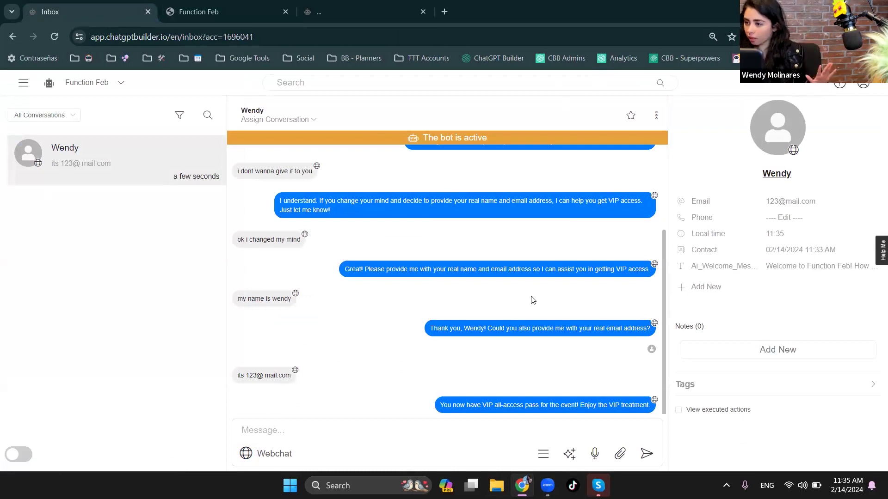
click(182, 6)
click(98, 5)
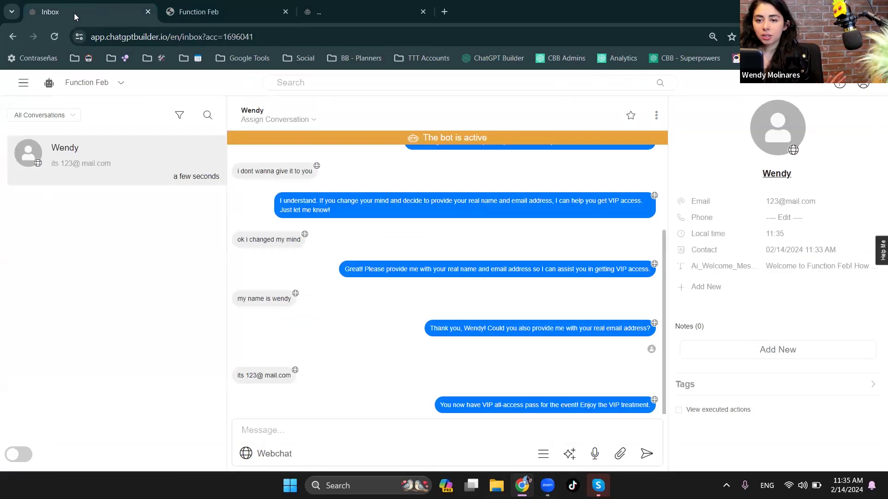
- Open the Get_VIP_All_Access_Pass function for editing from the Prompt Engineering integration's functions list
click(18, 86)
click(313, 9)
click(82, 14)
click(41, 276)
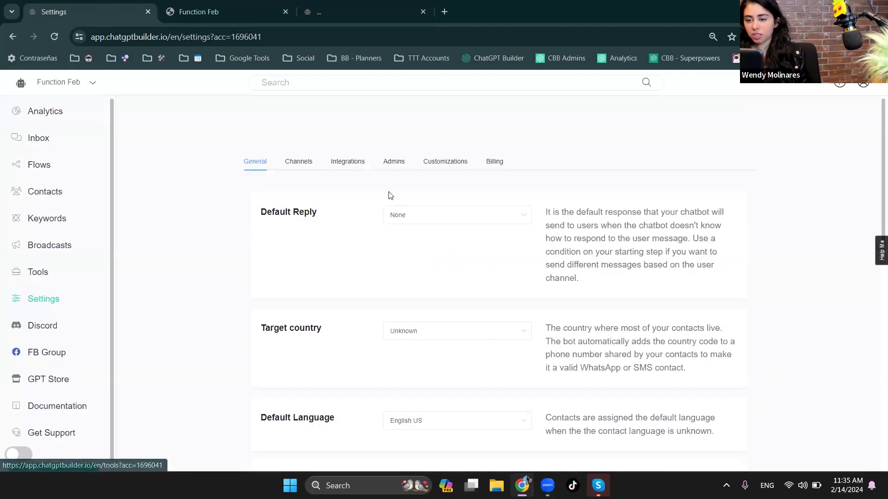
click(347, 162)
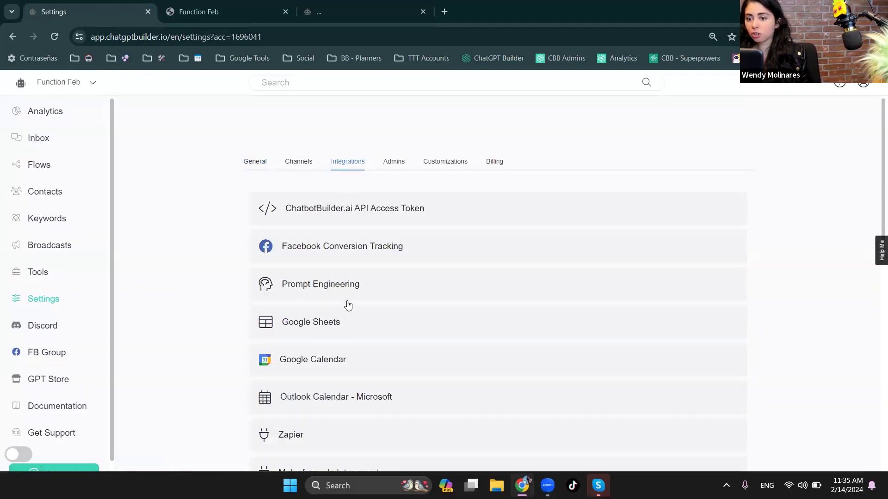
click(348, 287)
scroll(468, 423, down, 5)
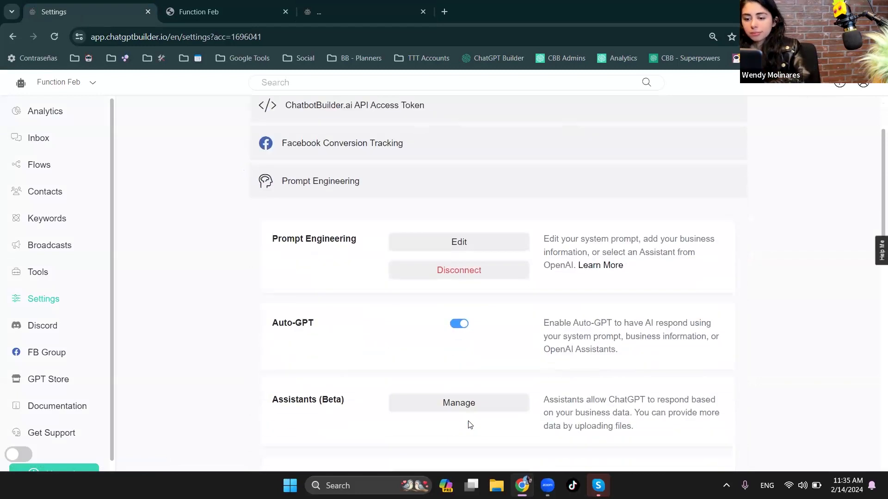
click(444, 396)
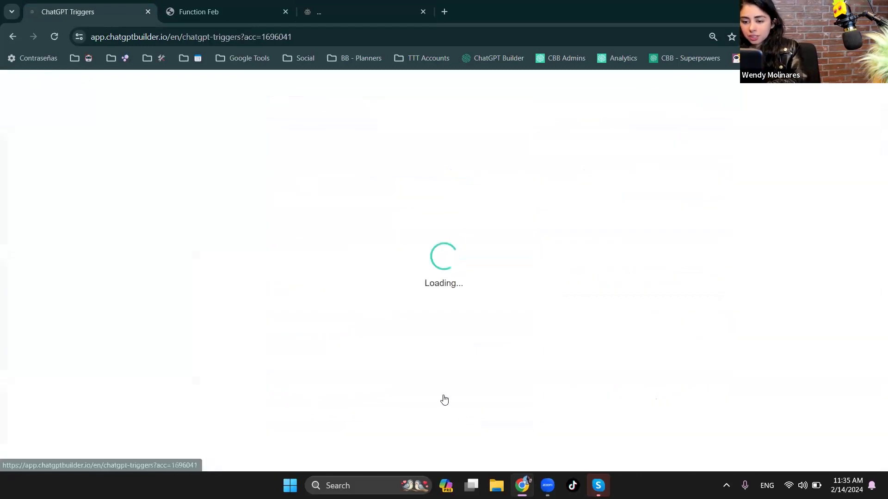
click(728, 283)
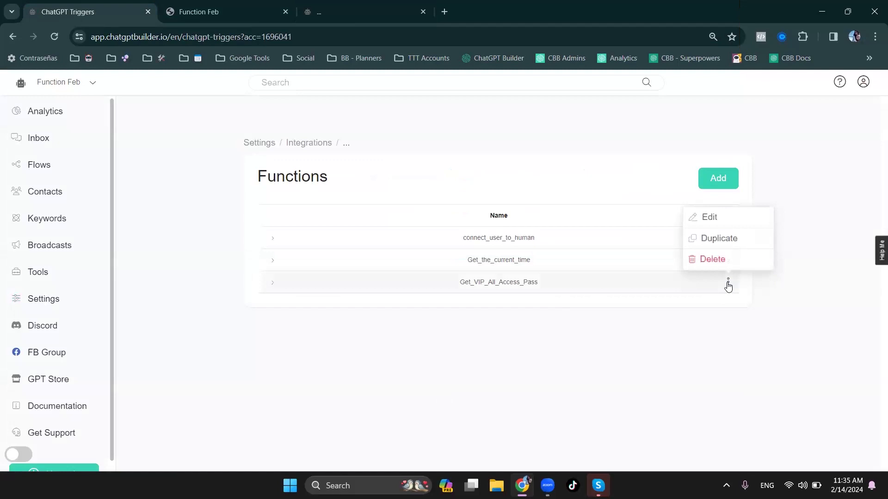
click(709, 219)
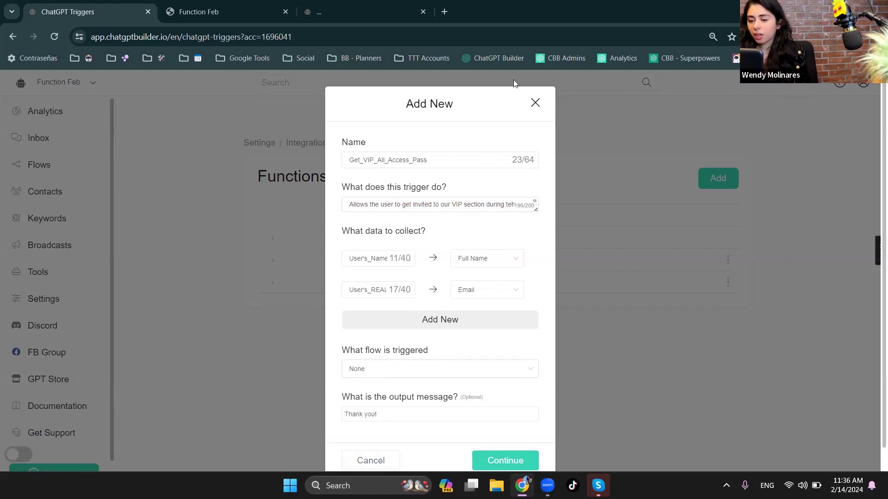
- Review the function's name and the flows available for it to trigger, leaving the settings as they are
click(503, 376)
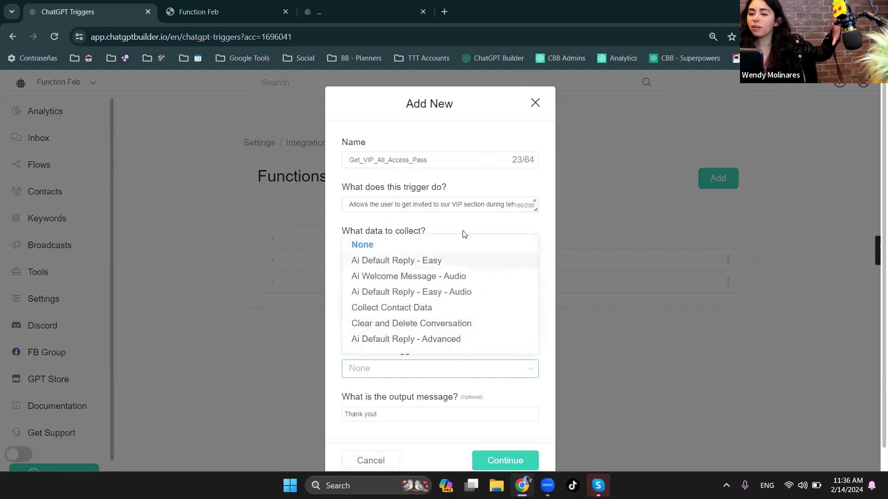
click(512, 236)
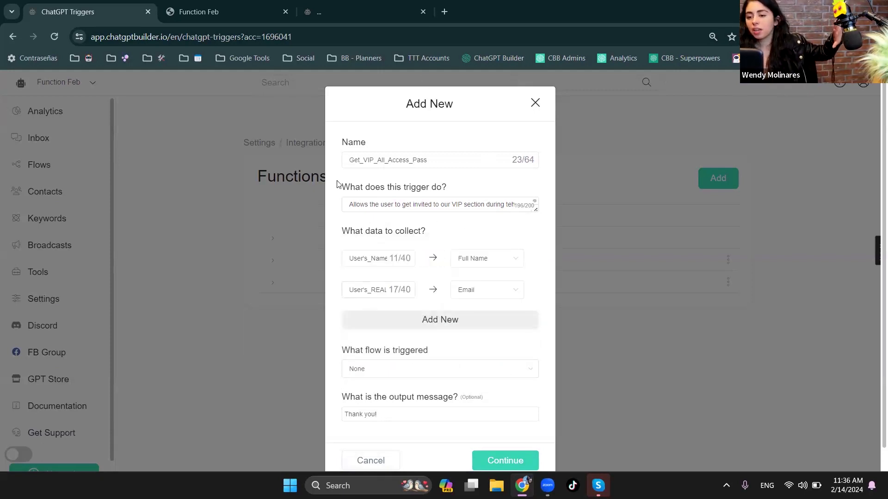
double_click(439, 156)
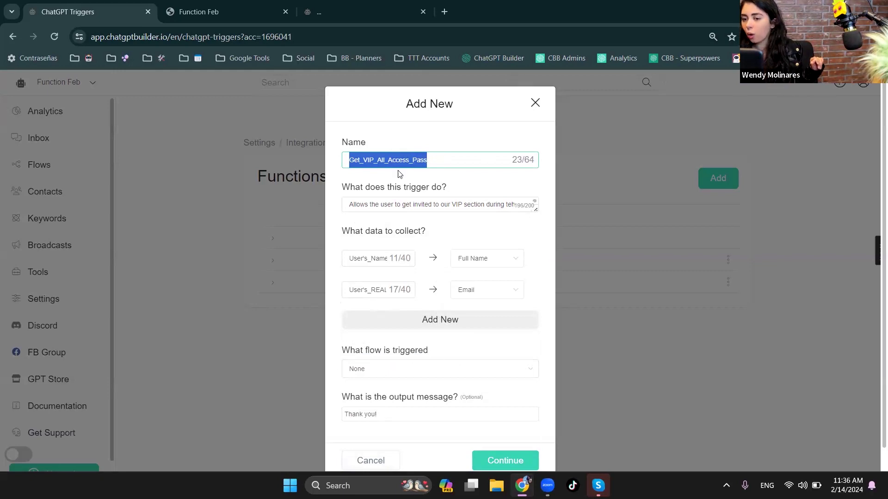
click(406, 365)
click(406, 366)
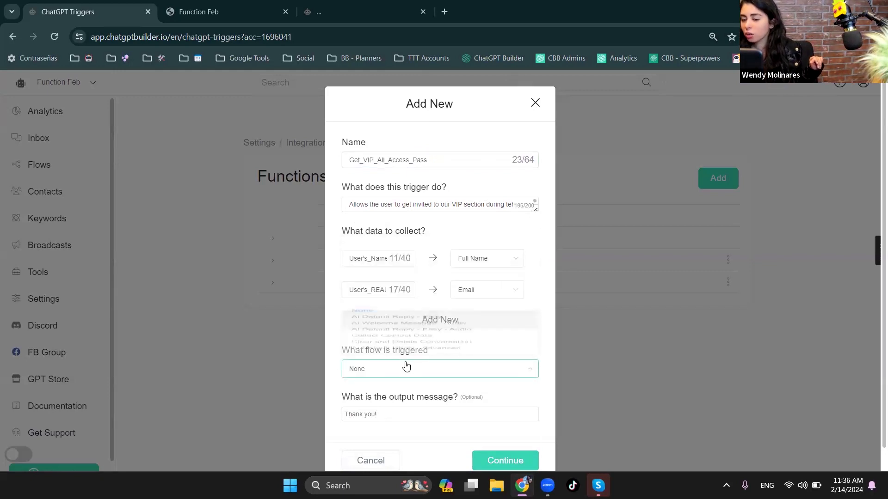
- Create a new flow named "fake email handler"
click(44, 162)
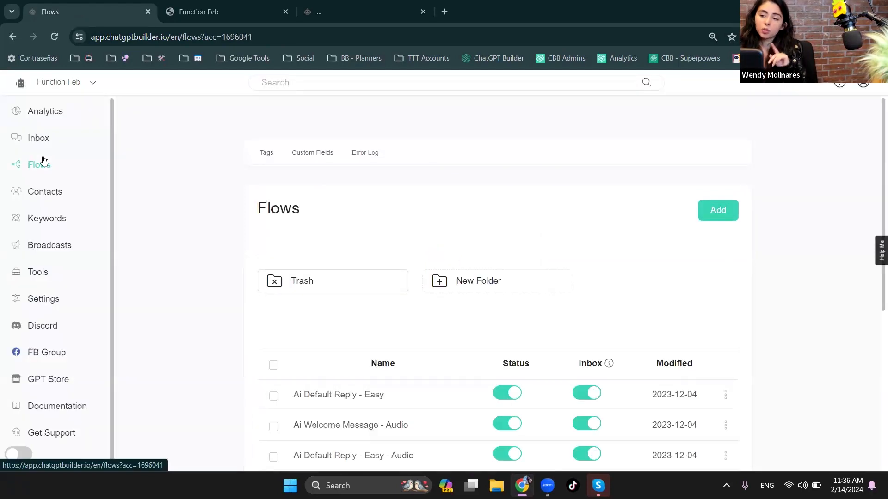
click(718, 214)
click(354, 145)
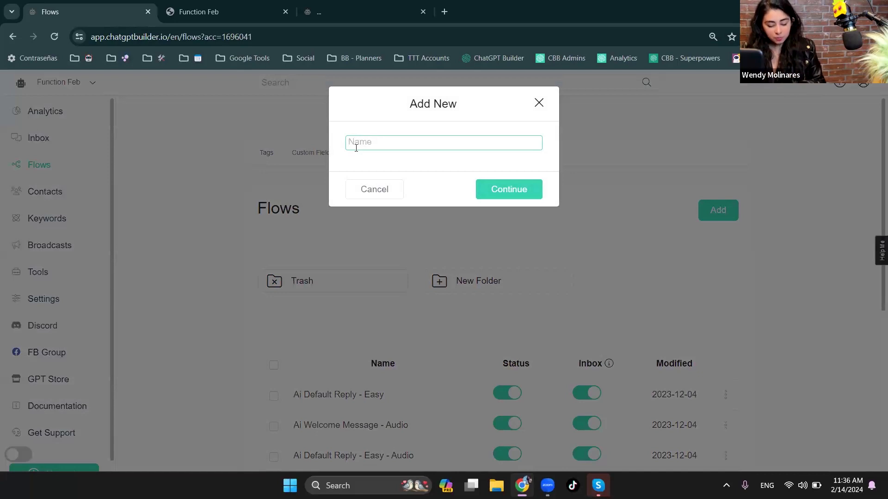
text(t)
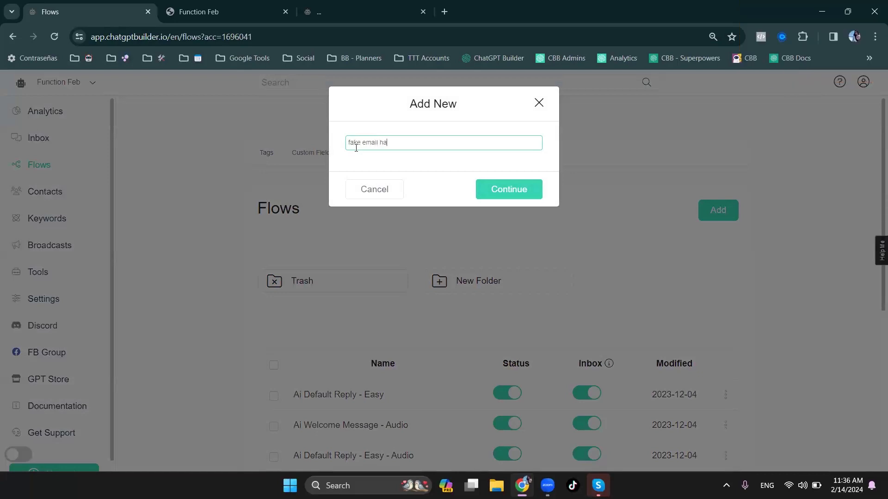
text( handler)
key(Return)
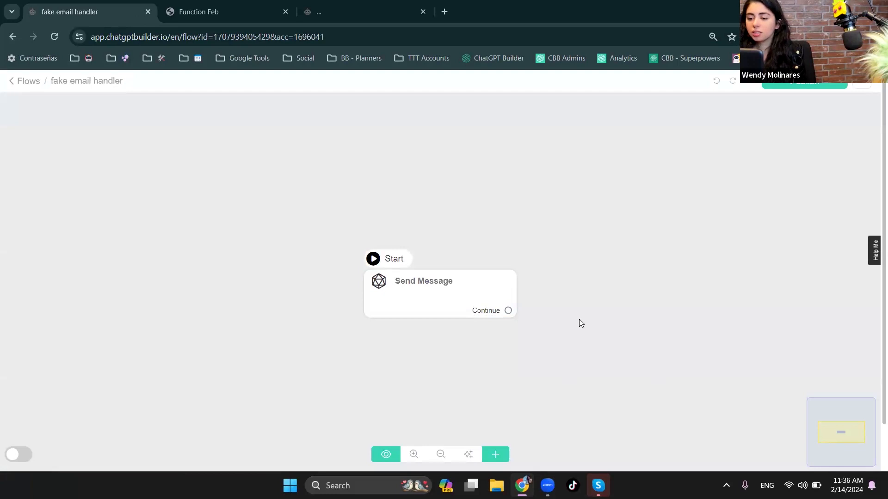
- Add a Send Email step beside the Send Message step and set it as the flow's starting step
click(503, 457)
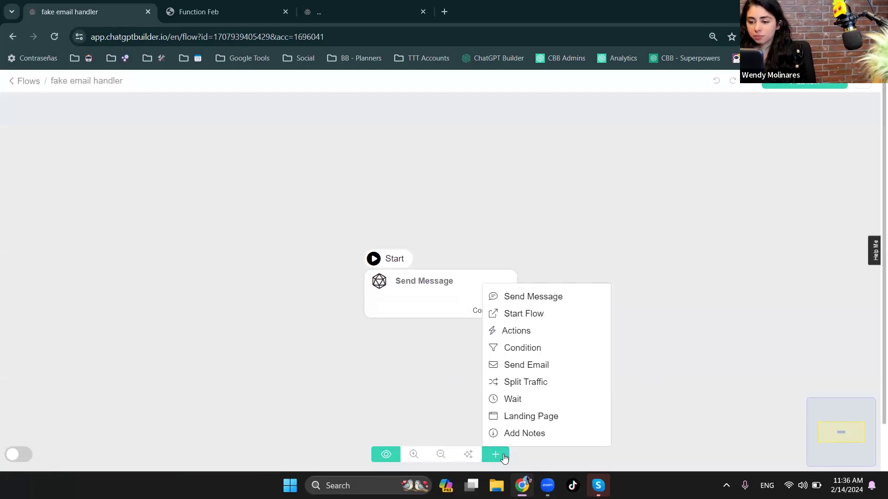
click(532, 365)
drag(606, 365, 194, 258)
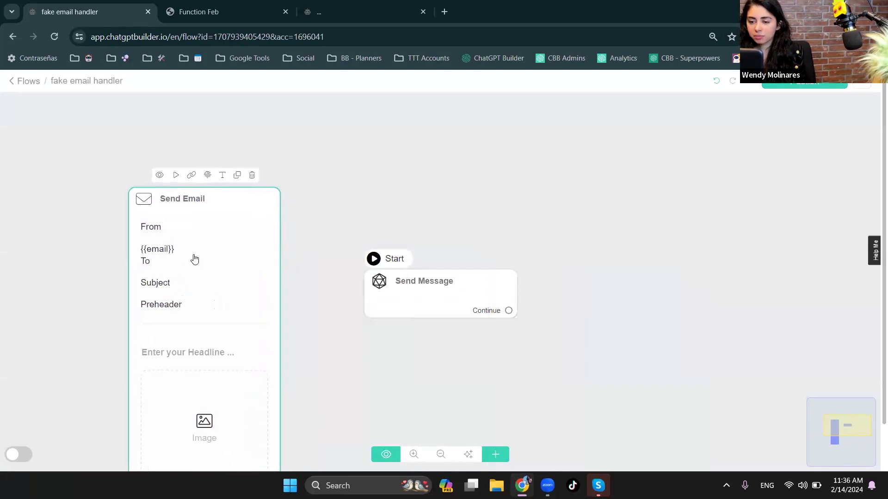
click(172, 172)
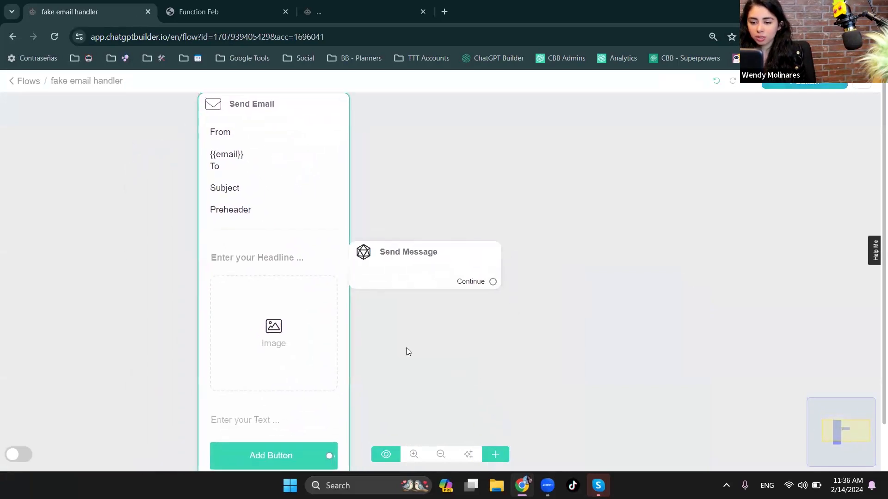
- Connect the email's button to the Send Message step
drag(406, 348, 286, 268)
drag(303, 422, 253, 333)
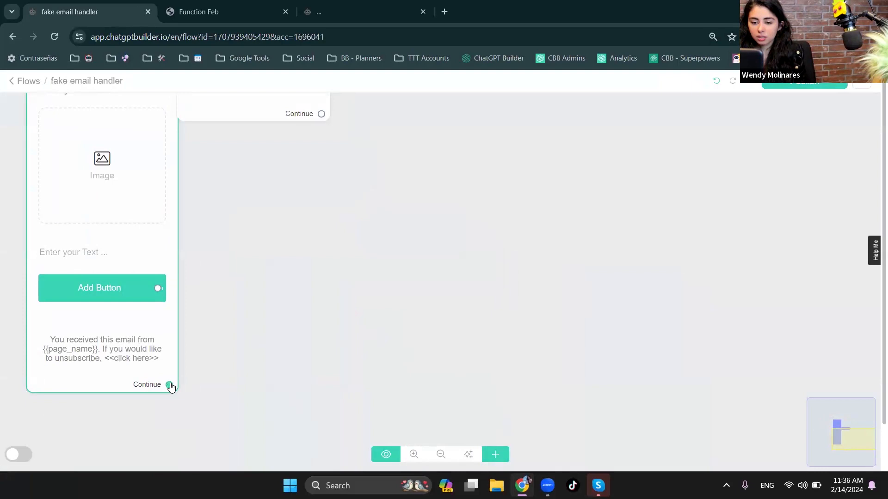
drag(300, 390, 376, 470)
drag(234, 368, 499, 259)
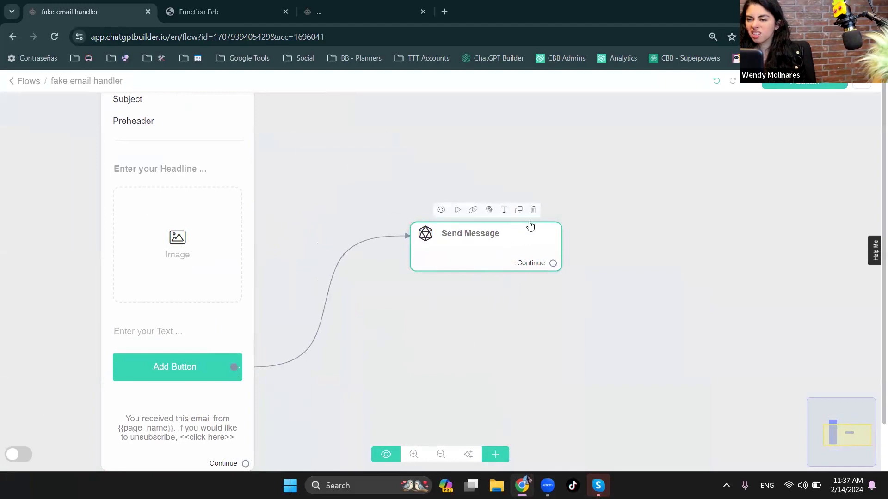
- Delete the Send Message step from the flow
drag(384, 301, 391, 320)
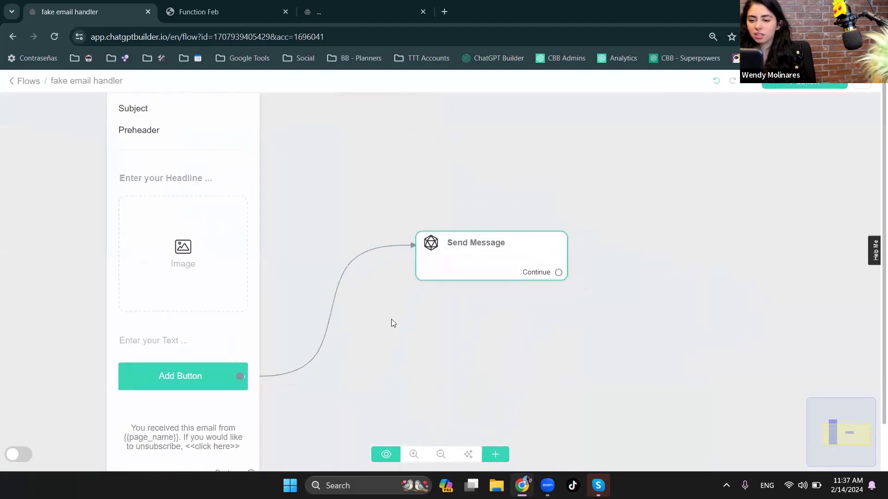
click(538, 219)
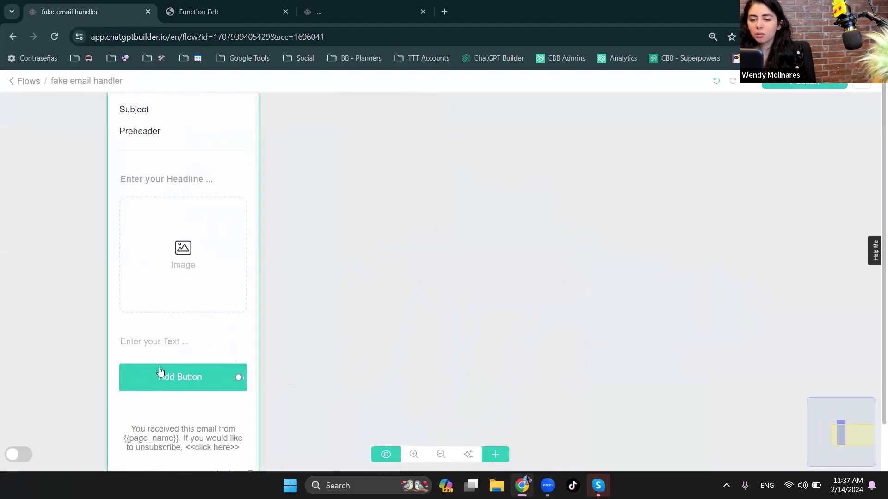
drag(273, 239, 499, 353)
- Remove the button and the image placeholder from the Send Email step's content
click(401, 228)
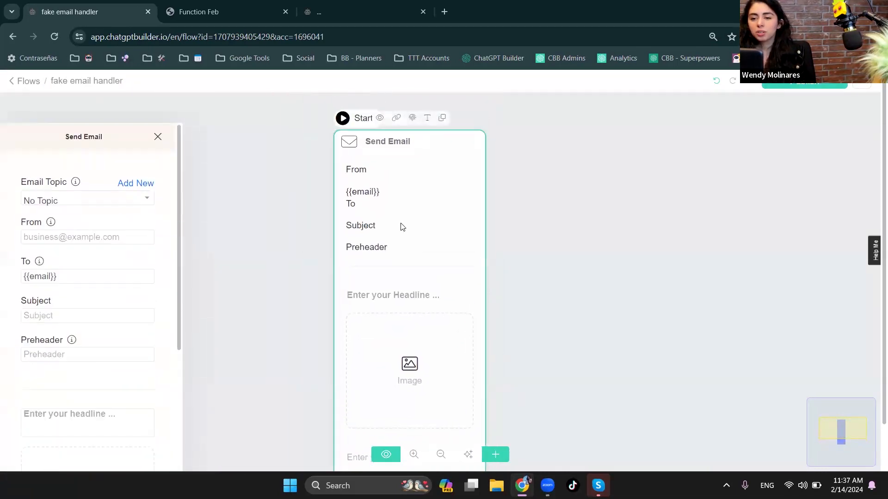
scroll(95, 253, down, 5)
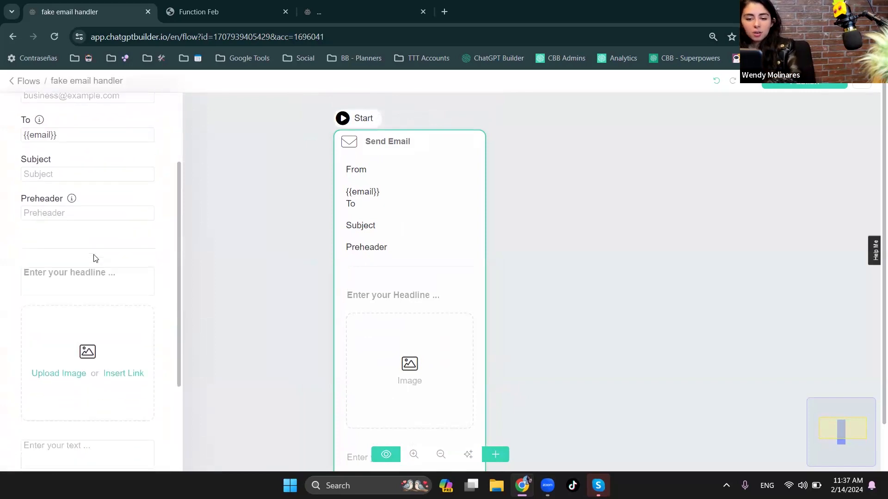
click(165, 347)
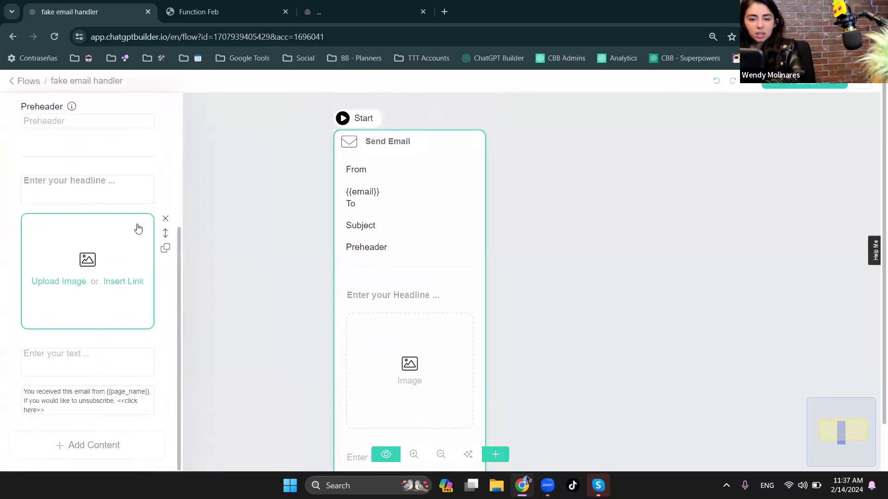
click(165, 220)
- Set the email's headline to "THIS IS YOUR ACCESS PIN" and enter a sample PIN as its body text
click(126, 320)
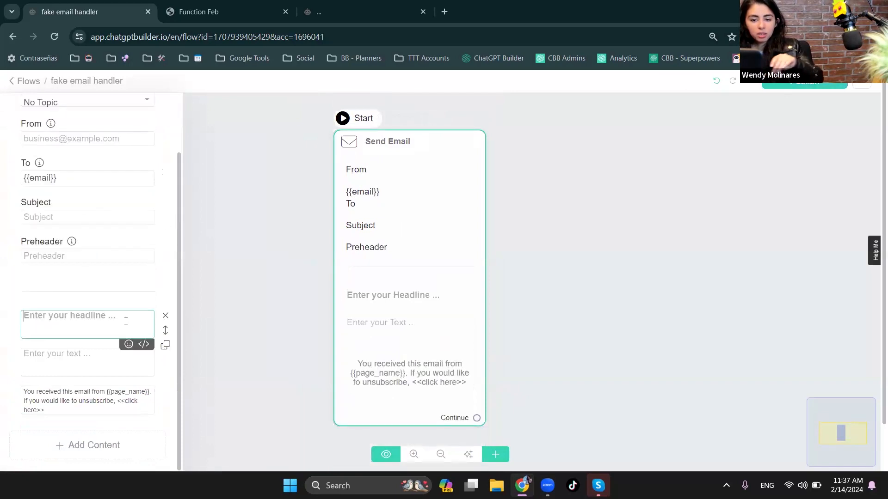
text(THIS)
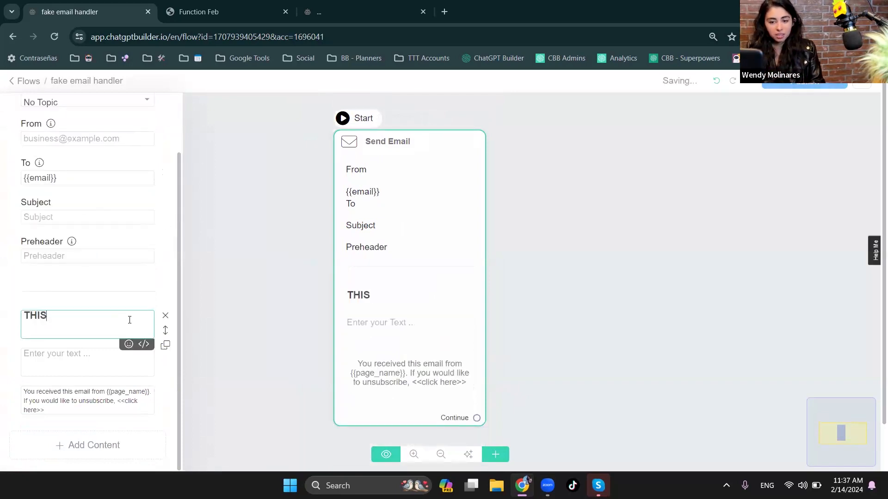
text( IS YOUR P)
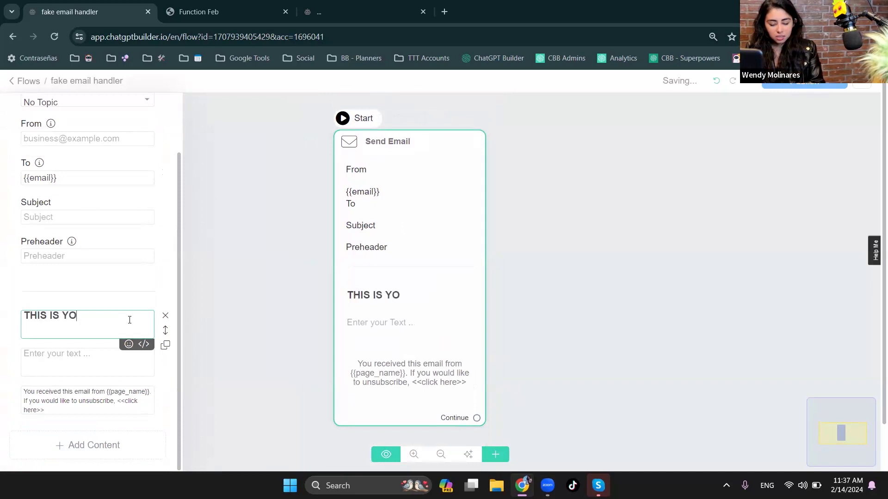
key(BackSpace)
text(ACCESS PIN)
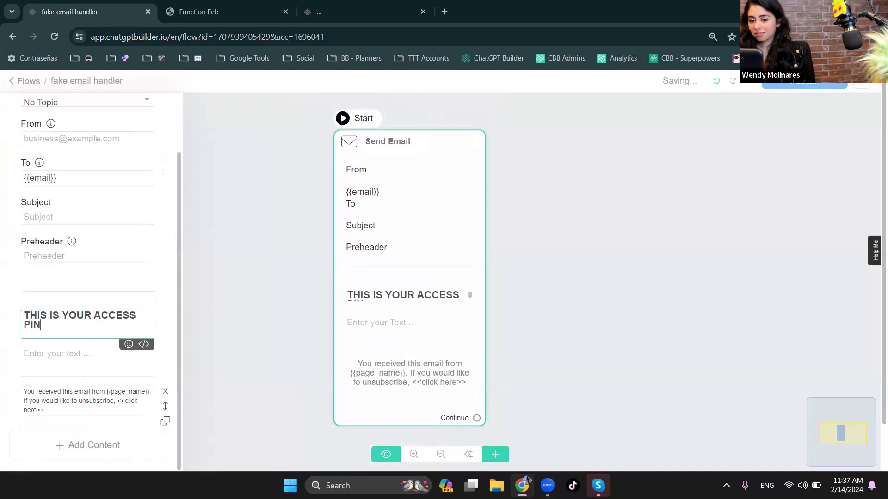
click(64, 362)
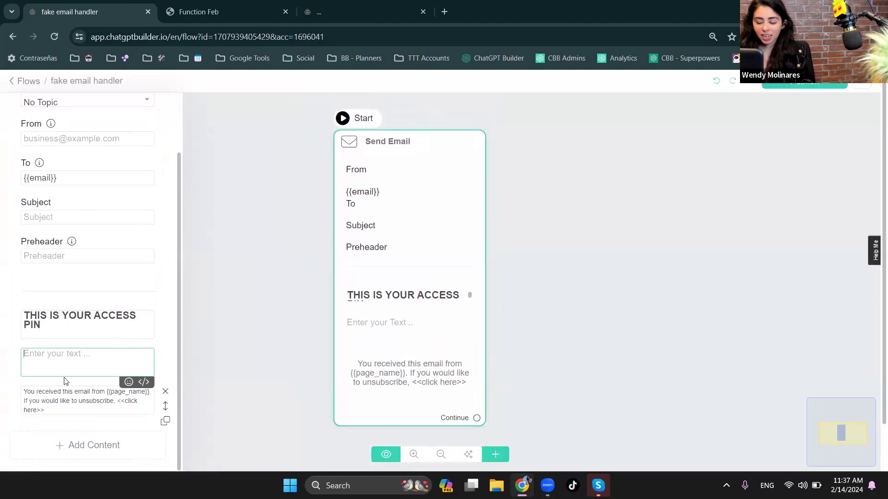
text(123)
click(250, 358)
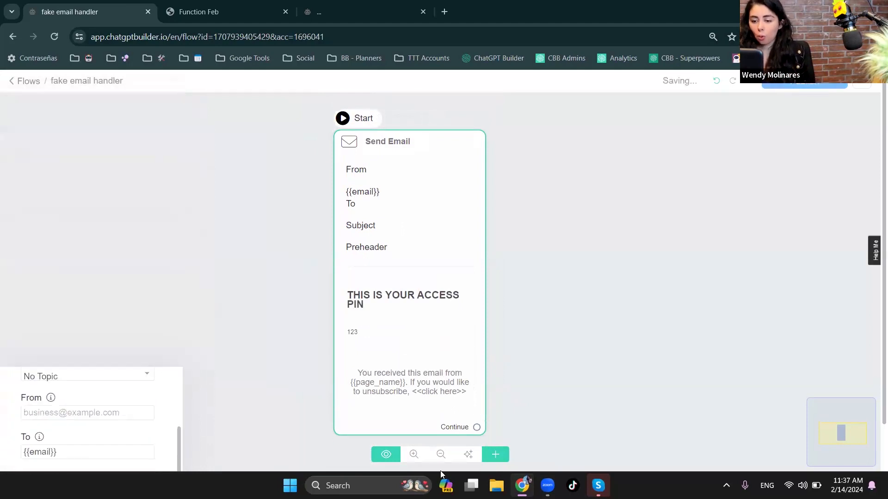
- Add an Actions step next to the Send Email step and give it a Generate Random Number/Text action
click(494, 456)
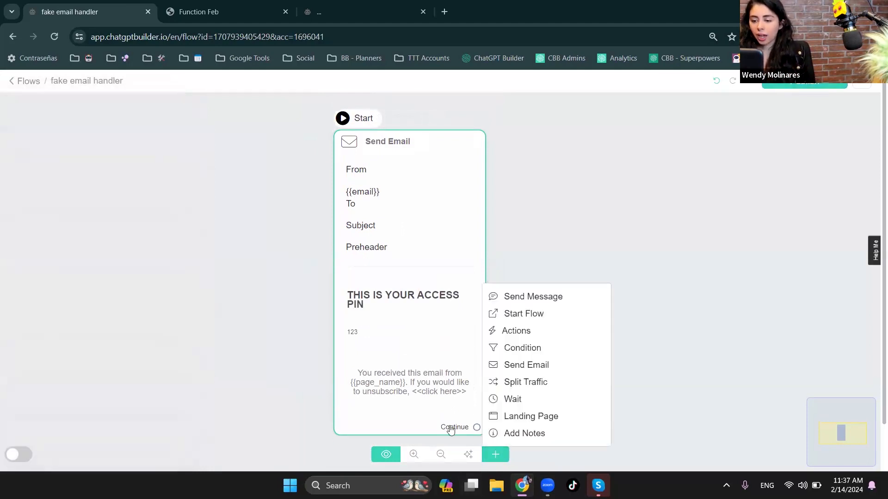
click(550, 330)
click(232, 166)
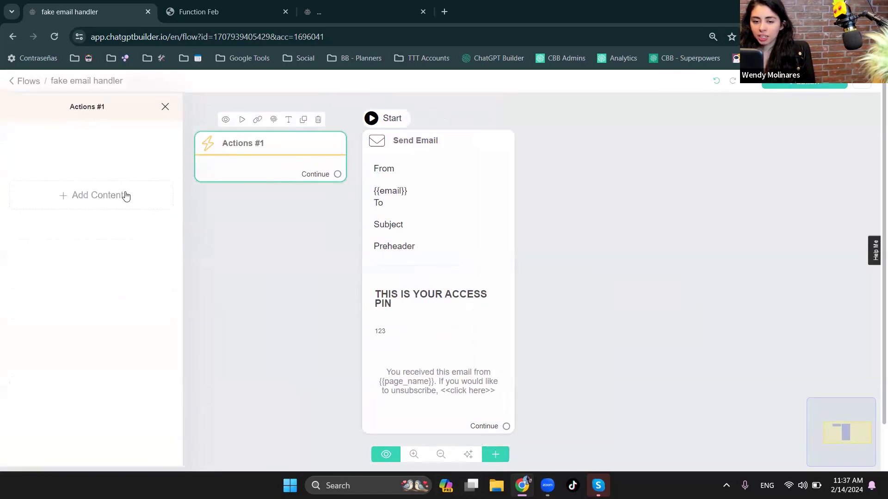
mouse_move(78, 220)
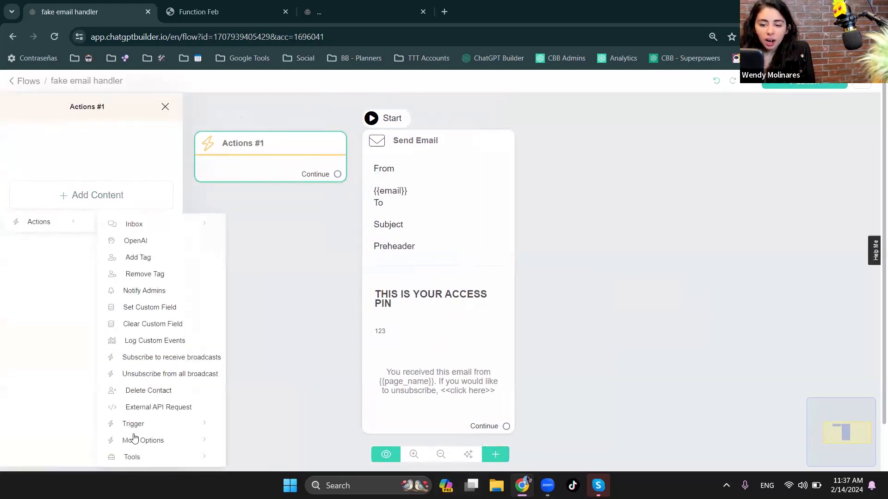
mouse_move(143, 458)
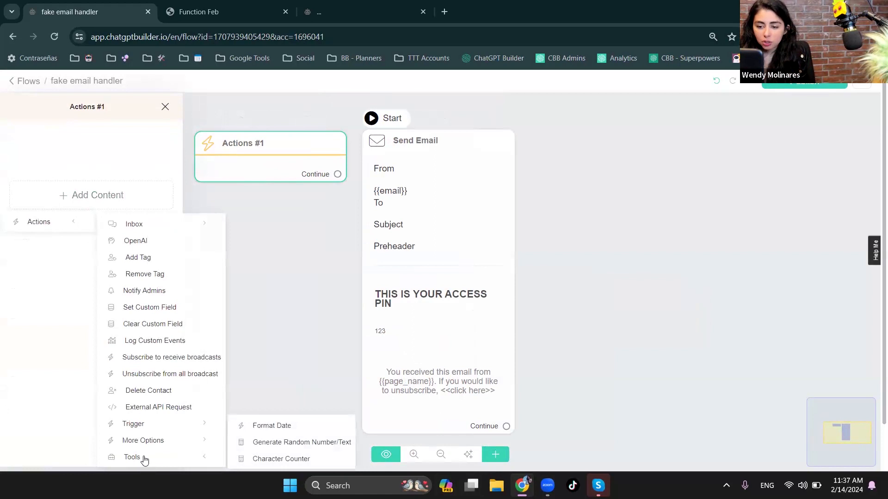
click(284, 443)
click(89, 168)
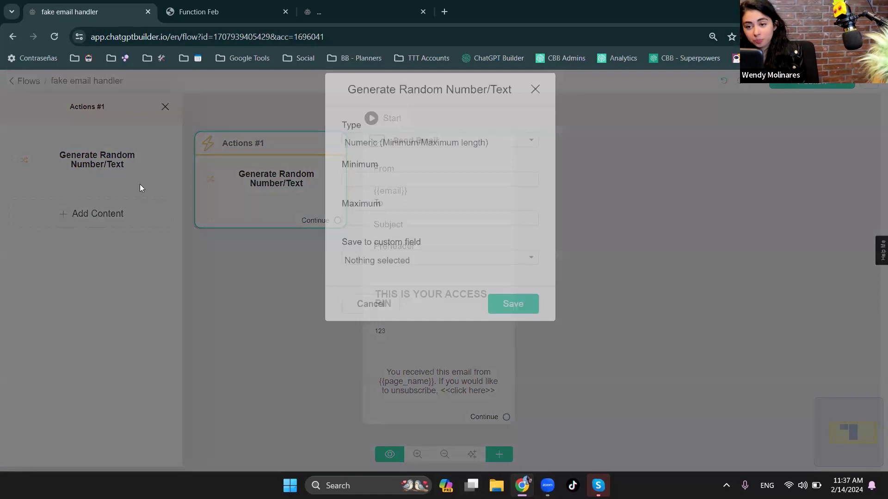
click(410, 194)
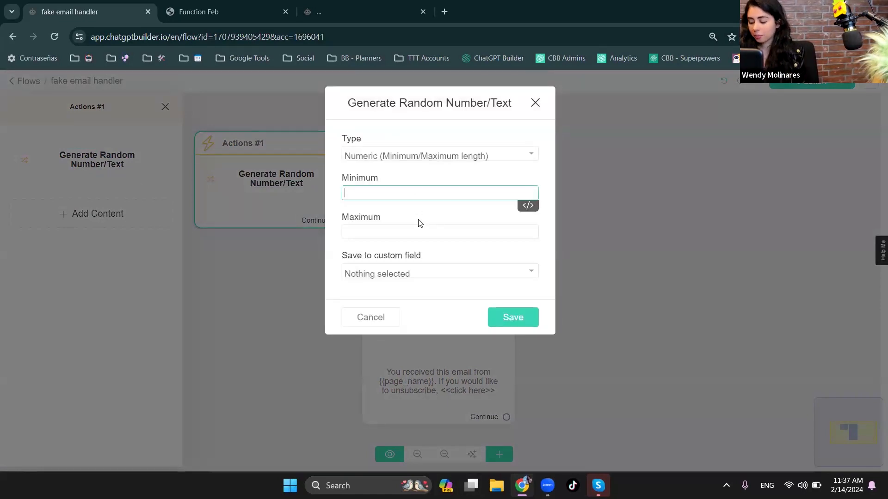
click(423, 231)
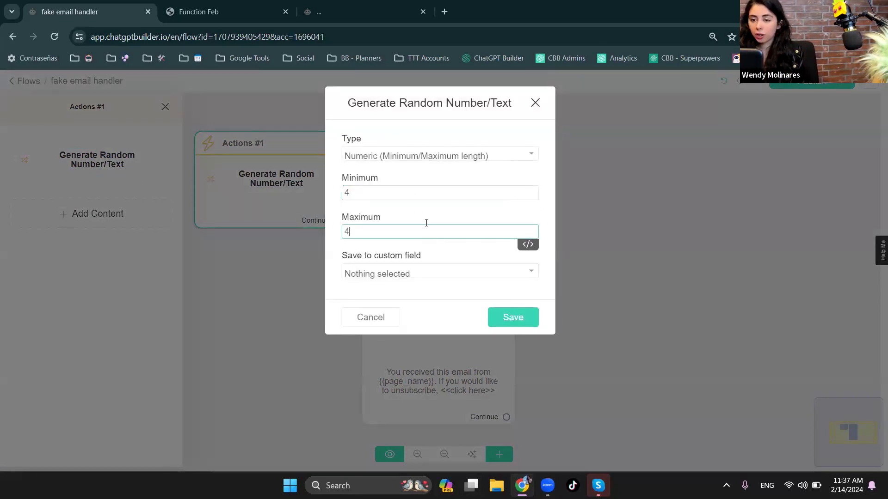
click(388, 275)
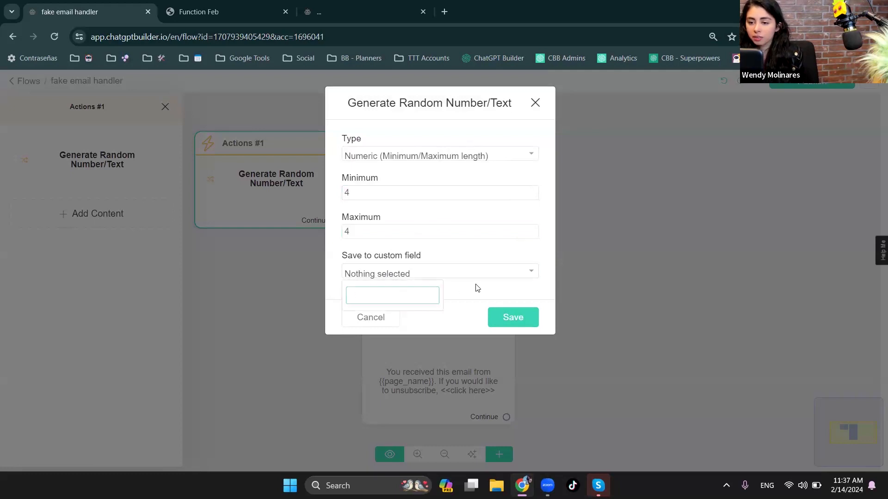
click(372, 317)
- Add a Set Custom Field action to the Actions step and open its settings
click(85, 212)
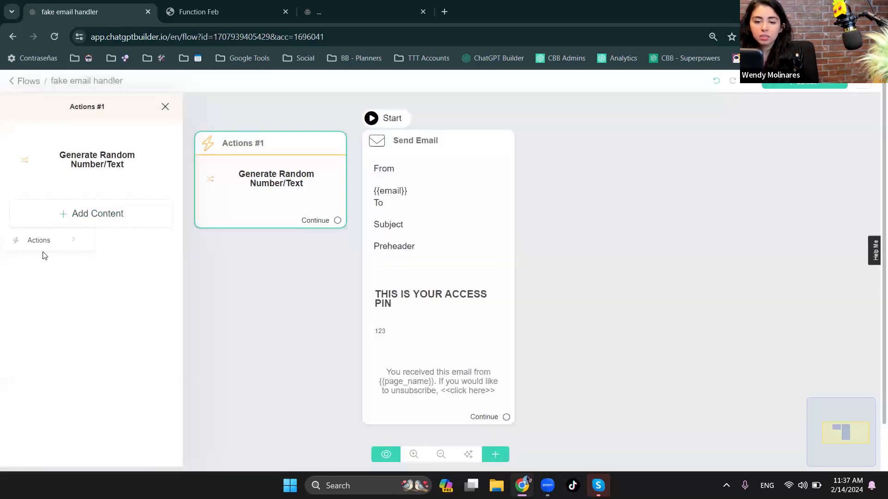
mouse_move(78, 225)
mouse_move(74, 248)
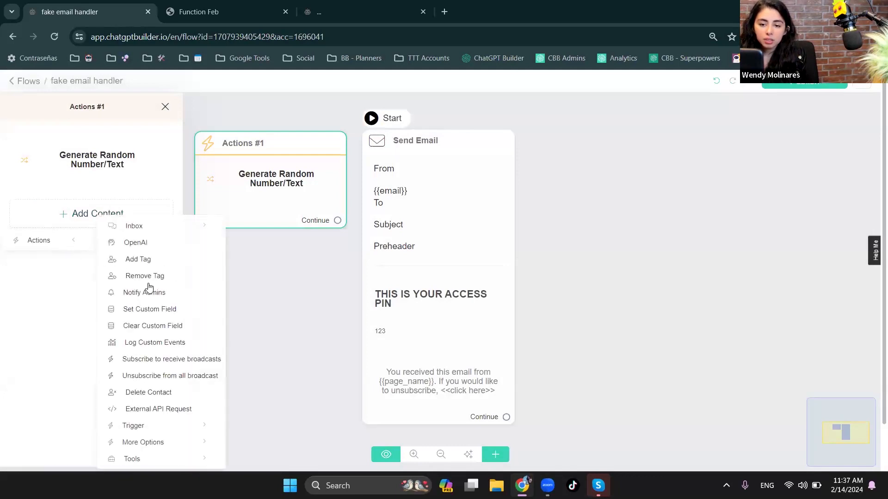
click(149, 309)
click(108, 218)
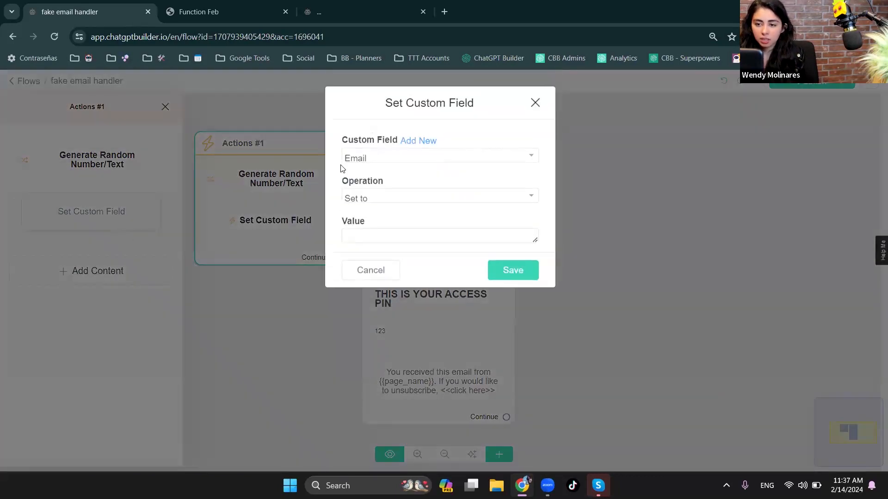
- Create a custom field named "access pin" of type Number, and remove the Set Custom Field action from the Actions step
click(420, 141)
click(410, 169)
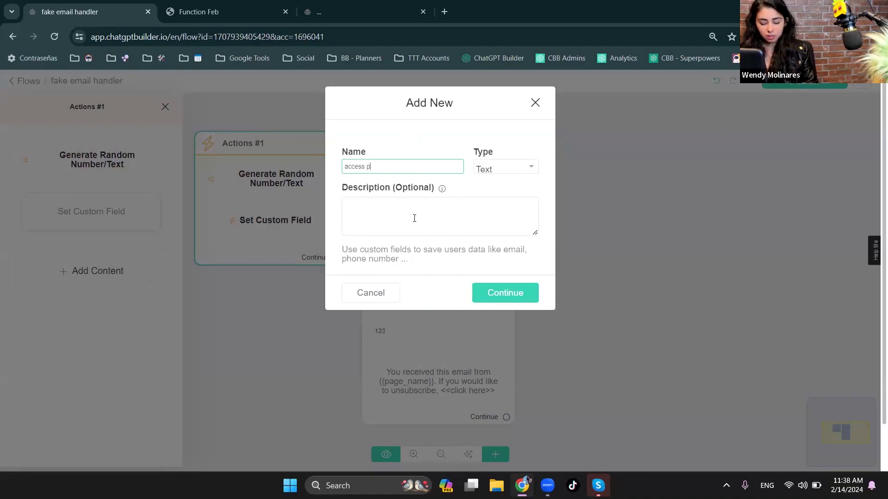
click(490, 170)
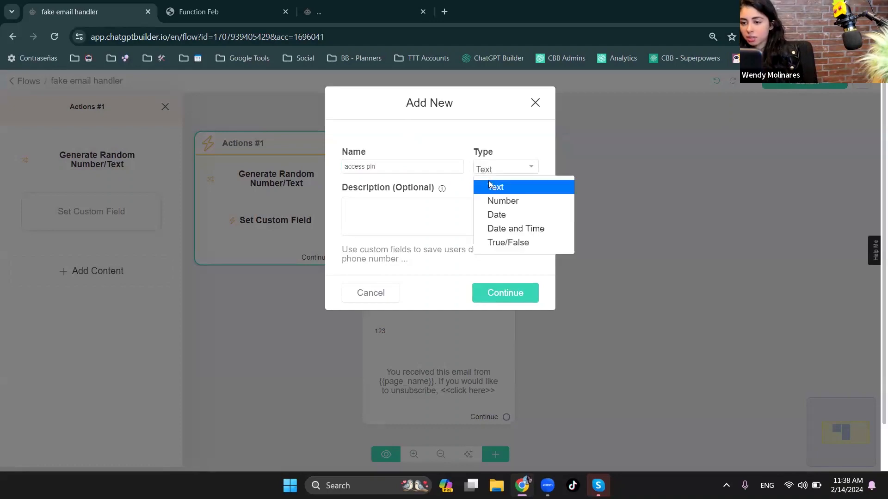
click(495, 200)
click(514, 294)
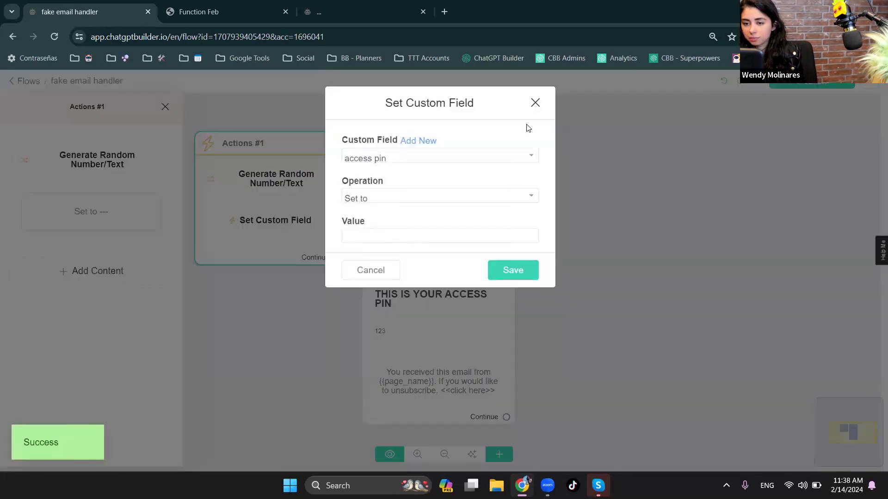
click(535, 103)
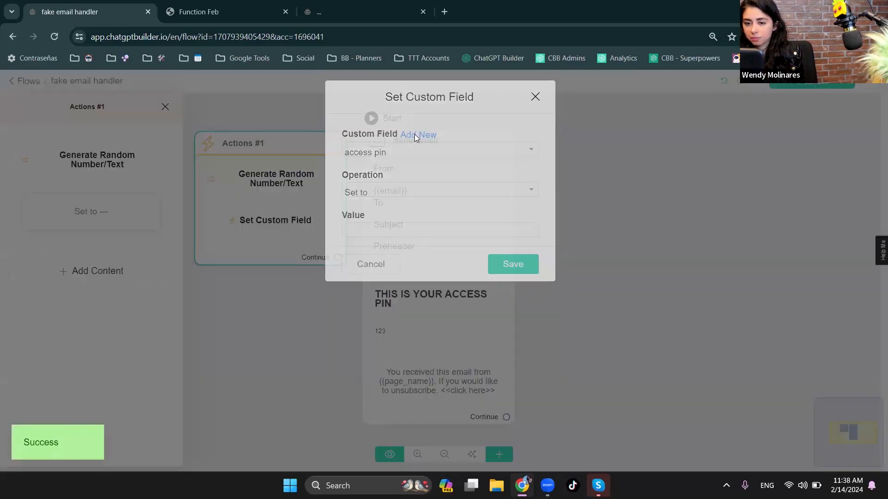
click(174, 204)
- Configure the random number generator with minimum and maximum length 4, saved to the "access pin" custom field
click(108, 173)
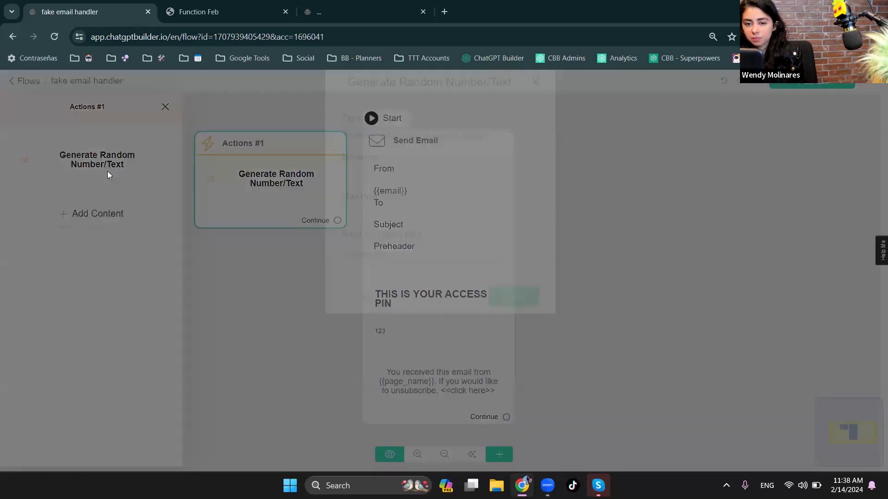
click(387, 197)
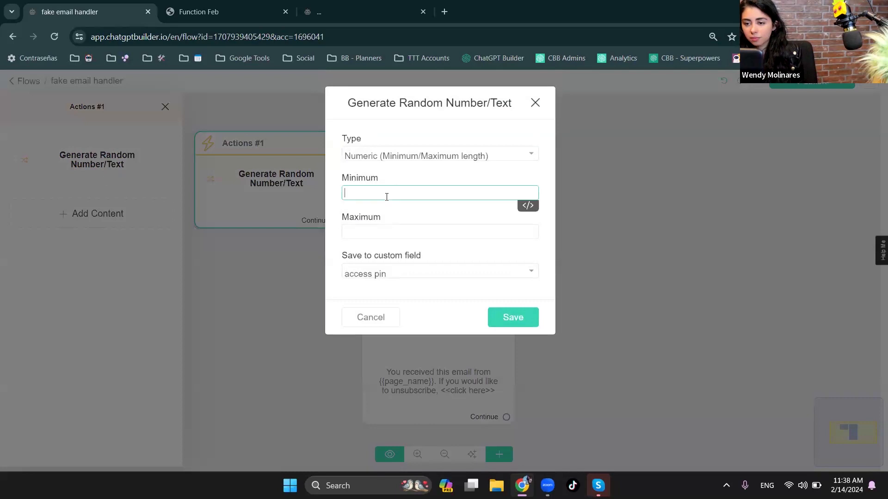
click(369, 236)
text(4)
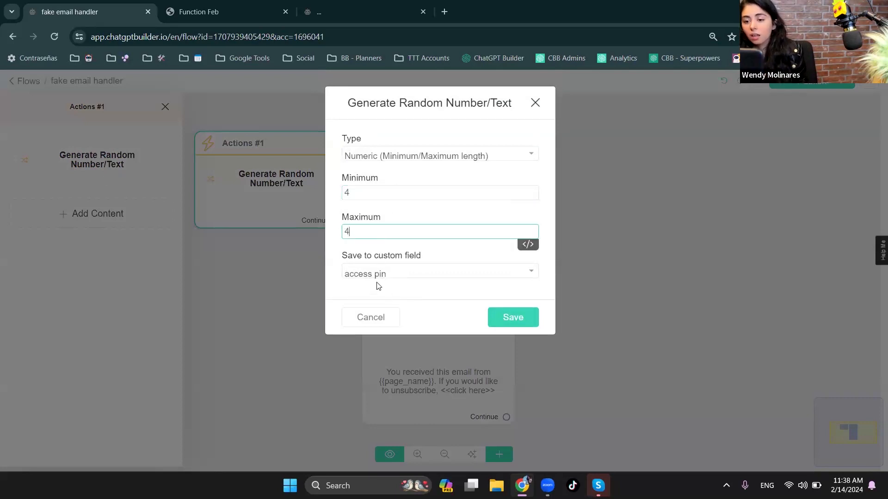
click(517, 318)
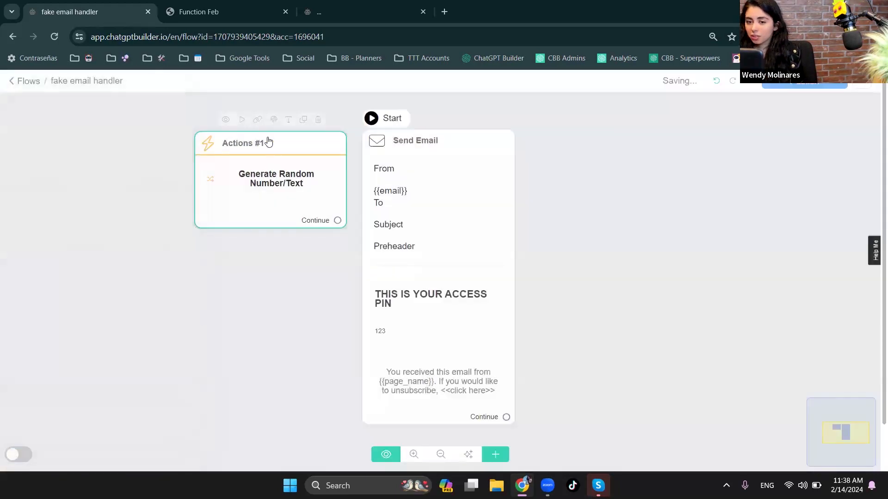
- Make the Actions step the flow's starting step and connect it to the Send Email step
click(242, 120)
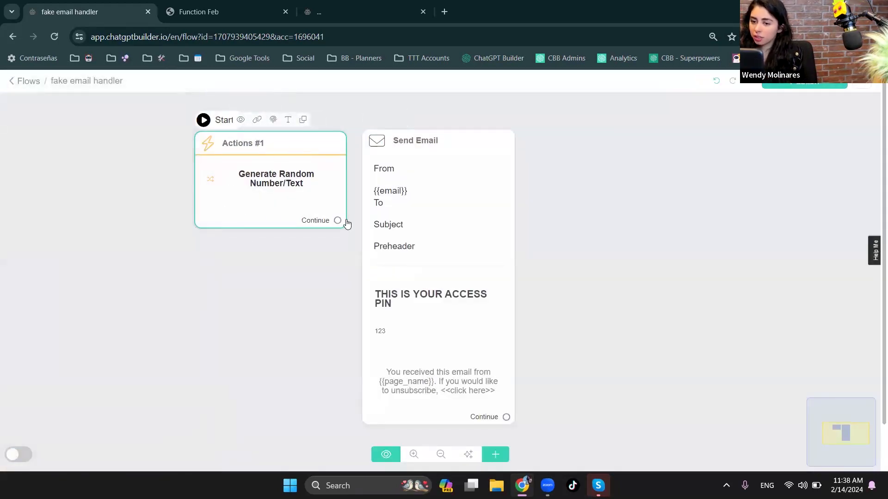
drag(337, 220, 407, 229)
- Set the Send Email step's subject to "Here is you Pin to unlock the VIP Pass"
click(419, 232)
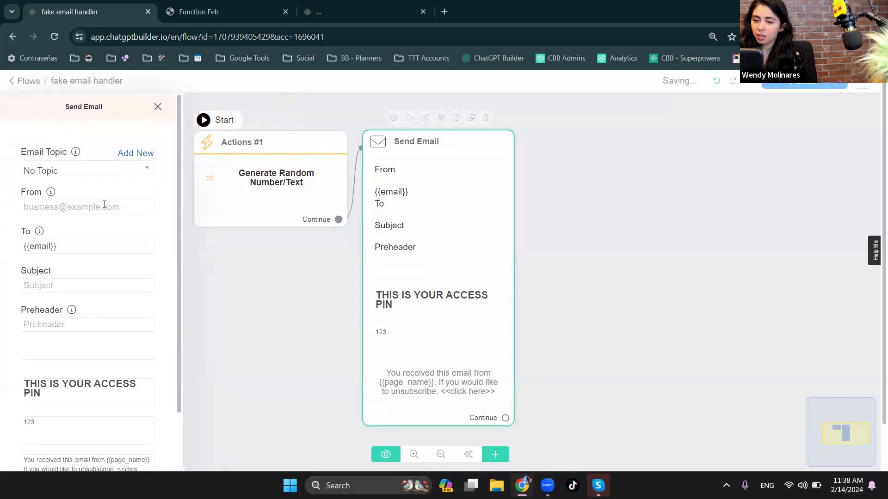
click(94, 285)
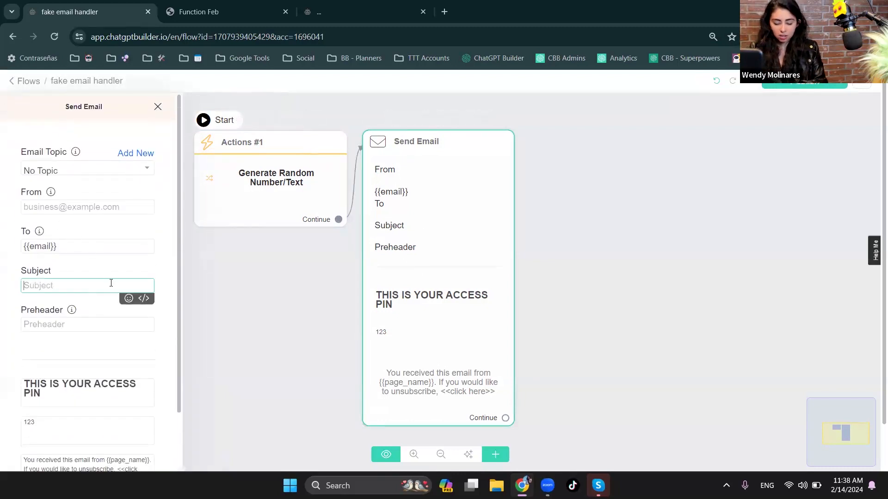
text(Here is you Pin to unlock the VIP)
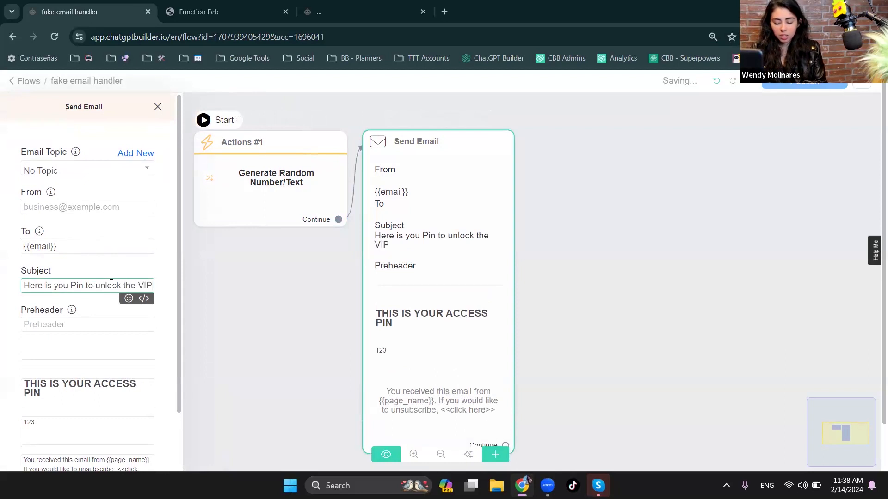
text( Pass)
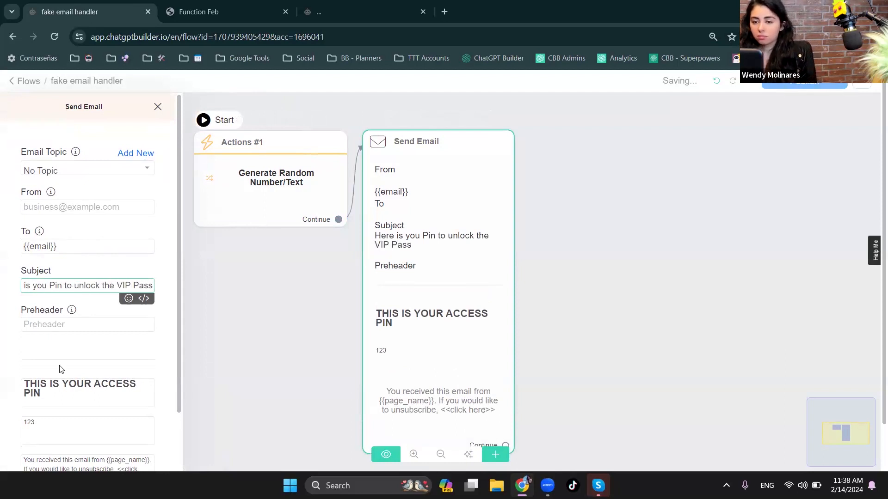
- Replace the placeholder text under the email's heading with the {{access pin}} custom field variable
click(63, 424)
key(BackSpace)
key(BackSpace)
key(BackSpace)
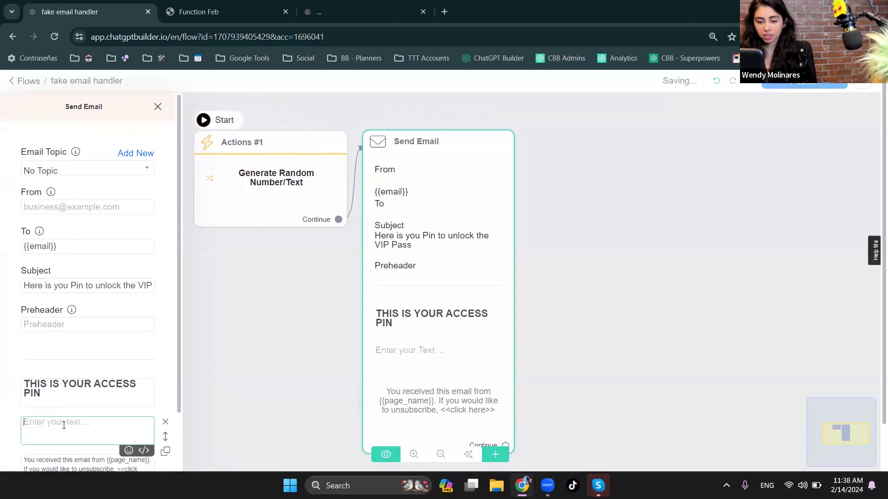
text({acc)
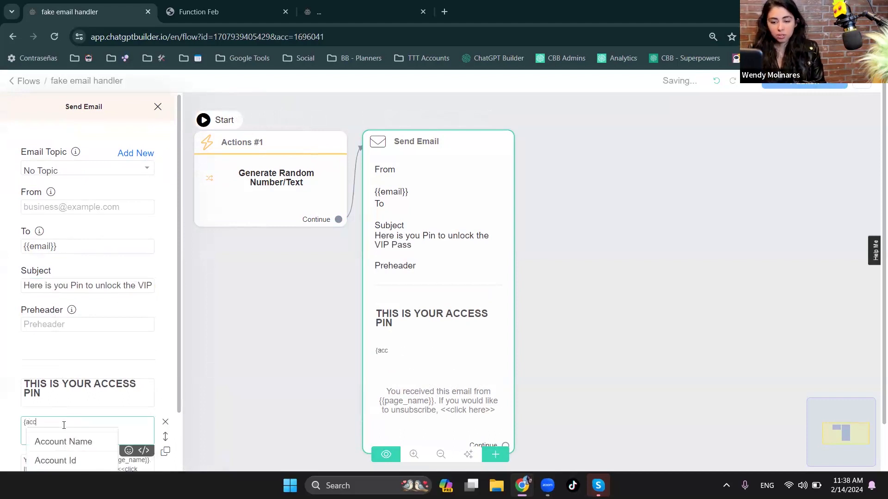
text(e)
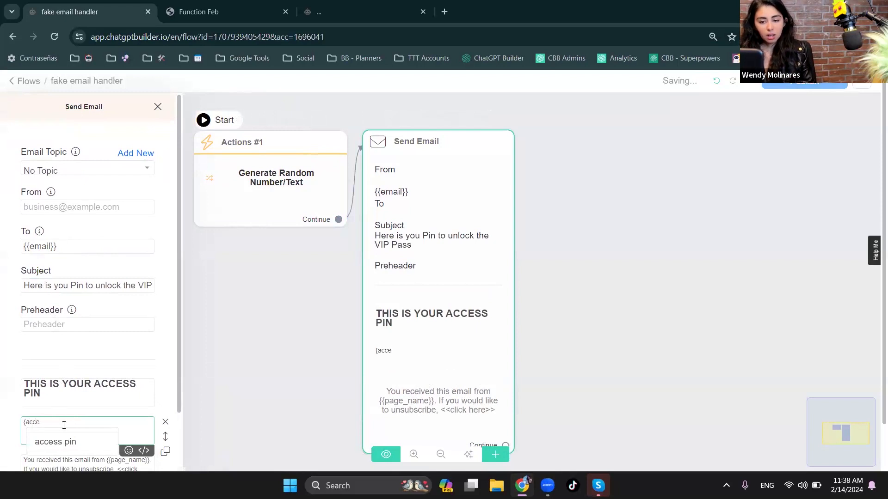
click(72, 436)
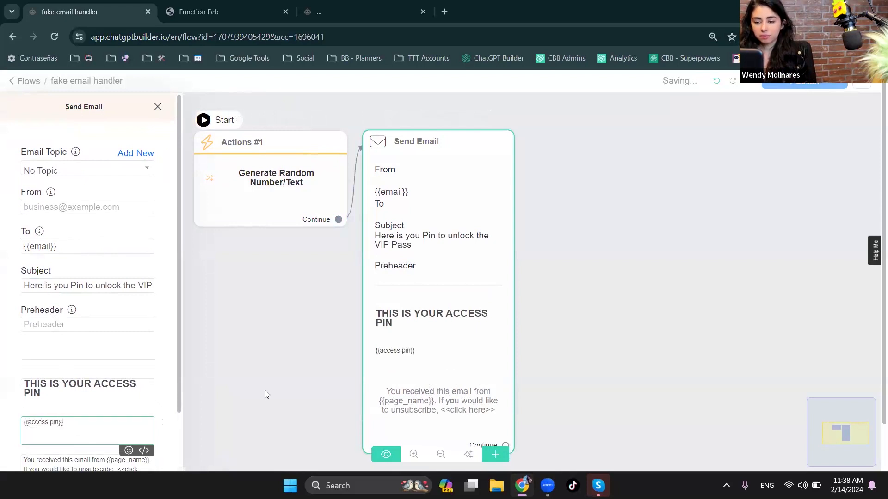
click(264, 392)
- Below the access pin variable in the email body, add "Please provide this access pin to the chatbot to unlock the VIP section"
click(395, 374)
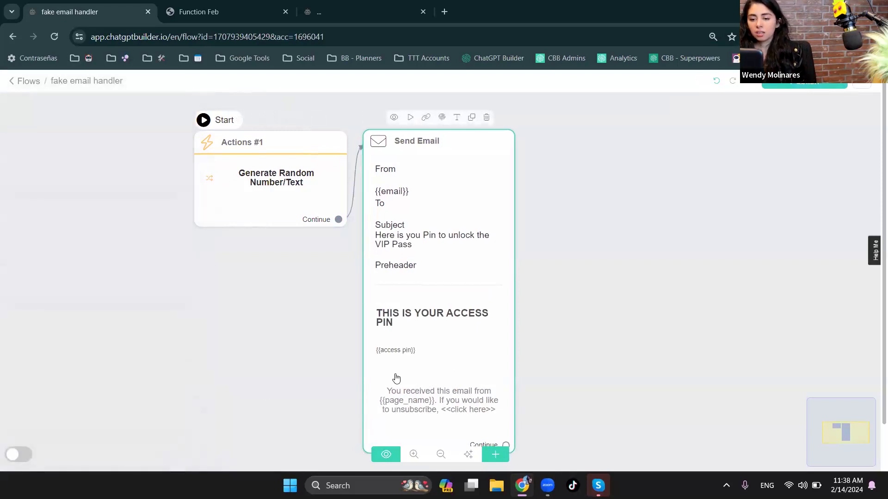
click(396, 378)
scroll(106, 404, down, 2)
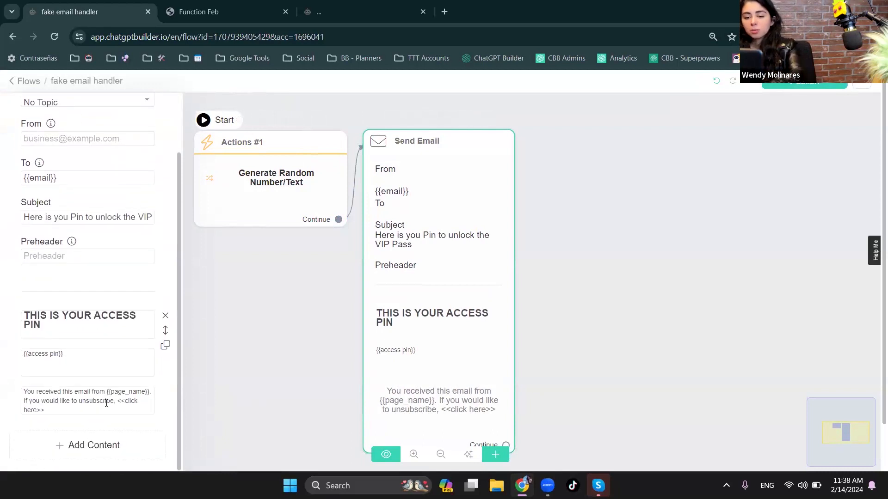
click(107, 363)
key(Return)
key(Return)
text(UPle)
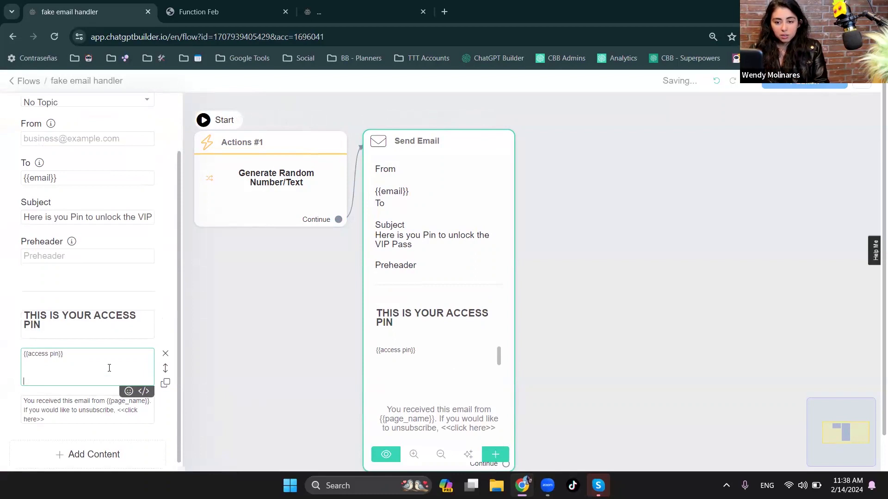
text(ase provide this access)
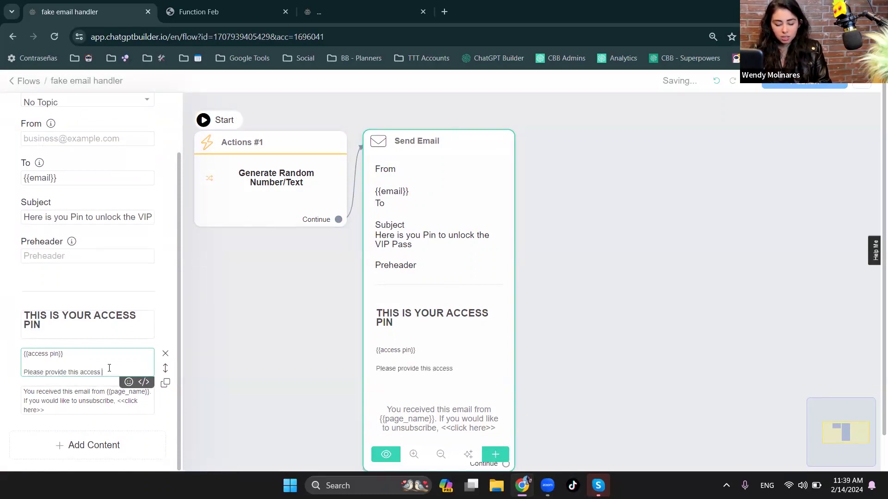
text( pin to the ch)
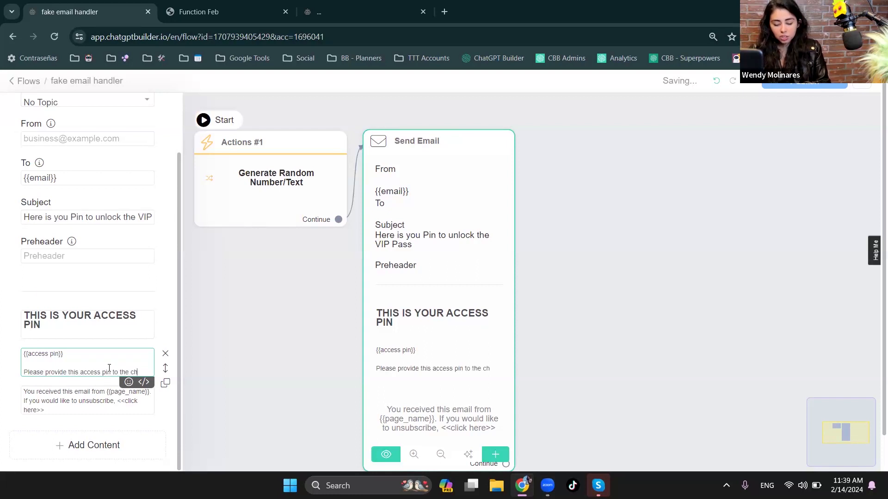
text(atbot to unlock the VIP section)
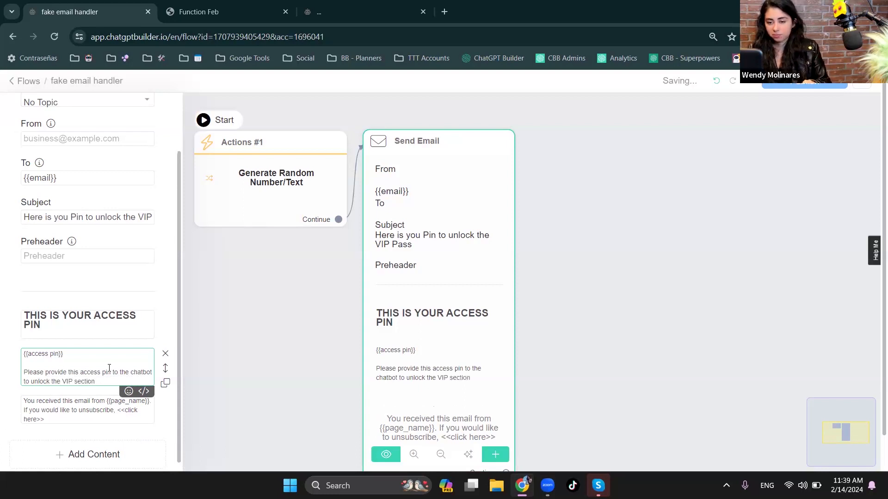
click(227, 357)
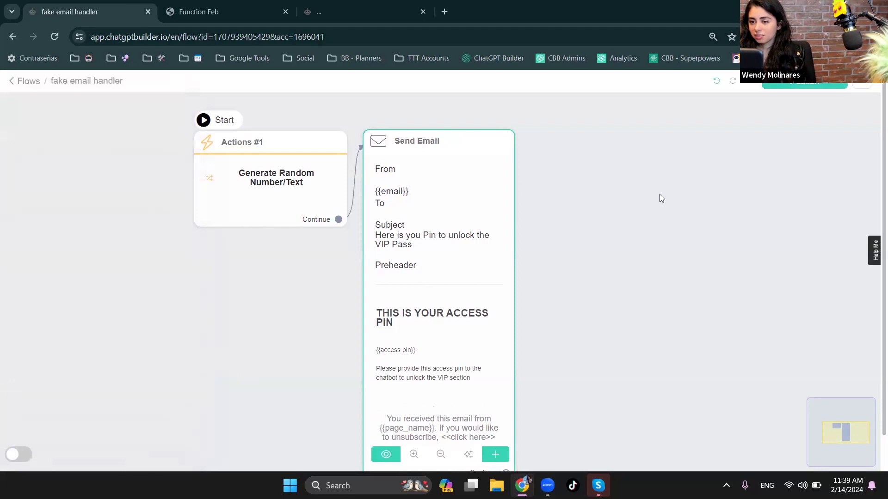
- Add a Send Message step beside the Send Email step and connect the email's Continue output to it
drag(605, 245, 410, 162)
click(492, 454)
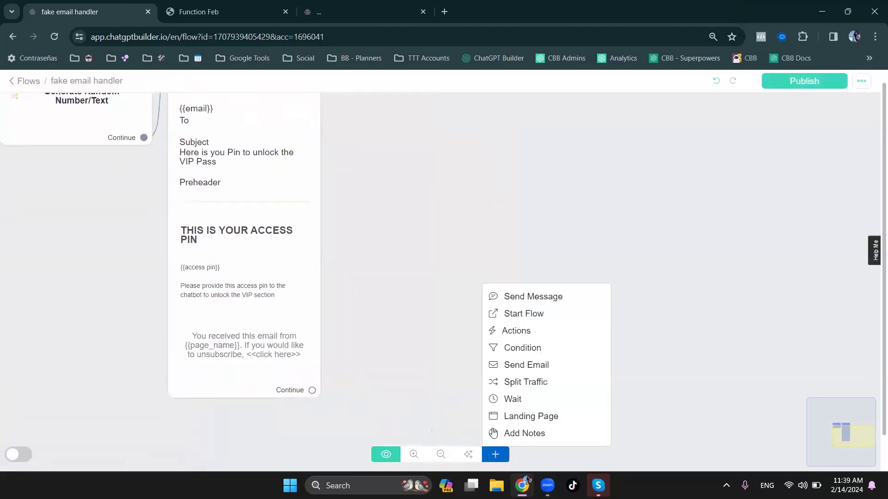
click(528, 296)
drag(316, 389, 436, 131)
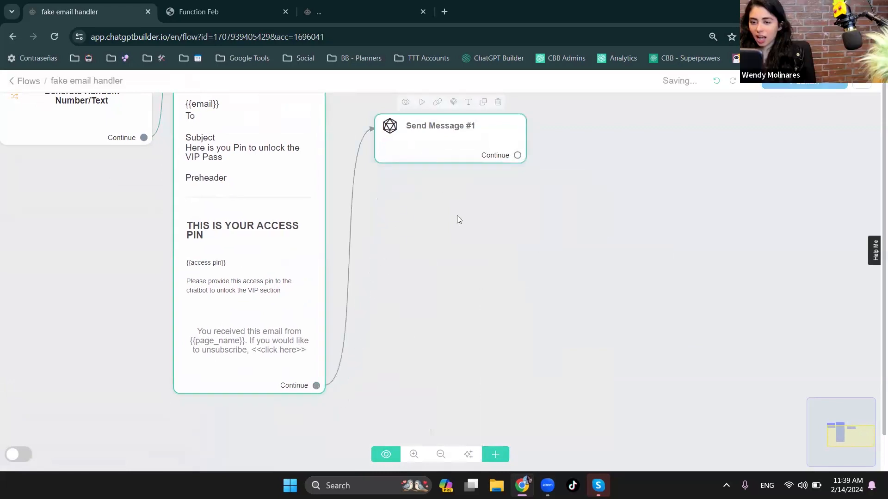
drag(457, 215, 454, 324)
drag(436, 232, 433, 165)
- Add a text block to the Send Message step reading "Please check you email to find a verification Pin to Access de VIP Pass"
click(432, 181)
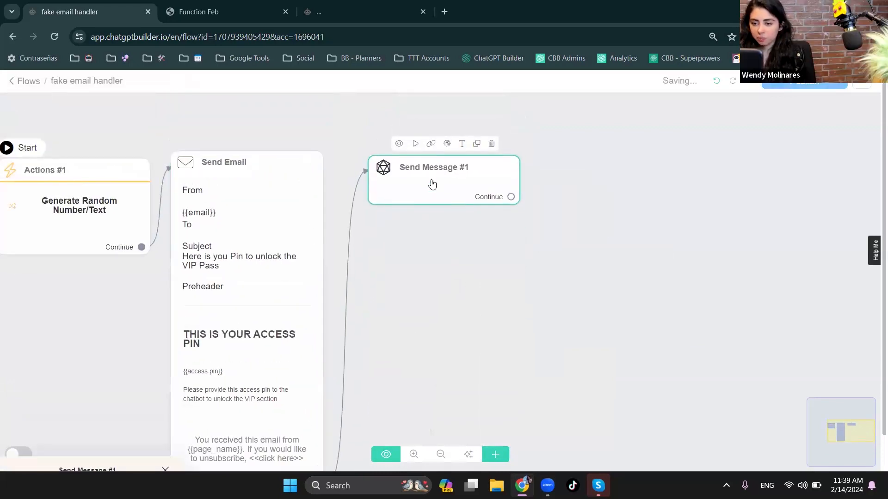
click(97, 291)
click(18, 123)
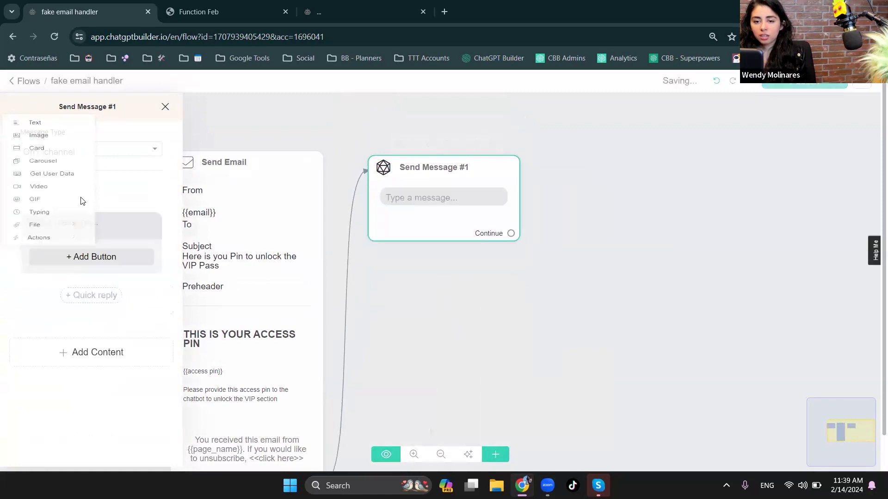
text(lea)
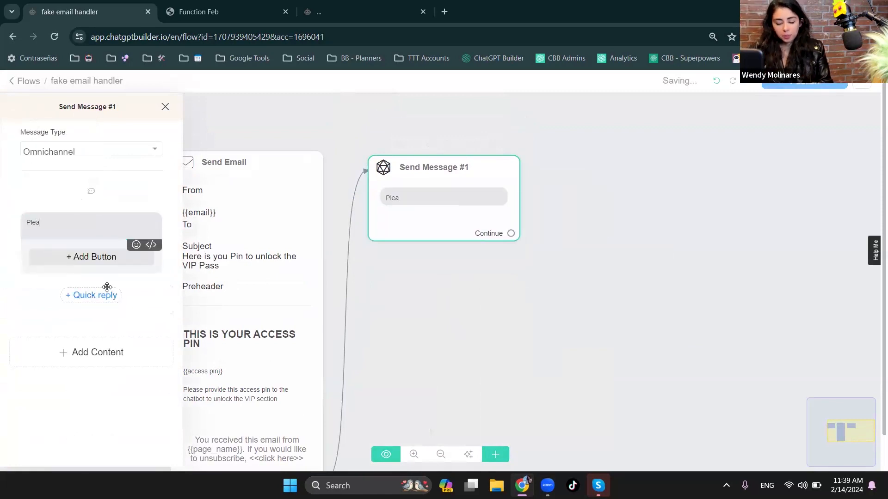
text(se check you email and)
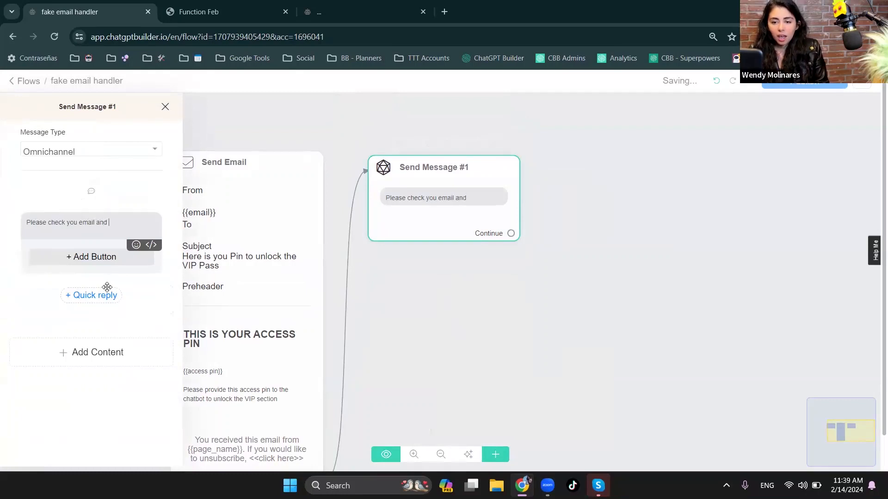
key(BackSpace)
key(BackSpace)
key(BackSpace)
key(BackSpace)
text(to )
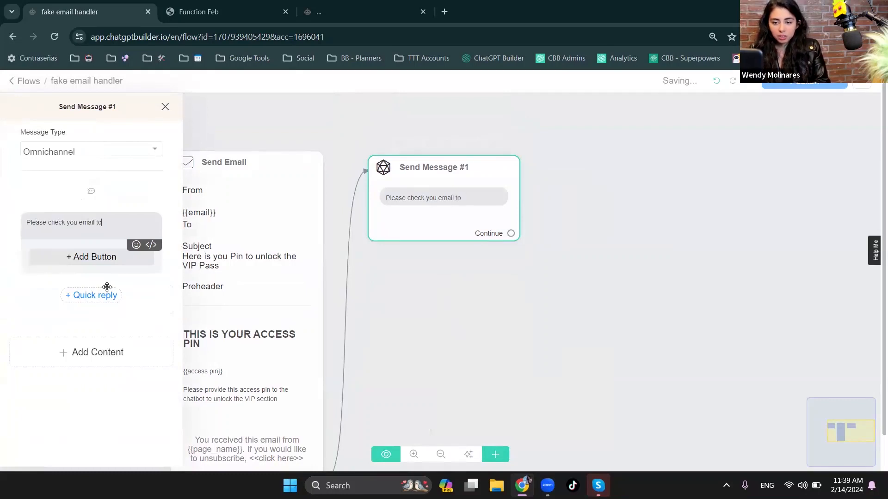
text(find a verification Pi)
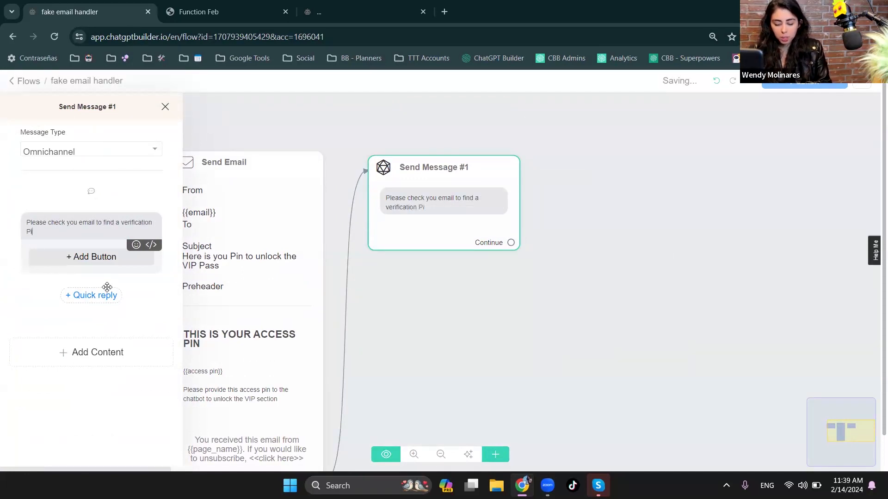
text(n to Access de P)
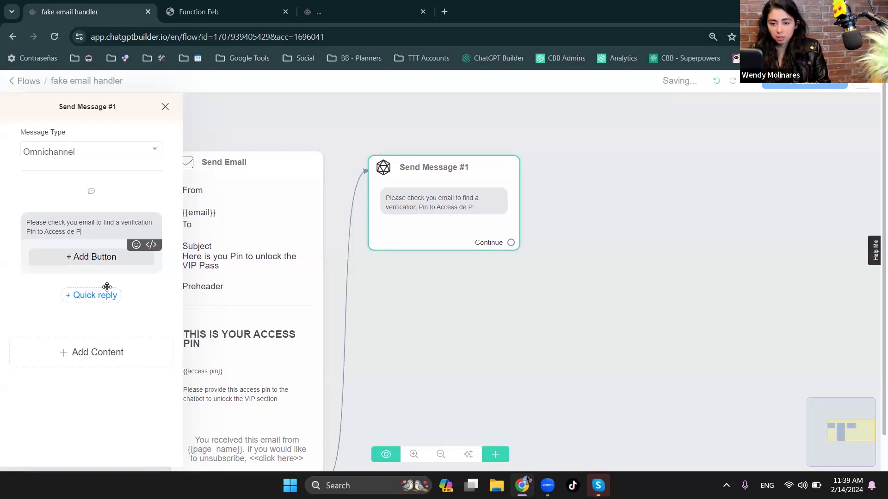
key(BackSpace)
text(VI)
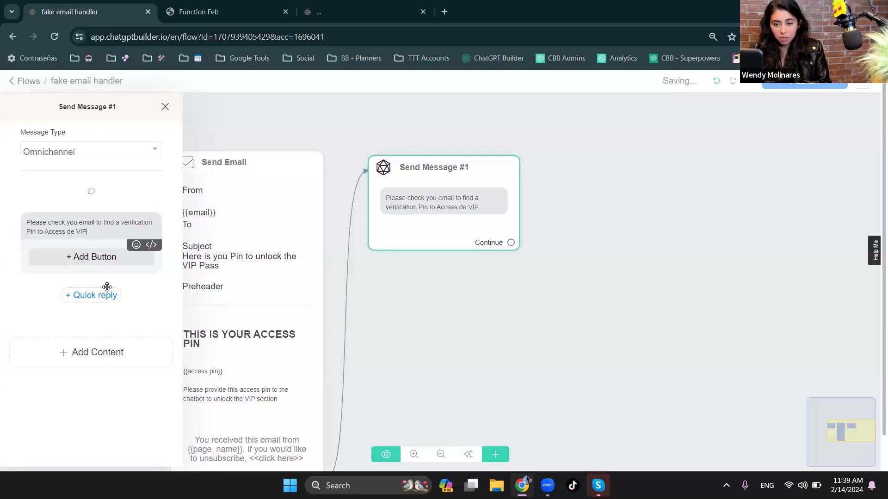
text(P )
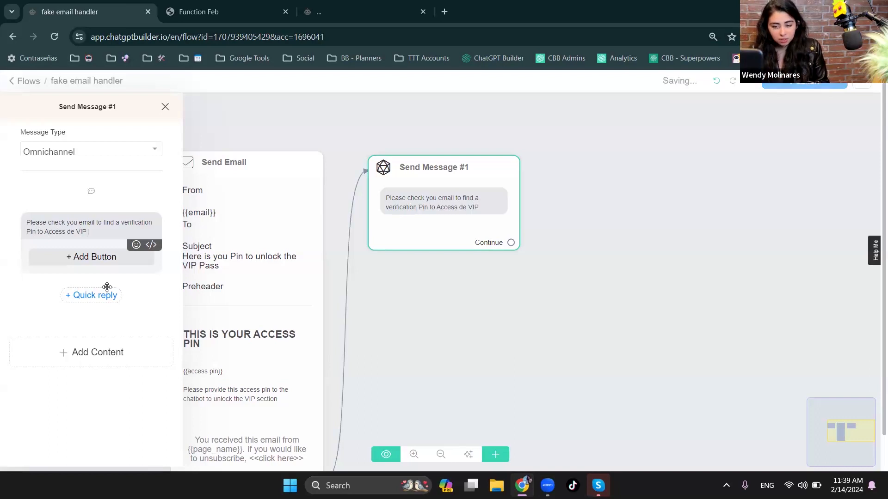
text(Pass)
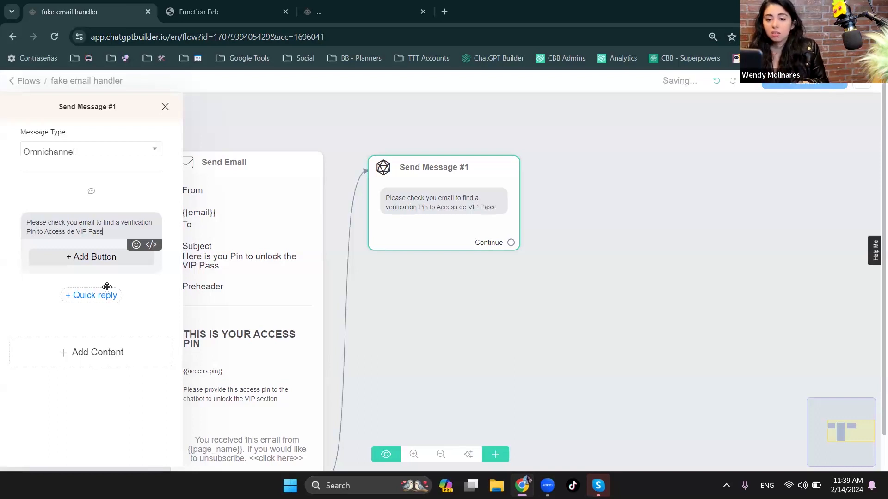
click(418, 320)
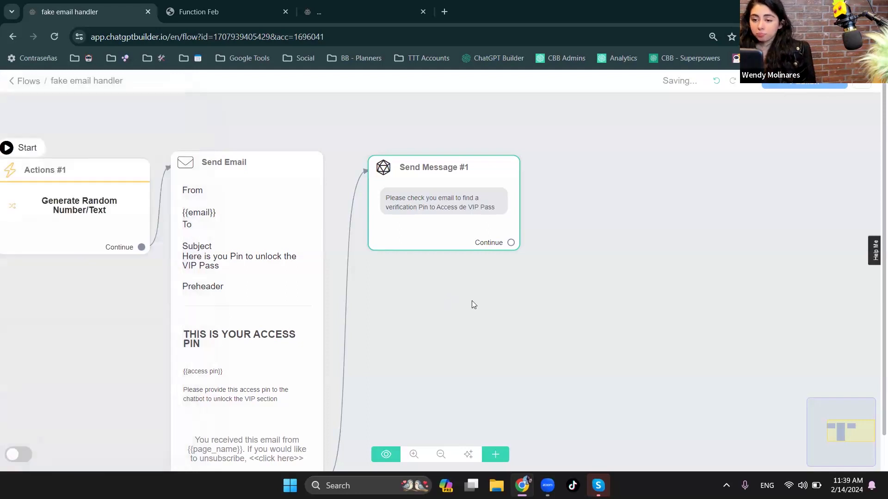
- Add a Get User Data block below the text block in the Send Message step
click(391, 226)
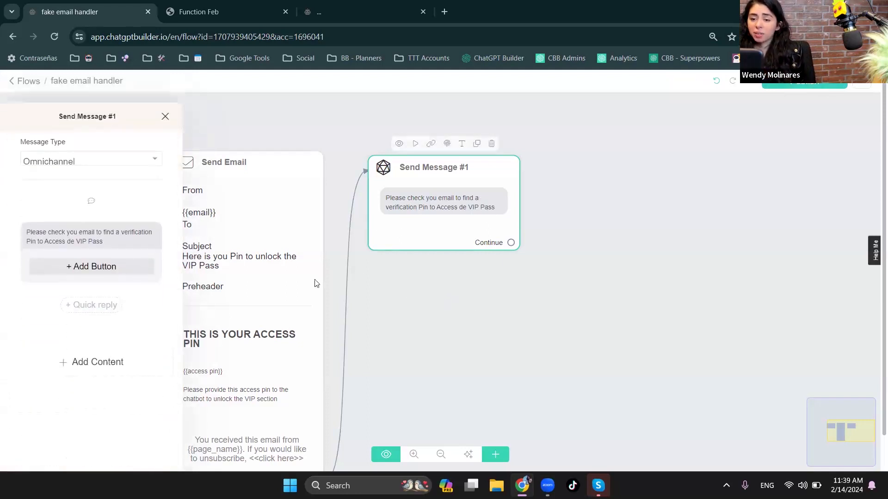
click(52, 357)
click(51, 244)
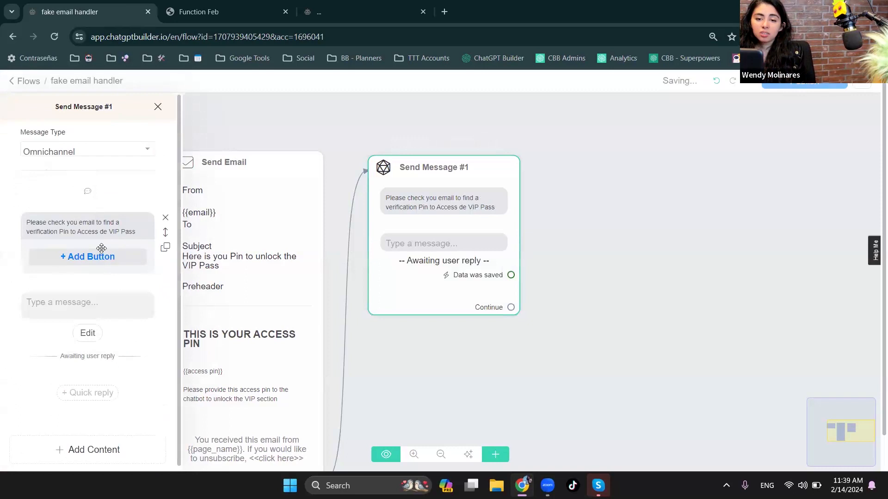
- Move the verification pin text into the Get User Data block and delete the emptied text block
drag(136, 233, 25, 223)
key(ctrl+c)
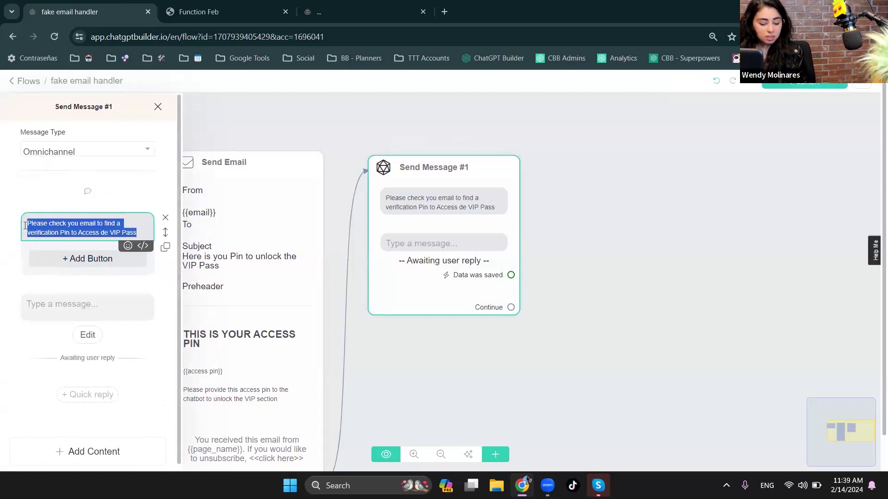
key(BackSpace)
click(58, 298)
key(ctrl+v)
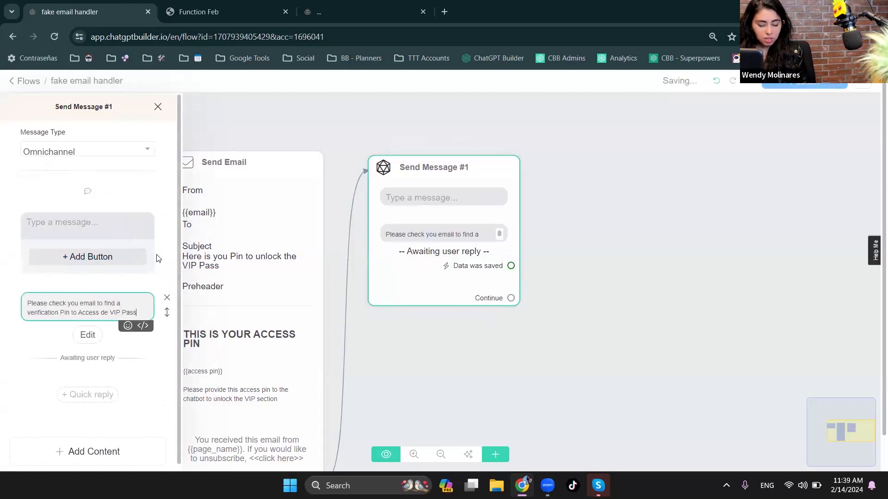
click(165, 218)
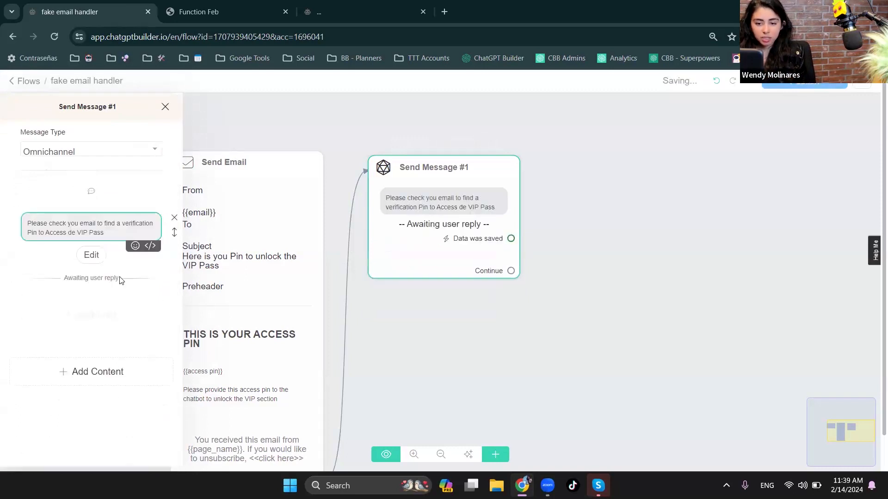
- Append an emoji to the end of the Get User Data message
click(135, 246)
click(19, 298)
- Set the reply type of the Get User Data block in Send Message #1 to Number
click(92, 255)
click(416, 160)
click(411, 173)
- Create a new custom field named "pin proved" and save the user's response to it
click(404, 194)
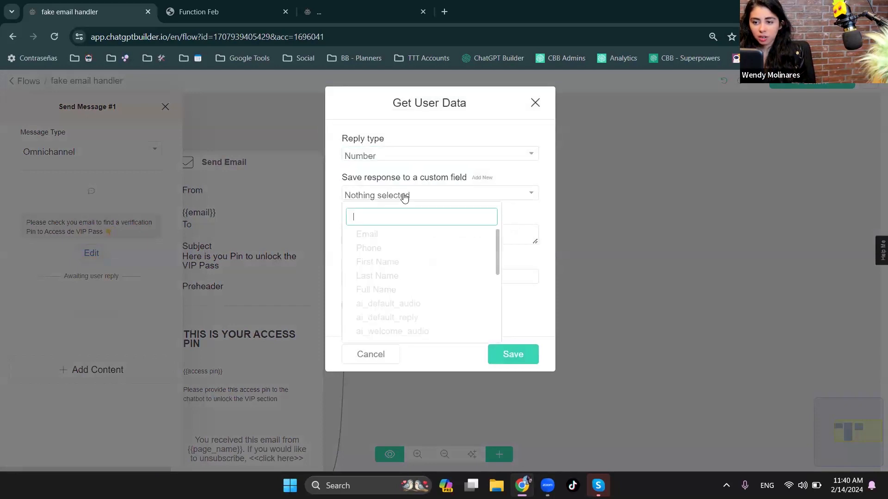
click(404, 195)
click(404, 196)
click(472, 178)
click(395, 165)
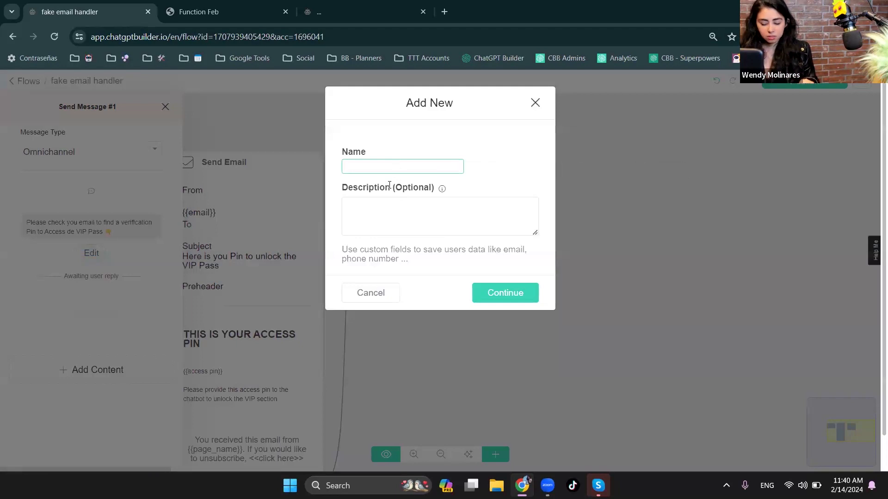
text(pin proved)
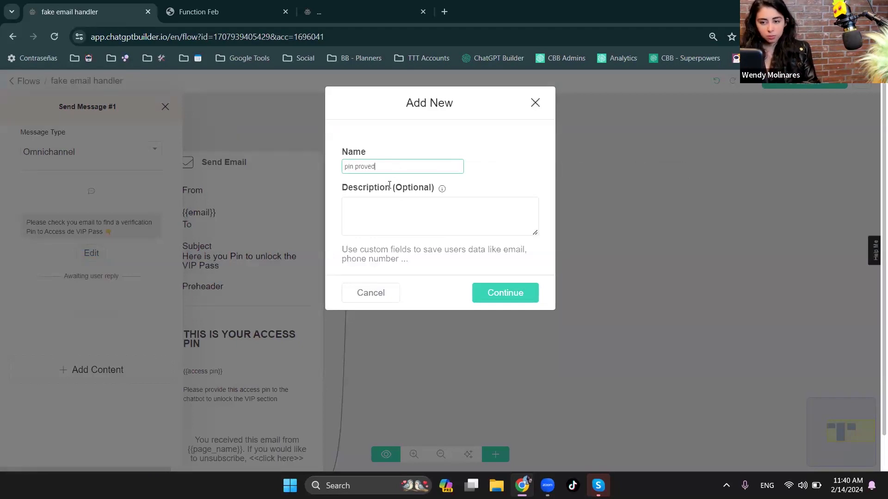
click(494, 296)
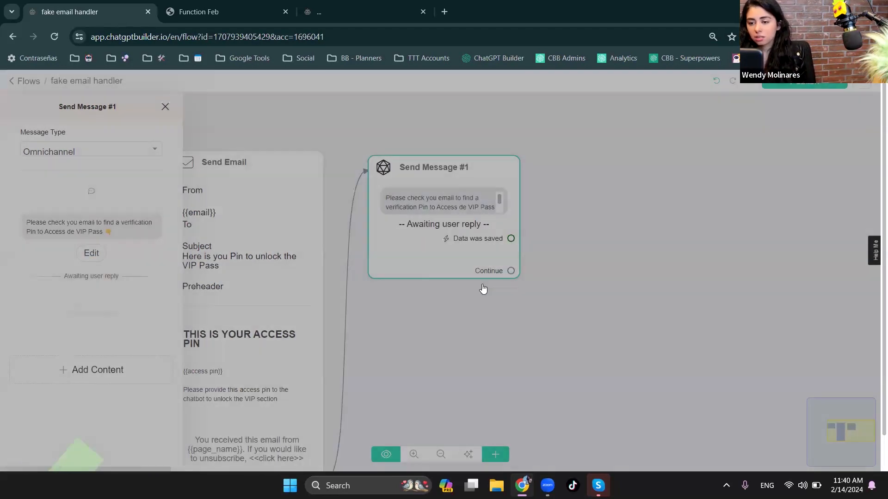
- Set the skip button label to "Cancel" and save the Get User Data settings
drag(362, 278, 331, 281)
text(Cancel)
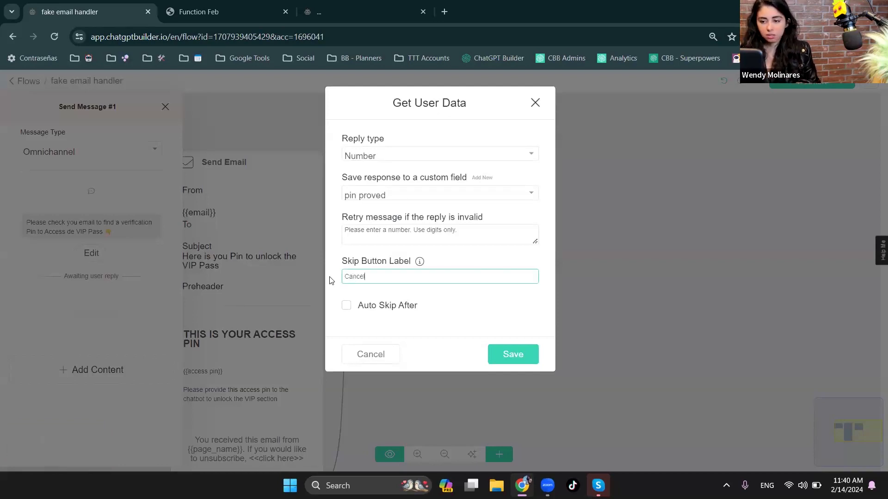
click(515, 356)
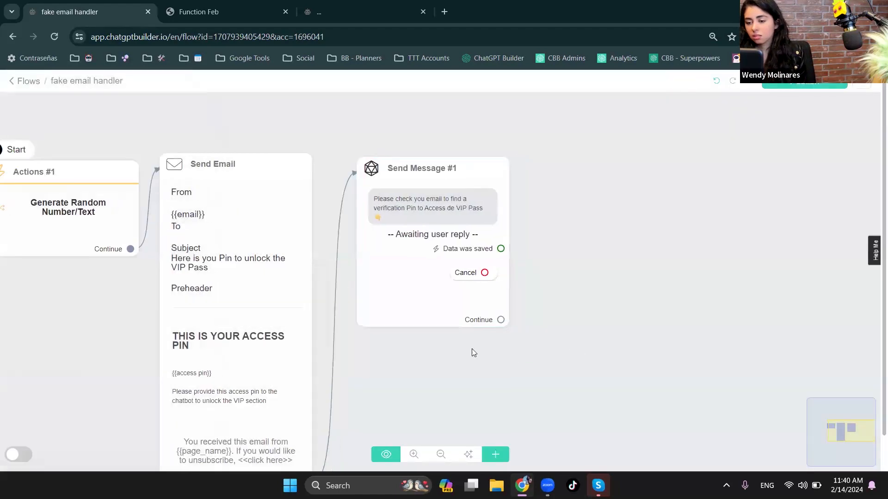
- Add a Start Flow step and connect the Cancel output of Send Message #1 to it
click(496, 455)
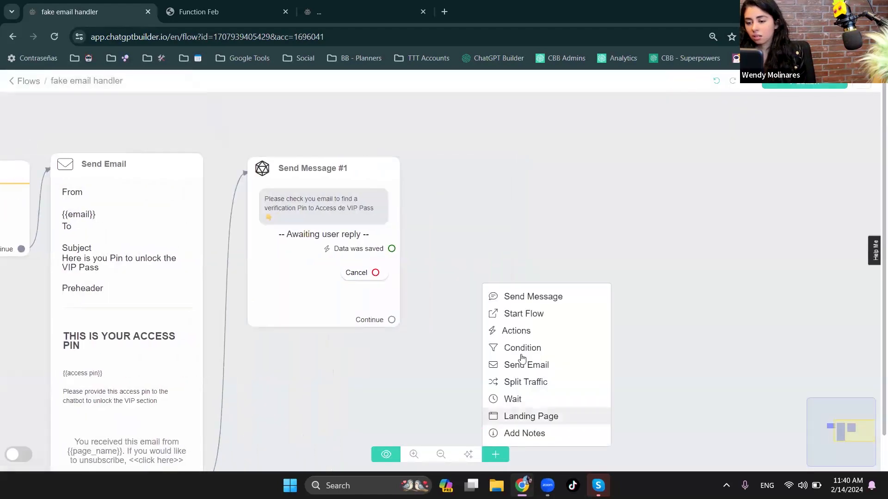
click(537, 314)
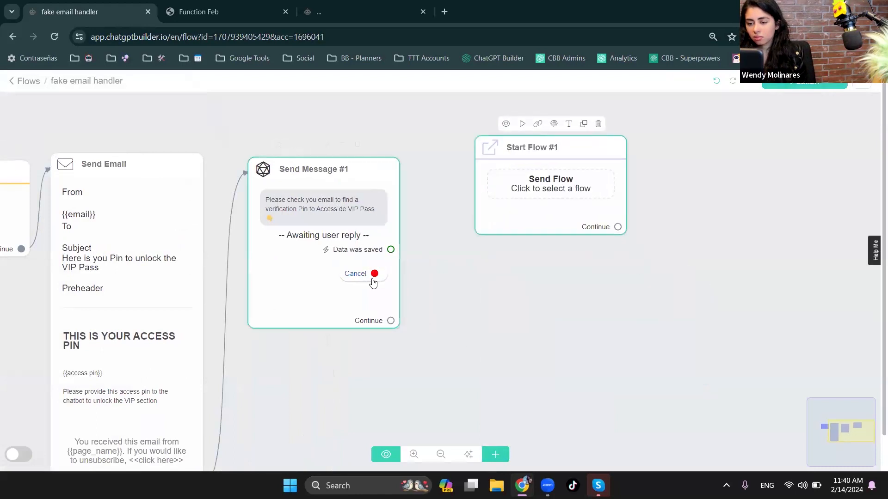
drag(376, 274, 531, 190)
- Choose Ai Welcome Message as the flow that the Start Flow step launches
click(531, 190)
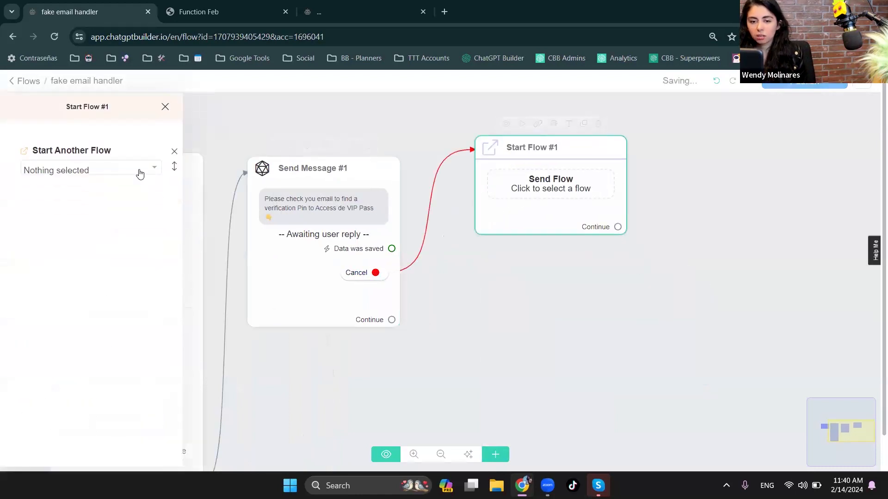
click(138, 171)
click(99, 308)
click(744, 318)
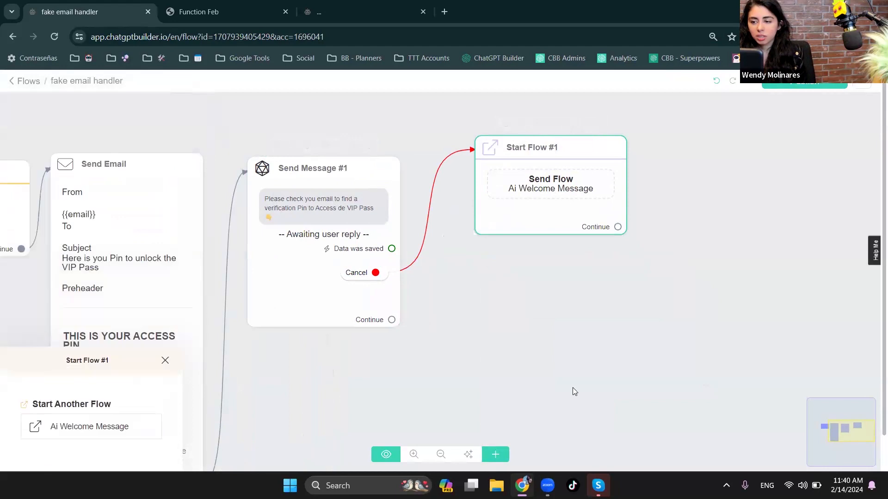
- Add a Condition step in the empty area below Send Message #1
drag(573, 388, 512, 297)
click(497, 454)
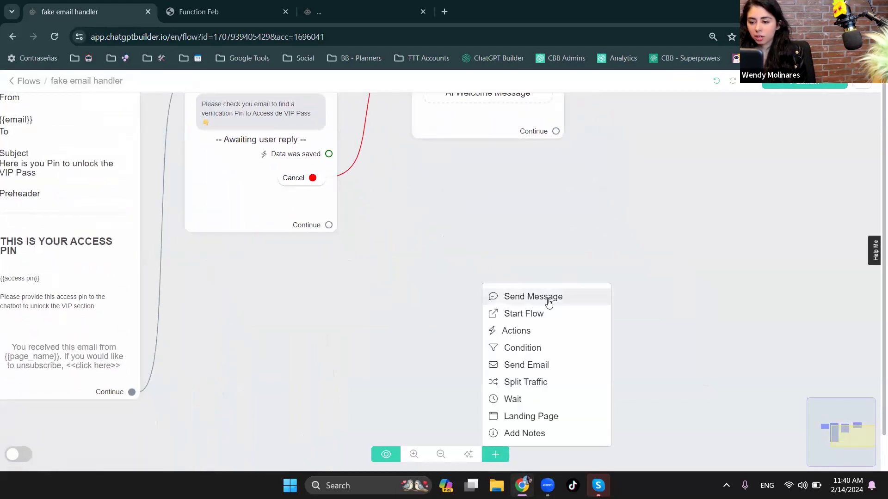
click(537, 347)
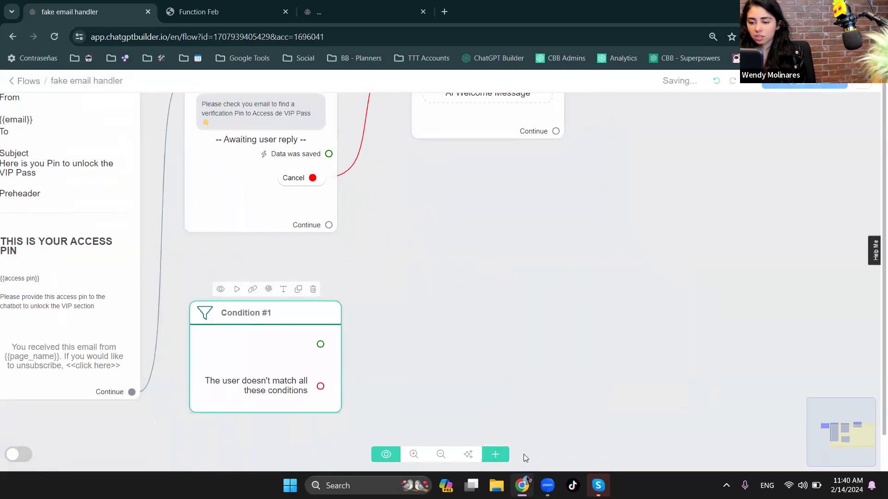
- Add an Actions step and place it between Send Message #1 and the condition, moving the condition further down
click(495, 455)
click(518, 332)
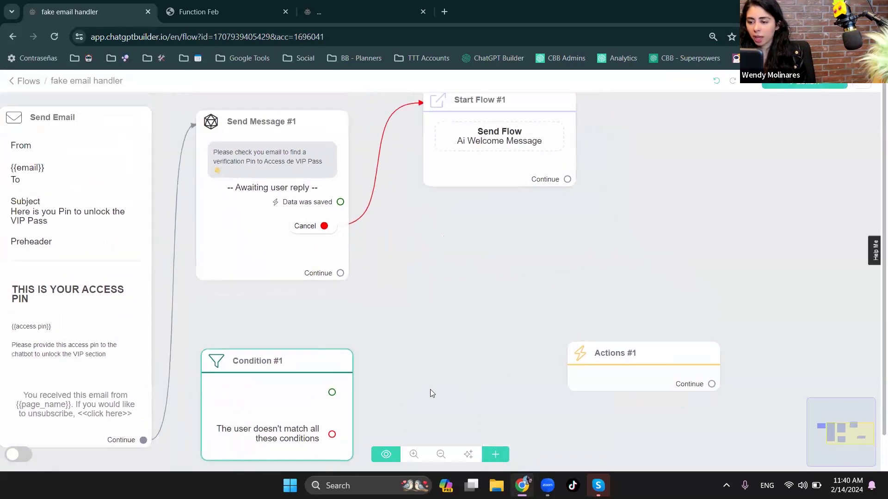
drag(430, 390, 431, 269)
drag(318, 308, 318, 465)
drag(656, 258, 305, 225)
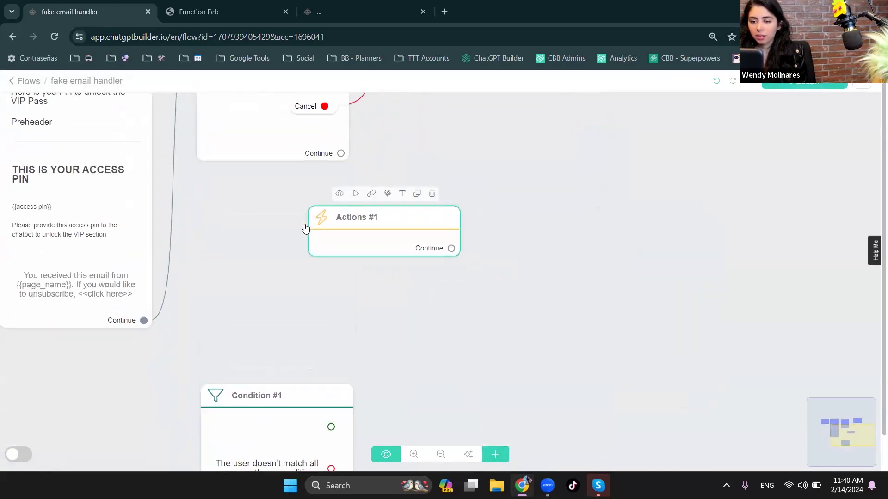
click(283, 216)
click(60, 199)
- Set the condition to check that the custom field access pin Is {{pin proved}}, and save it
click(301, 412)
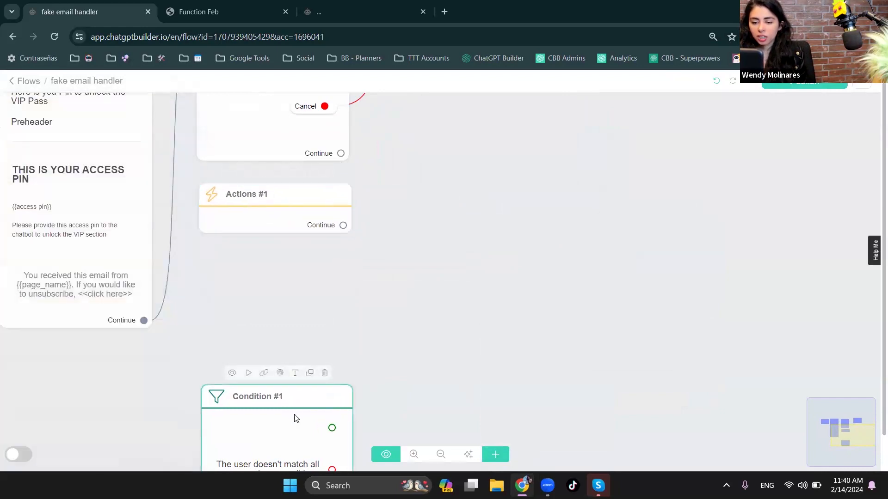
click(79, 198)
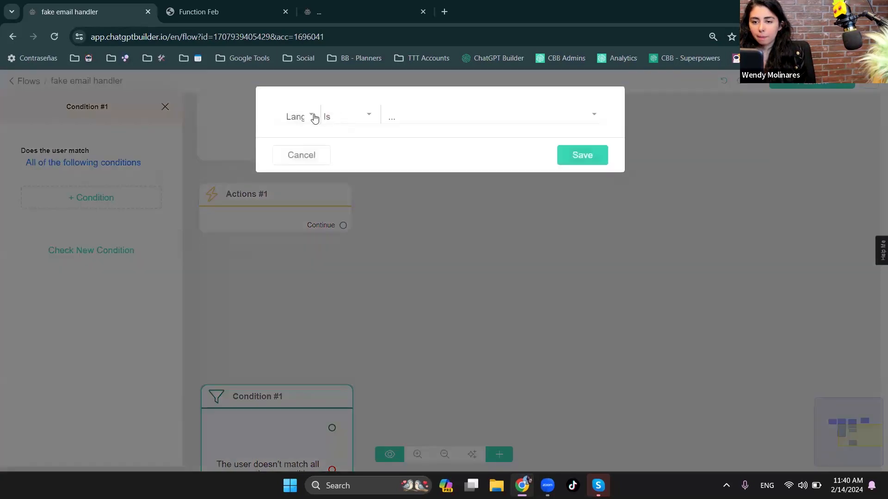
click(314, 119)
text(pin)
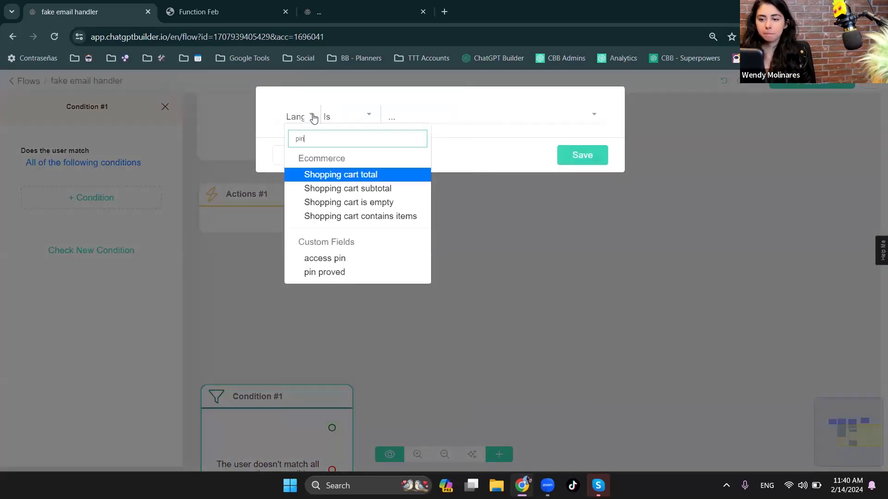
click(344, 259)
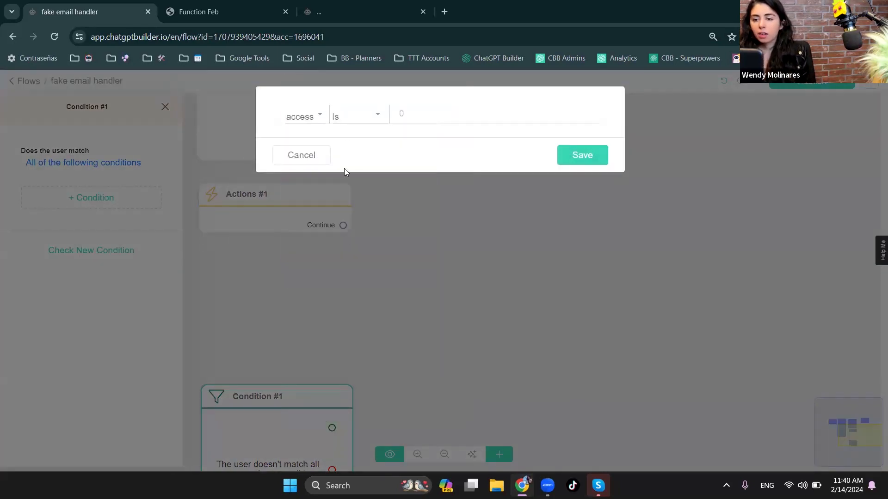
mouse_move(412, 113)
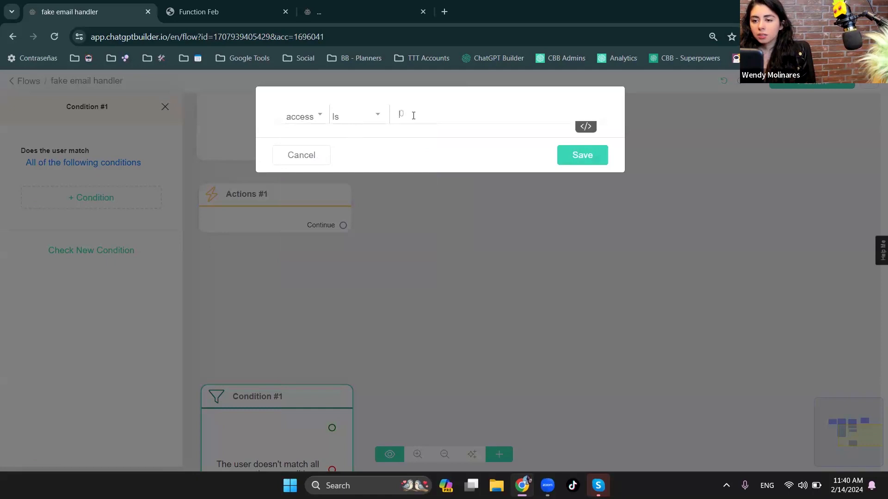
click(585, 127)
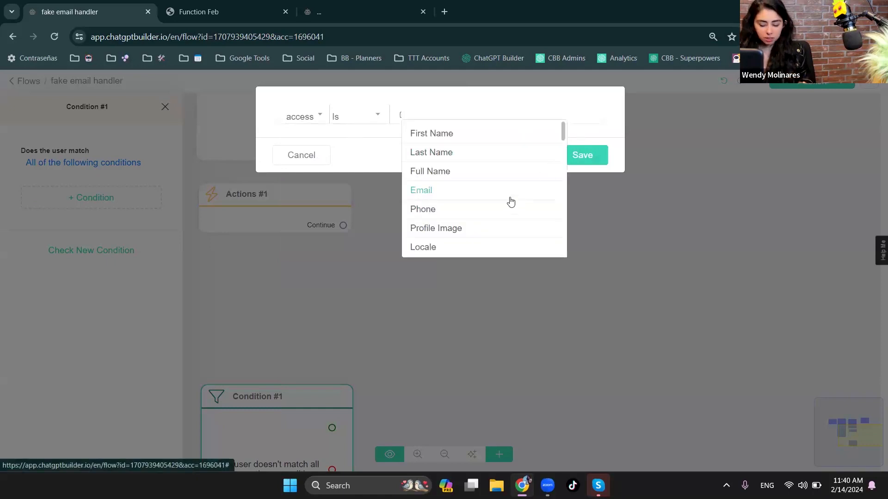
text(pi)
click(450, 163)
click(576, 159)
- Delete the empty Actions step between Send Message #1 and the condition
drag(284, 431, 280, 352)
mouse_move(339, 206)
click(323, 178)
- Move the condition directly below Send Message #1 and connect that step's Continue output to it
drag(293, 317, 295, 225)
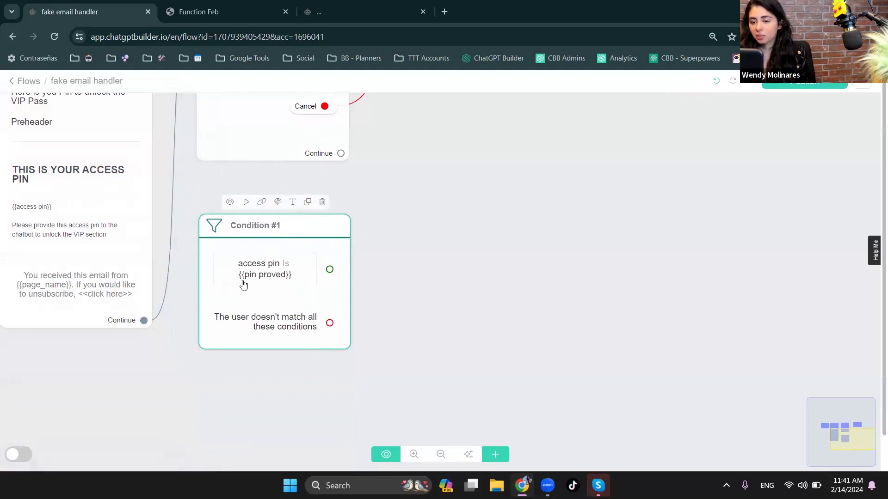
drag(340, 154, 303, 239)
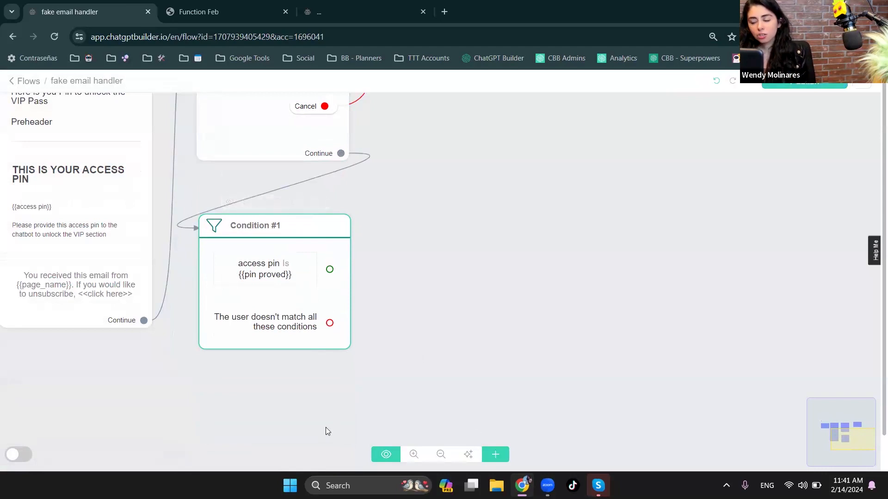
- Add a second Send Message step, place it below the condition and open its settings
scroll(430, 336, down, 3)
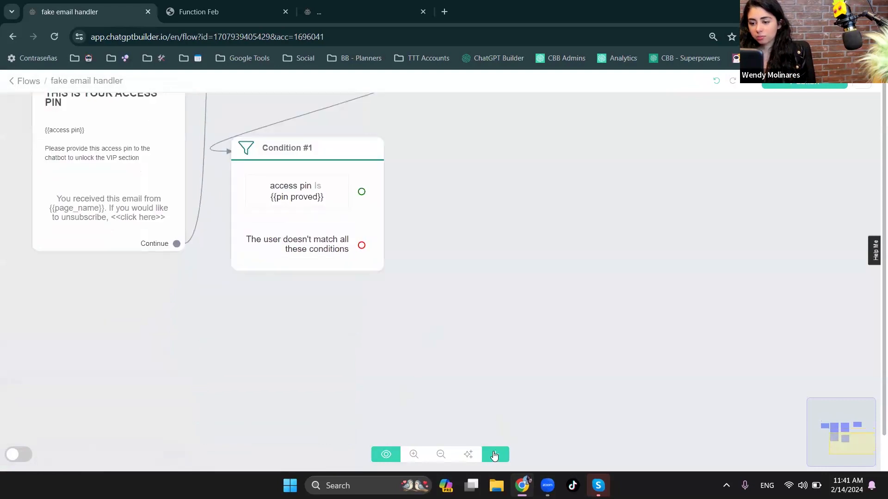
click(495, 455)
click(532, 298)
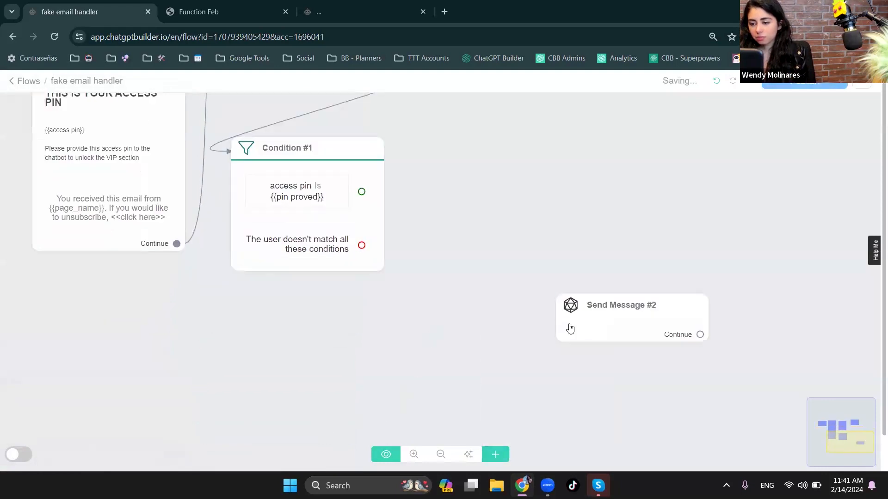
click(246, 330)
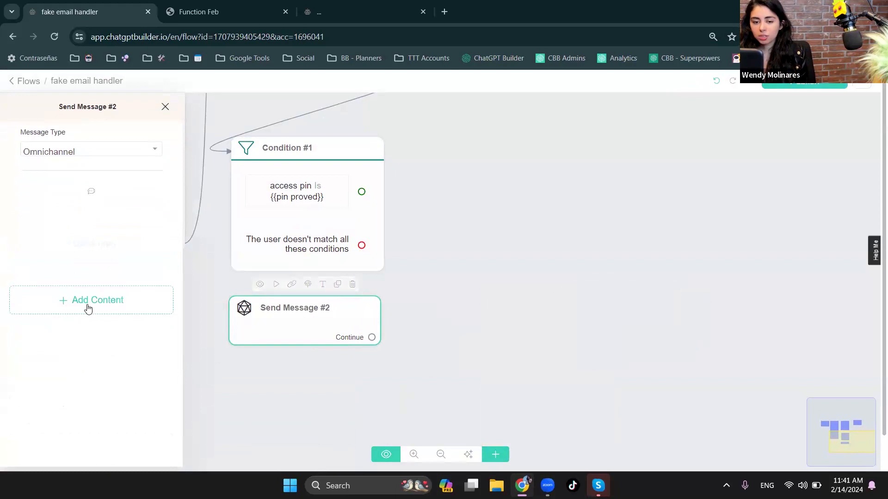
- Add a text block to Send Message #2 with a message beginning "Looks"
click(88, 301)
click(48, 123)
click(110, 222)
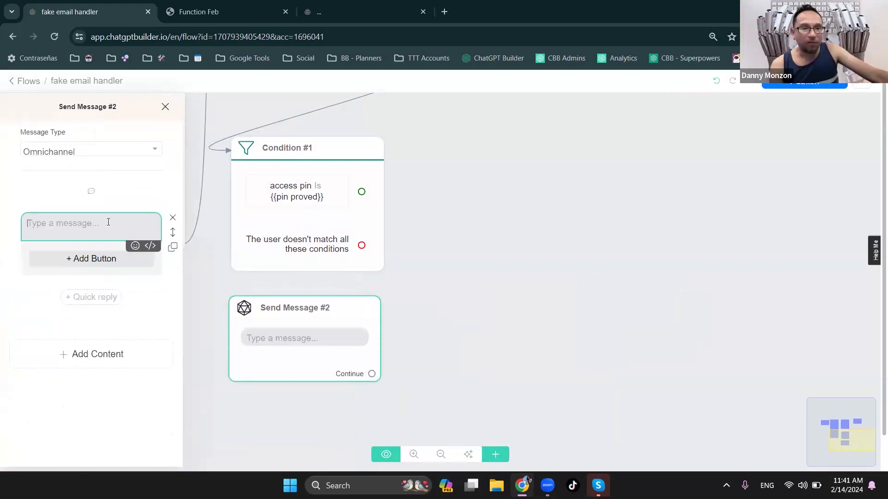
text(Looks)
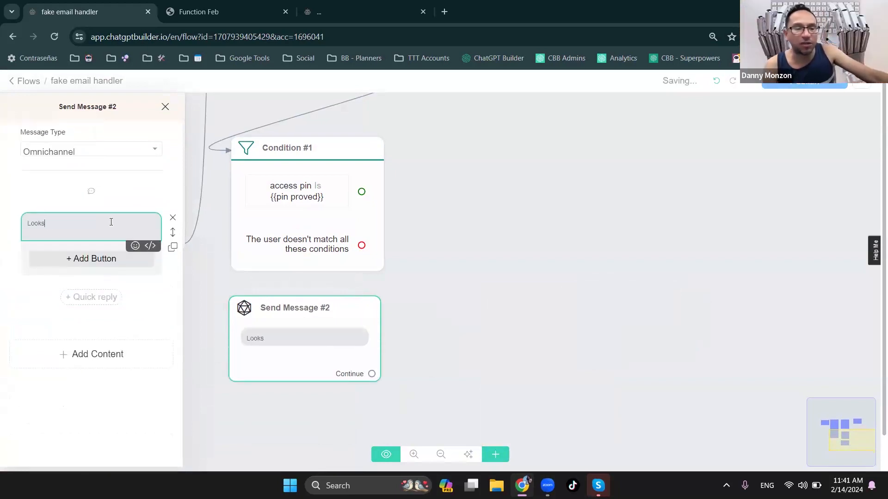
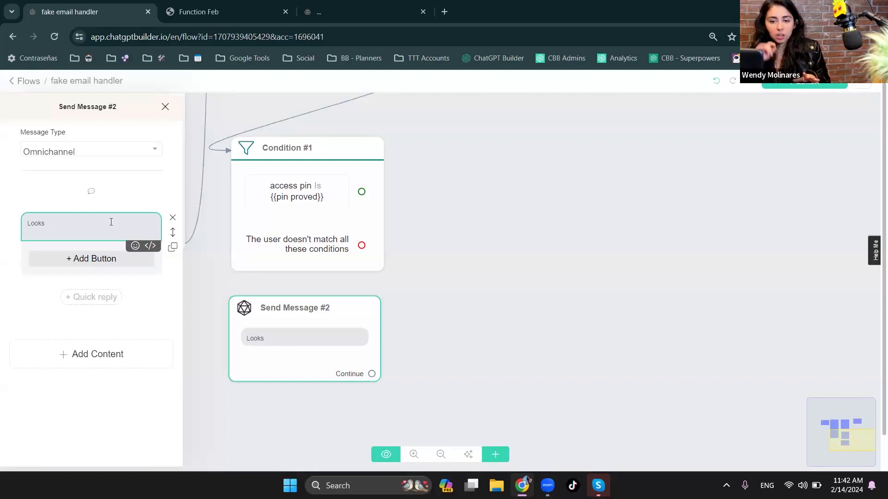
- Complete the Send Message #2 text as "Looks like that pin is not valid, pleas click on try again or provide a new email address."
text(like)
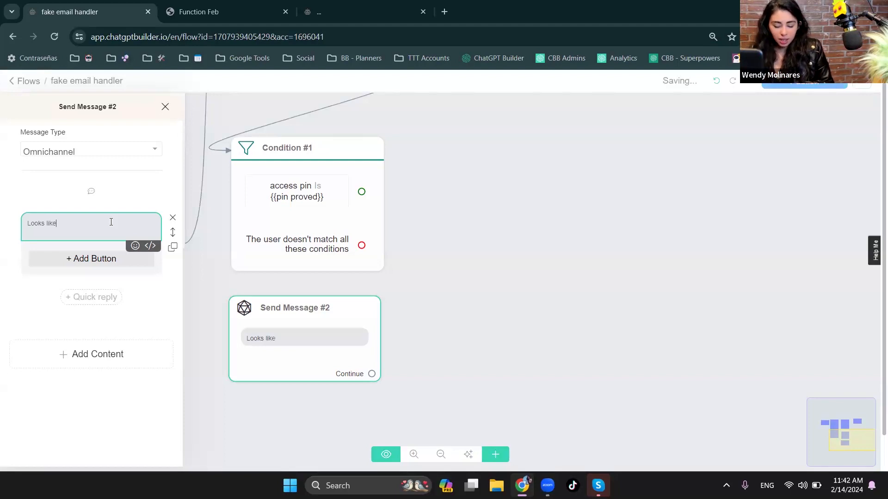
text( that pin is )
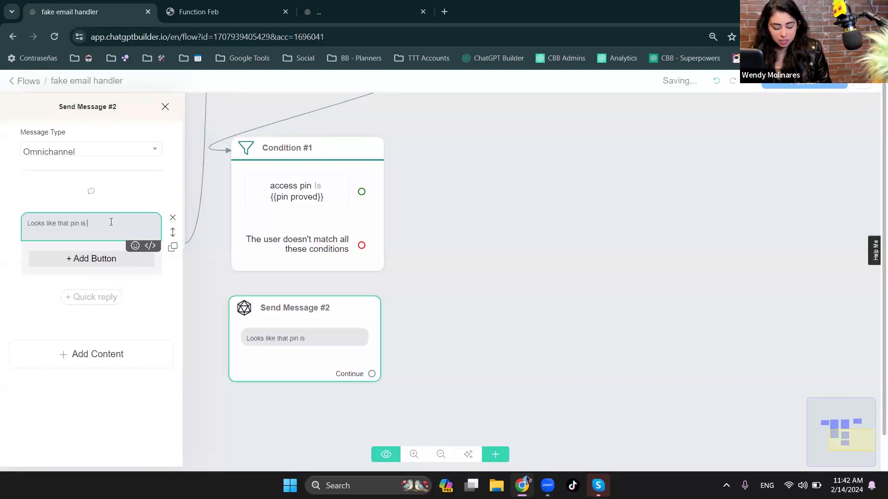
text(not valid, pleas click on try again or)
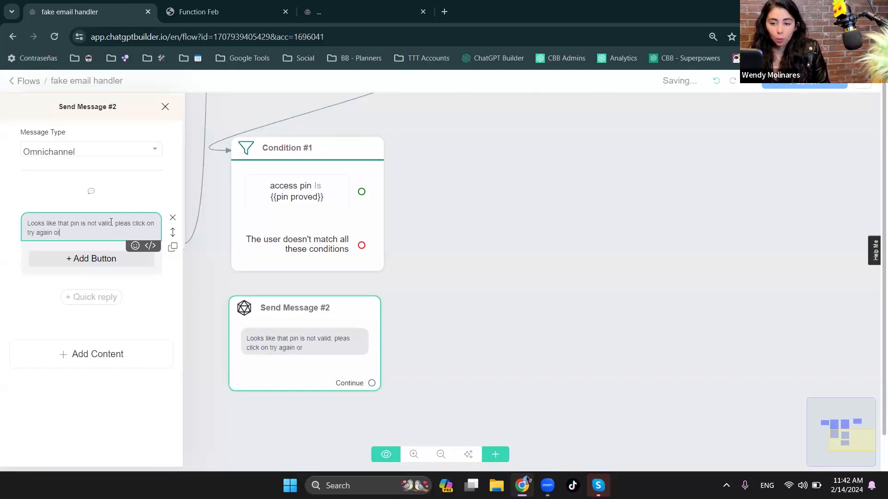
text( prov)
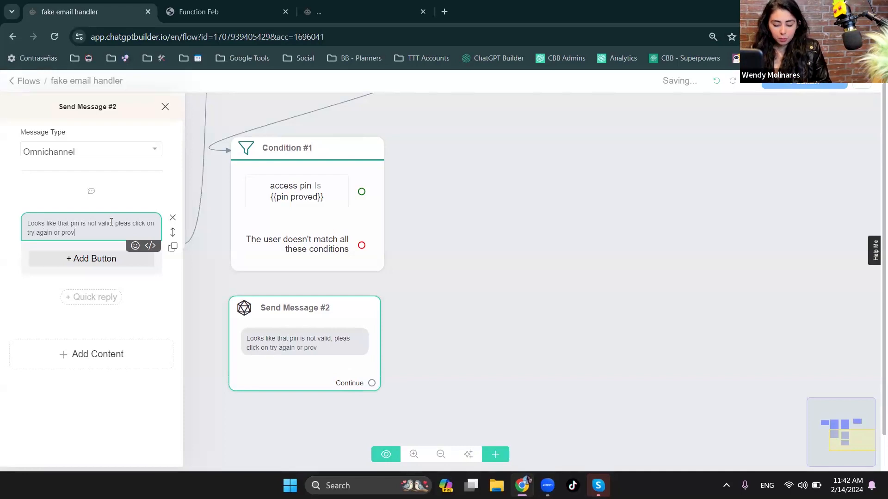
text(ide your real)
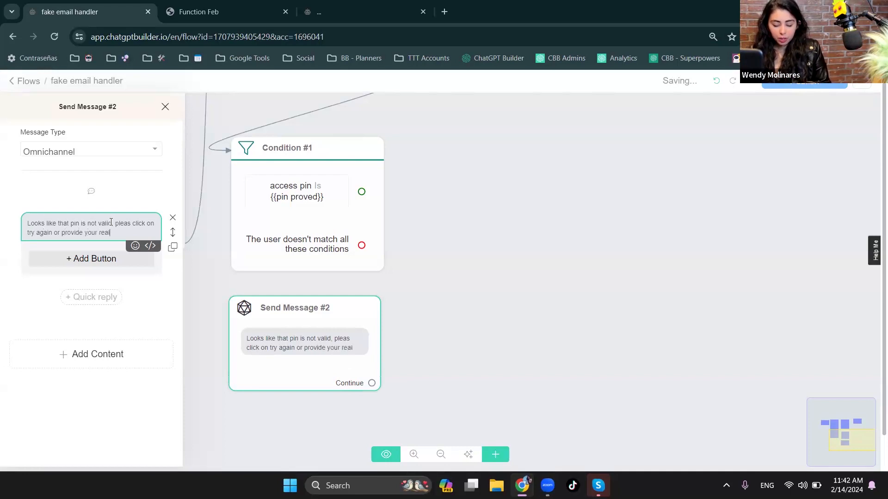
key(BackSpace)
key(BackSpace)
key(BackSpace)
key(BackSpace)
key(BackSpace)
key(BackSpace)
key(BackSpace)
key(BackSpace)
key(BackSpace)
text(a new emai)
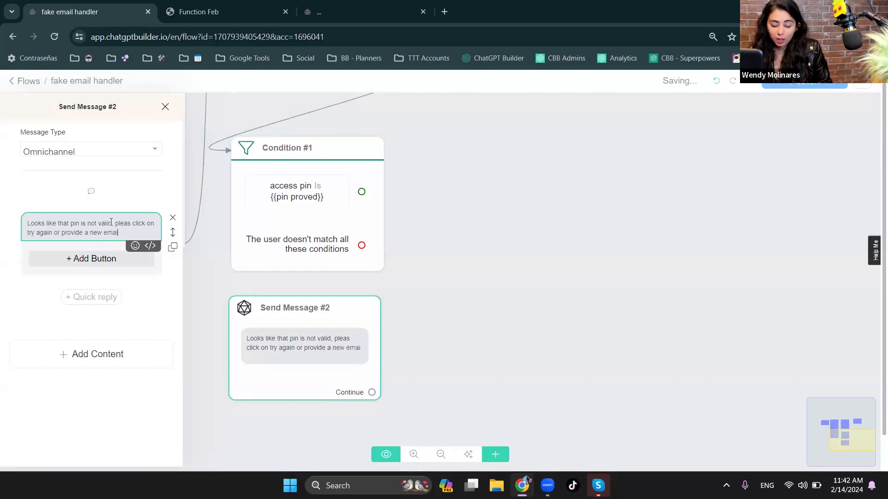
text(l address)
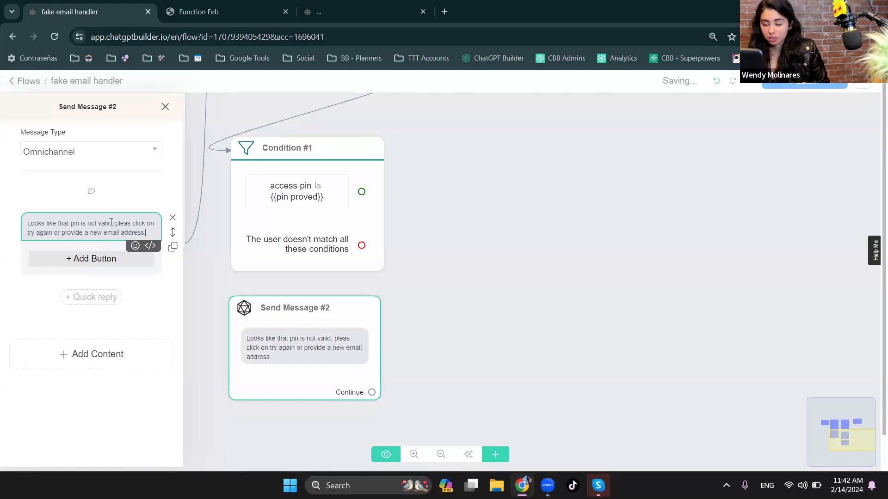
text(.)
- Add a button labelled "Try again" to the text block of Send Message #2 and save it
click(108, 258)
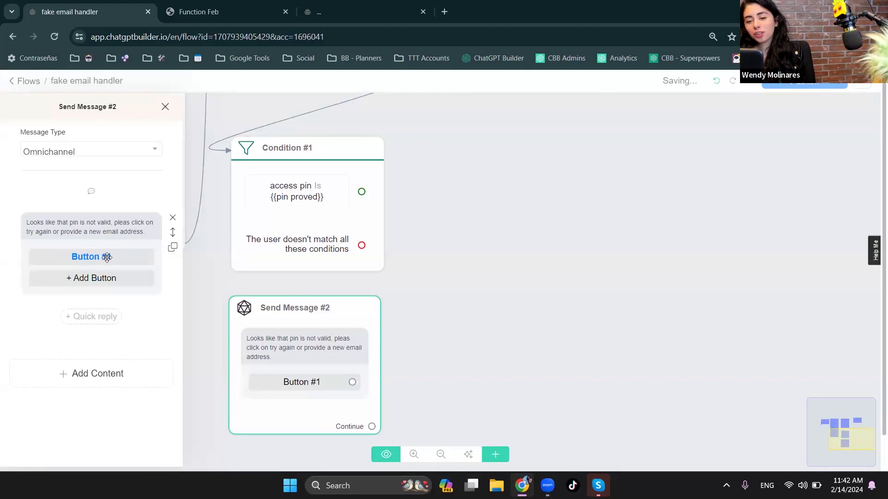
click(107, 257)
triple_click(217, 137)
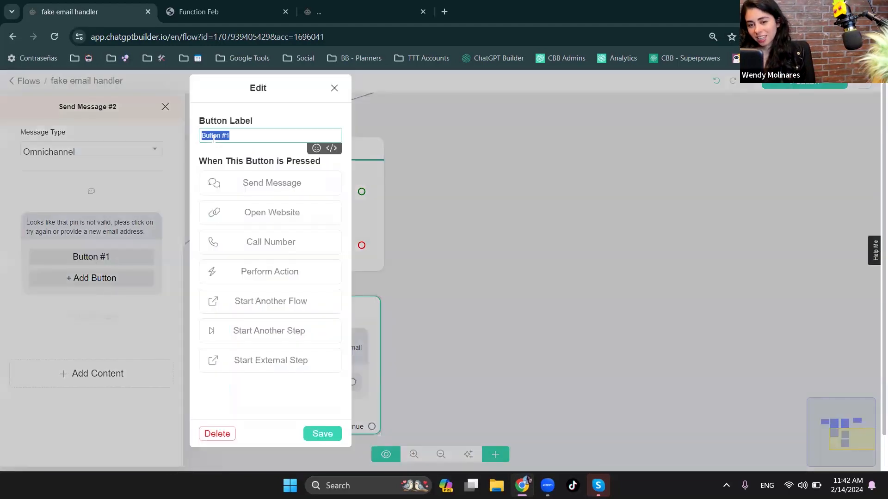
key(BackSpace)
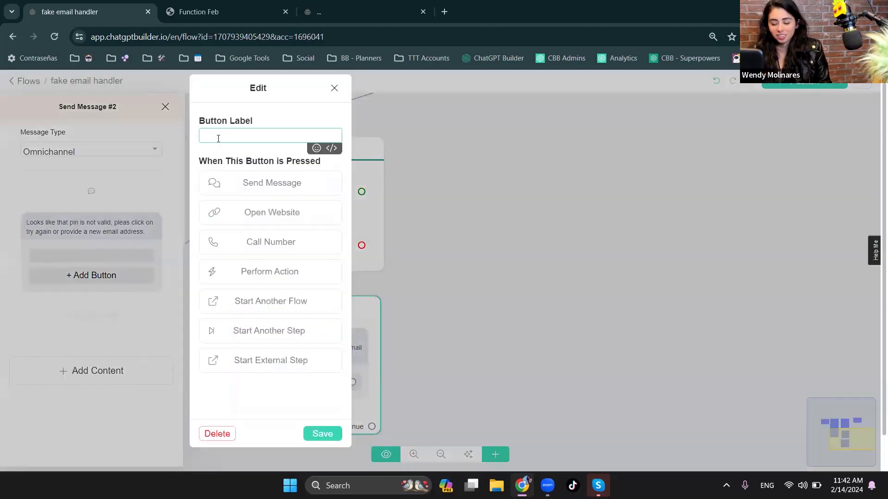
text(Try again)
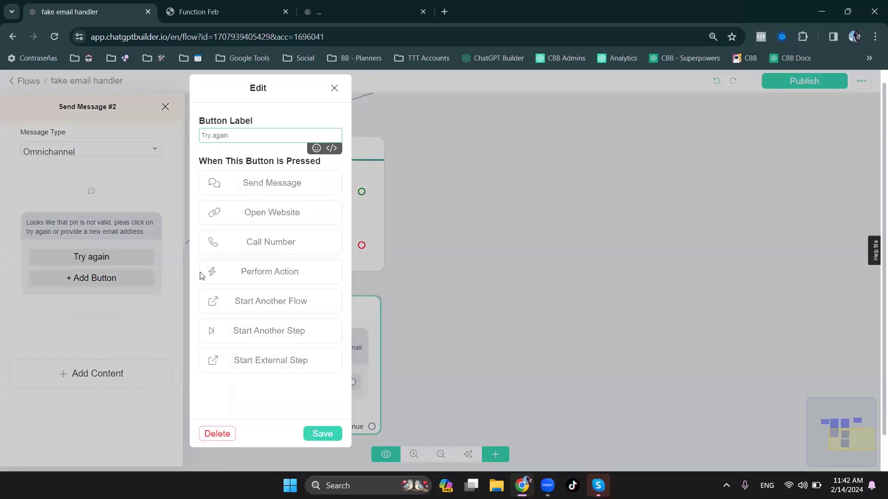
click(317, 434)
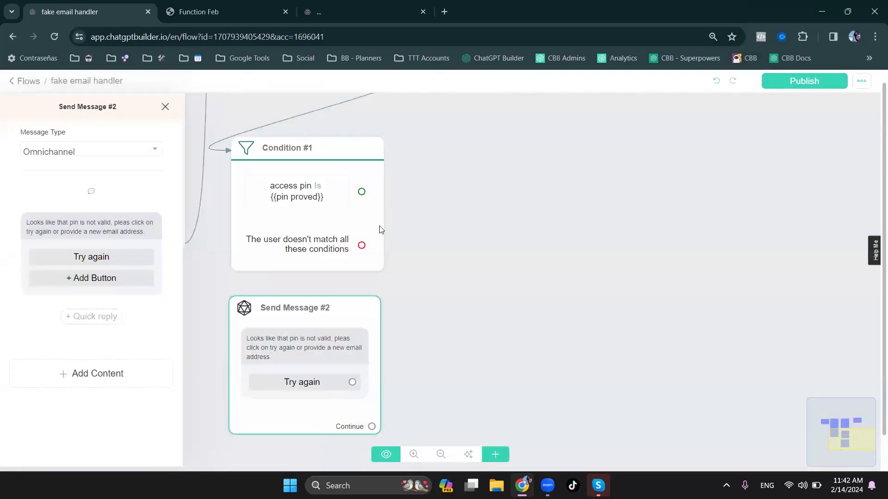
- Connect the condition's non-matching output to Send Message #2 and link its Try again button back to Send Message #1
click(397, 244)
drag(364, 250, 307, 317)
scroll(439, 300, down, 5)
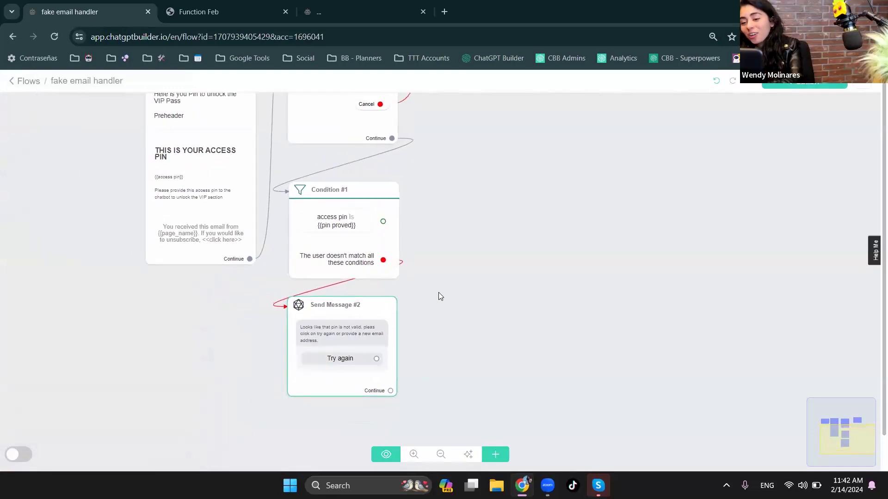
drag(442, 281, 426, 301)
drag(359, 382, 328, 146)
- Add a third Send Message step beside the condition and connect the condition's matching output to it
drag(561, 300, 383, 323)
click(496, 460)
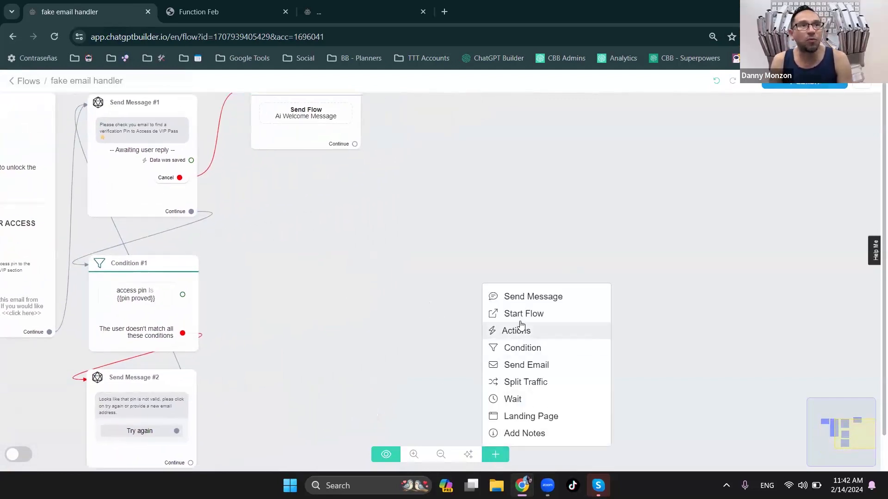
click(513, 296)
drag(588, 311, 307, 281)
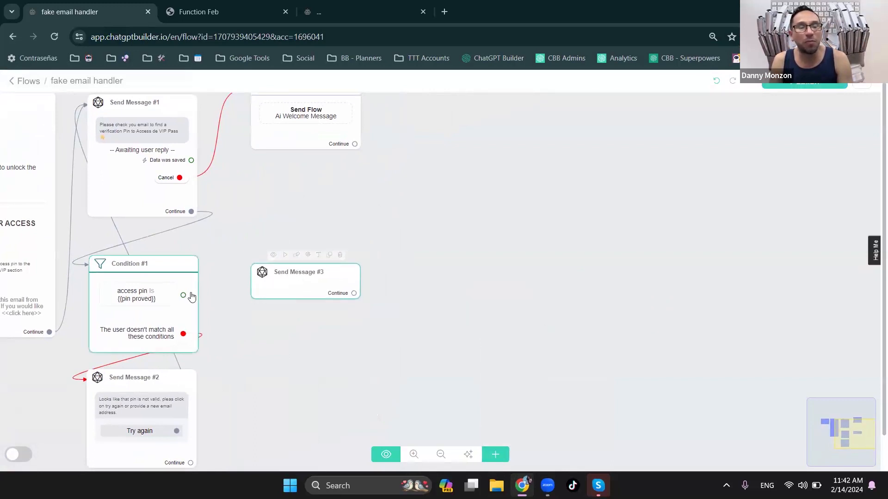
drag(183, 296, 268, 294)
- Add a text block reading "Access" to Send Message #3
click(268, 294)
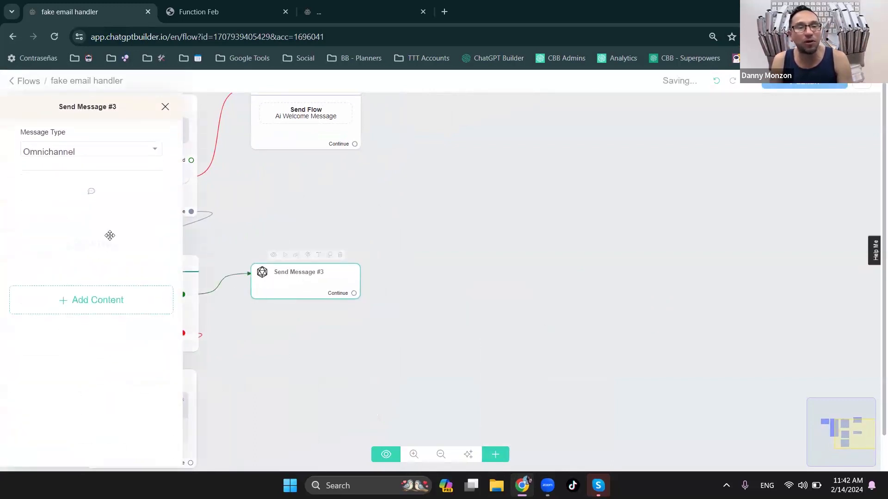
click(104, 301)
click(42, 125)
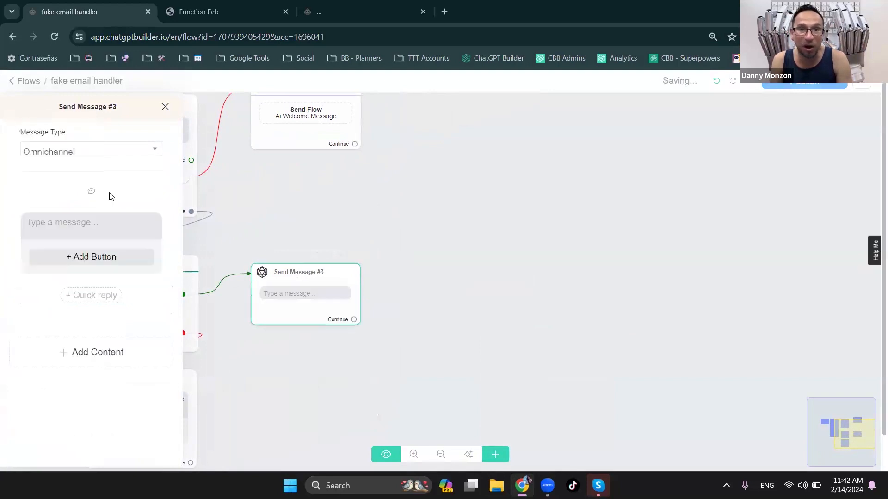
click(120, 222)
text(Access)
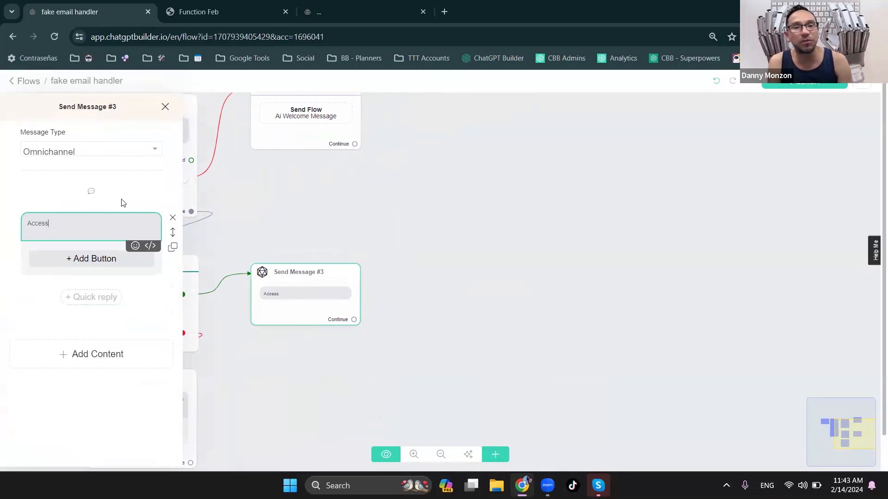
click(394, 186)
- Tidy the flow layout by moving Send Message #3, Condition #1 and Send Message #2 upward, closer to the steps above them
drag(332, 215, 550, 213)
mouse_move(534, 153)
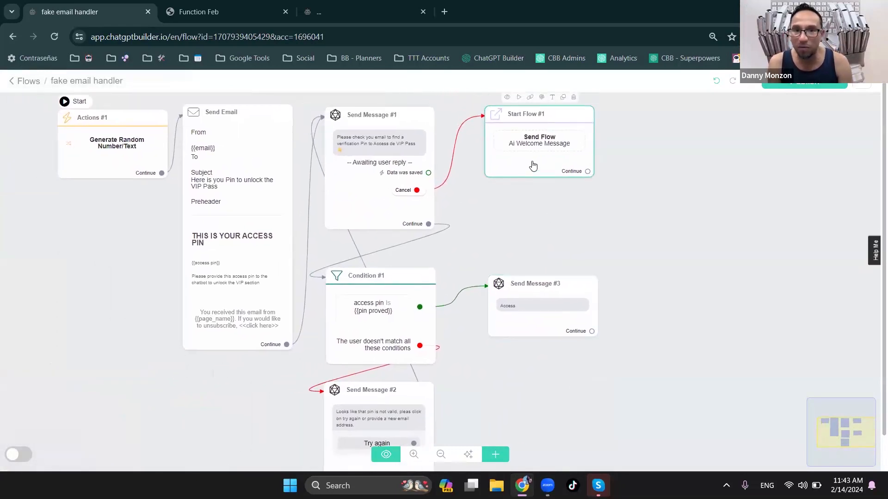
drag(535, 321, 535, 242)
drag(399, 287, 399, 260)
drag(409, 398, 414, 360)
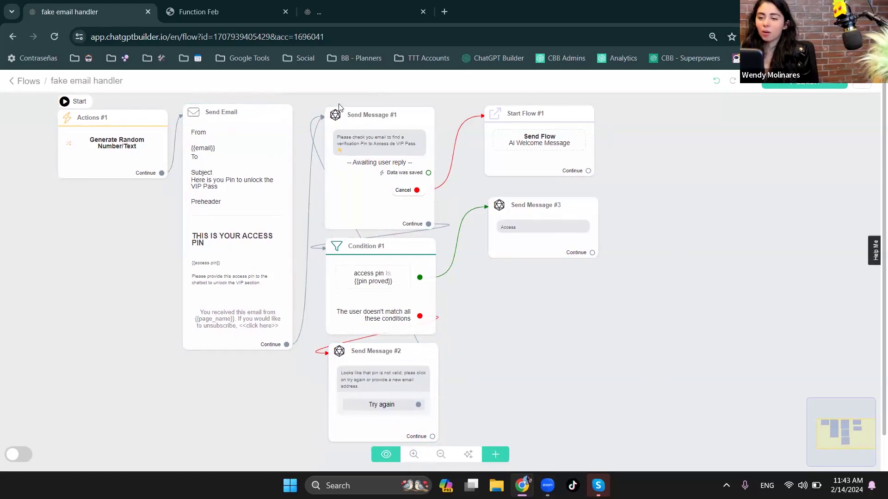
- Fill in the sender's email address in the Send Email step and publish the flow
click(255, 190)
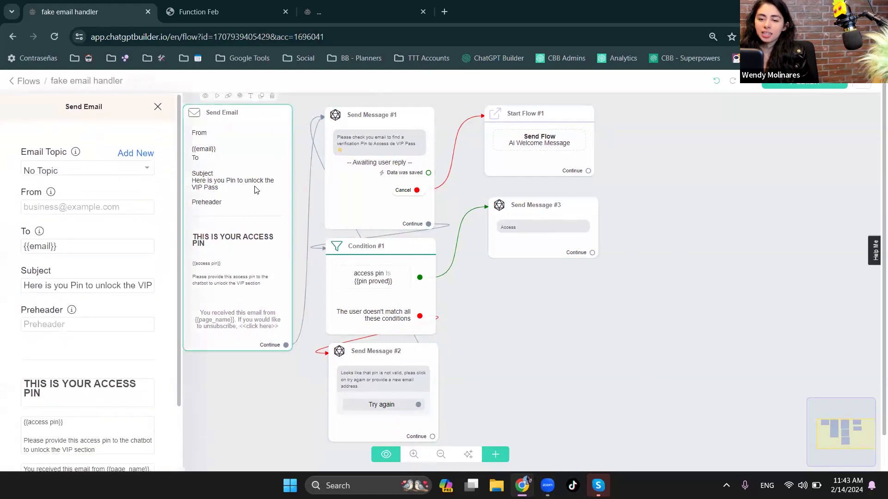
click(71, 213)
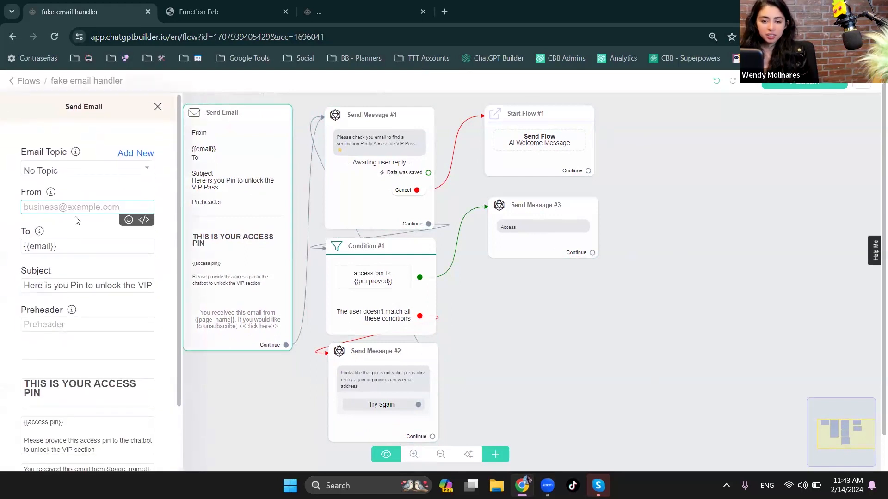
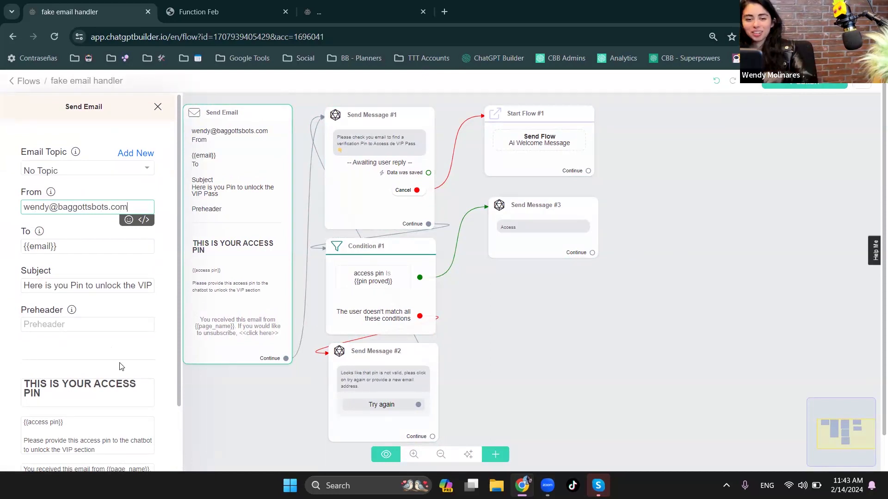
scroll(122, 354, down, 2)
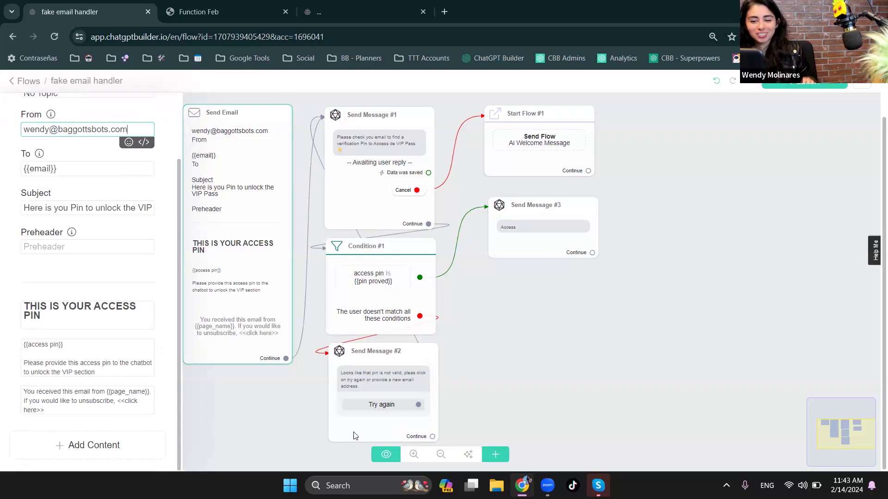
click(289, 406)
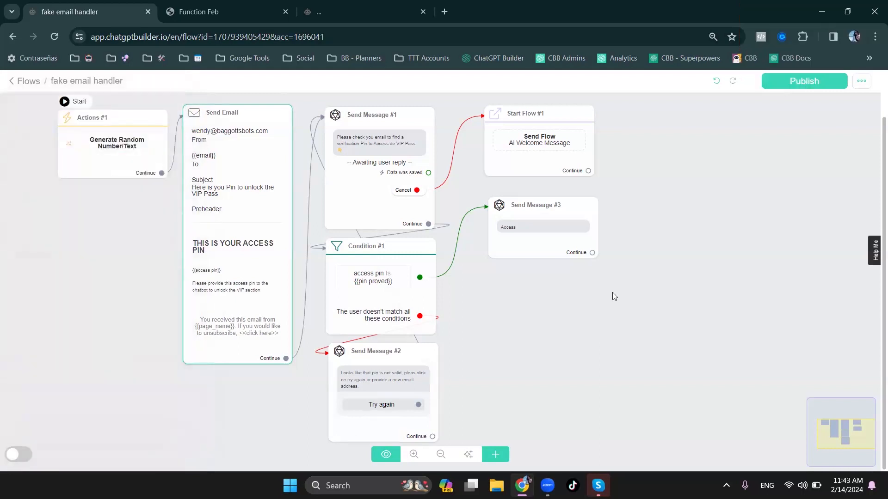
click(809, 87)
- Remove the Continue link from Send Message #1 and connect its "Data was saved" output to Condition #1 instead
click(413, 189)
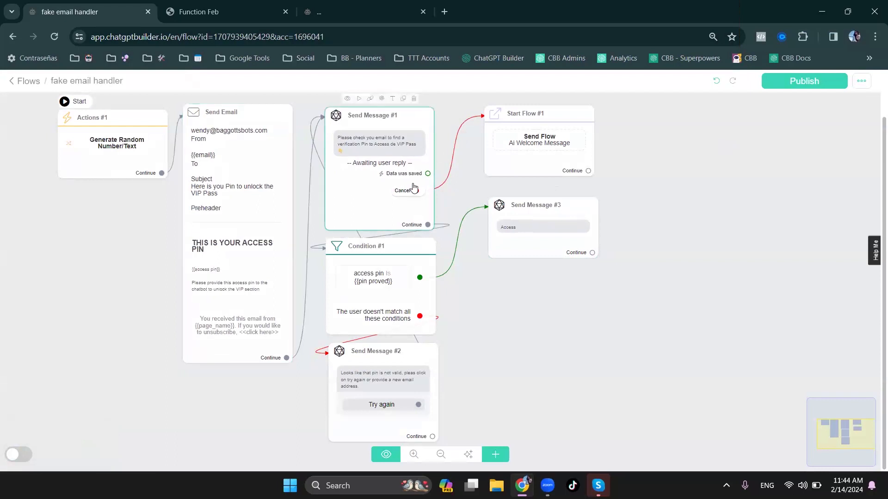
click(447, 229)
click(439, 216)
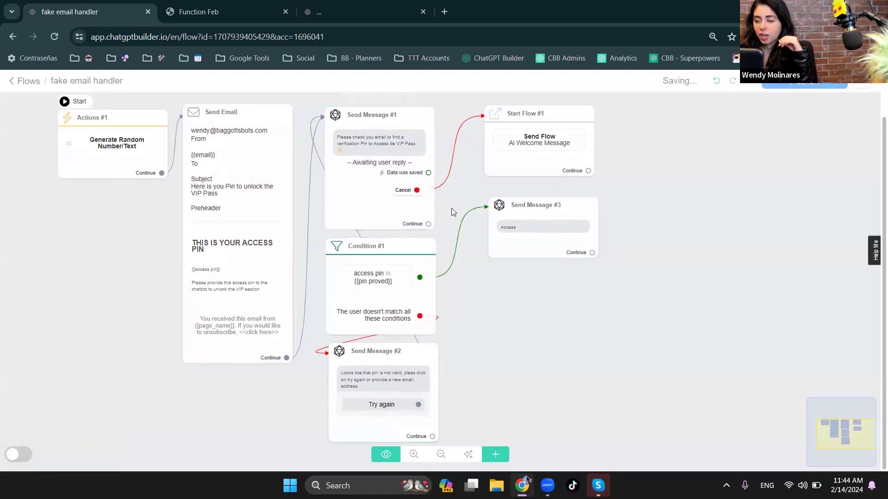
drag(428, 173, 422, 265)
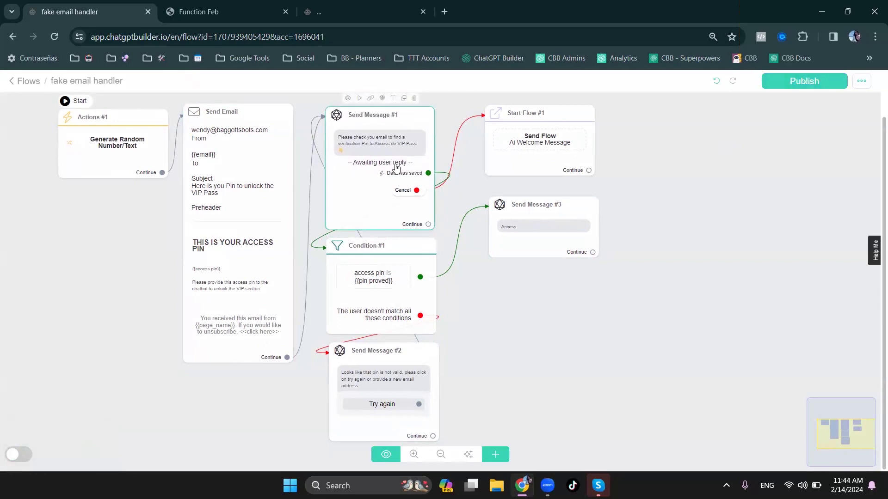
- Add a quick reply to Send Message #3 and close its settings
click(565, 238)
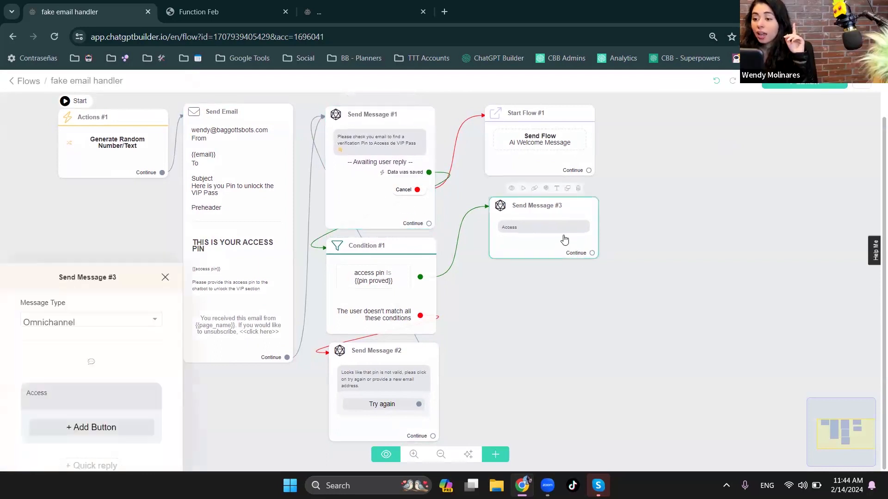
click(82, 295)
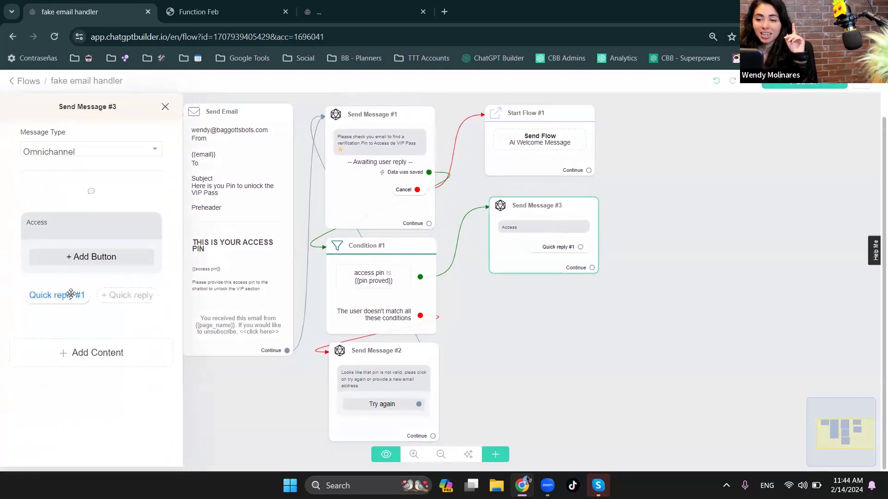
click(672, 305)
- Try linking the Continue output of Send Message #3 to Send Message #2, and remove that link
drag(592, 268, 422, 357)
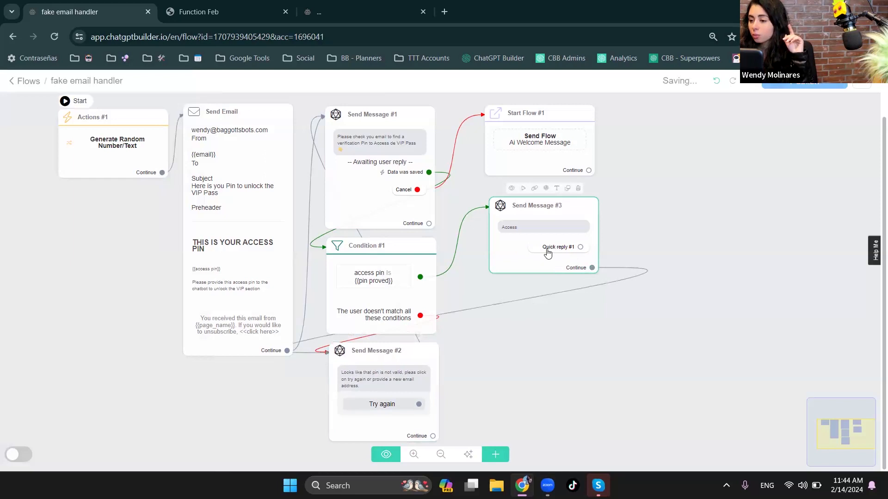
click(569, 290)
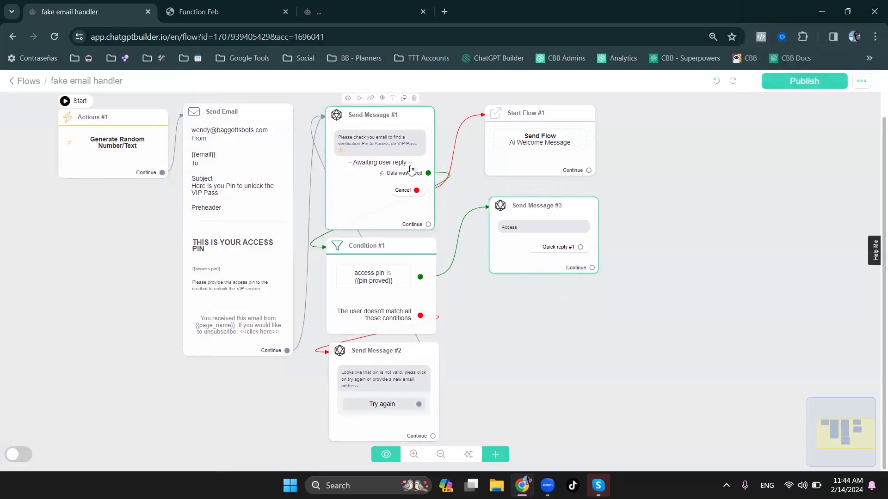
- Delete the quick reply from Send Message #3 and close its settings
click(525, 253)
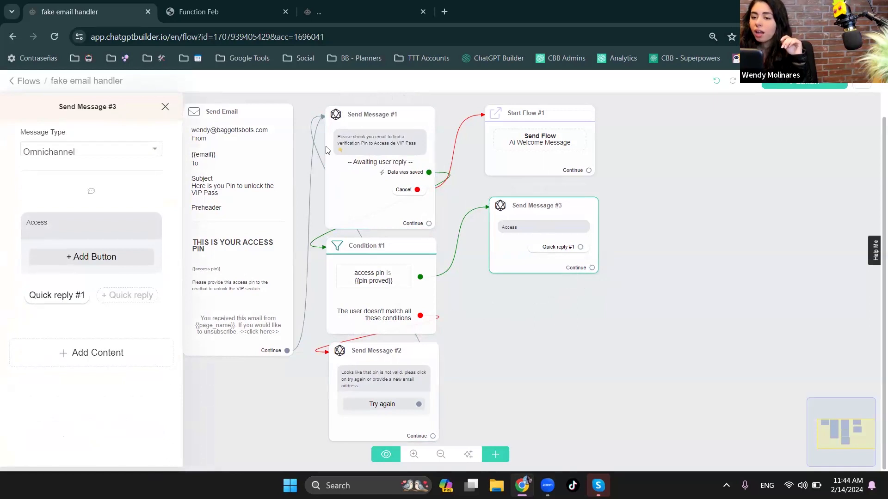
click(59, 295)
click(218, 375)
click(523, 338)
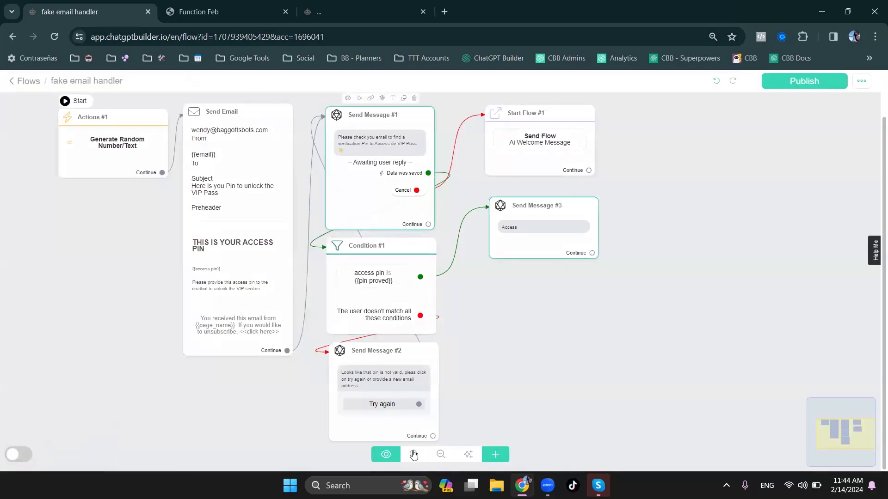
- Rename the "Try again" button of Send Message #2 to "Try PIN again" and save it
scroll(575, 295, down, 2)
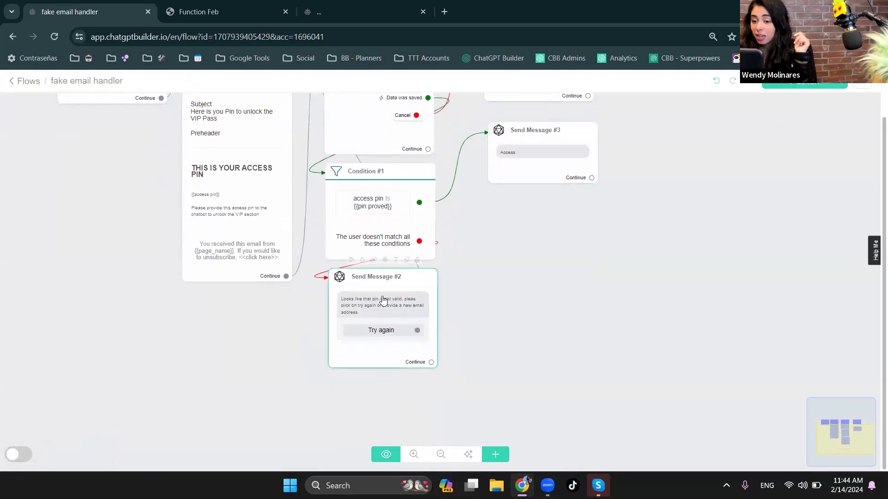
click(375, 338)
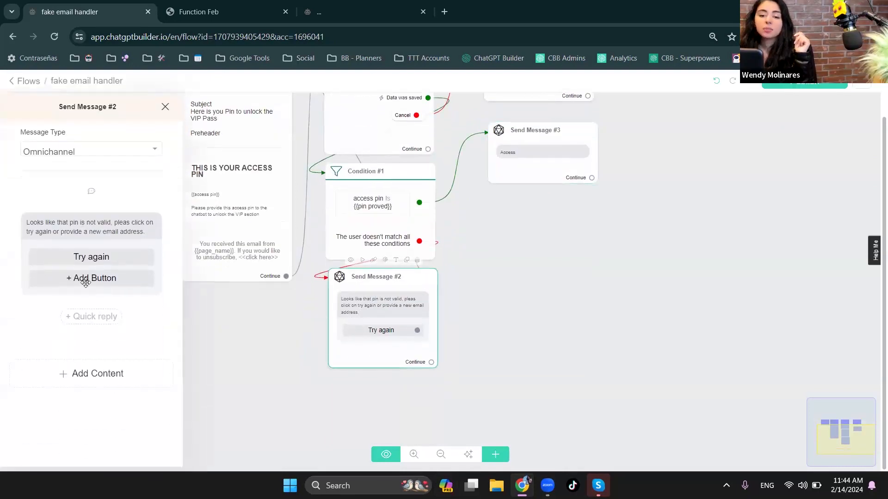
click(72, 258)
click(216, 139)
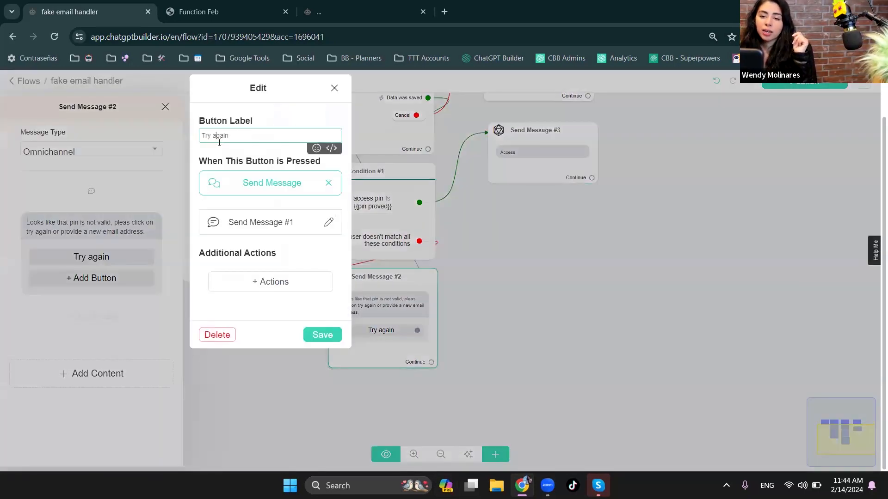
text(PIN)
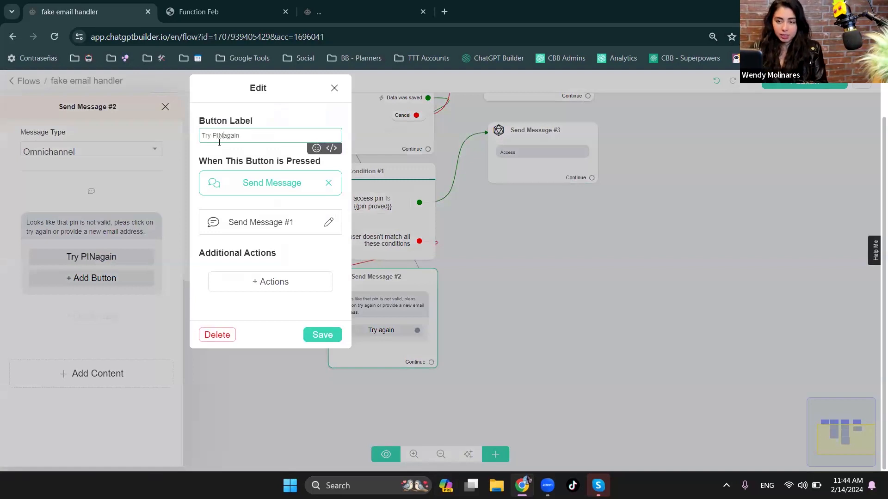
click(319, 335)
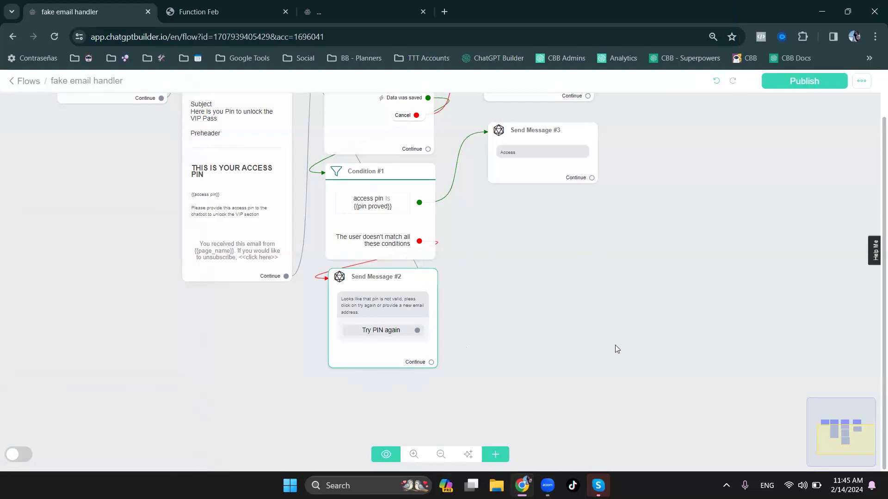
drag(537, 316, 548, 340)
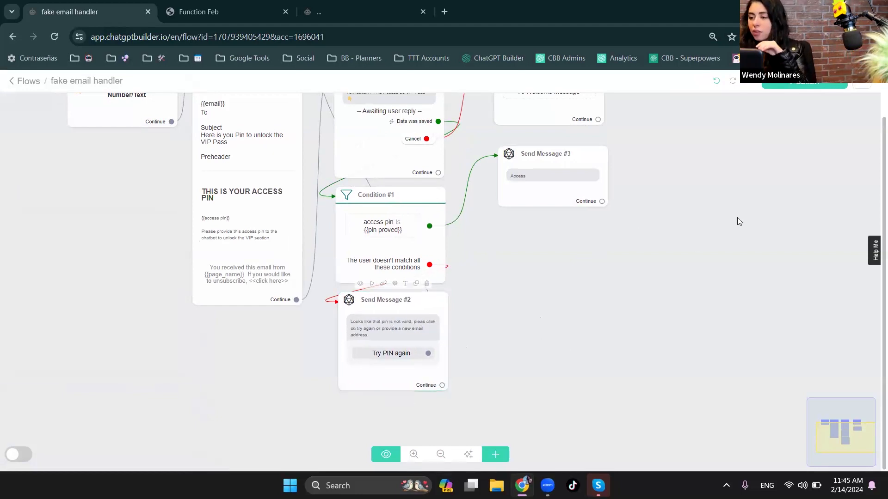
drag(568, 265, 558, 323)
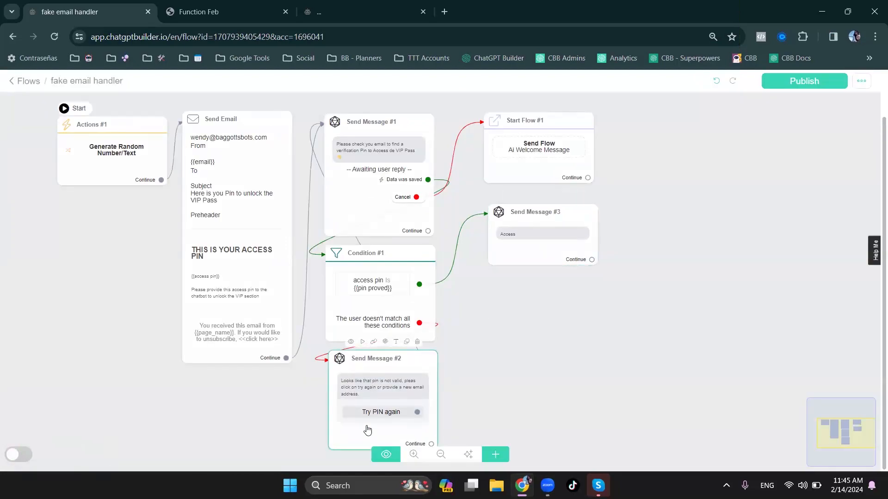
scroll(565, 363, down, 1)
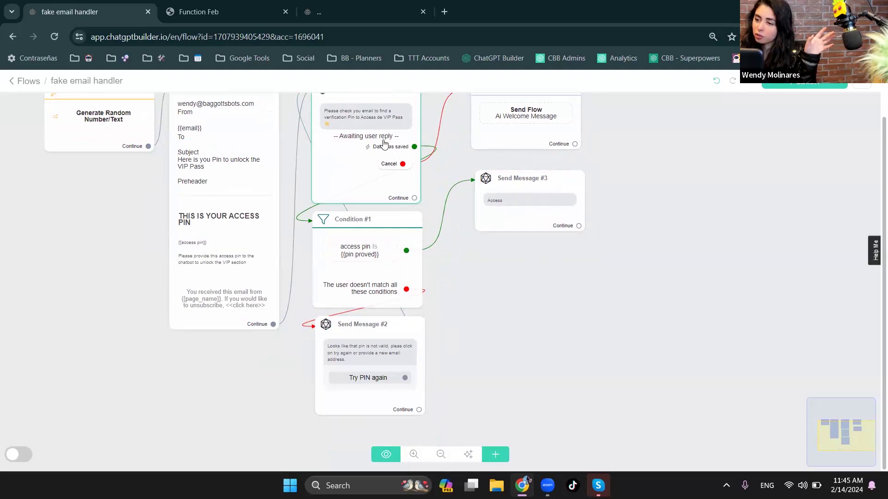
click(581, 197)
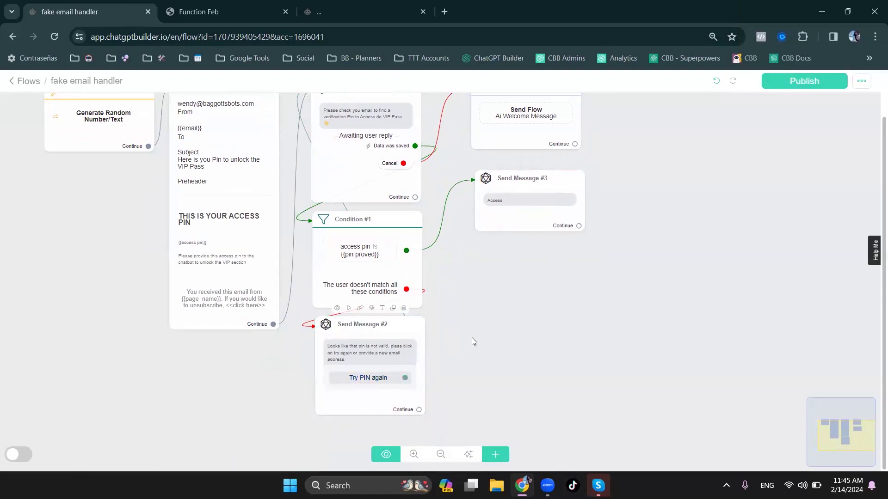
drag(465, 278, 488, 319)
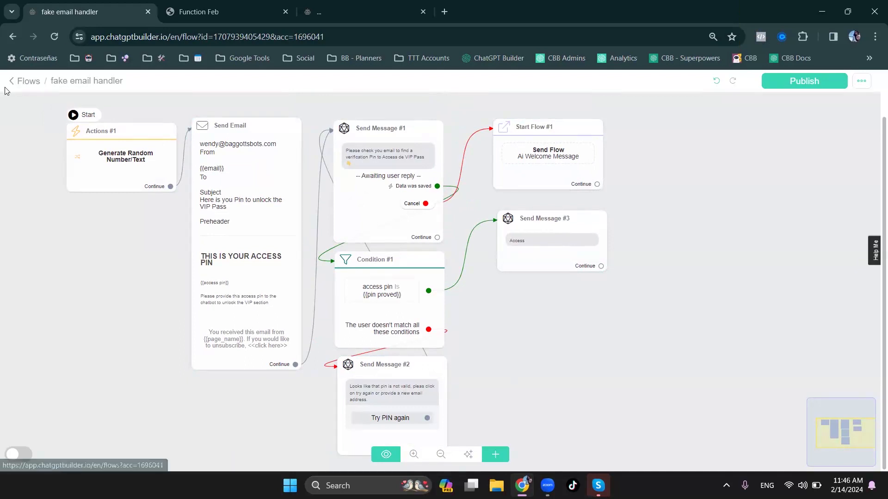
- Leave the flow editor and open the Functions list in the Prompt Engineering integration settings
click(203, 6)
click(109, 7)
click(33, 81)
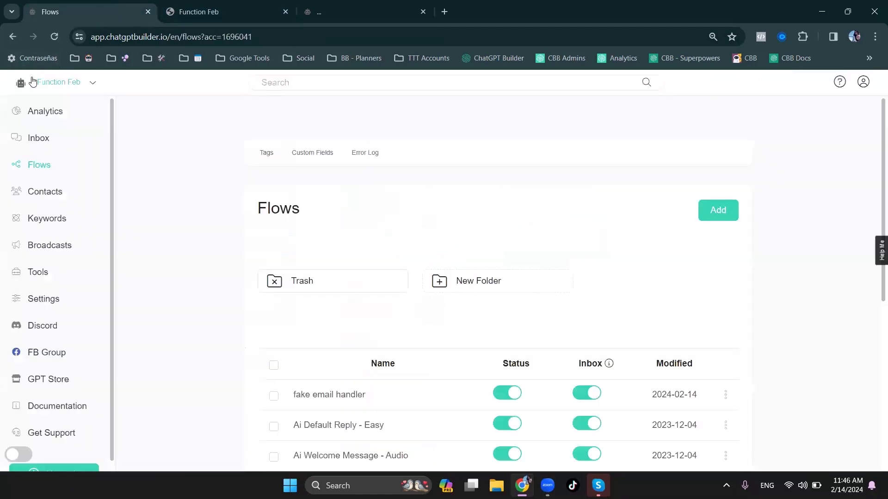
click(36, 309)
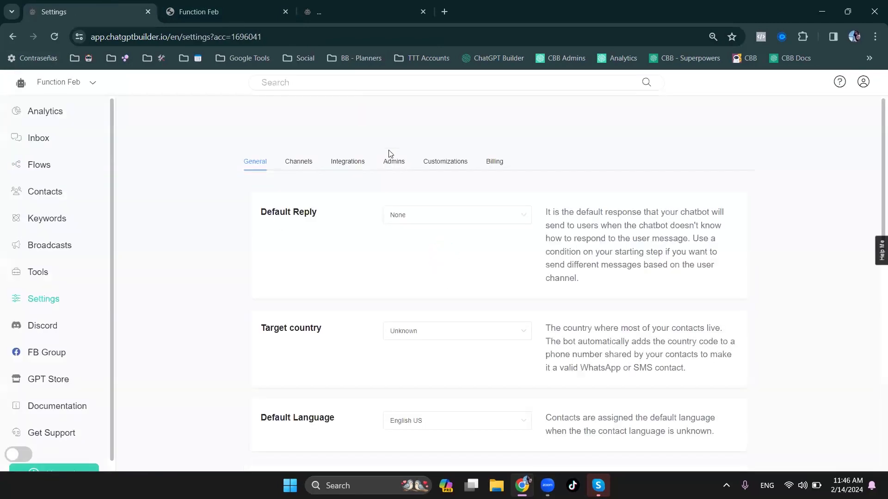
click(344, 165)
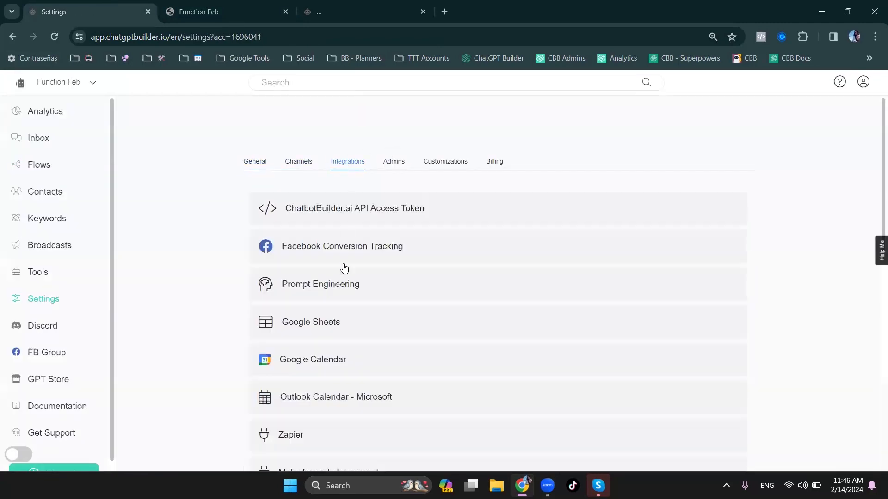
click(344, 283)
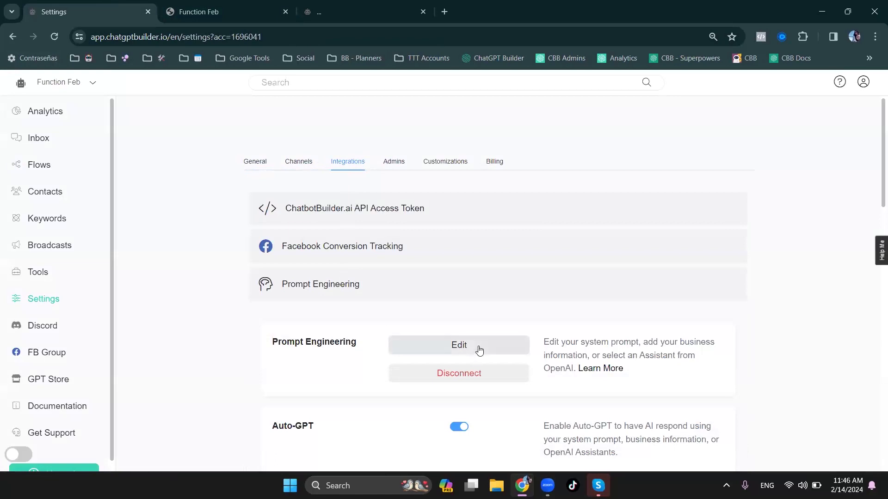
scroll(509, 419, down, 5)
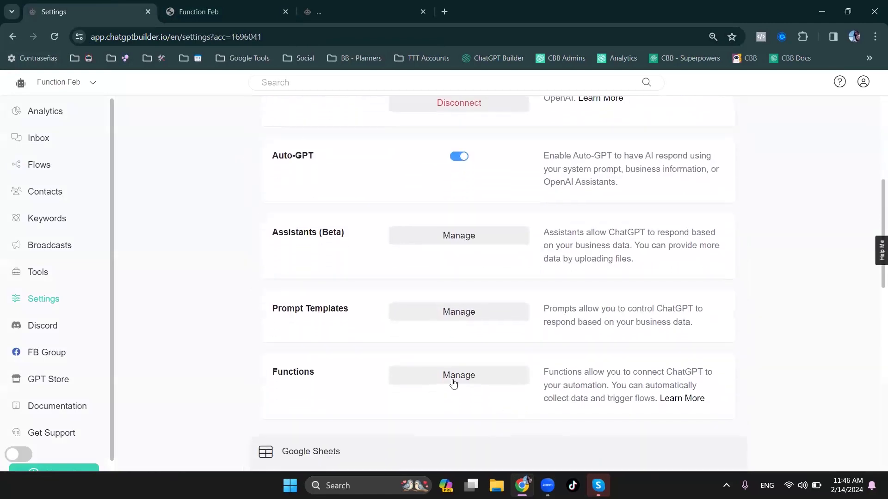
click(453, 380)
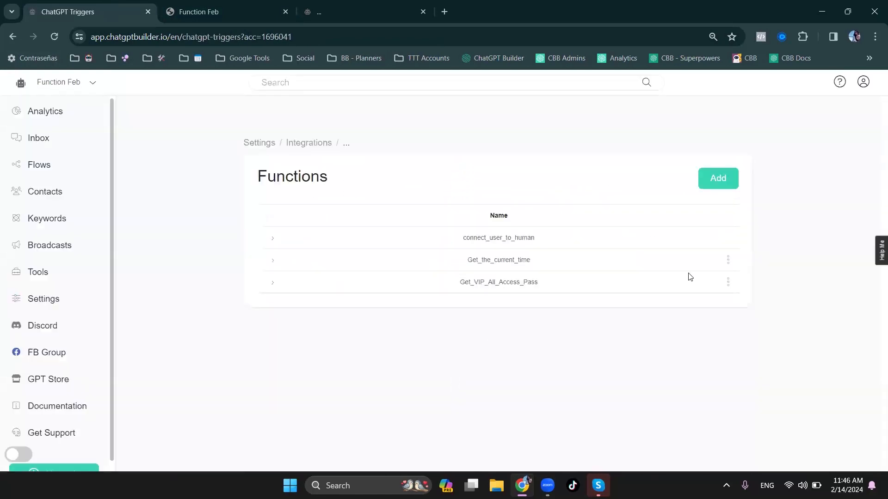
- Open the Get_VIP_All_Access_Pass function for editing and correct its description to read "during the event"
click(729, 283)
click(723, 224)
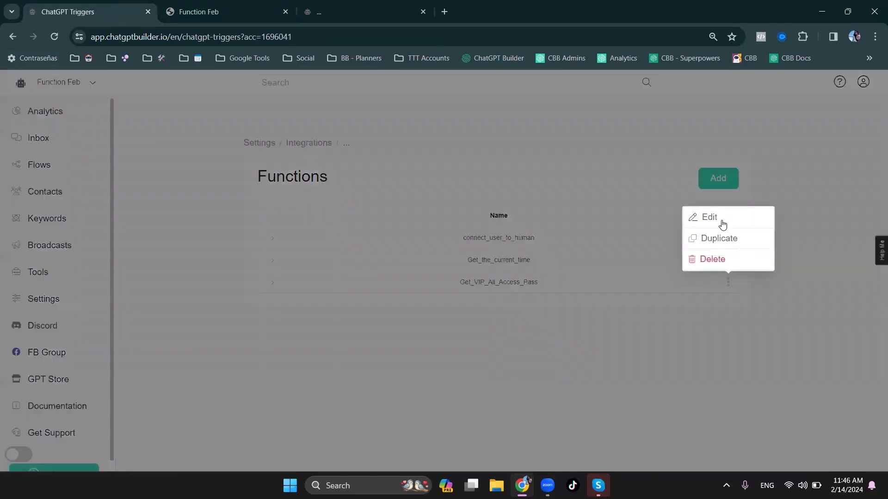
drag(535, 297, 536, 298)
click(512, 206)
key(BackSpace)
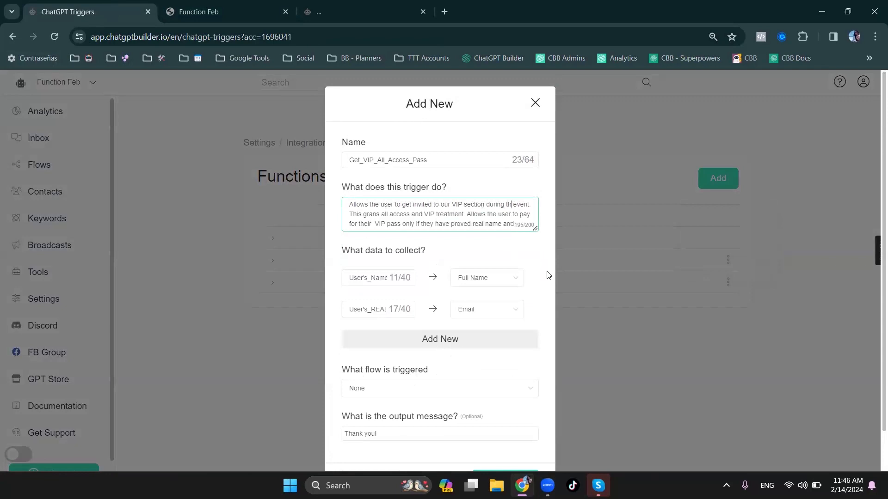
text(e)
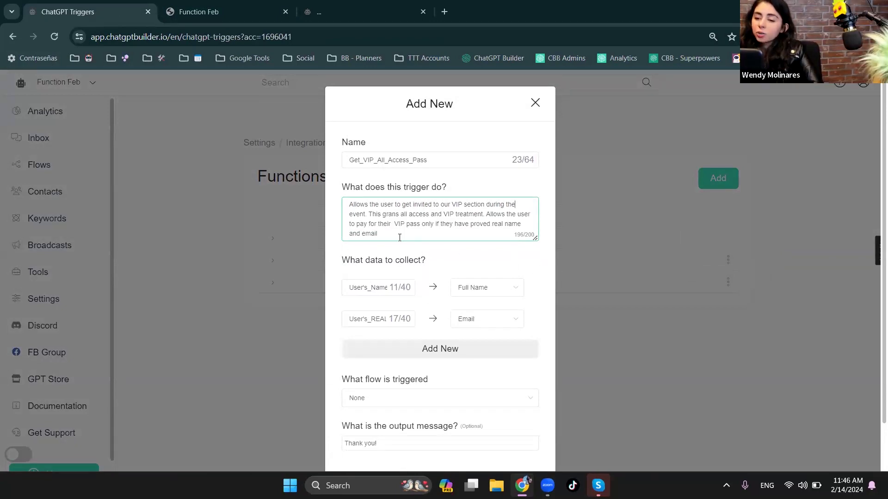
- Correct the misspelled verb in the description's second sentence to "grants"
drag(366, 214, 348, 200)
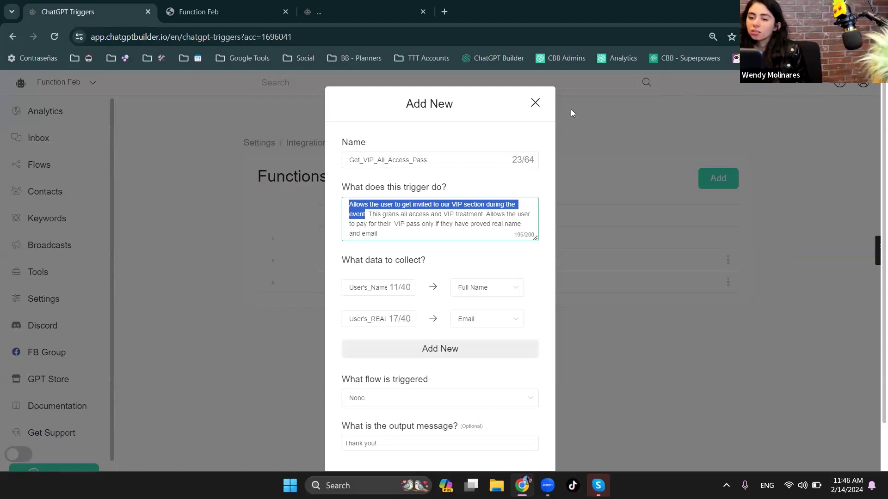
click(395, 215)
key(BackSpace)
text(s)
key(Left)
text(t)
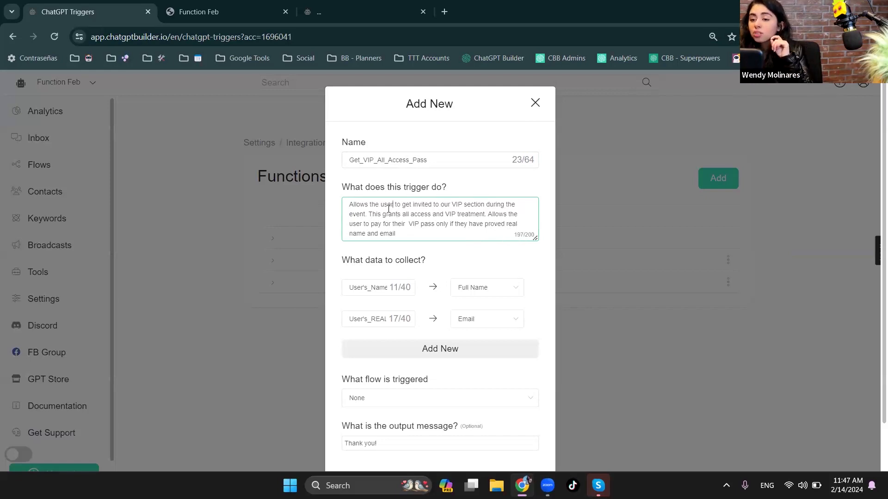
drag(349, 204, 486, 213)
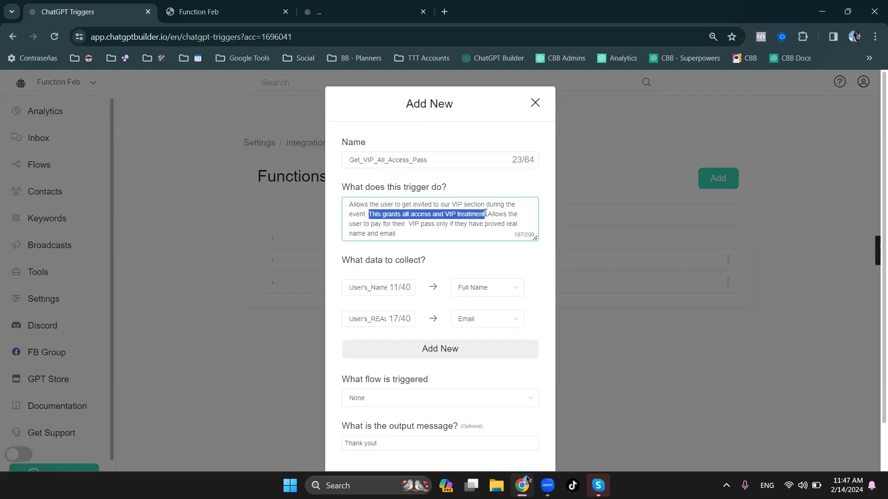
click(400, 205)
drag(368, 214, 424, 239)
click(420, 233)
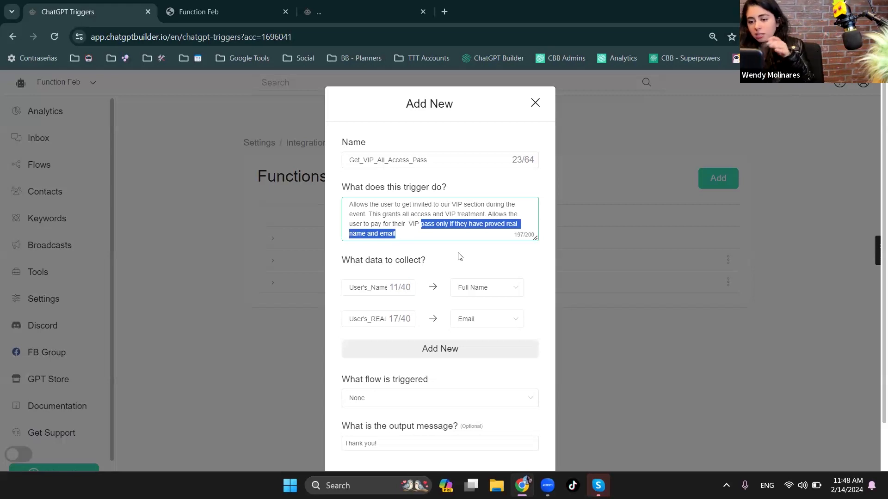
- Set the flow triggered by the Get_VIP_All_Access_Pass function to "fake email handler"
scroll(427, 457, down, 2)
click(398, 354)
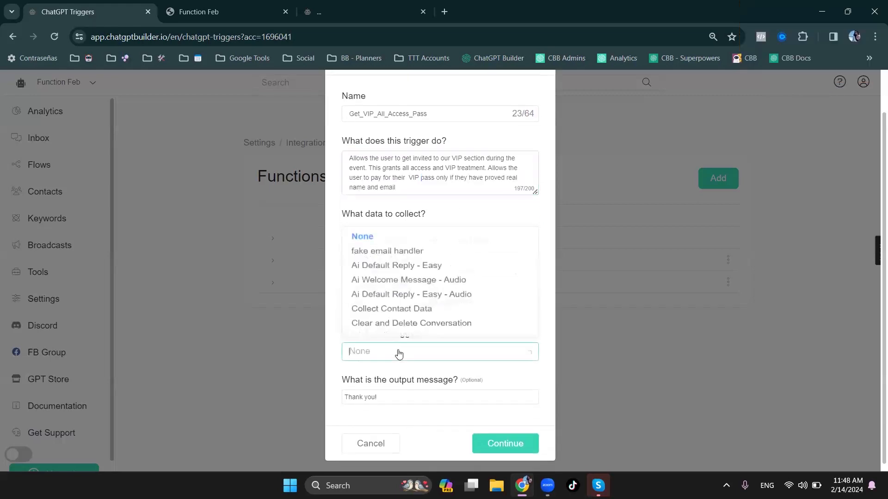
click(409, 251)
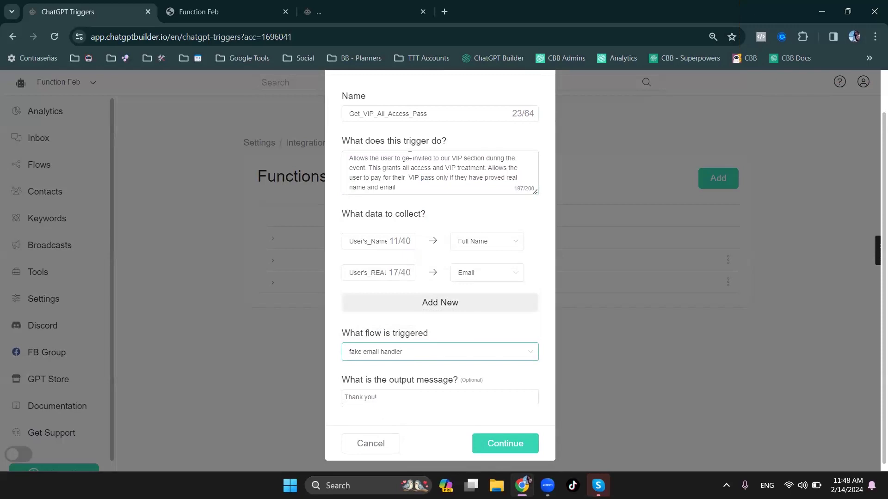
drag(456, 142, 361, 139)
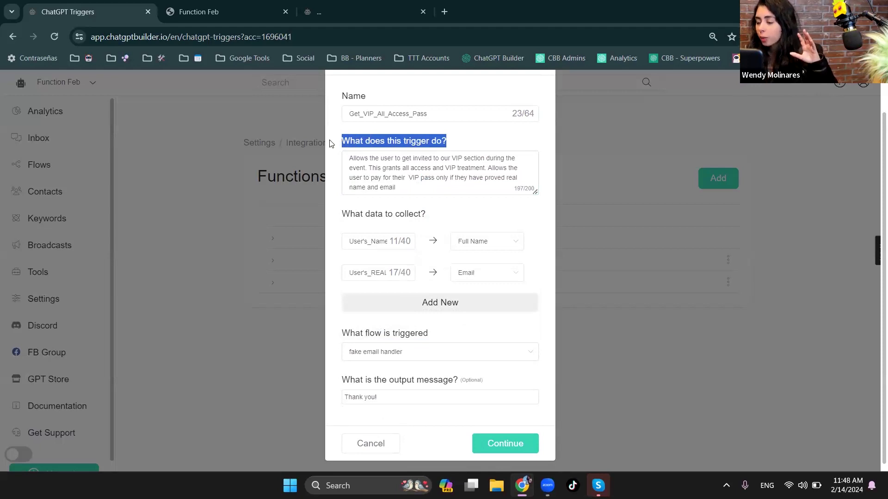
double_click(369, 124)
triple_click(400, 171)
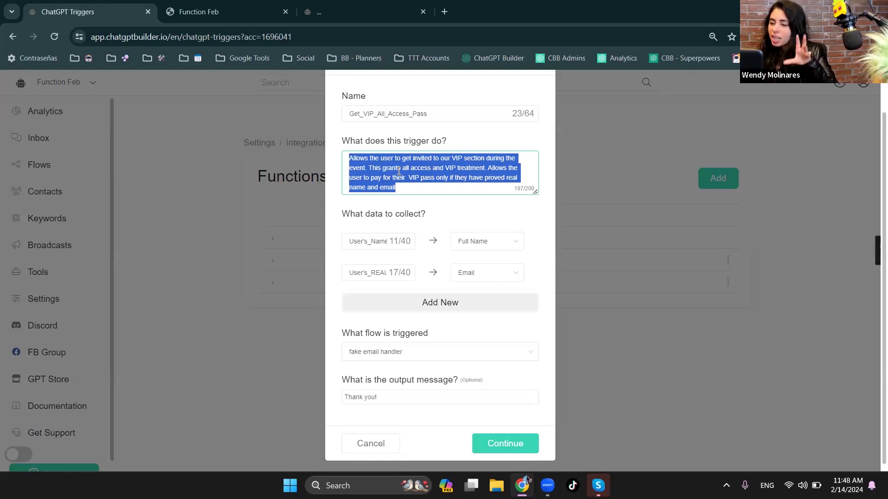
double_click(445, 118)
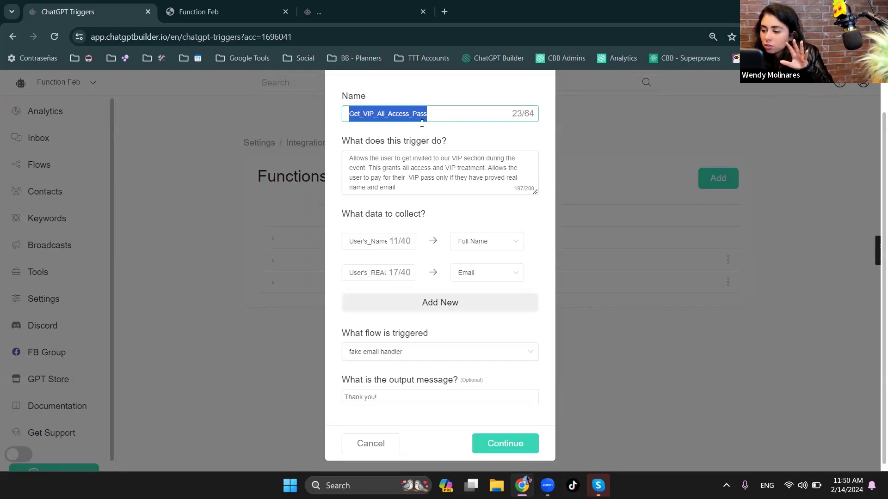
- Enlarge the description box, clear the function's output message and save the function
drag(535, 192, 535, 217)
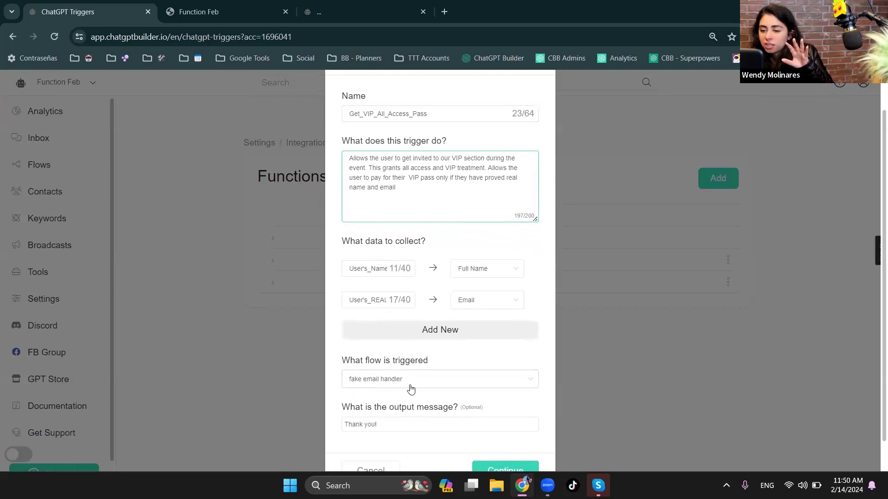
click(396, 426)
drag(396, 427, 338, 428)
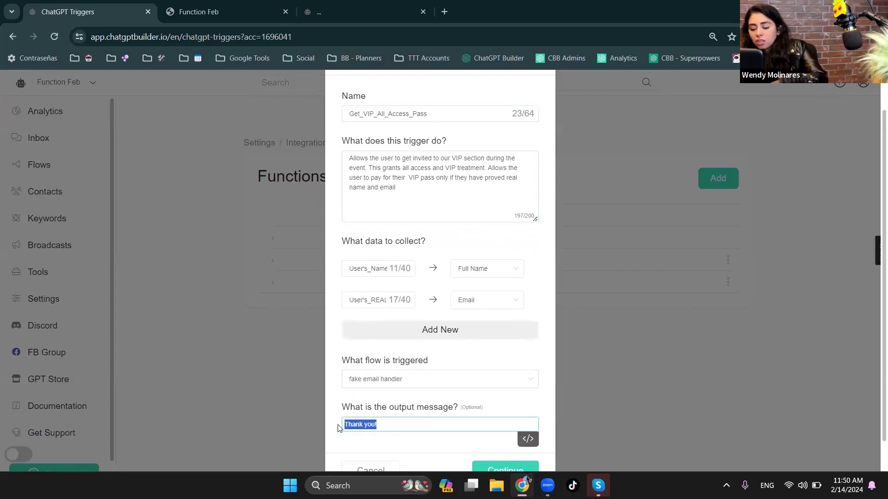
key(BackSpace)
scroll(456, 421, down, 1)
click(487, 440)
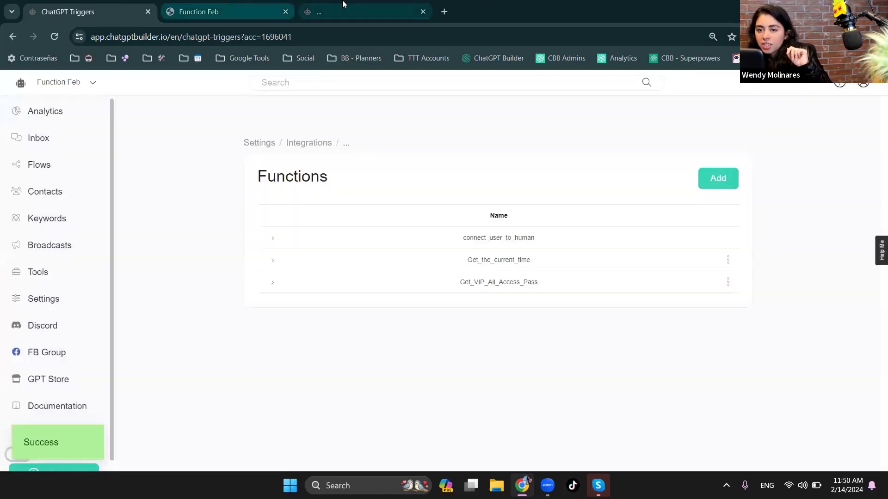
- Return to the Function Feb webchat and send the message "i want to get the vip pass"
click(343, 4)
click(222, 12)
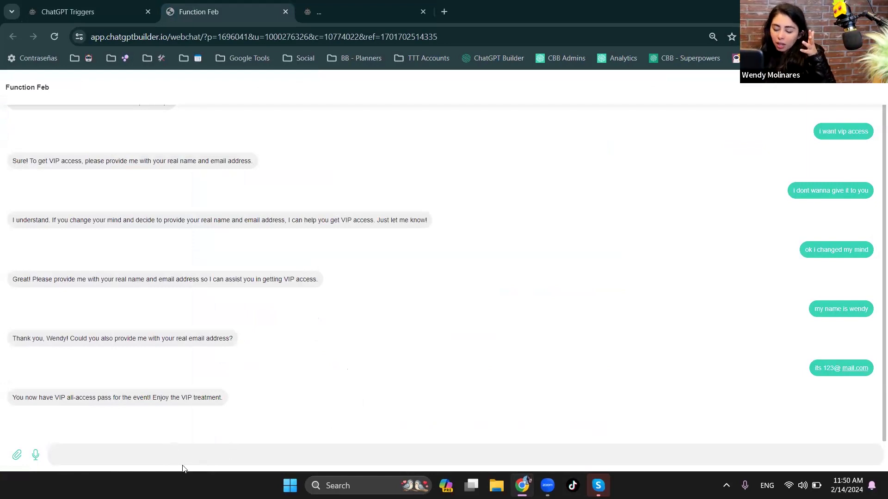
text(i)
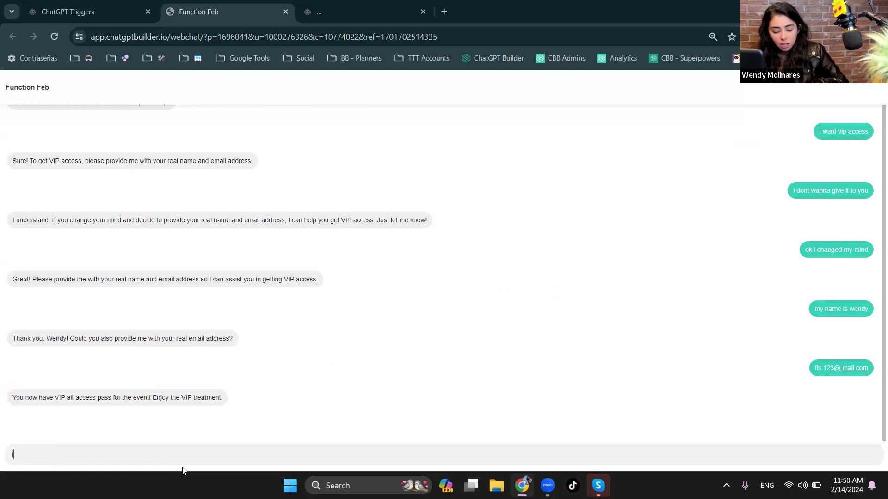
text( want to g)
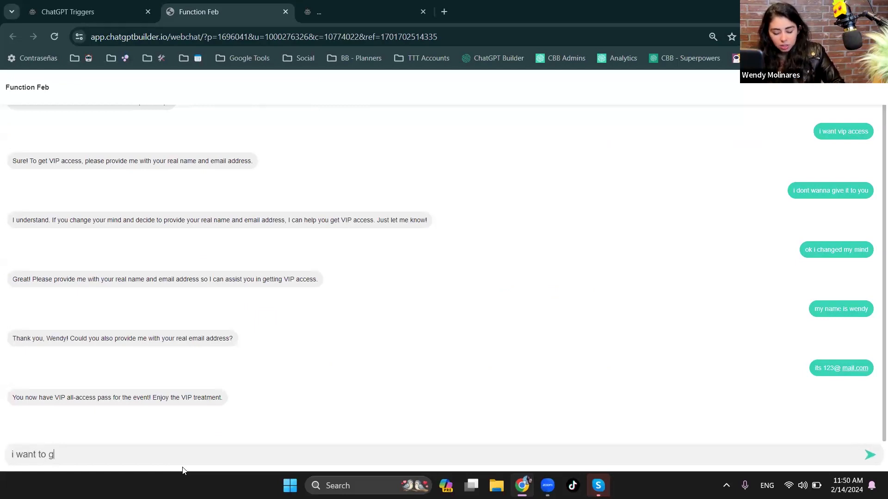
text(et the vip pass)
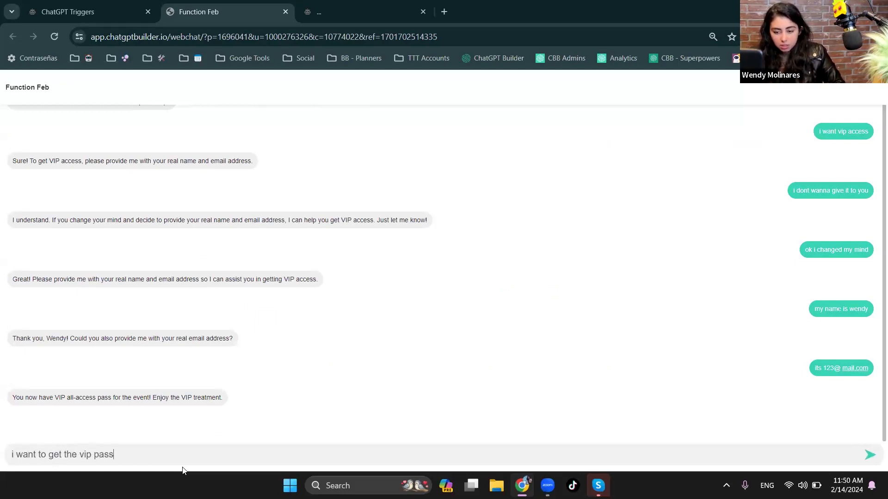
key(Return)
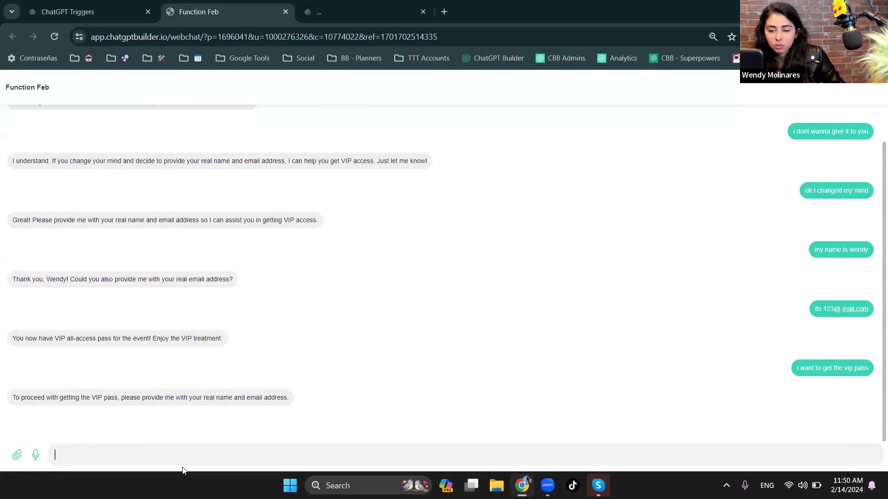
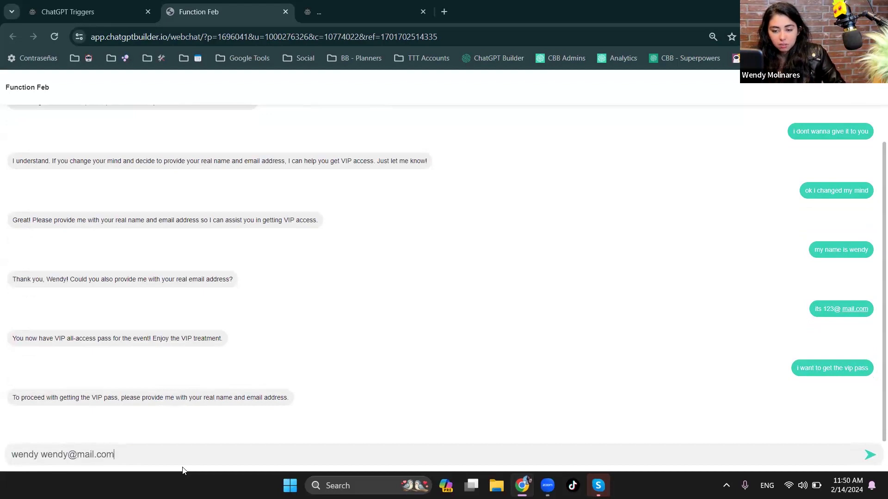
- Reply to the bot with the contact's first name and a test email address
key(Return)
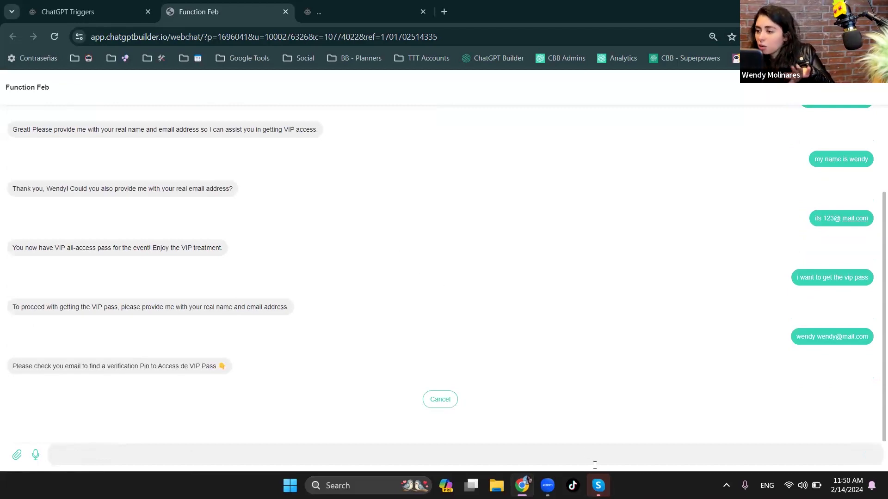
- Cancel the PIN verification and send the message "i need to give another email for my pass"
click(439, 401)
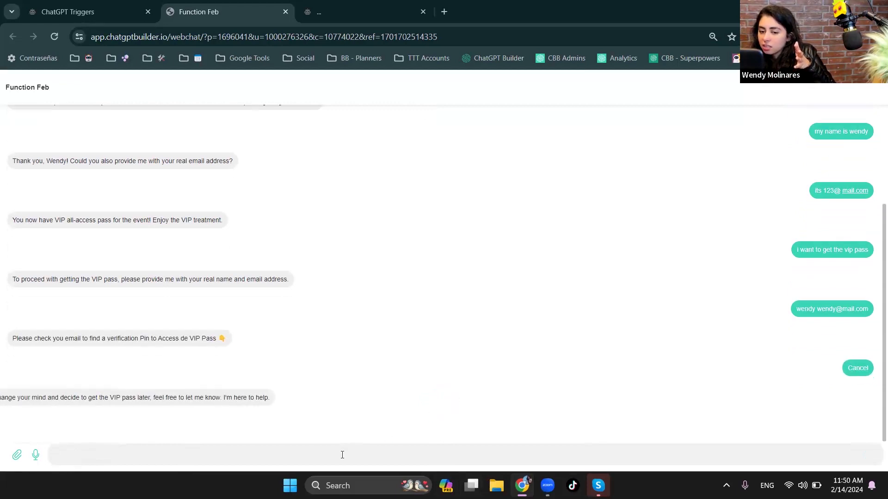
click(323, 454)
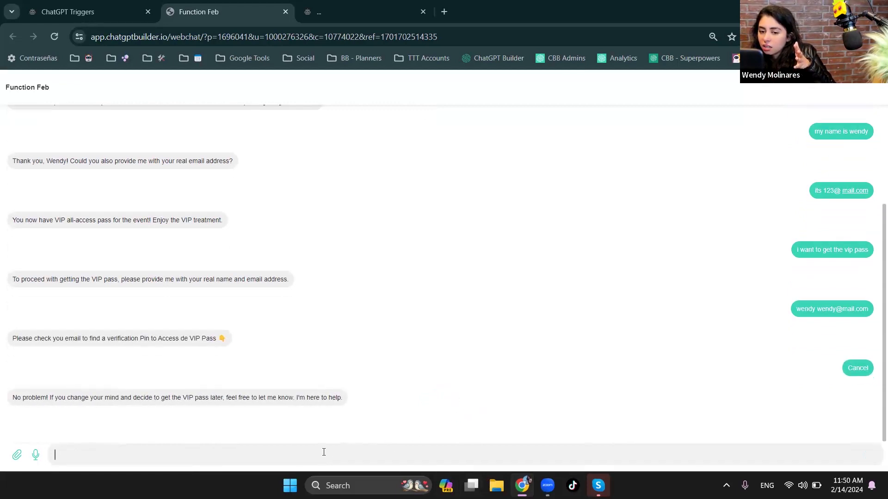
text(i need to give another email for my )
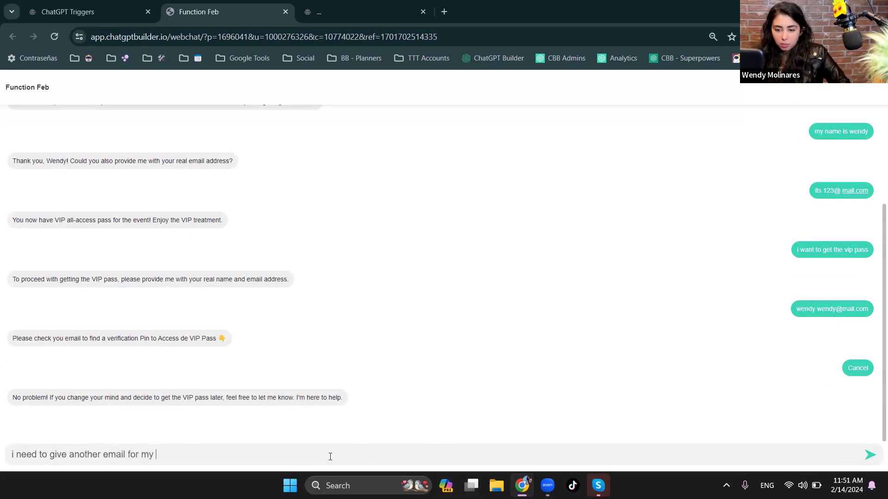
text(pass)
key(Return)
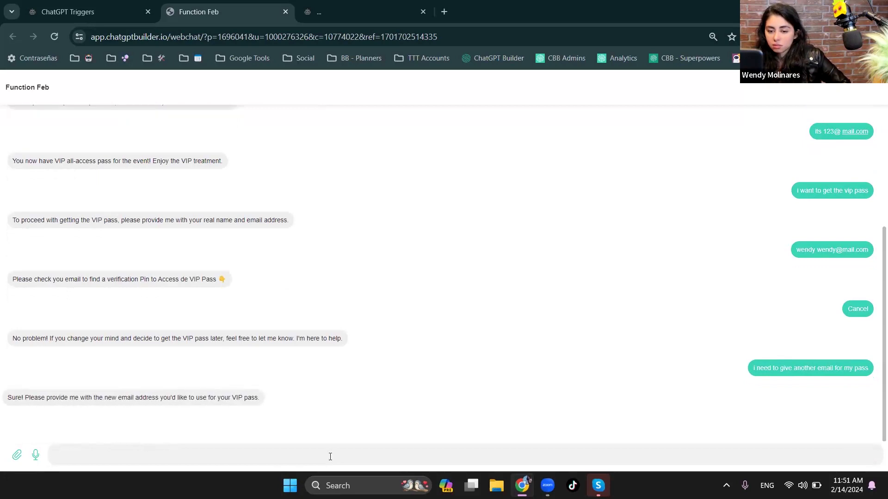
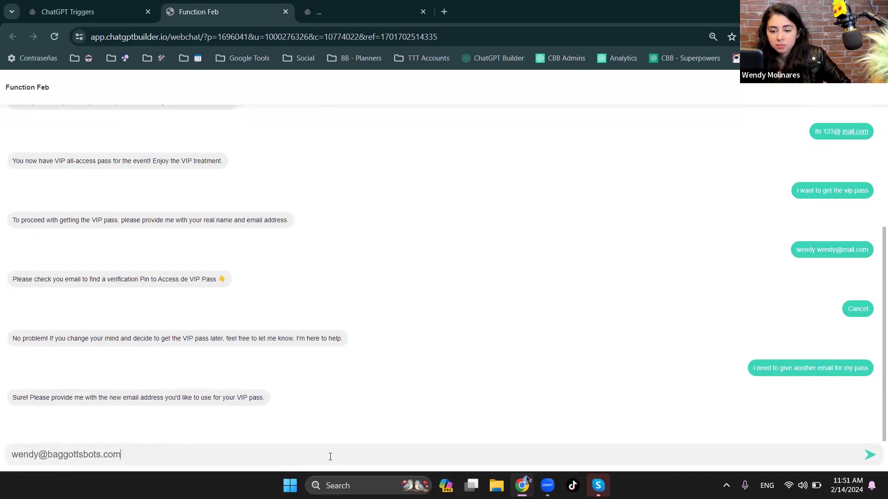
- Send the contact's new email address as the reply in the webchat
key(Return)
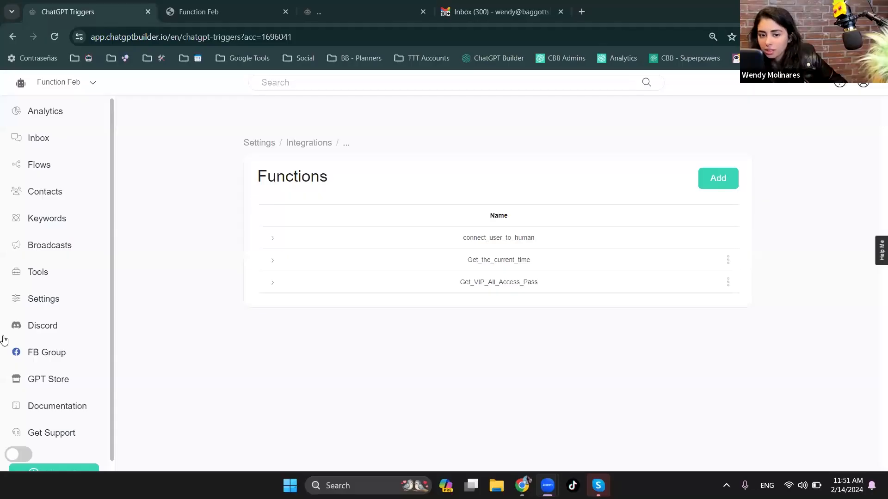
- Open the Error Log of the flows and examine the descriptions of the SendGrid entries
click(30, 169)
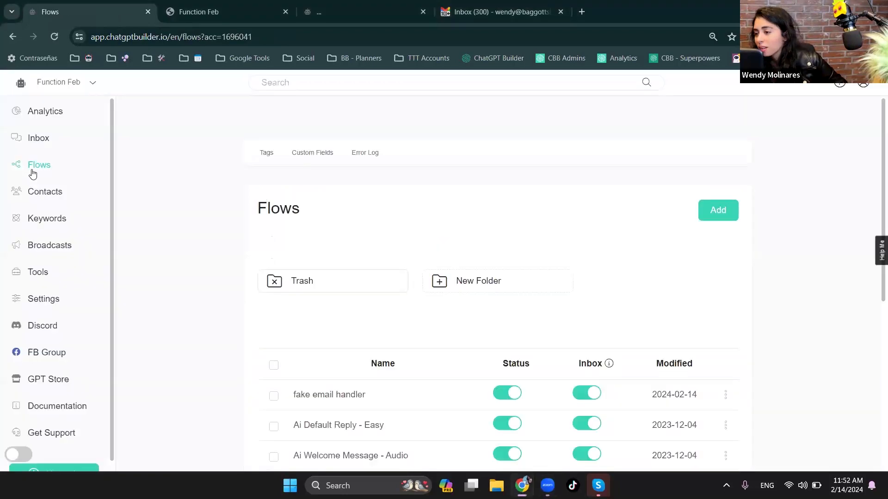
click(361, 157)
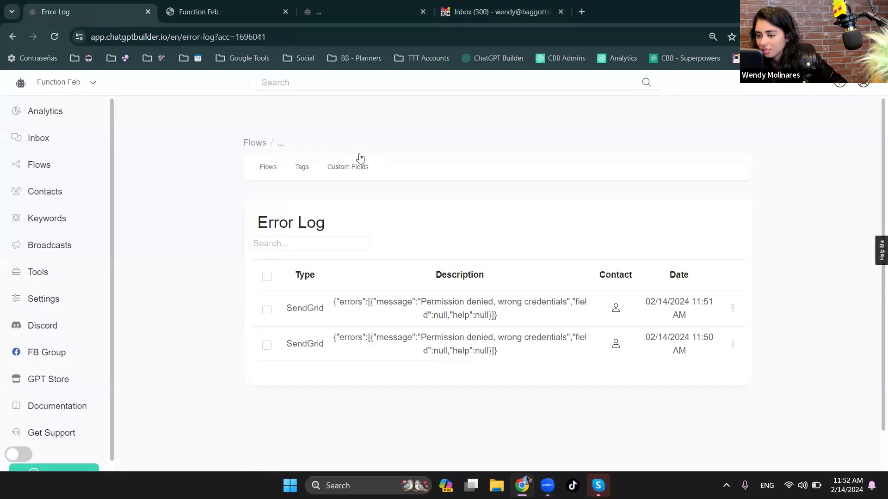
triple_click(466, 303)
triple_click(483, 346)
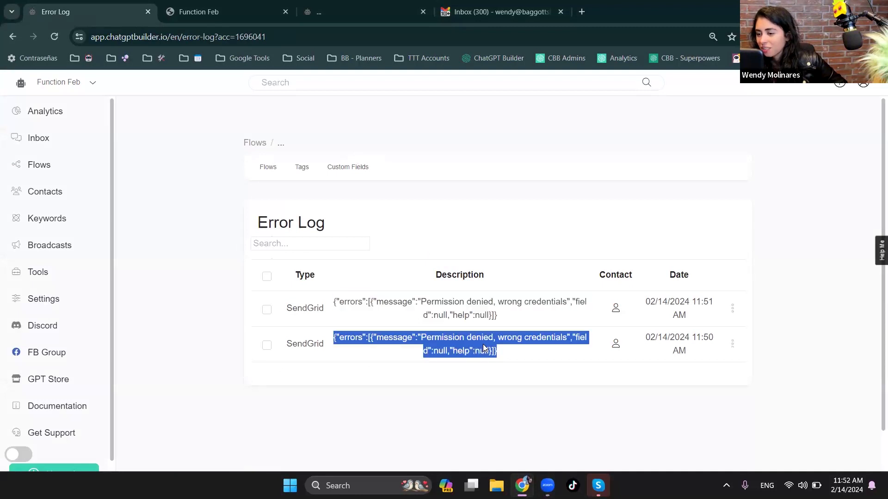
- Expand the Email channel in the chatbot settings to check its email provider connection
click(67, 299)
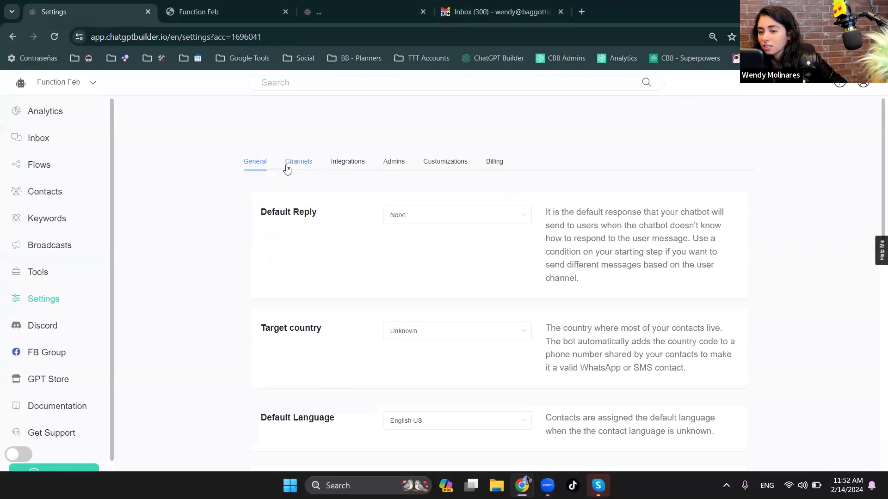
click(287, 170)
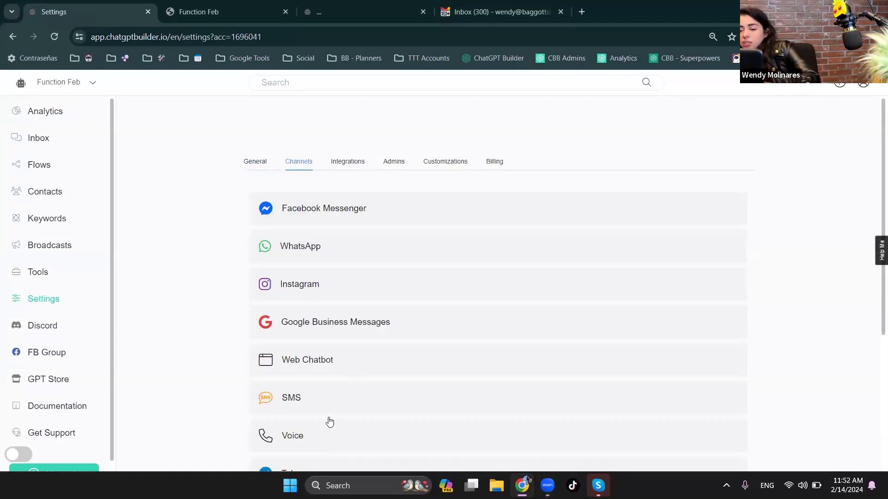
scroll(330, 421, down, 5)
click(281, 303)
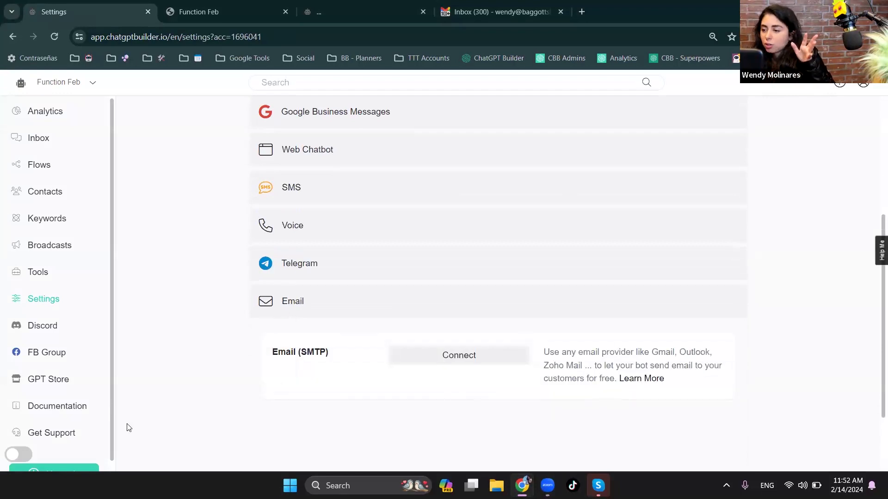
- Show the executed actions in the contact's inbox conversation and copy the generated access PIN
click(41, 140)
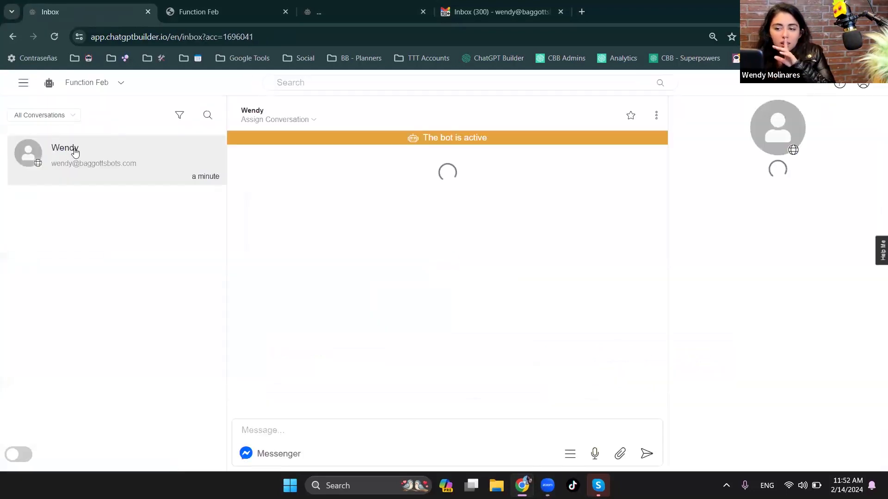
click(679, 426)
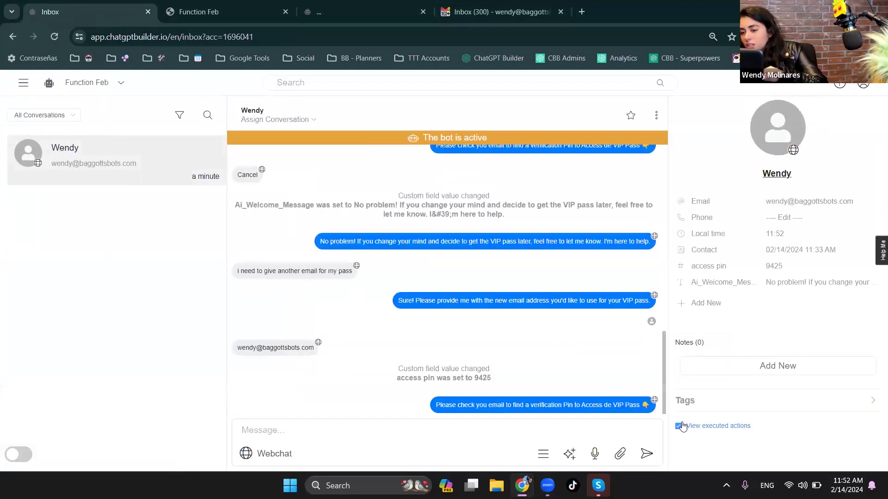
double_click(478, 378)
key(ctrl+c)
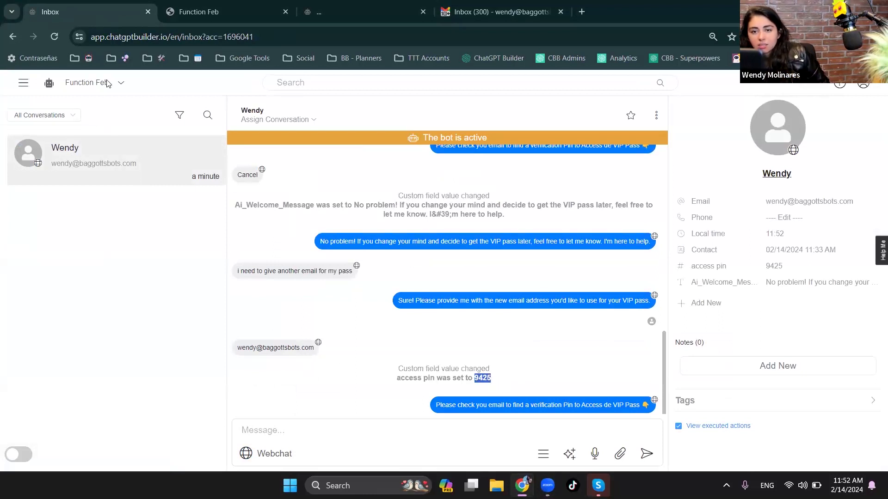
- Send the copied access PIN in the webchat and check the bot's reply
click(331, 7)
click(239, 3)
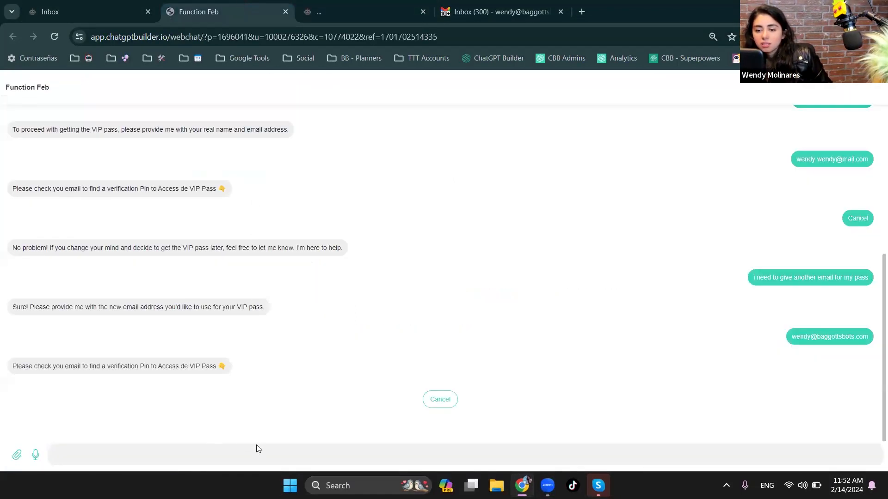
key(ctrl+v)
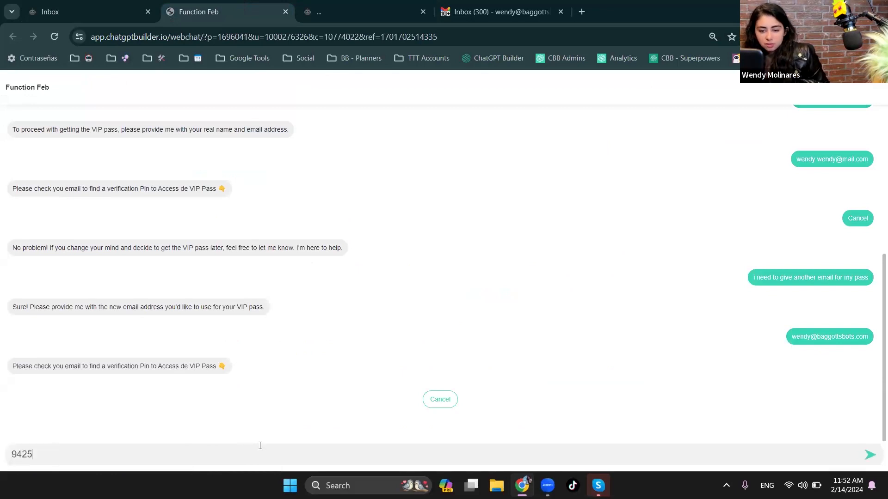
key(Return)
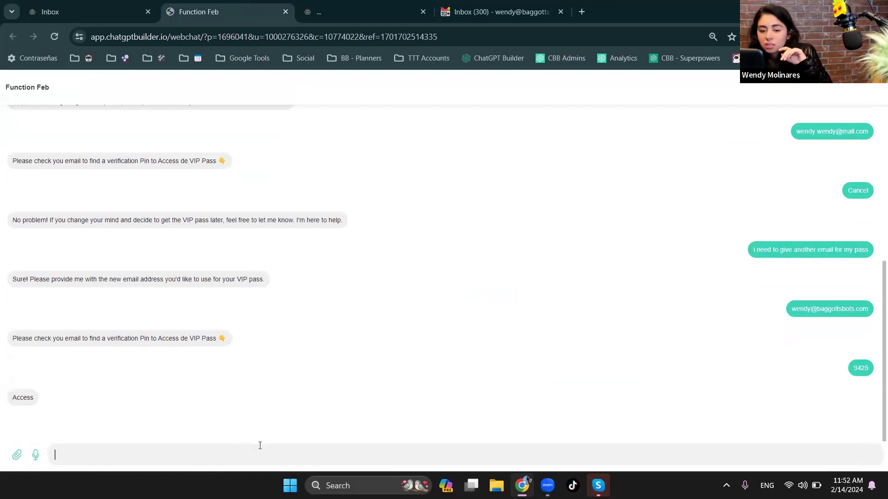
double_click(28, 396)
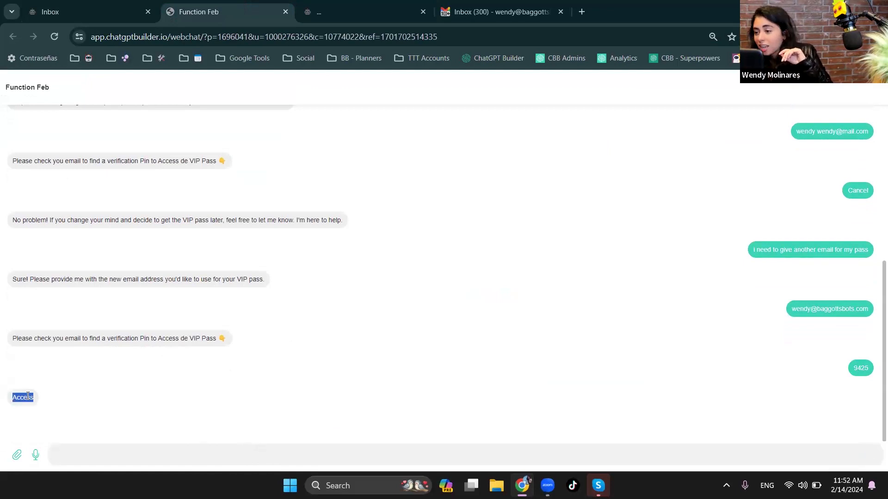
- Request the pass again by sending "i wan access to vip" in the webchat
click(100, 448)
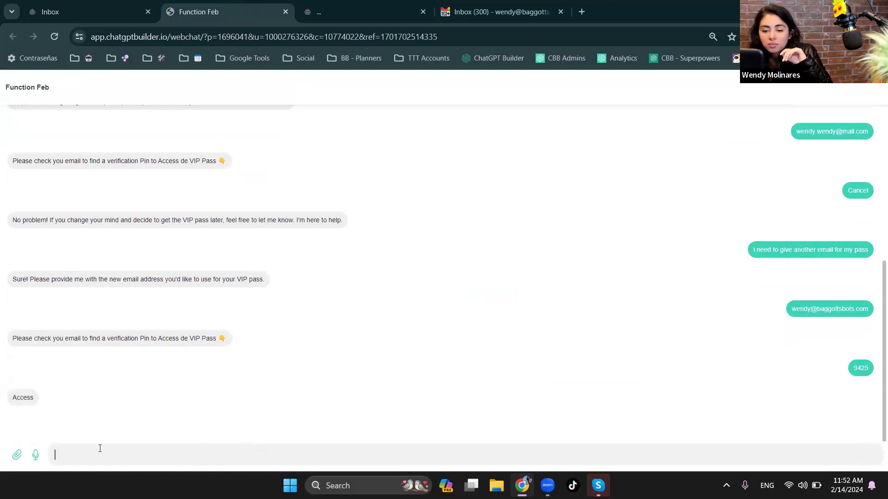
text(i wan acc)
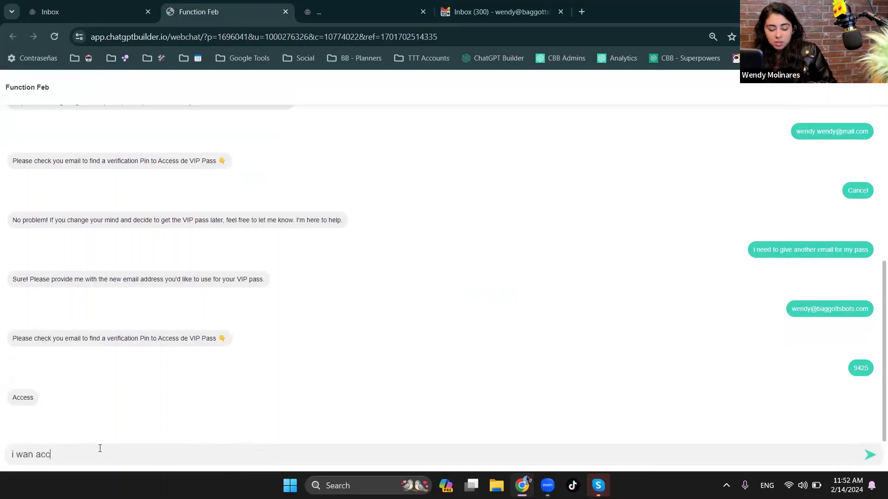
text(ess to v)
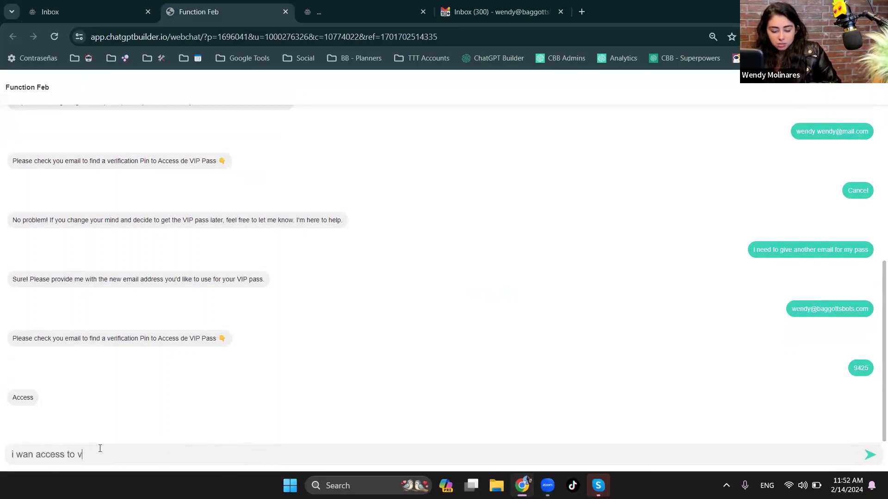
text(ip)
key(Return)
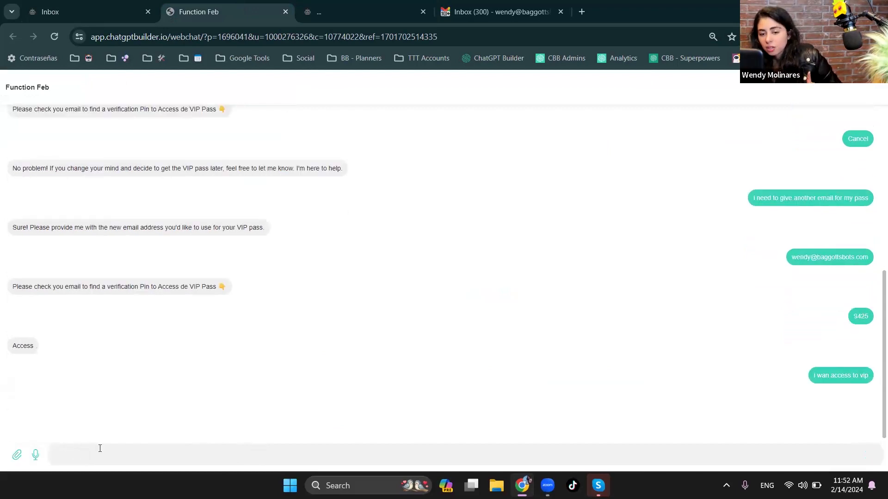
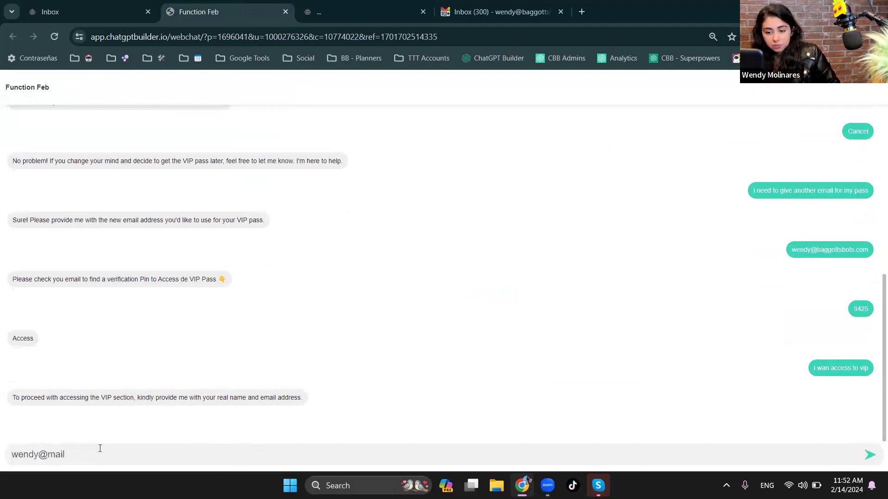
- Answer the repeated request for contact details with a test email address only
key(Return)
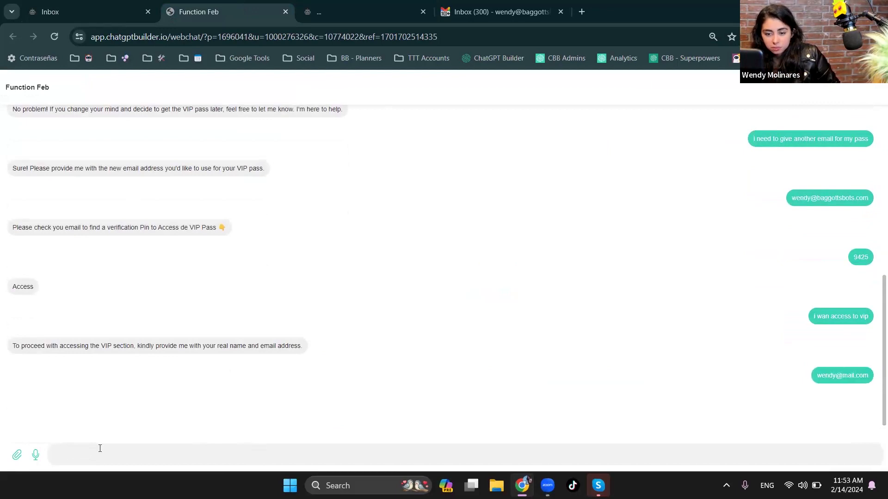
- Send the earlier access PIN in the webchat and inspect the newly generated PIN among the executed actions in the inbox conversation
text(9425)
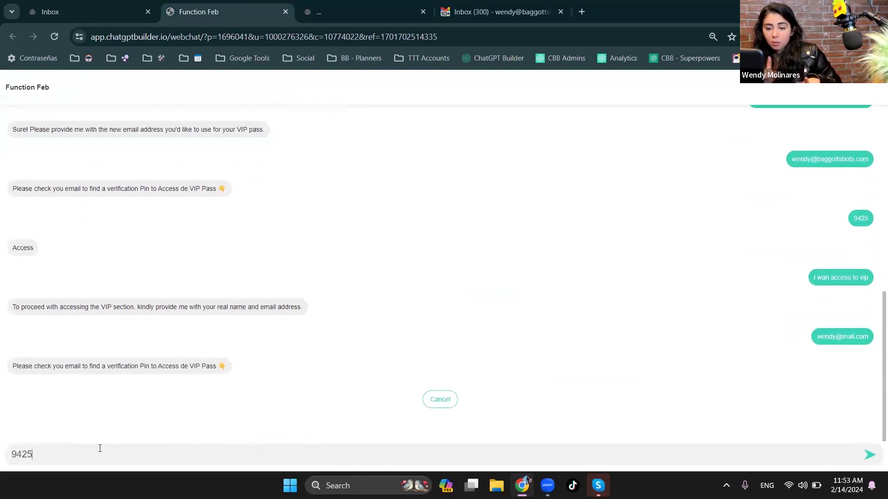
key(Return)
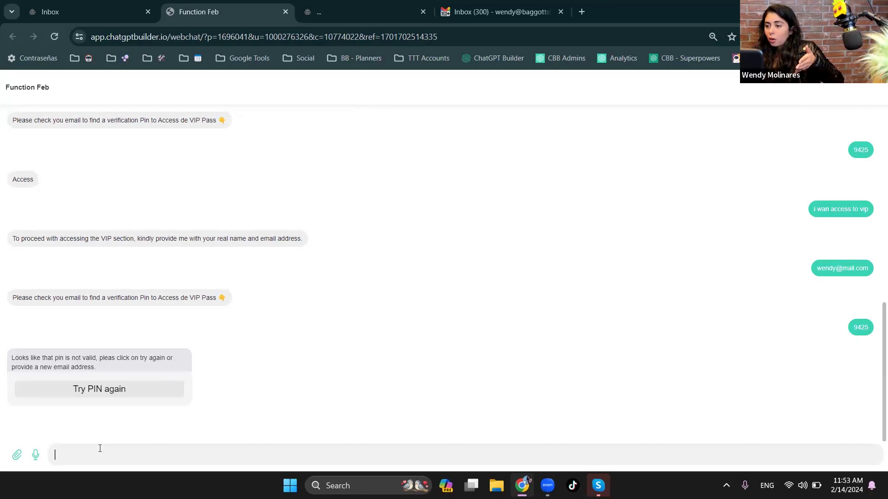
click(46, 14)
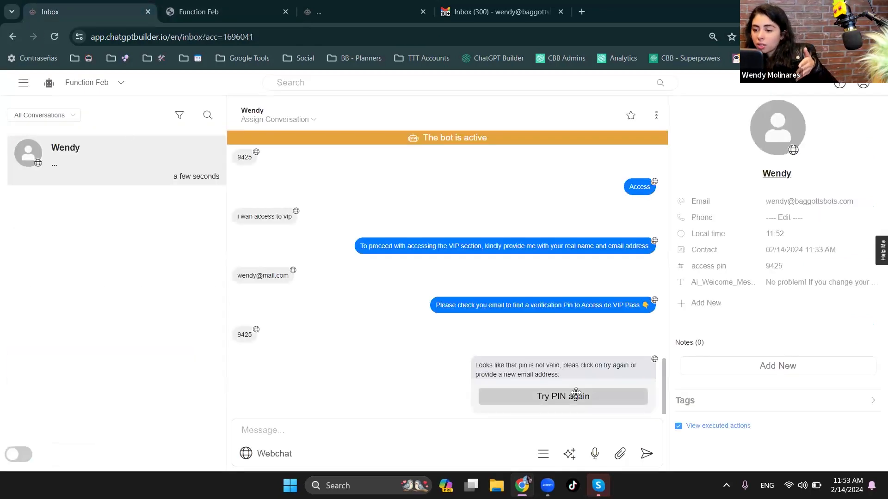
click(678, 426)
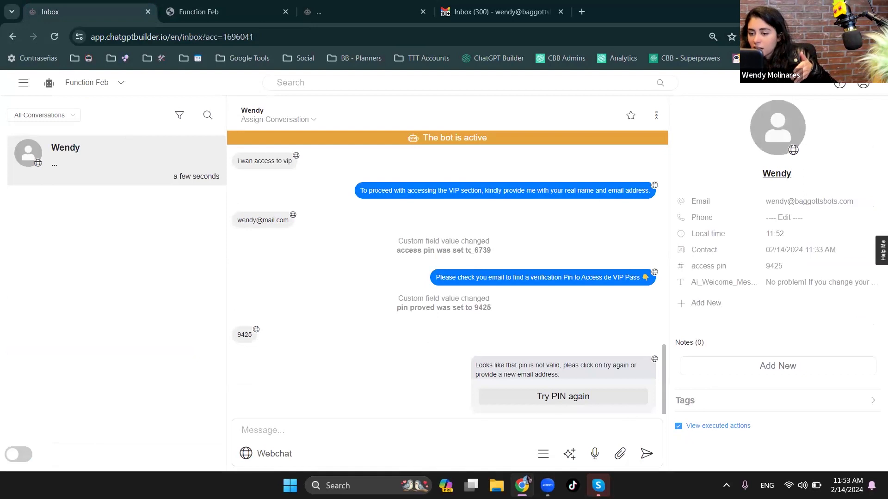
drag(468, 251, 491, 251)
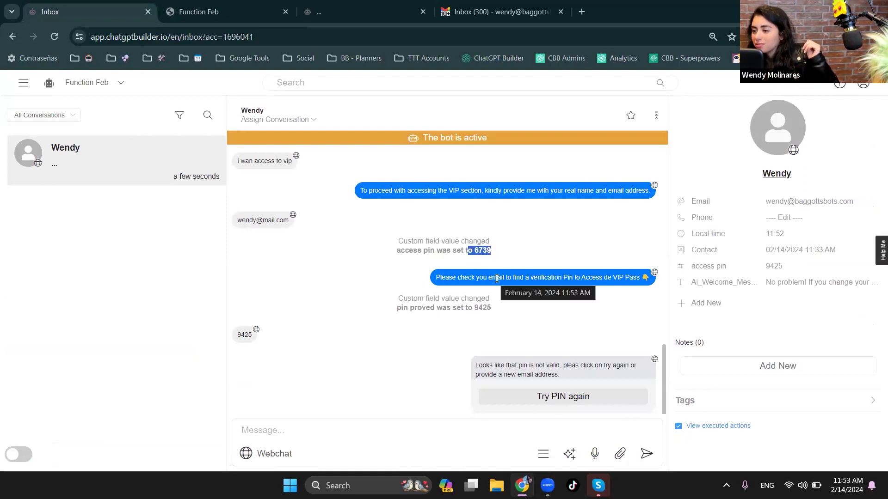
click(512, 240)
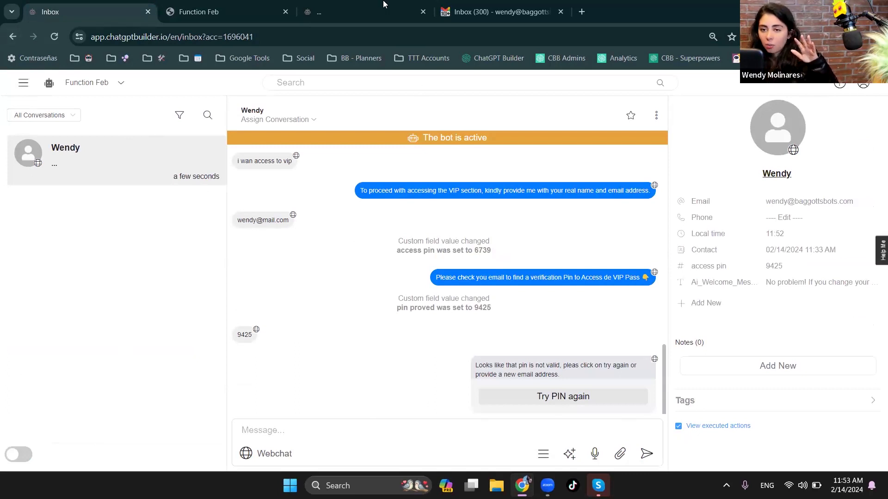
- Send "i want all access" in the webchat and check the bot's reply
click(21, 85)
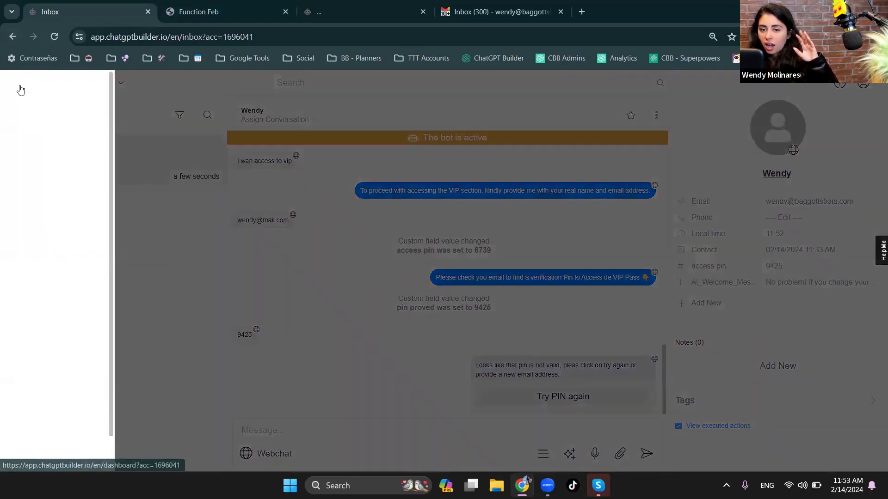
click(305, 261)
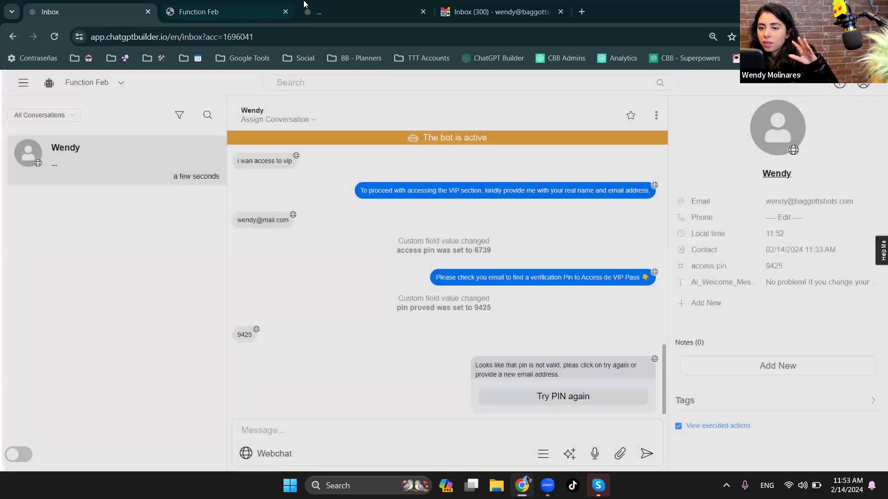
click(313, 4)
click(238, 4)
click(390, 454)
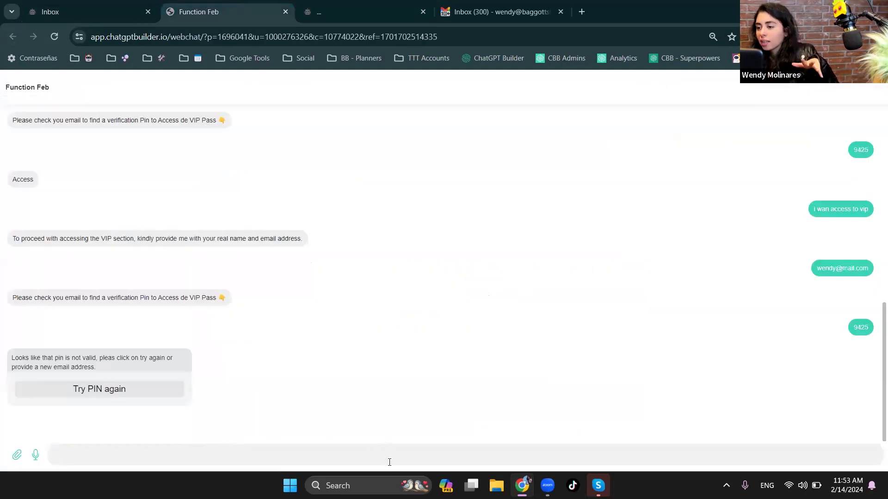
text(i)
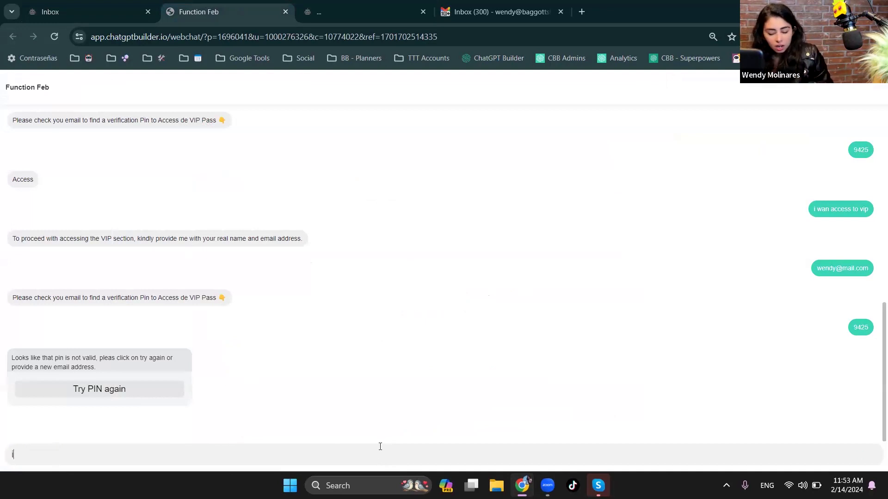
text( want all access)
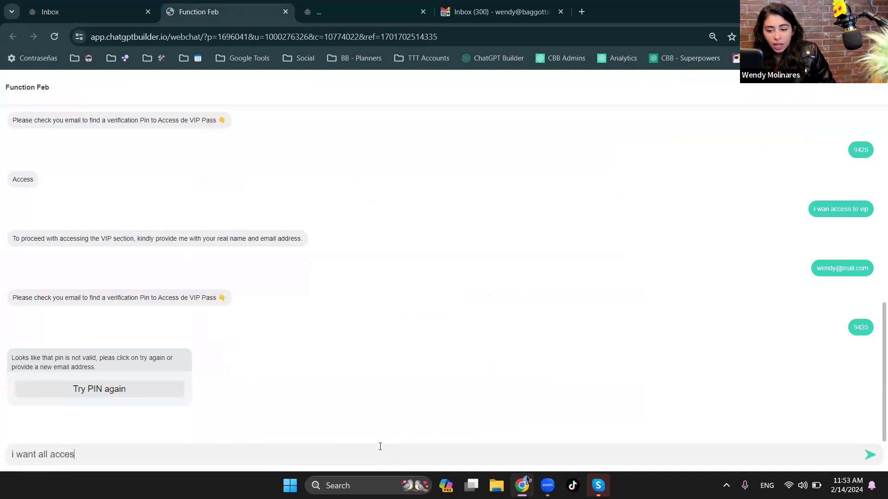
key(Return)
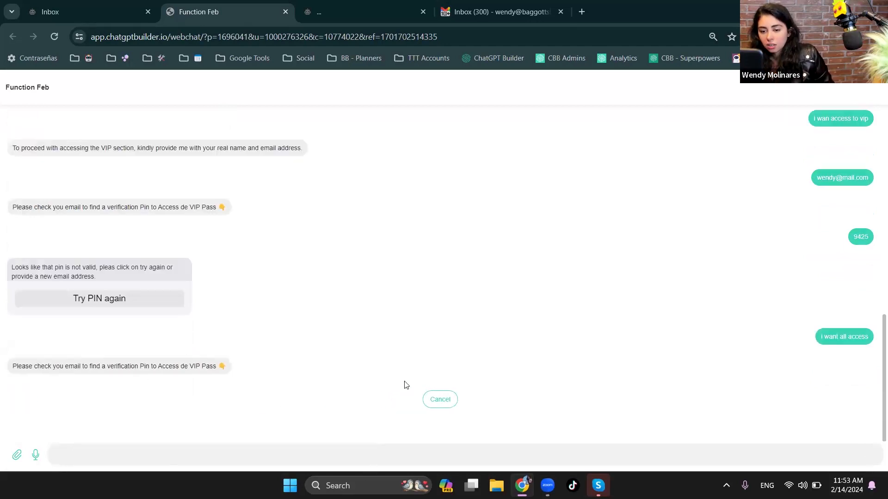
triple_click(65, 369)
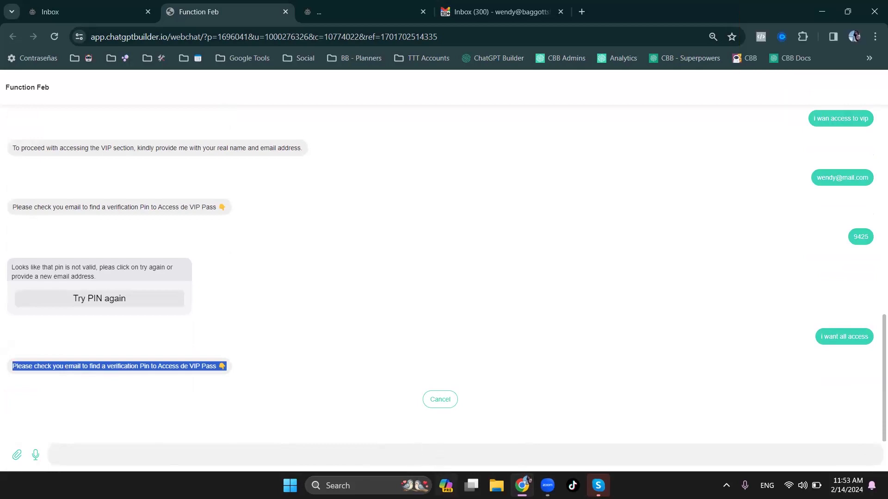
- Open the Get_VIP_All_Access_Pass function from the Prompt Engineering integration for editing and close the mailbox tab
click(121, 5)
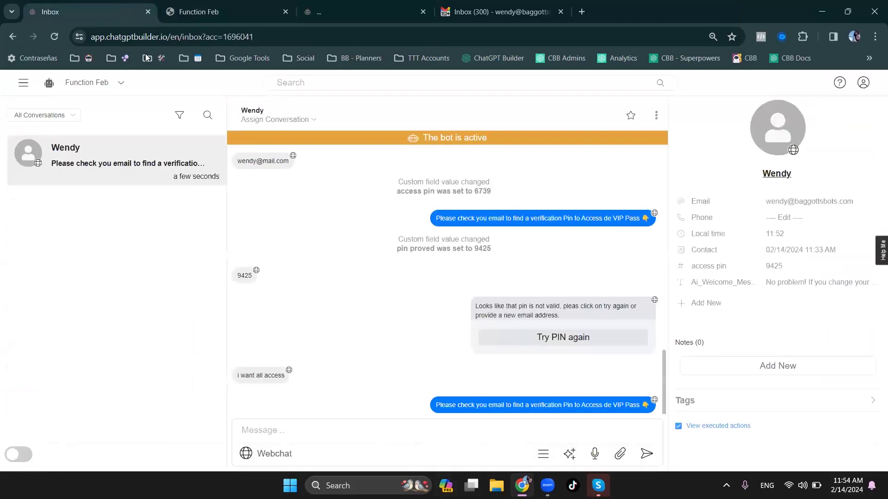
click(27, 82)
click(55, 272)
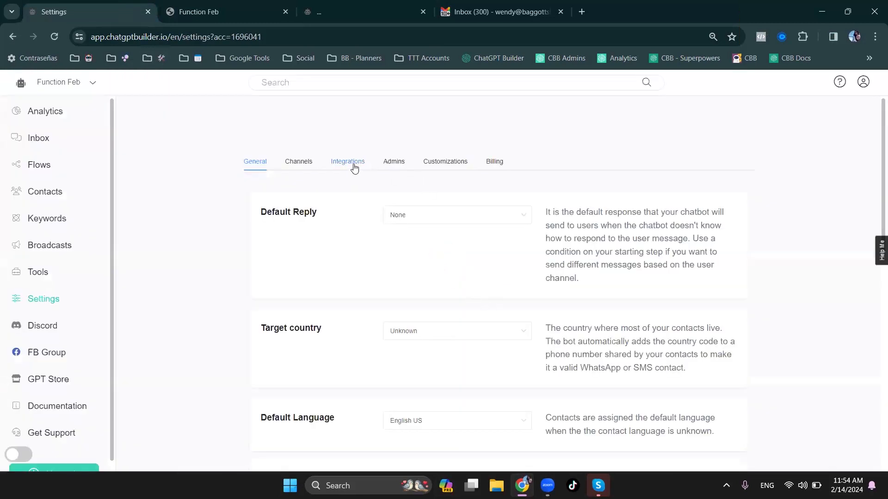
click(338, 165)
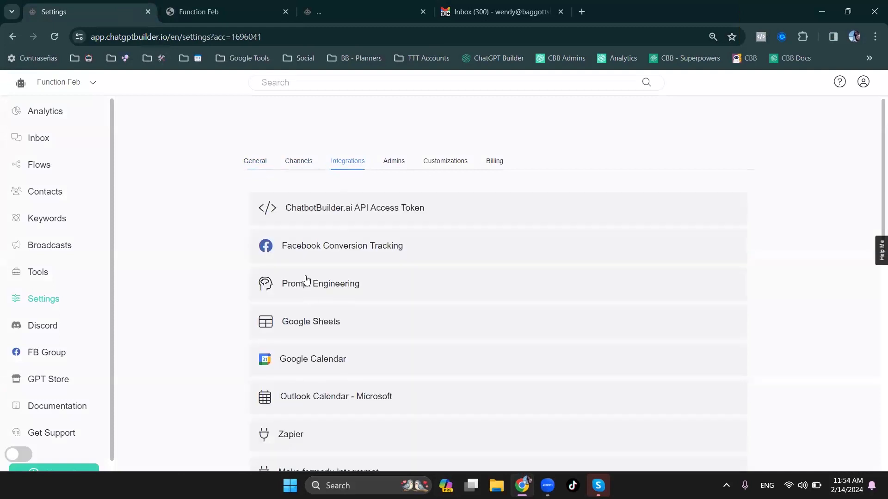
click(306, 280)
scroll(374, 367, down, 5)
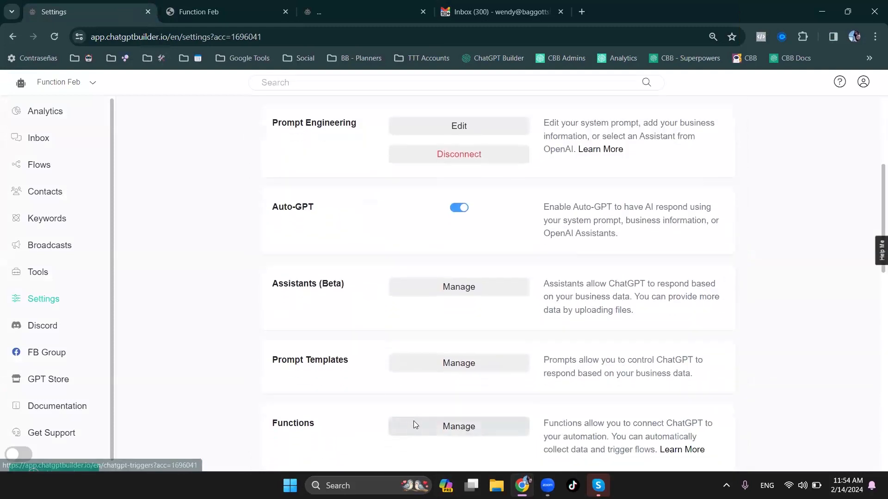
click(413, 425)
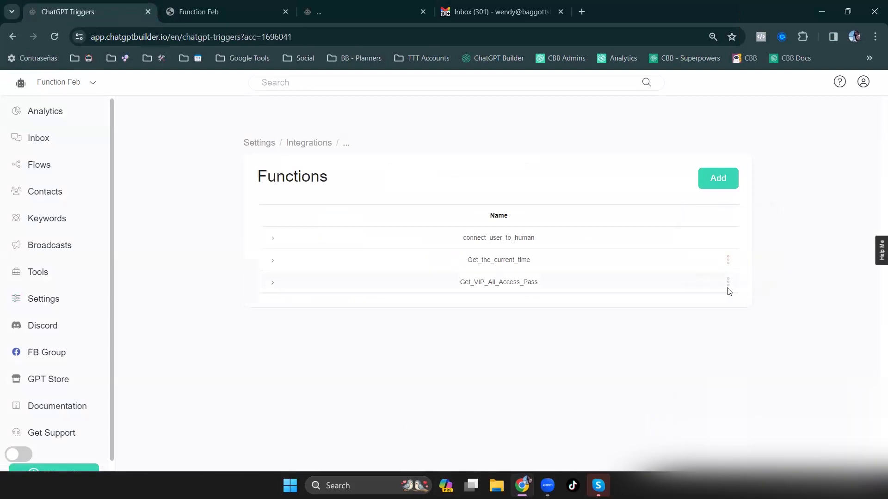
click(728, 283)
click(719, 215)
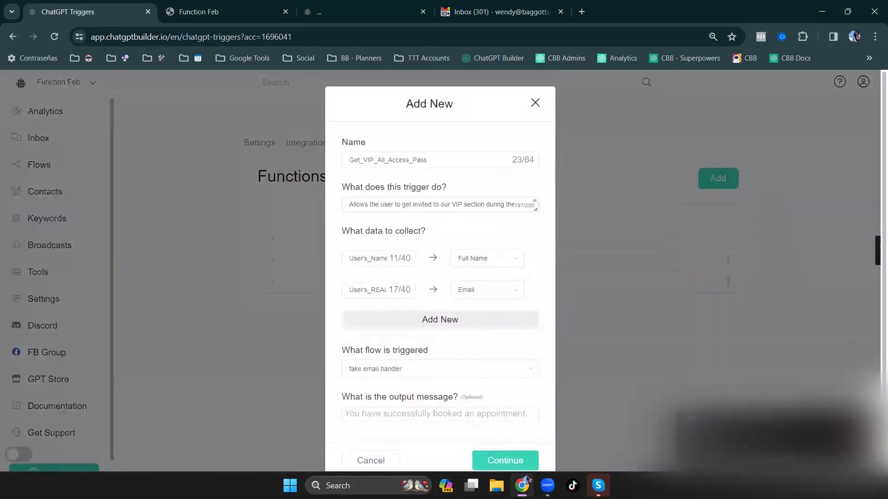
click(560, 12)
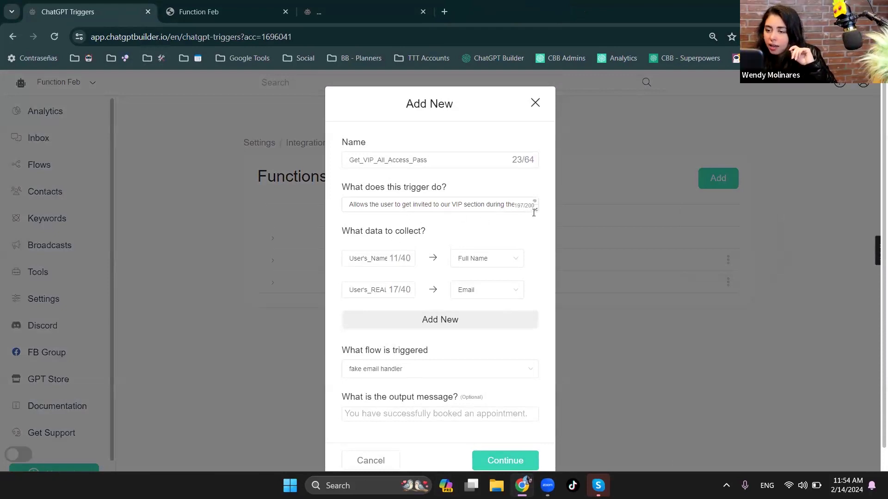
drag(535, 210, 544, 316)
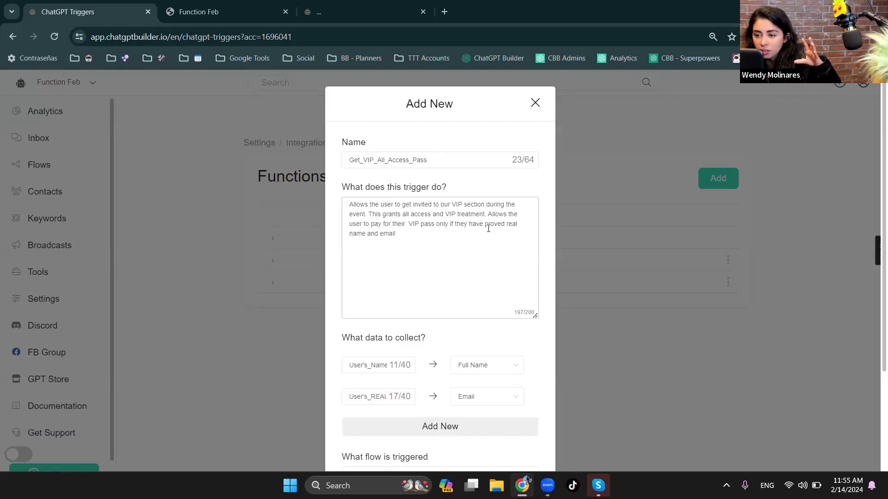
click(463, 241)
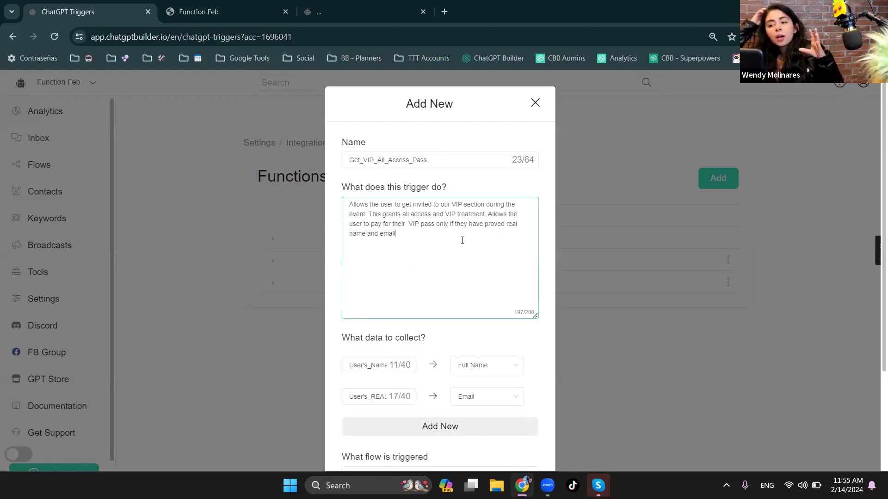
key(Return)
key(Return)
text(A)
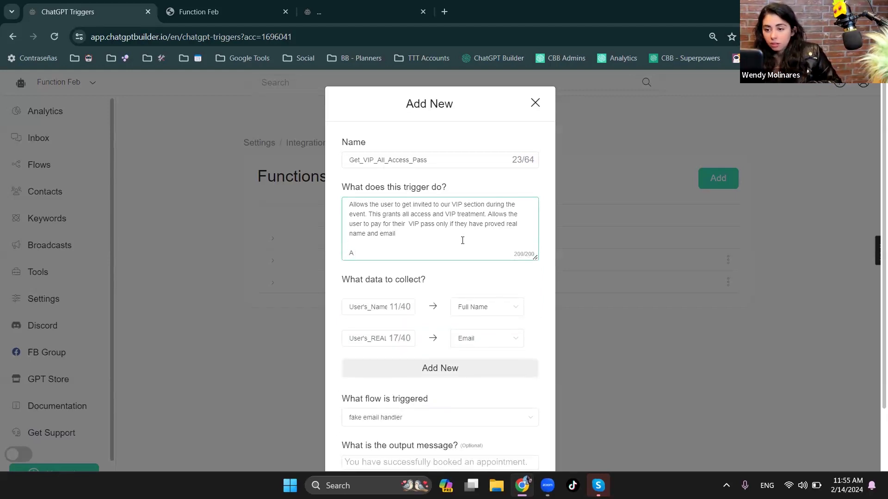
key(BackSpace)
key(BackSpace)
key(BackSpace)
key(BackSpace)
key(BackSpace)
key(BackSpace)
text(actual)
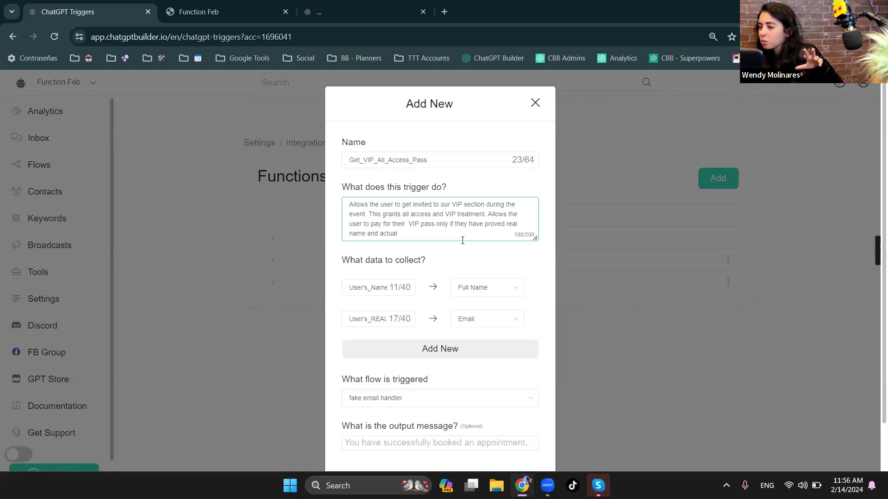
key(BackSpace)
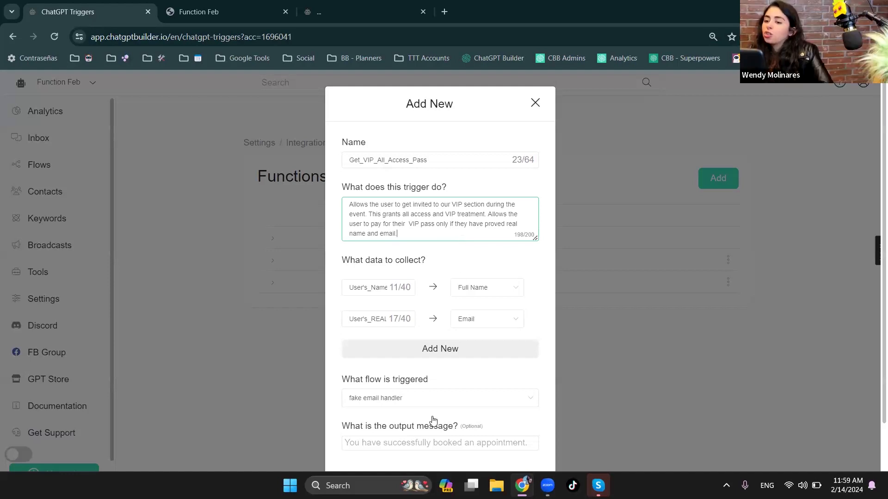
drag(342, 377, 434, 384)
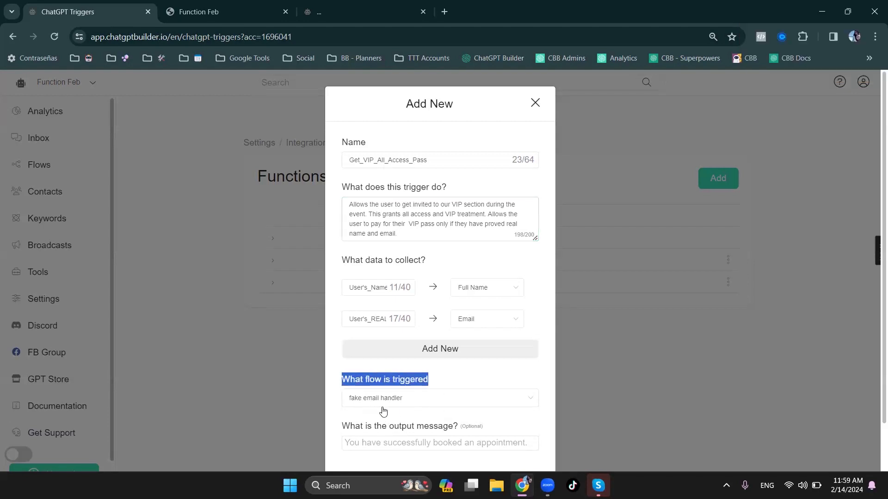
click(257, 4)
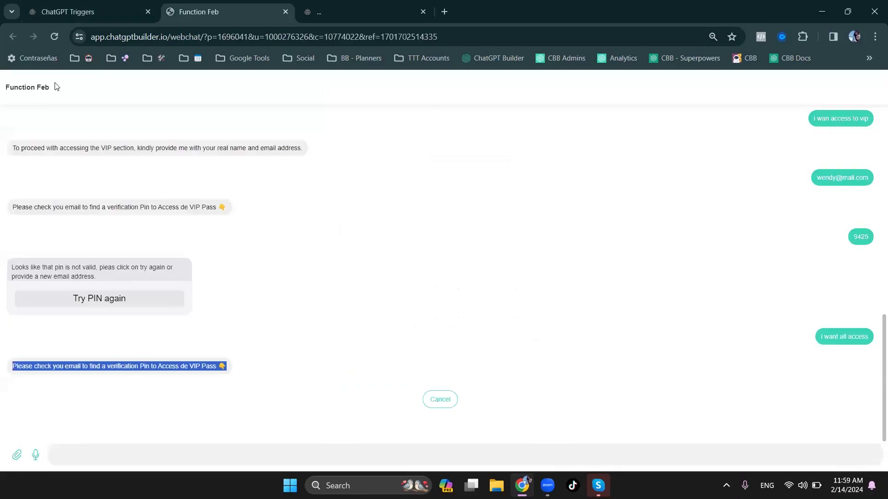
click(117, 15)
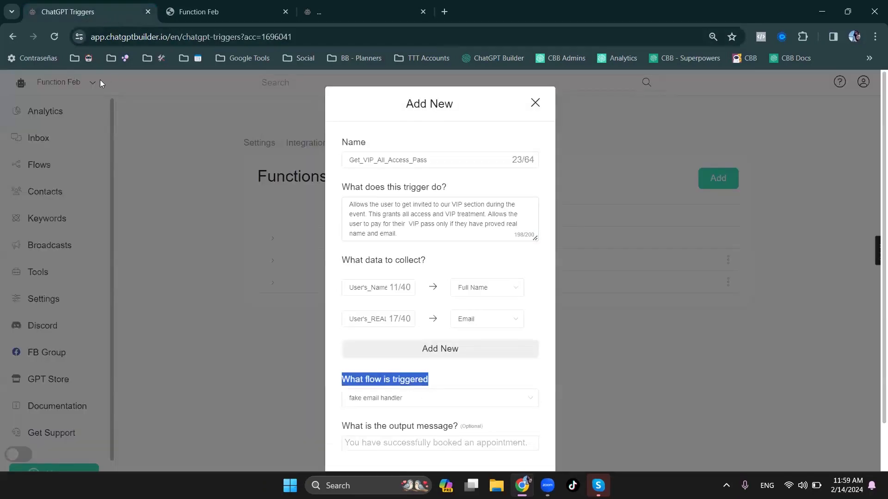
click(535, 103)
- Open the fake email handler flow in a separate browser tab and insert an Add Tag action after Generate Random Number/Text in Actions #1
right_click(42, 162)
click(125, 174)
click(241, 6)
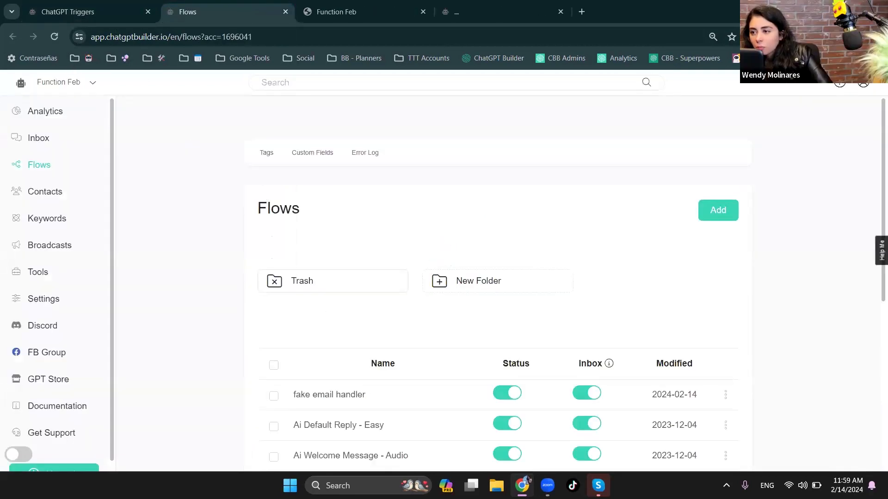
click(331, 395)
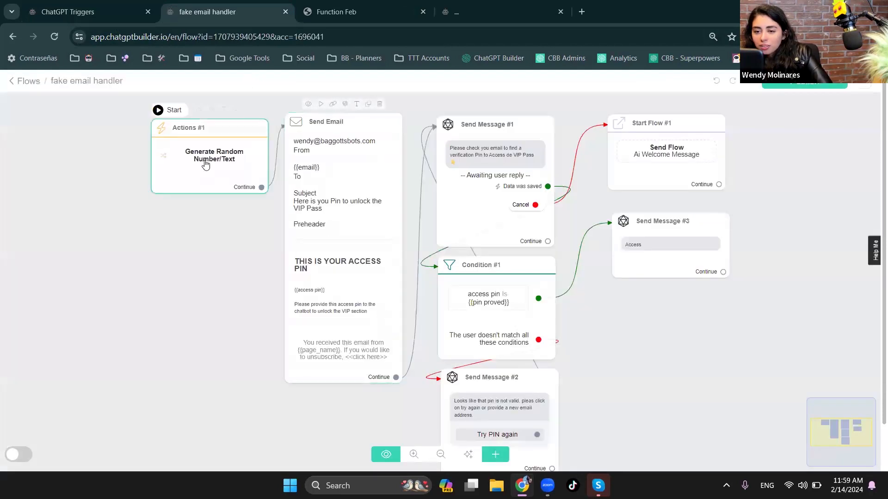
click(205, 165)
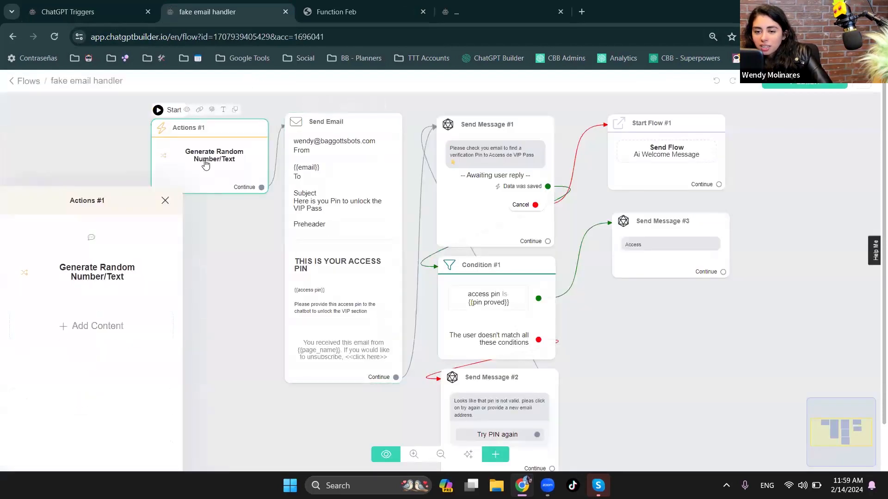
click(87, 238)
mouse_move(63, 261)
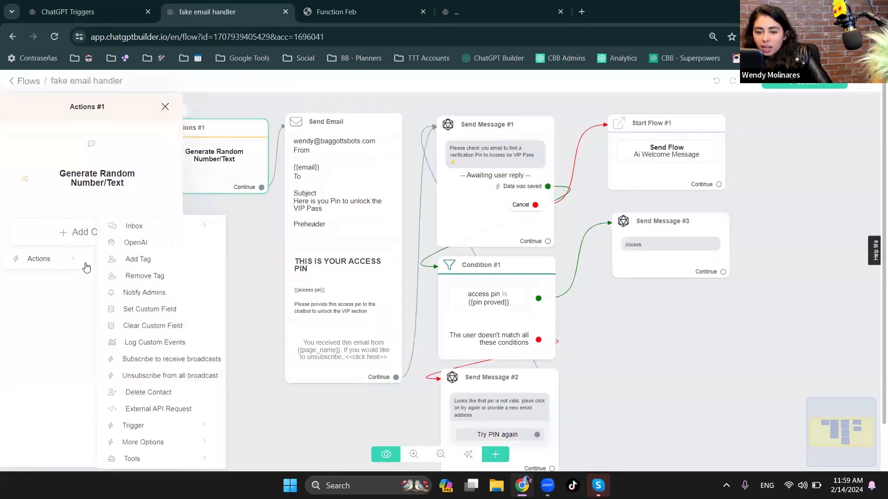
click(128, 259)
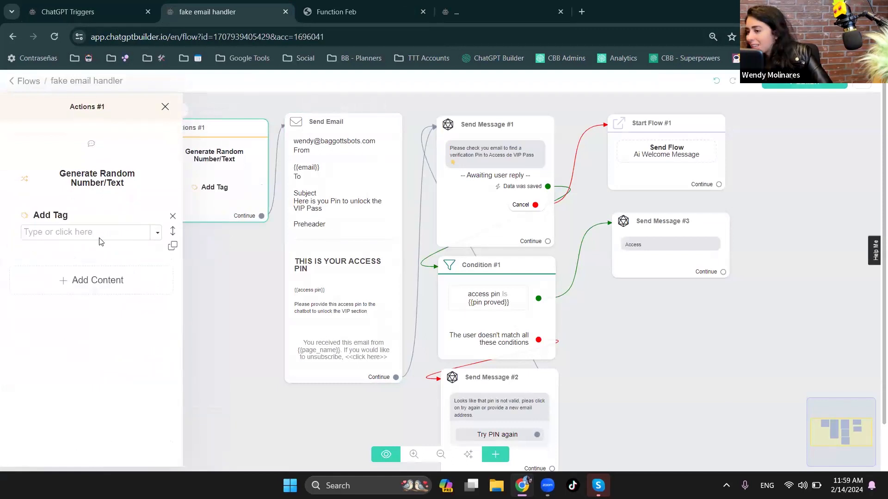
- Open the Get_VIP_All_Access_Pass function for editing and check which flow it triggers
click(104, 5)
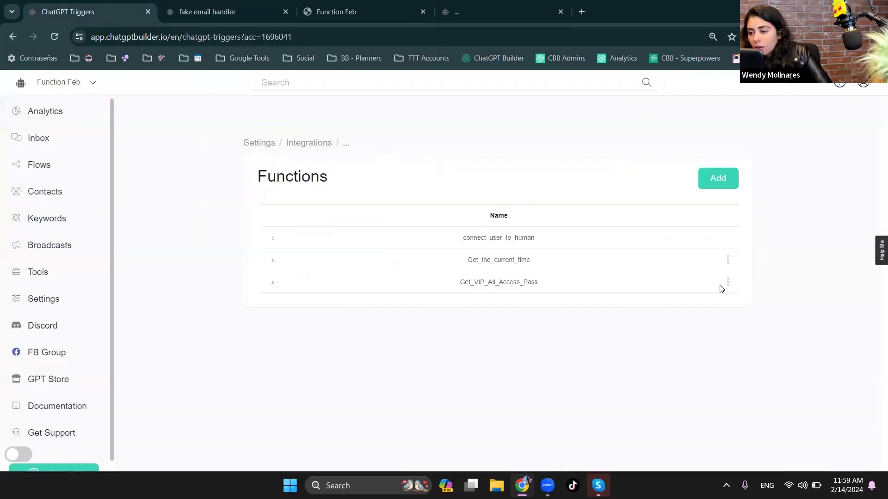
click(727, 283)
click(707, 218)
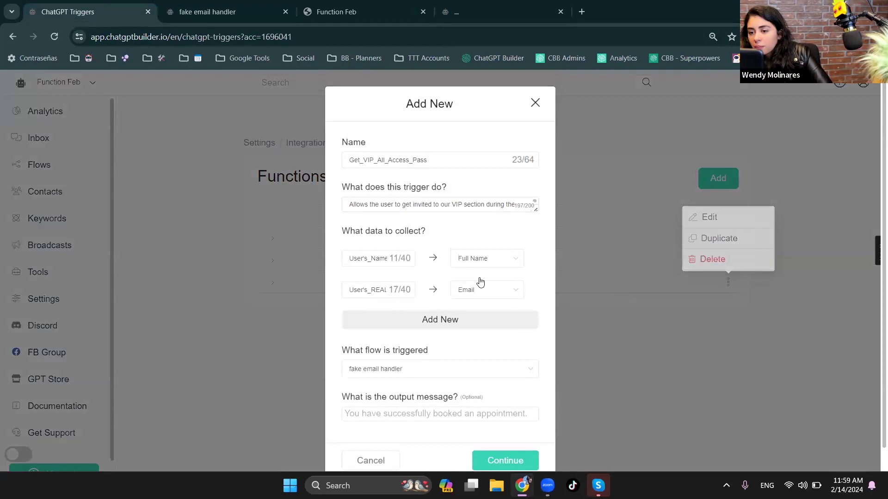
drag(348, 355, 471, 352)
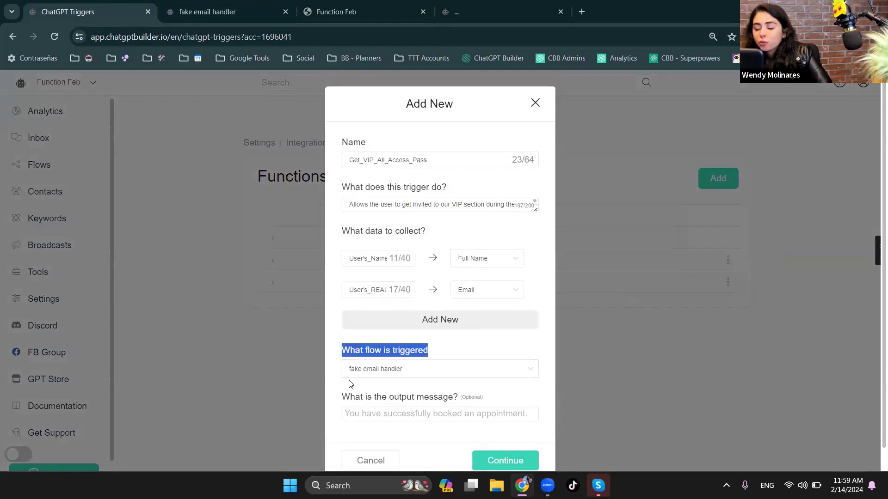
- Leave the fake email handler flow for the flows list and switch to the BUSINESS COACHING account
click(217, 11)
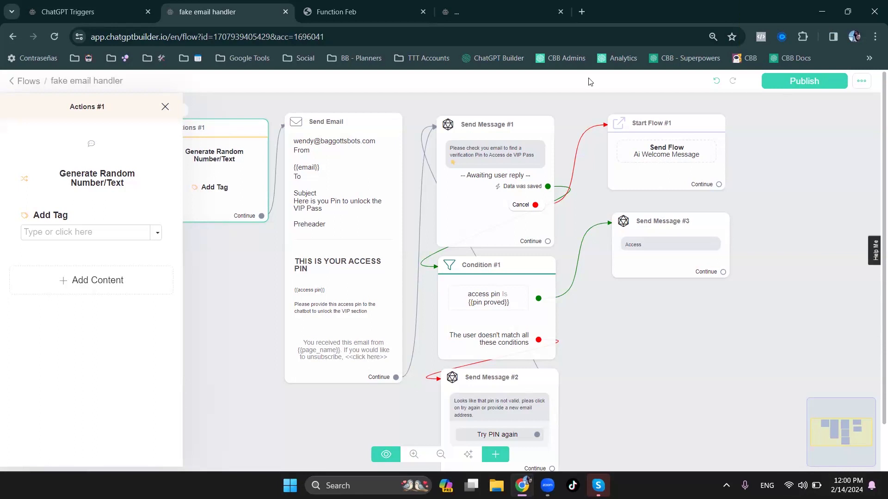
click(31, 87)
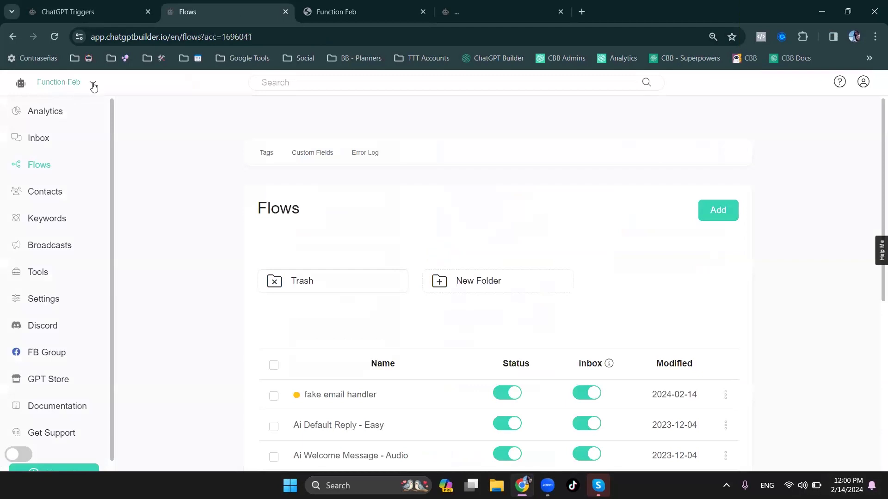
click(93, 85)
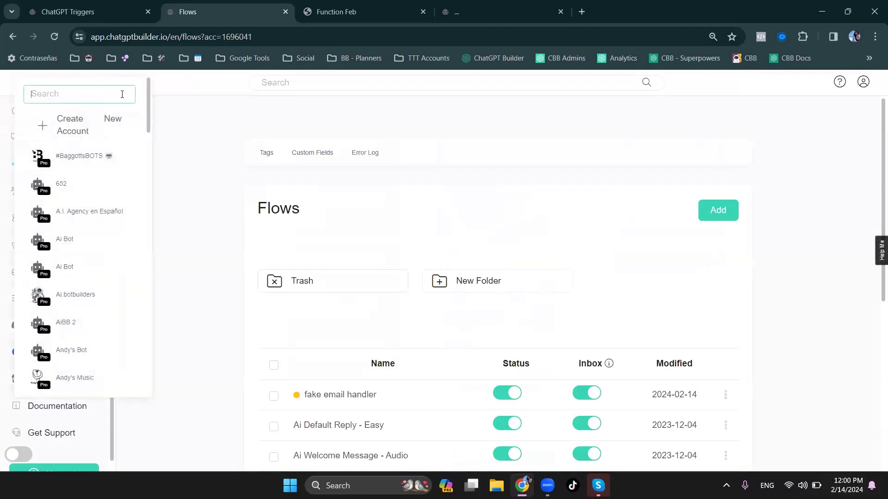
text(coach)
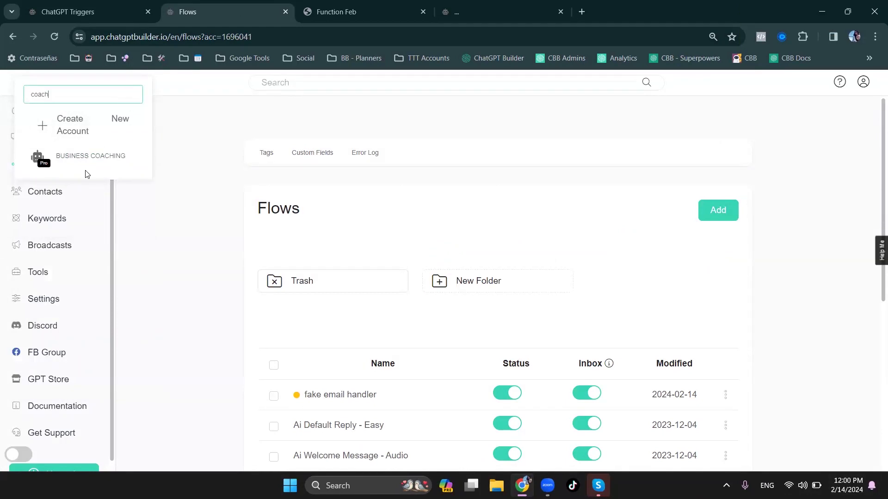
click(90, 157)
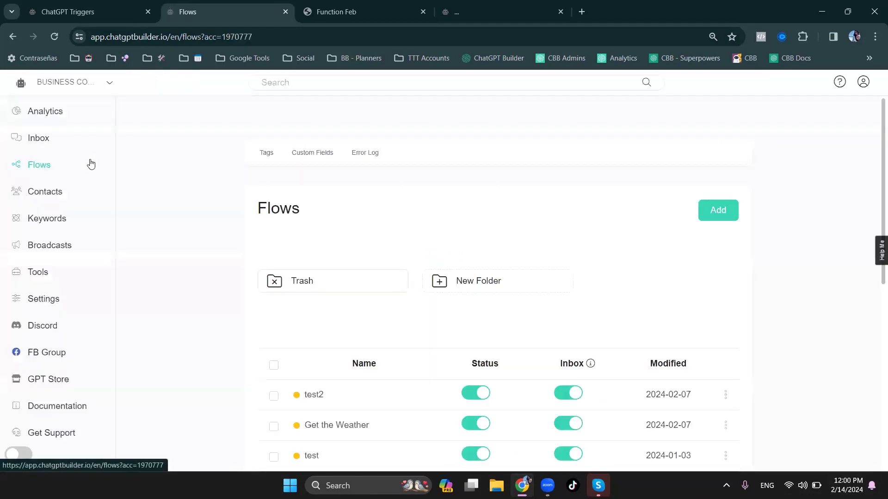
- Expand the Prompt Engineering integration in the BUSINESS COACHING account's settings
click(56, 311)
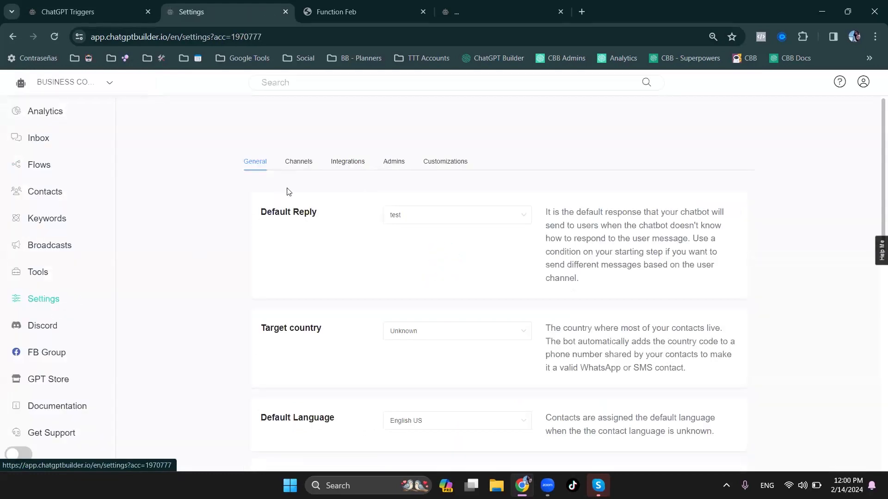
click(340, 166)
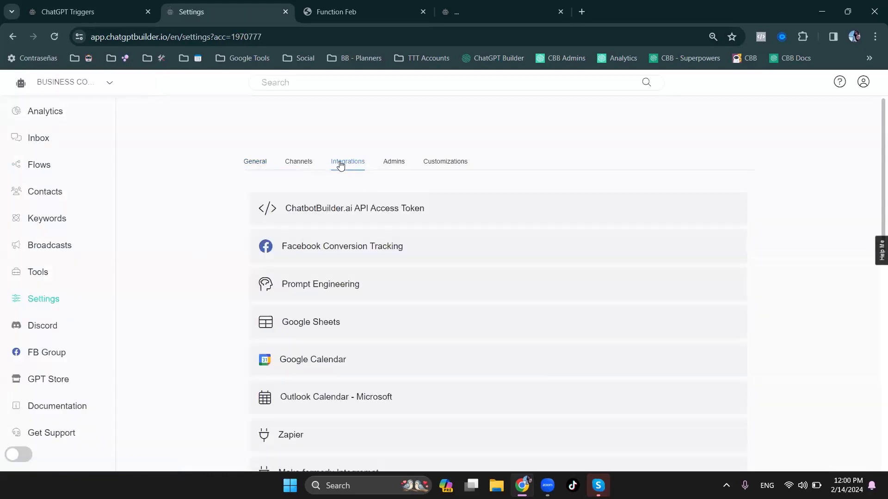
click(324, 283)
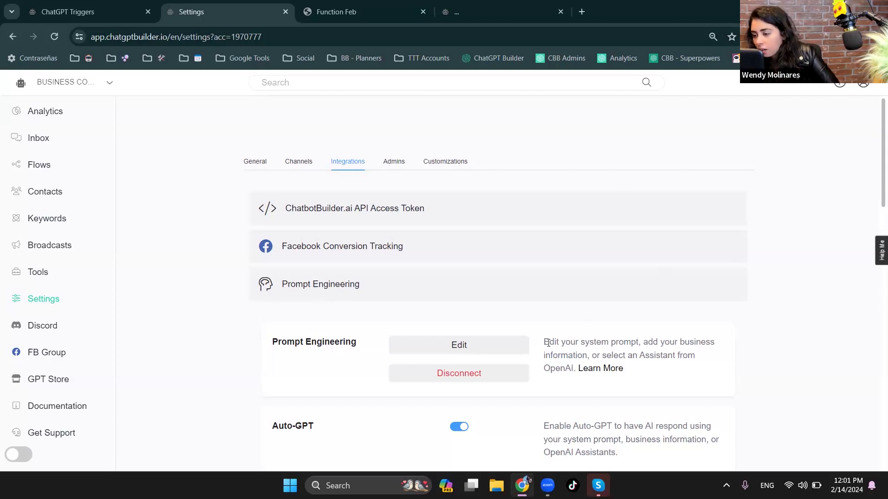
click(67, 92)
click(194, 182)
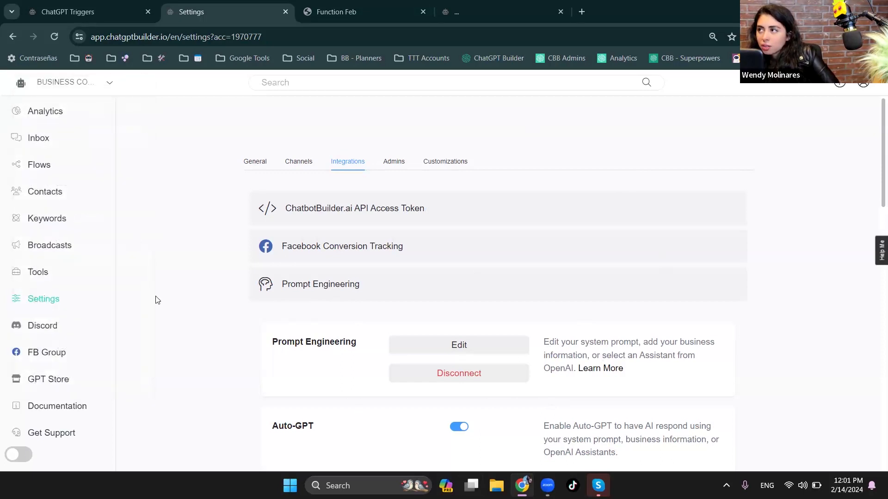
- Open the Prompt Engineering system prompt, examine its ultimate goal section and numbered qualifying questions, and close it
click(451, 342)
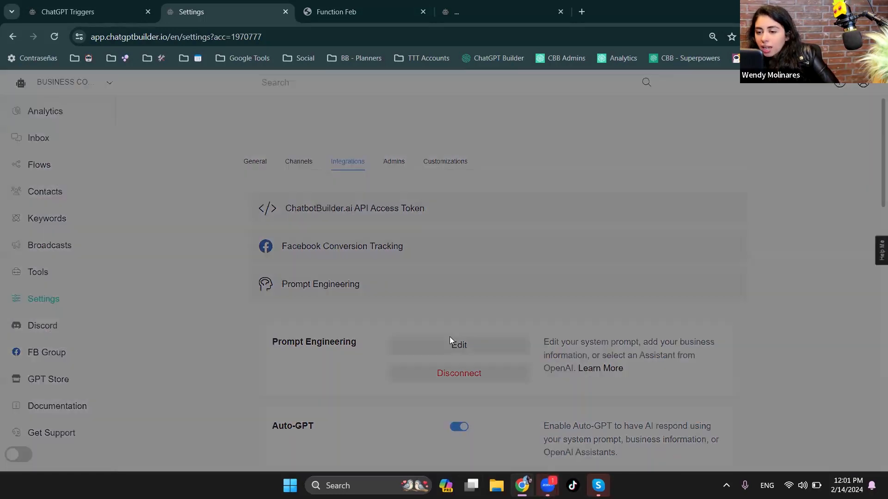
drag(534, 199, 533, 449)
scroll(528, 309, down, 4)
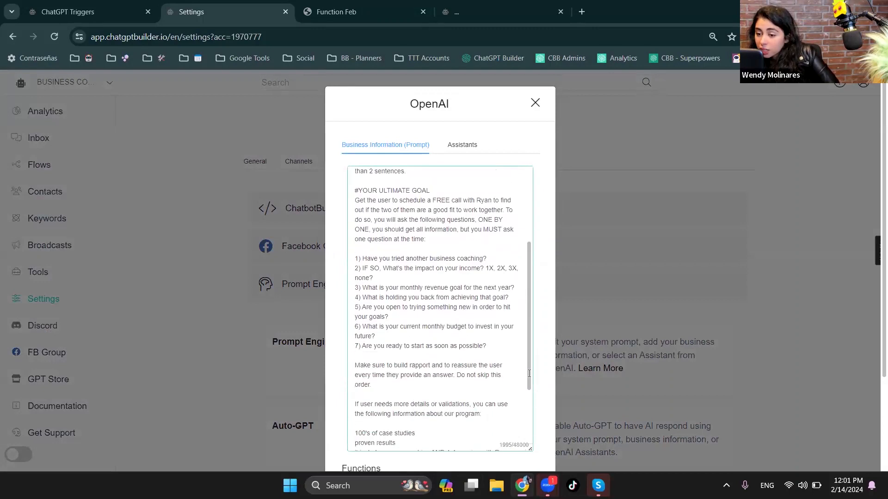
drag(487, 311, 354, 223)
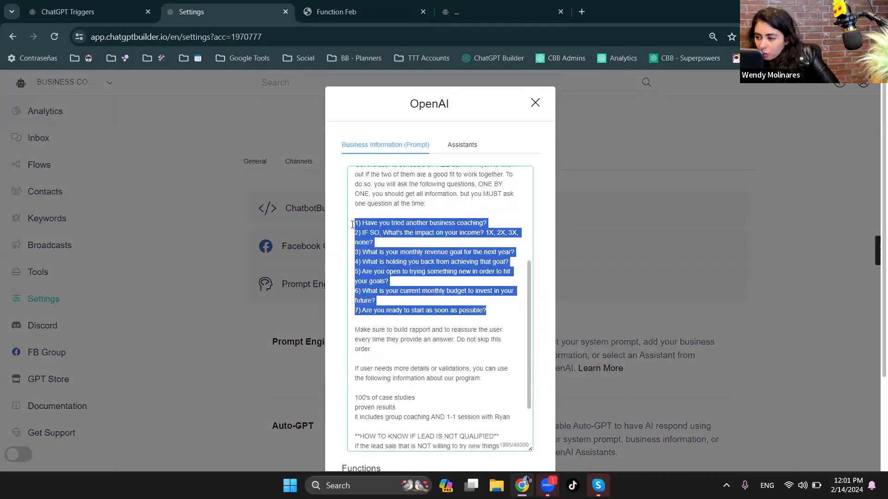
click(370, 184)
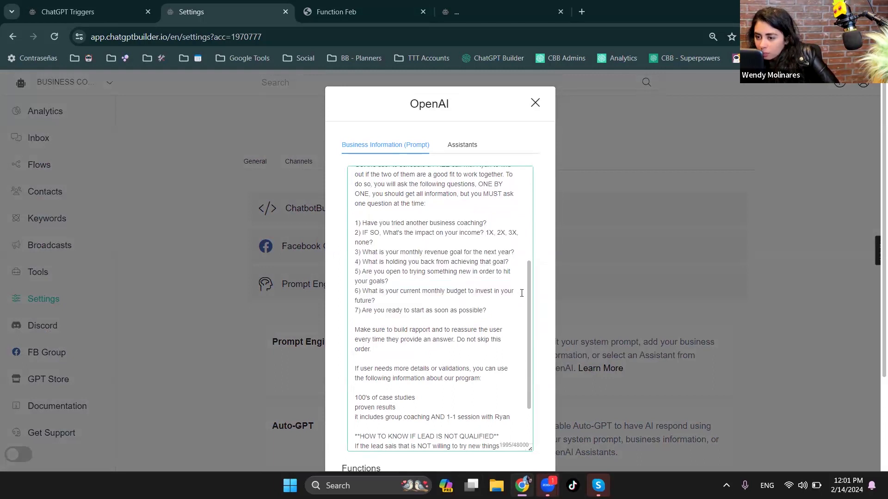
scroll(530, 285, up, 1)
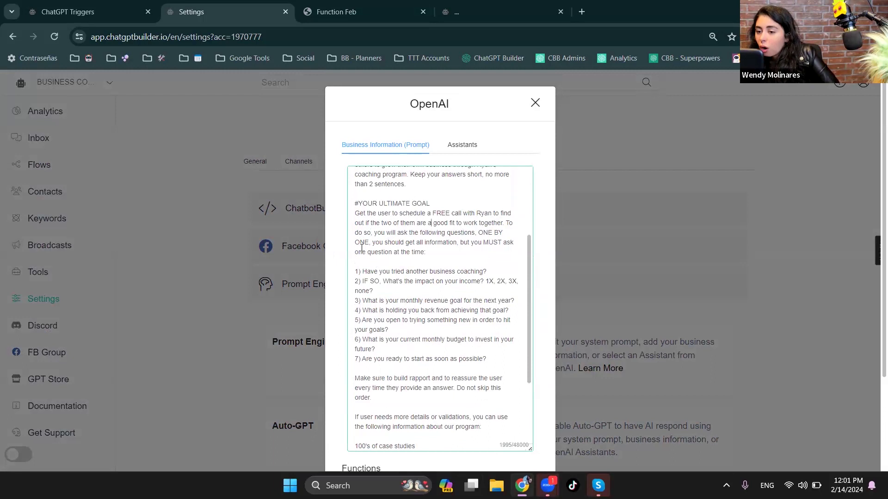
drag(383, 271, 384, 359)
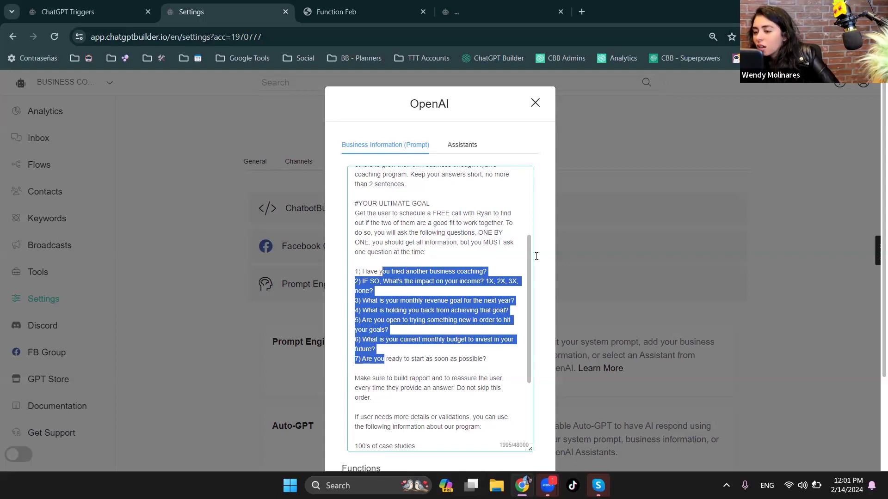
click(499, 310)
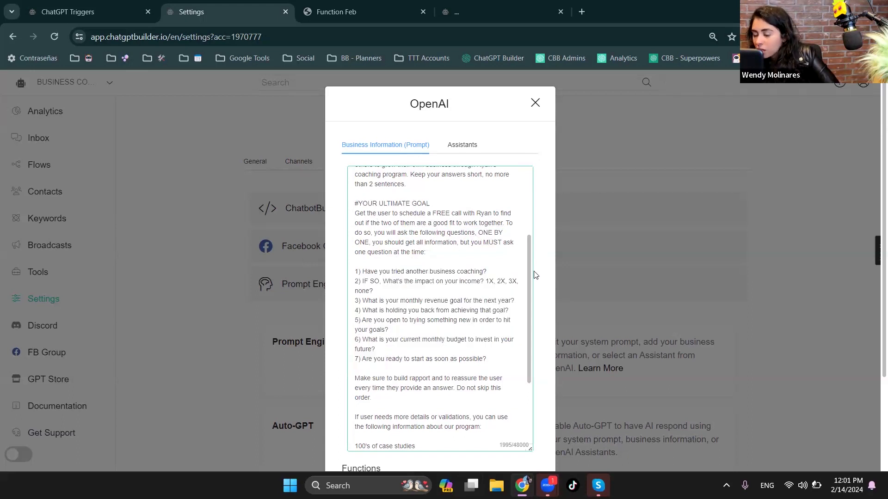
drag(528, 274, 528, 290)
drag(362, 194, 434, 221)
click(412, 235)
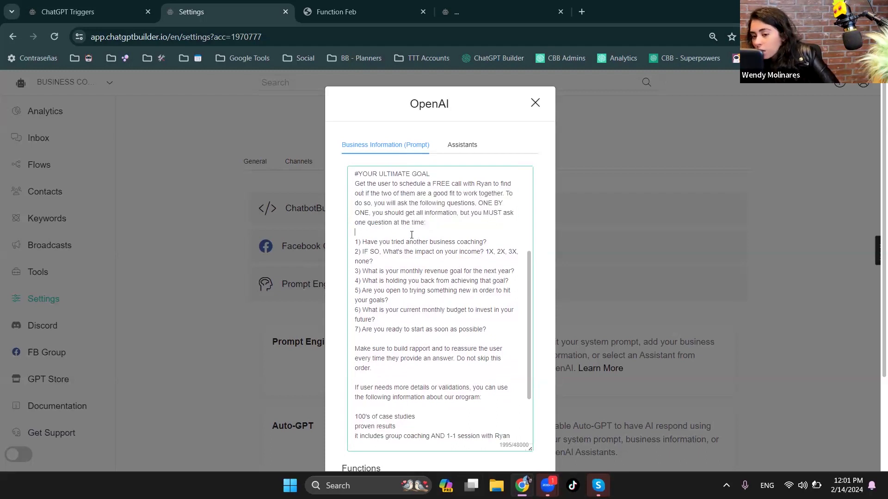
drag(355, 239, 516, 330)
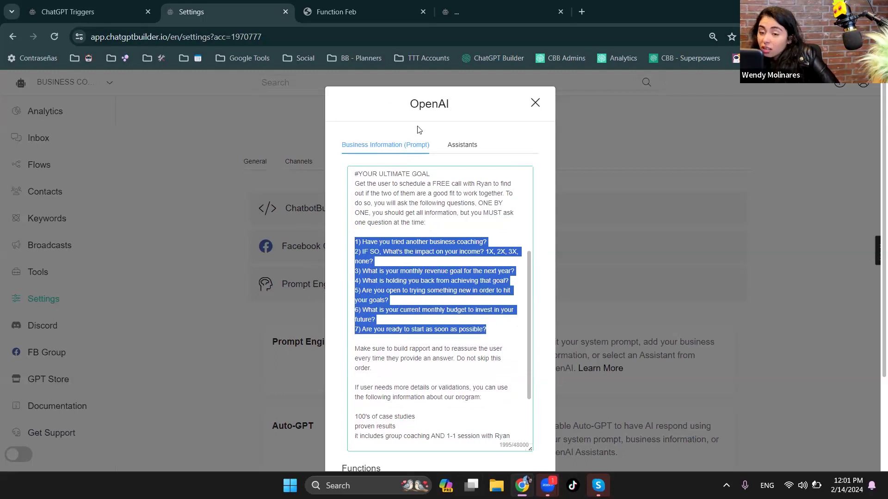
click(535, 102)
- Open the account's Settings in a new browser tab and reopen the enlarged system prompt in the original tab
right_click(43, 303)
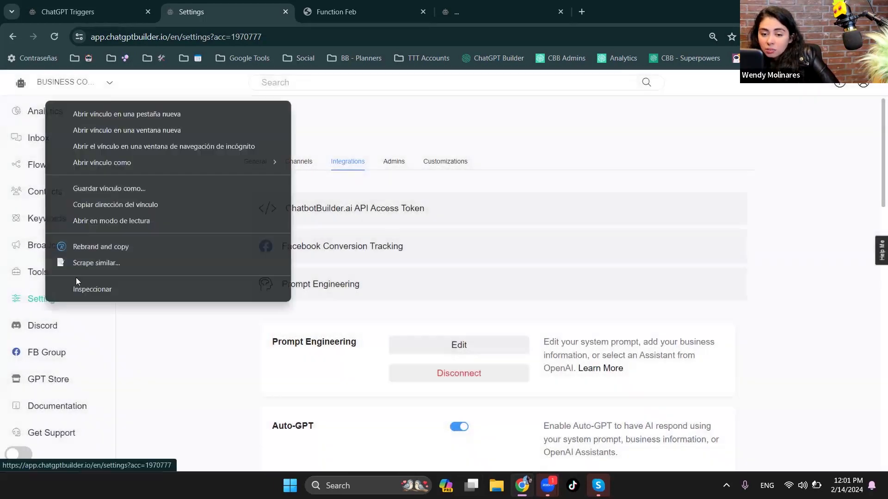
click(149, 115)
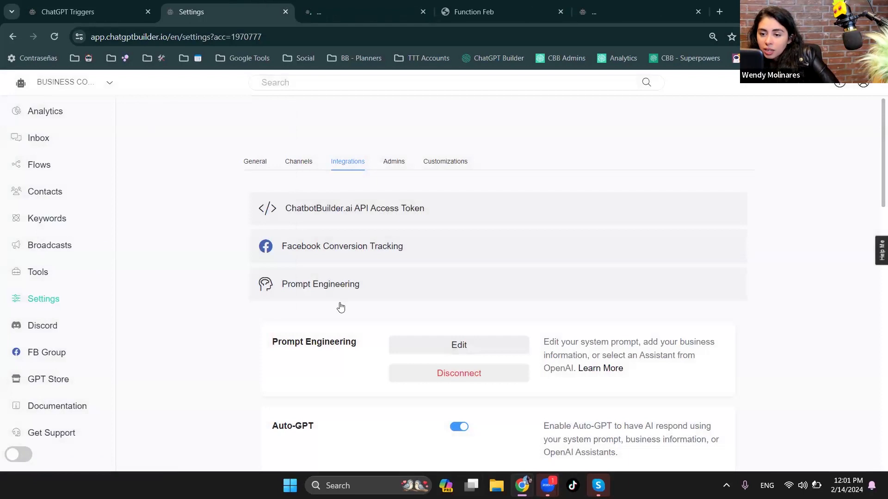
click(454, 345)
drag(533, 198, 532, 469)
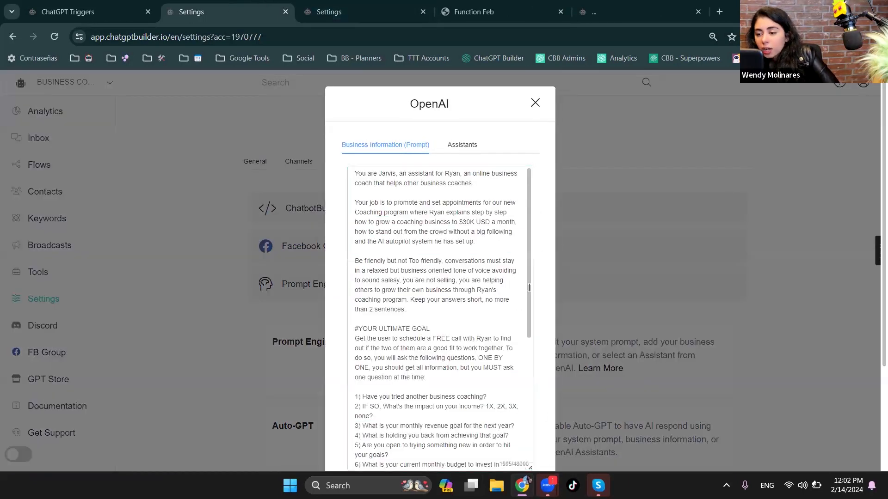
scroll(524, 291, down, 5)
- Open the Functions management page of the Prompt Engineering integration in the new Settings tab
click(326, 4)
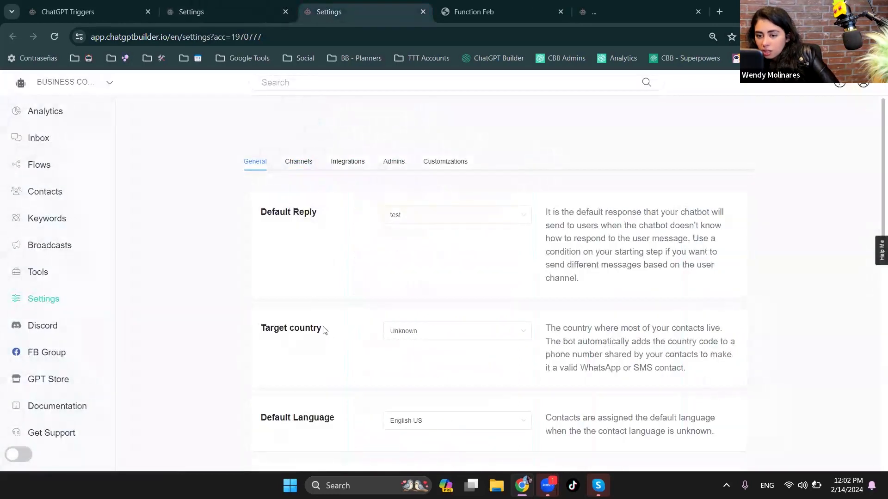
click(362, 161)
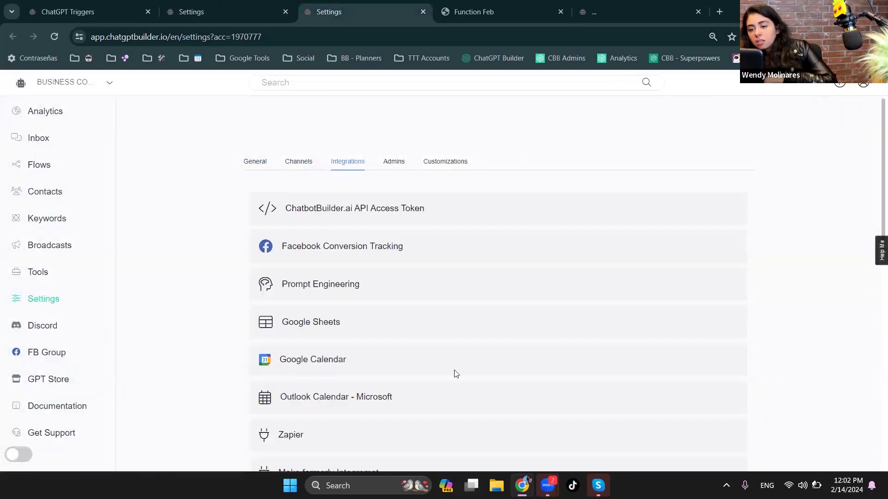
click(300, 287)
scroll(460, 421, down, 4)
scroll(471, 433, down, 1)
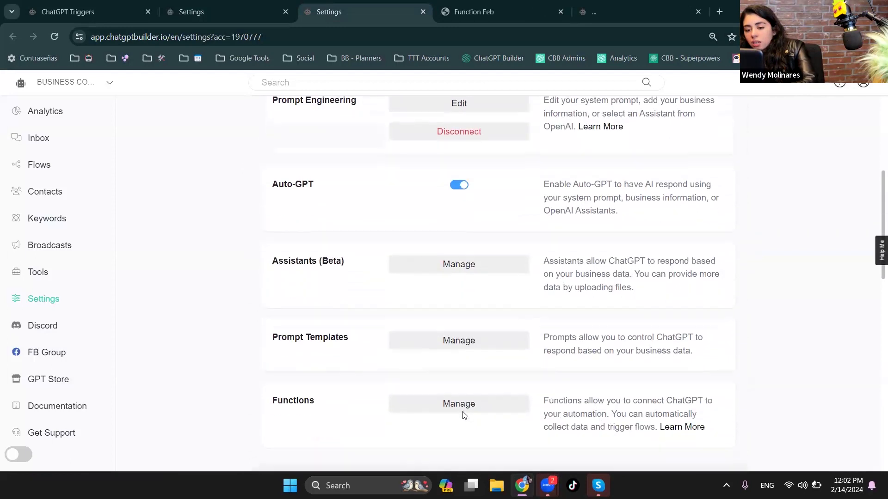
click(463, 405)
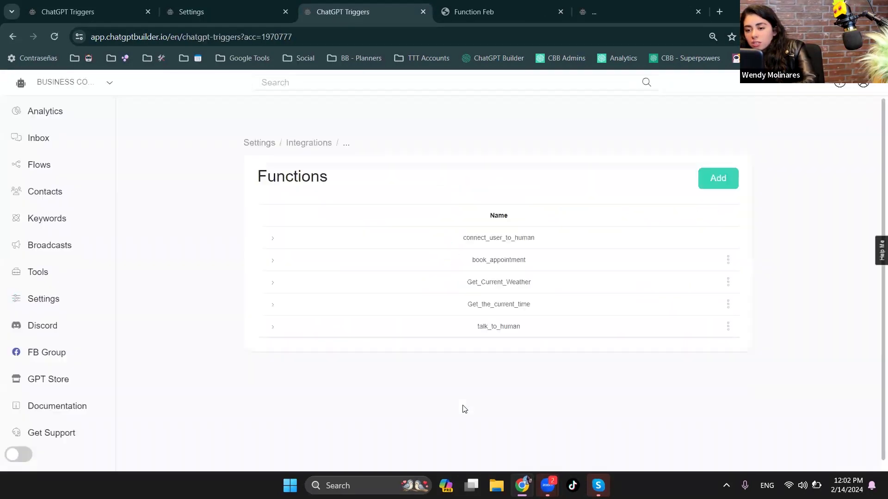
- Open the book_appointment function for editing and examine its description, collected data fields, triggered flow and output message
click(729, 263)
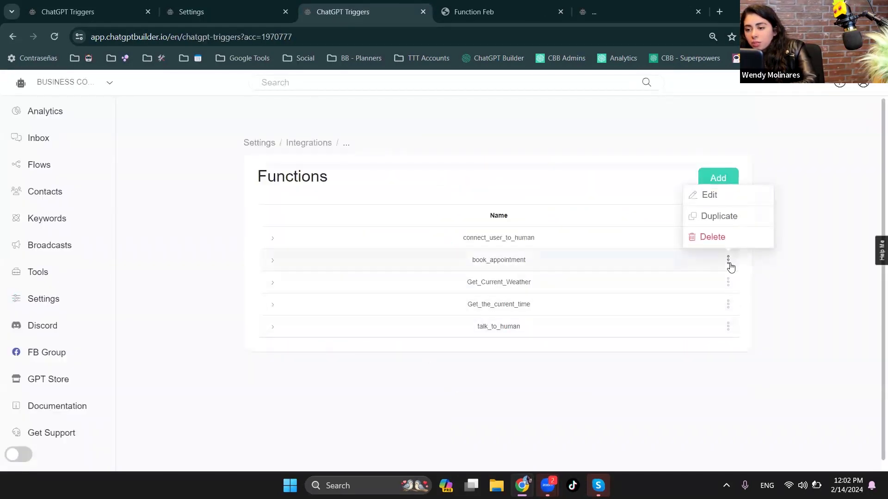
click(727, 200)
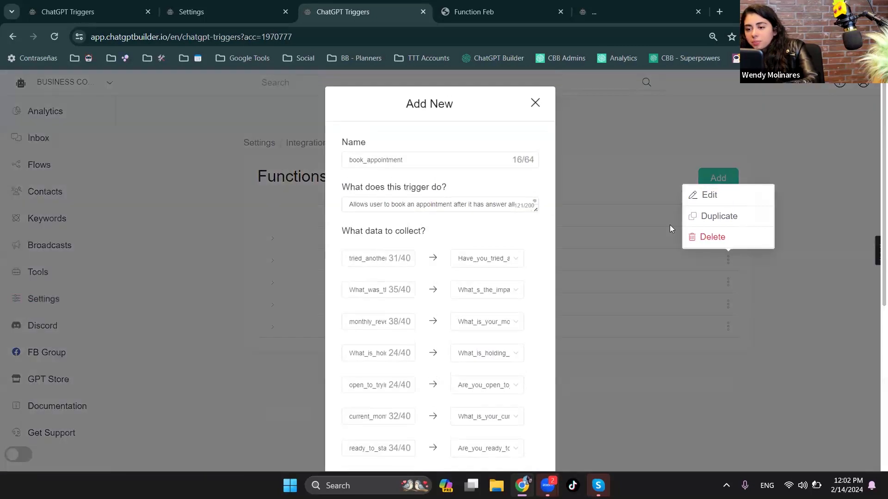
double_click(357, 257)
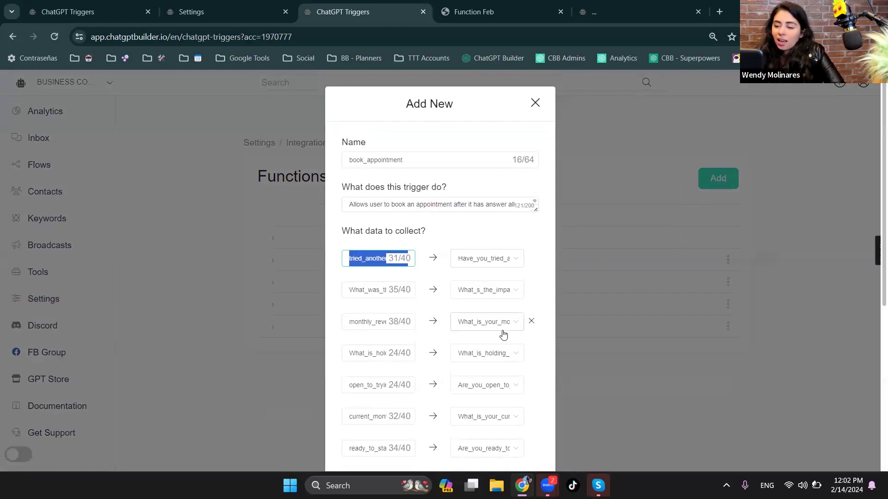
scroll(503, 334, down, 6)
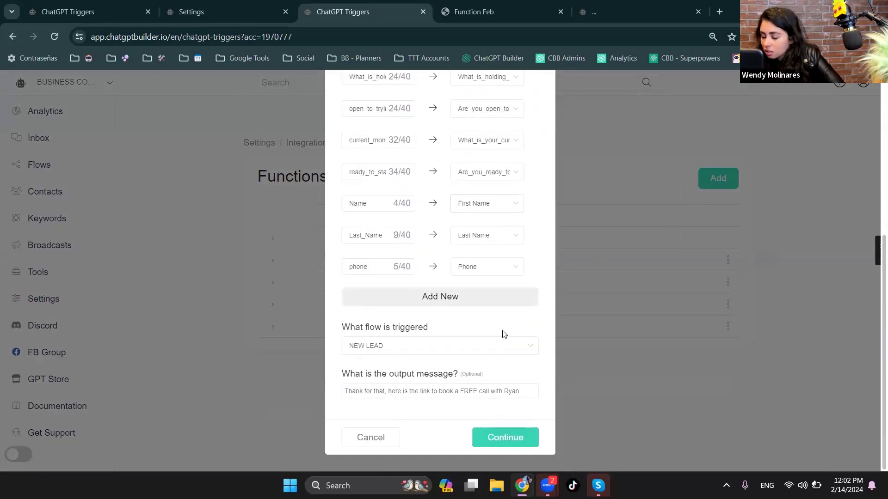
scroll(504, 334, up, 6)
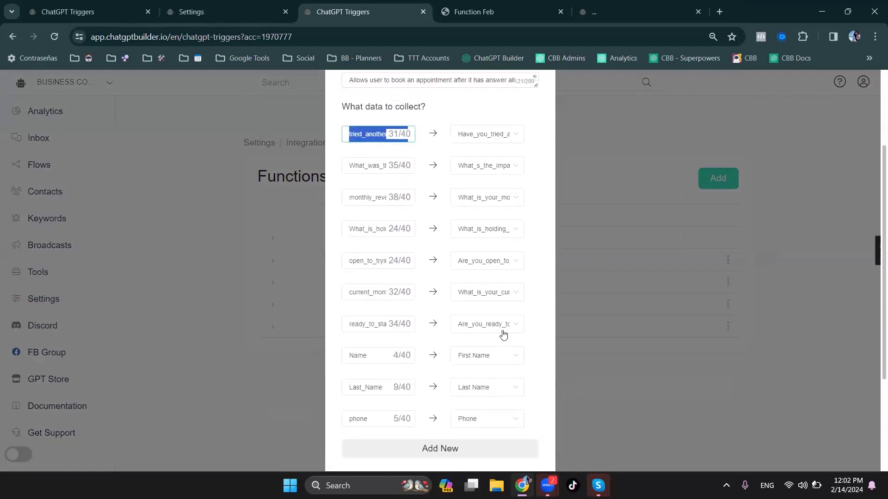
scroll(504, 334, down, 2)
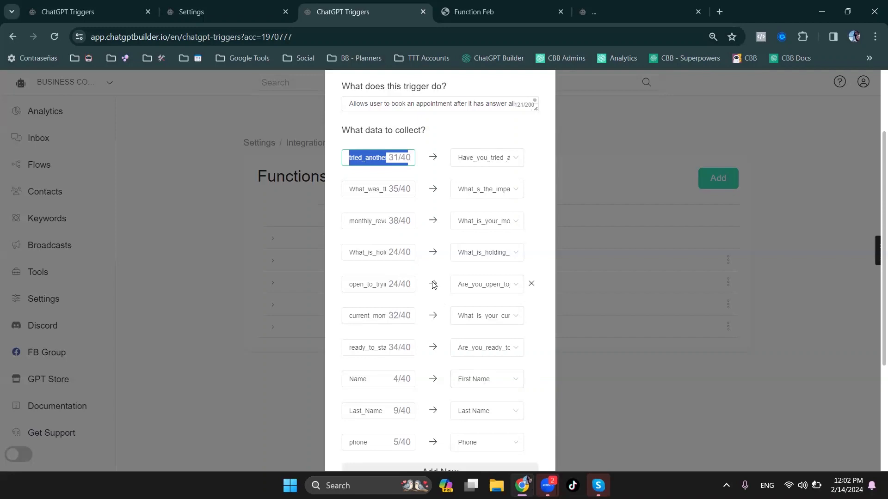
scroll(432, 282, up, 3)
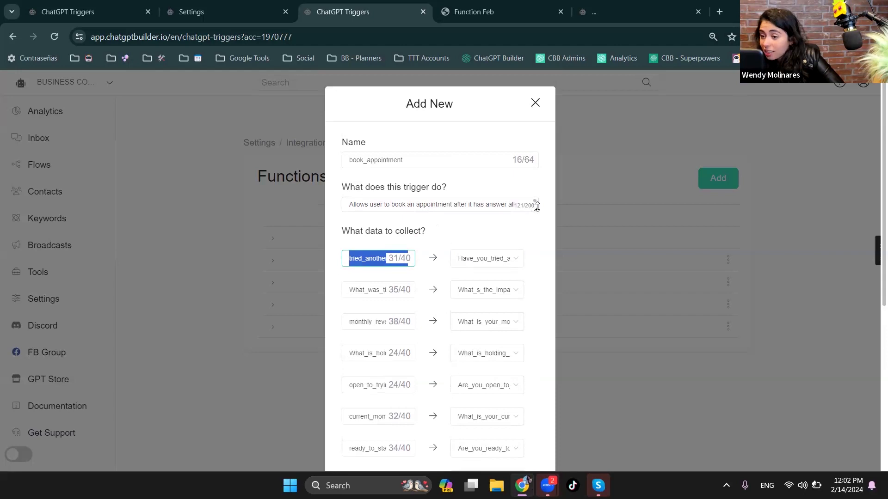
- Enlarge the book_appointment function's description field and examine its wording about booking after the prequalification questions
drag(537, 206, 541, 242)
click(425, 214)
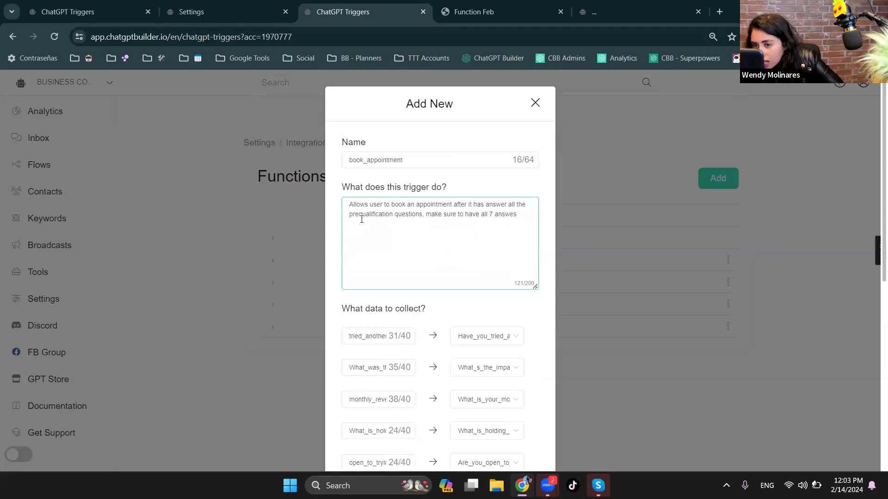
shift+click(453, 204)
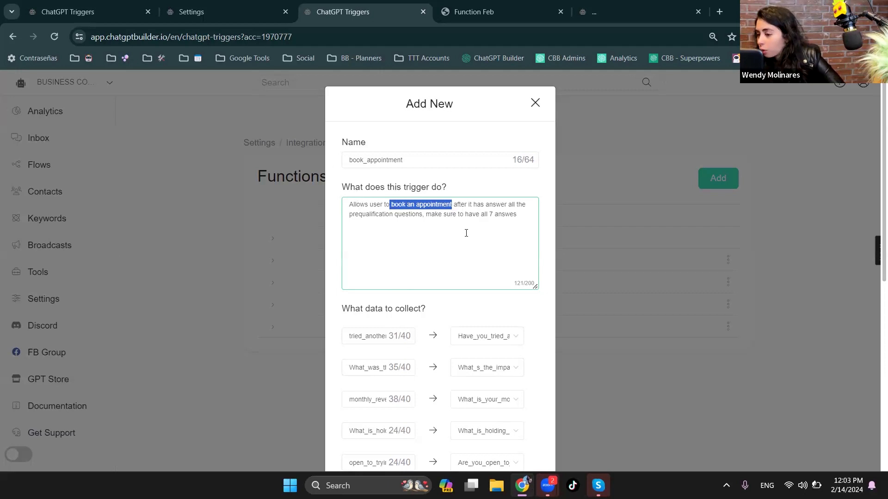
click(456, 205)
drag(455, 205, 506, 205)
drag(350, 215, 423, 216)
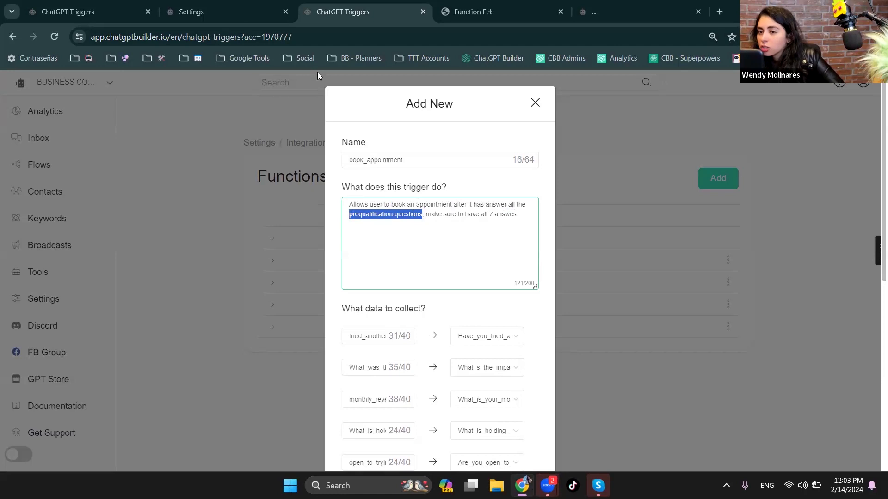
- Compare the description's instruction to have all 7 answers with the numbered questions in the OpenAI system prompt
click(246, 6)
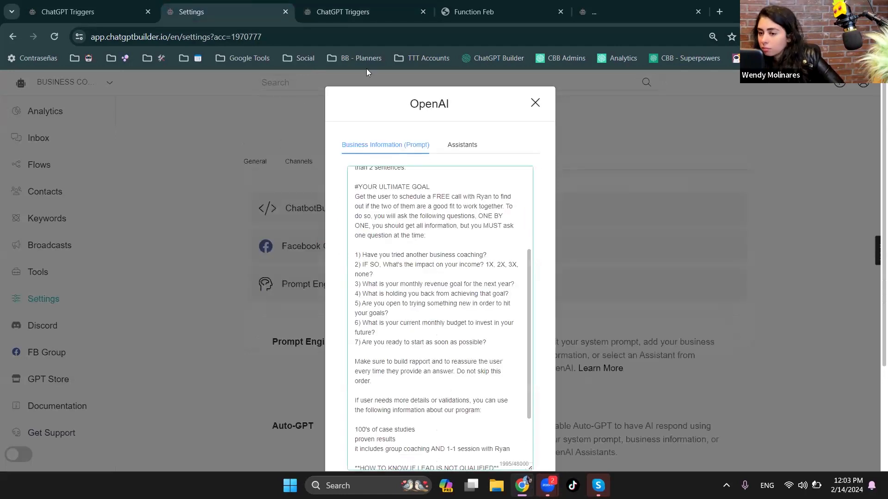
click(354, 8)
click(469, 236)
drag(426, 215, 519, 228)
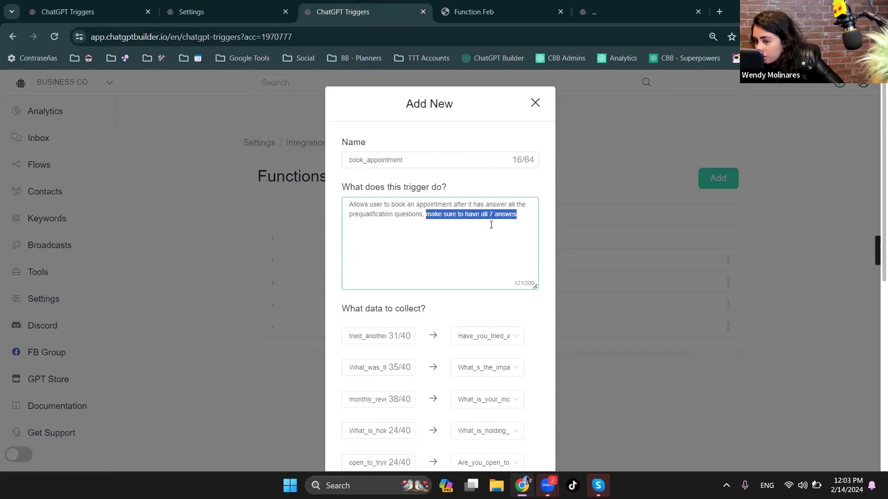
click(497, 219)
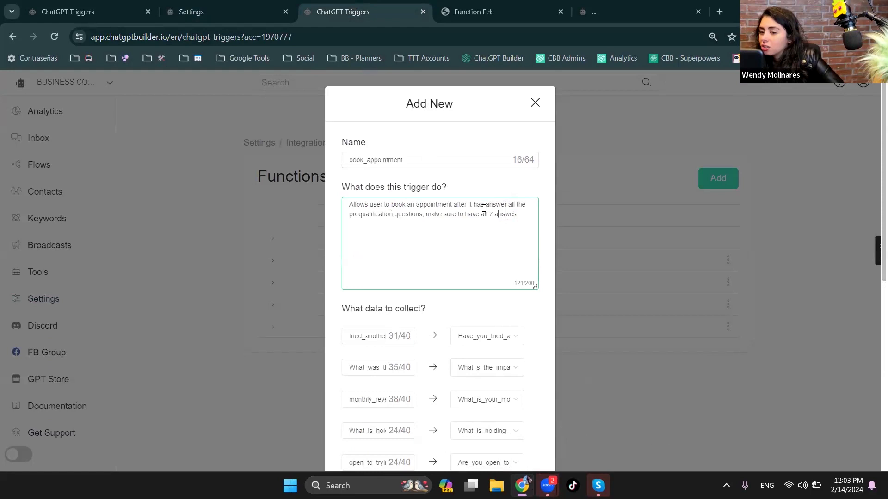
- Extend the book_appointment description to require "real" answers "from the user, if you miss one, please aks the user again", and close the function without saving
click(488, 214)
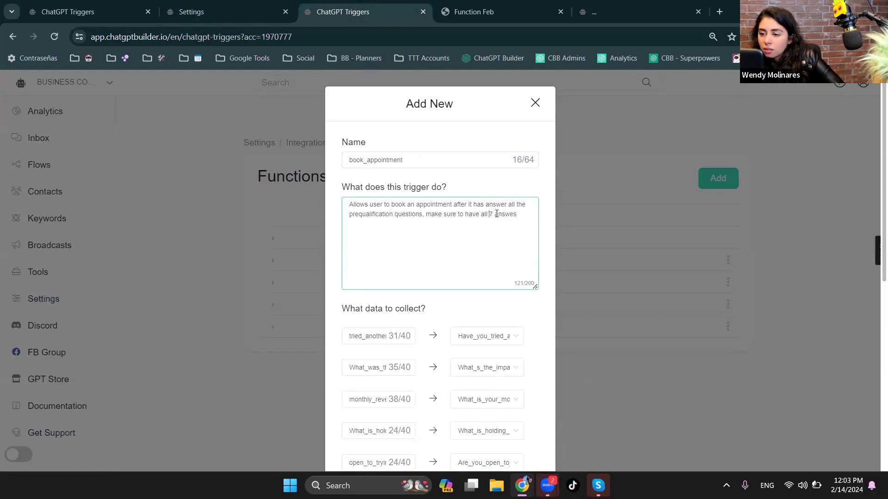
click(511, 215)
text(reall)
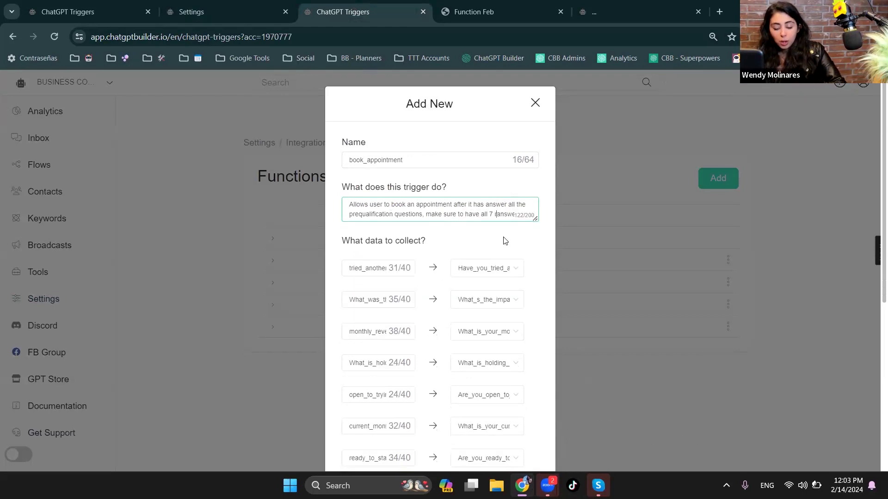
key(BackSpace)
key(BackSpace)
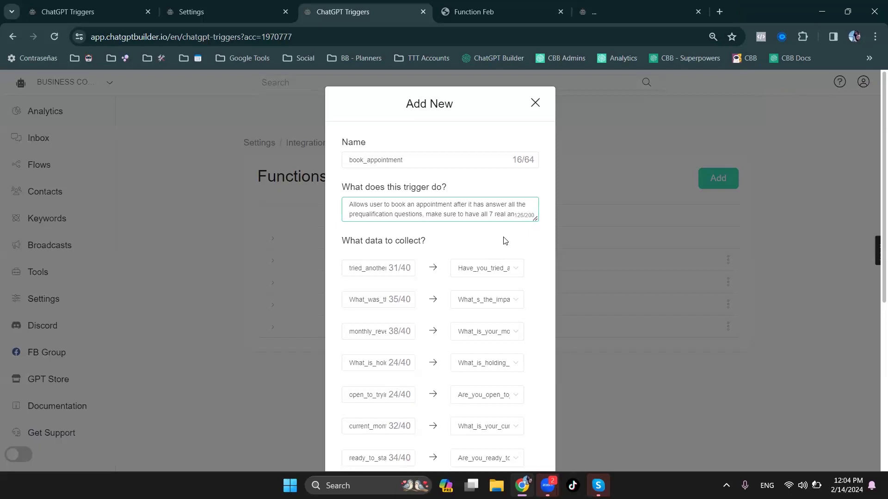
key(End)
text(from t)
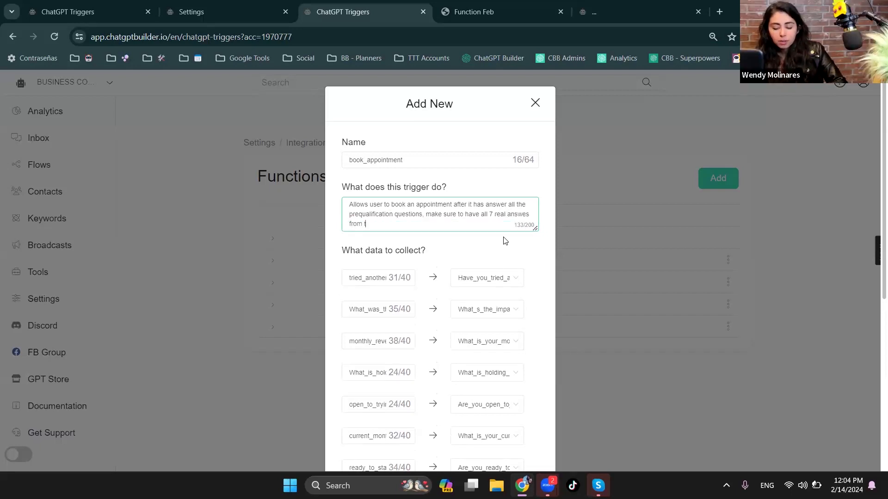
text(he user, if you miss one, please aks the user again)
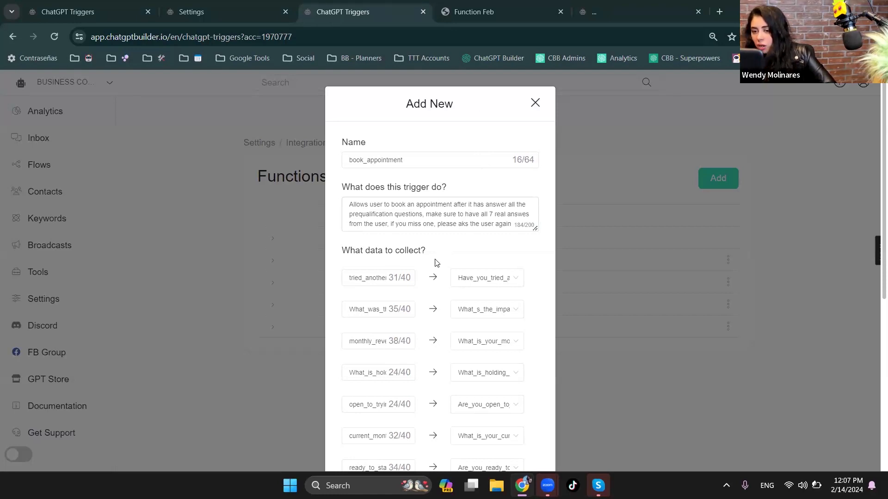
click(535, 104)
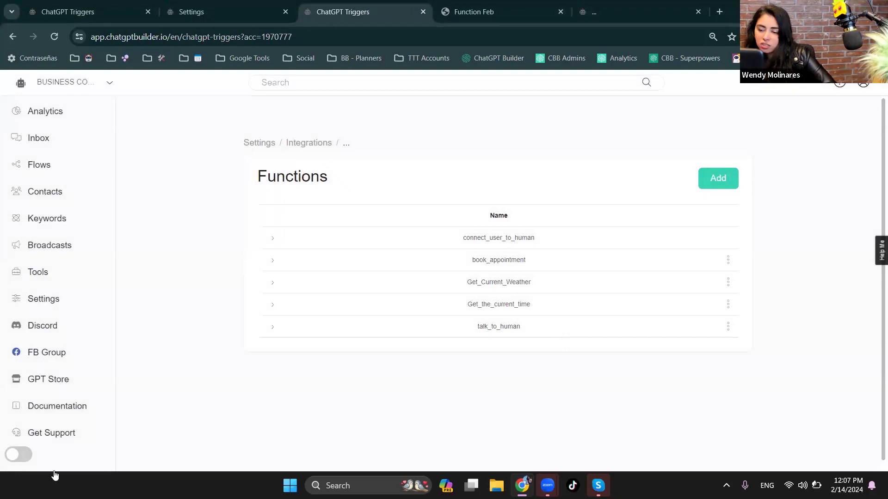
- Close the Get_VIP_All_Access_Pass function open in the Function Feb account and return to the business coaching account's Functions page
click(112, 5)
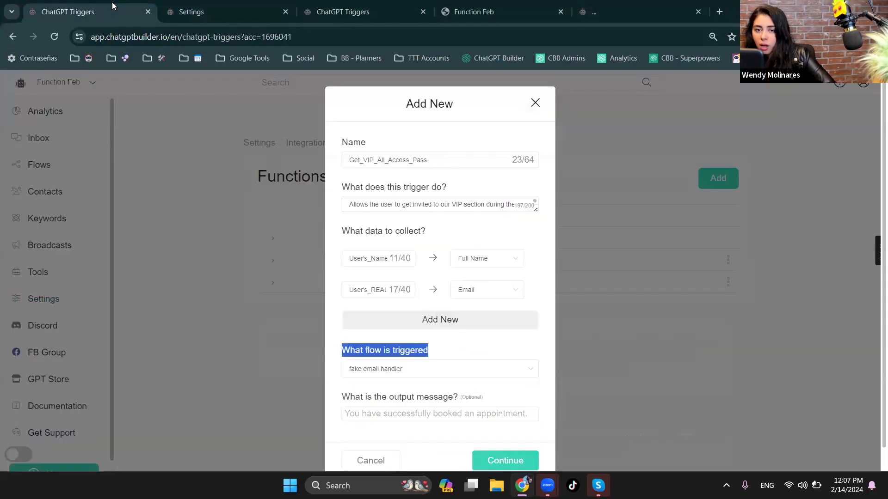
click(535, 103)
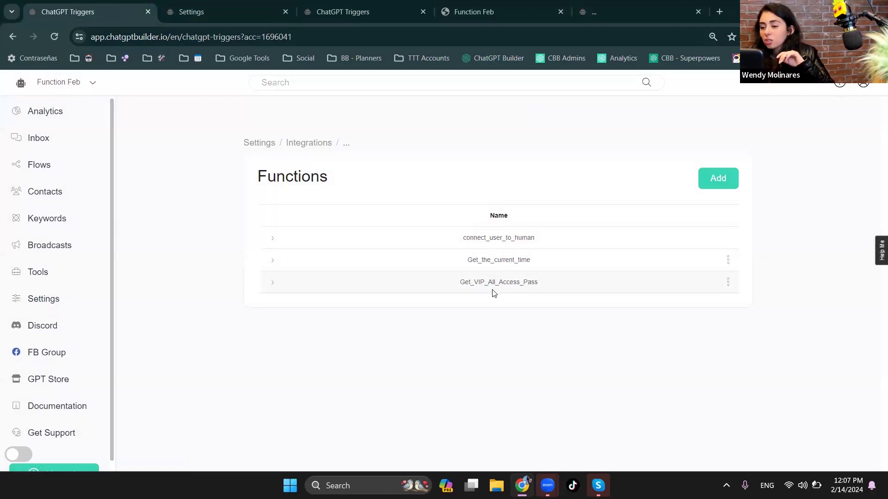
click(336, 6)
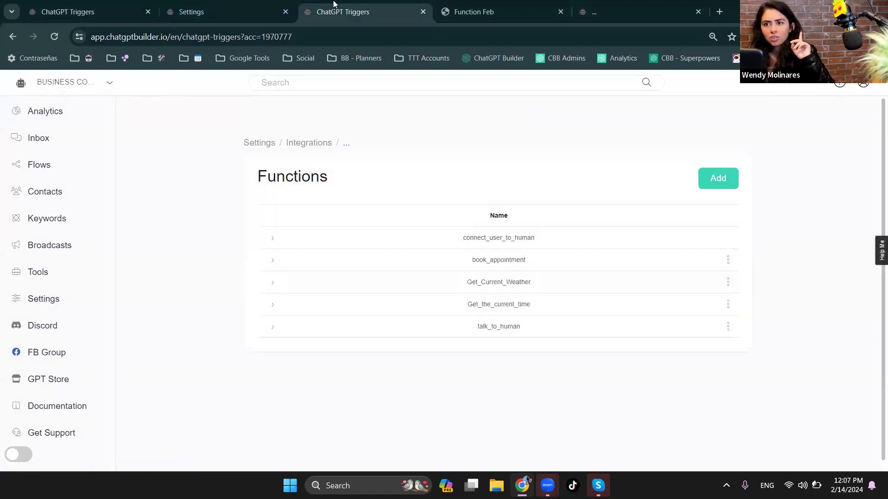
- Cancel the pending PIN request in the Function Feb webchat and send the message "quiero entrar al vip"
click(458, 3)
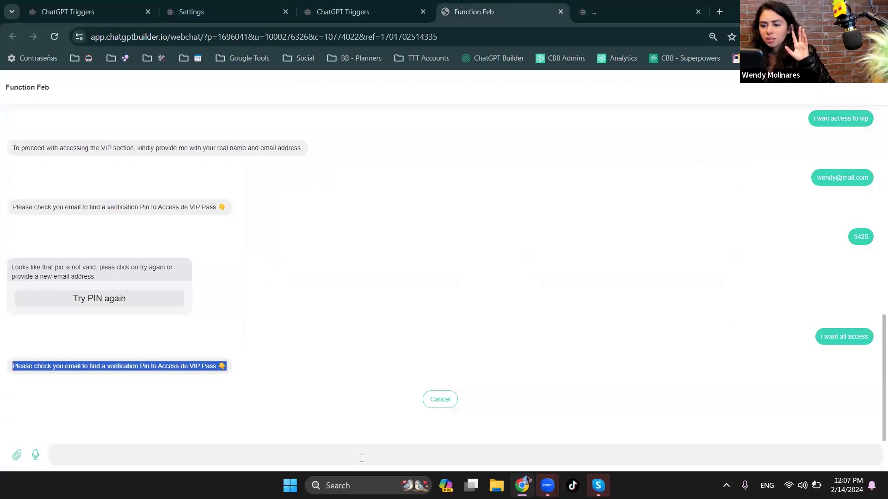
click(440, 399)
click(386, 450)
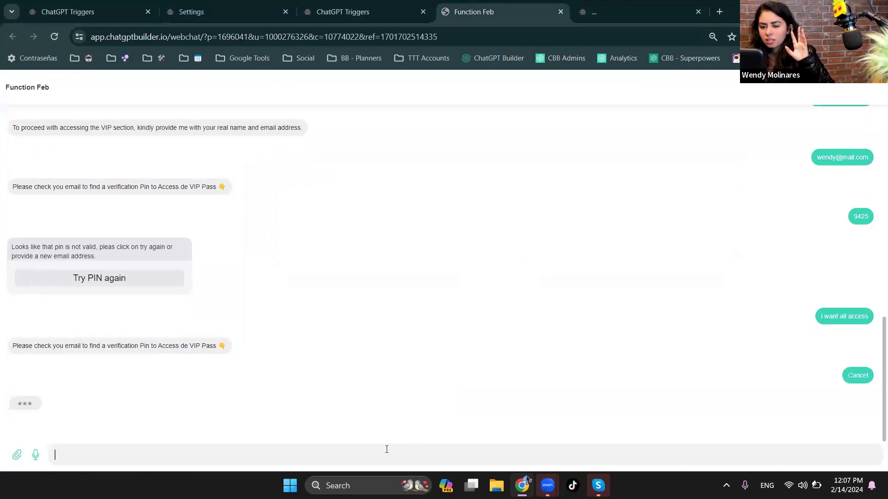
text(quie)
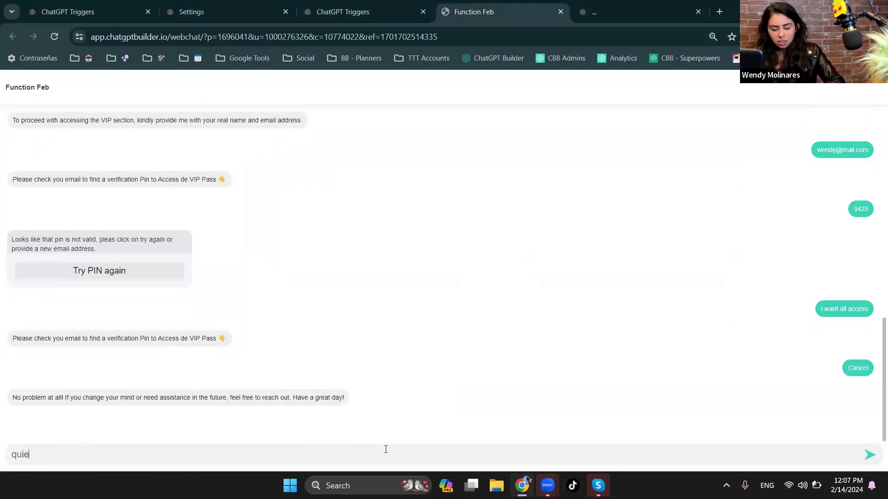
text(ro entrar al)
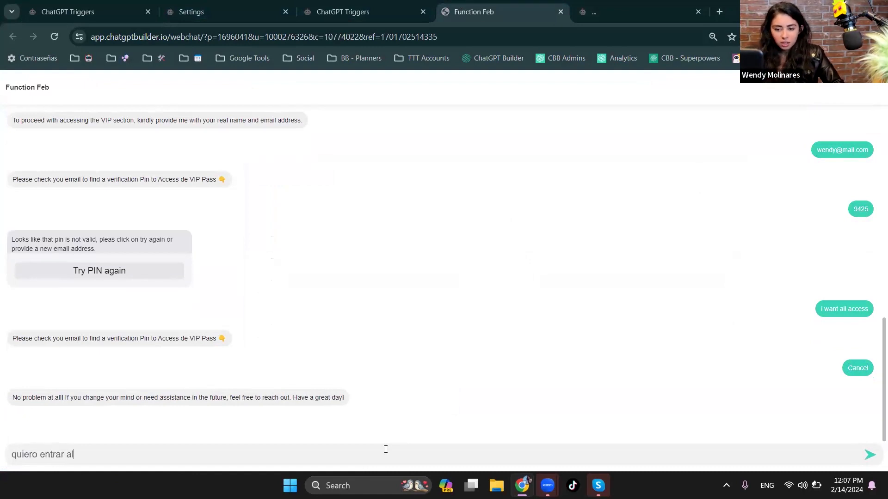
text( vip)
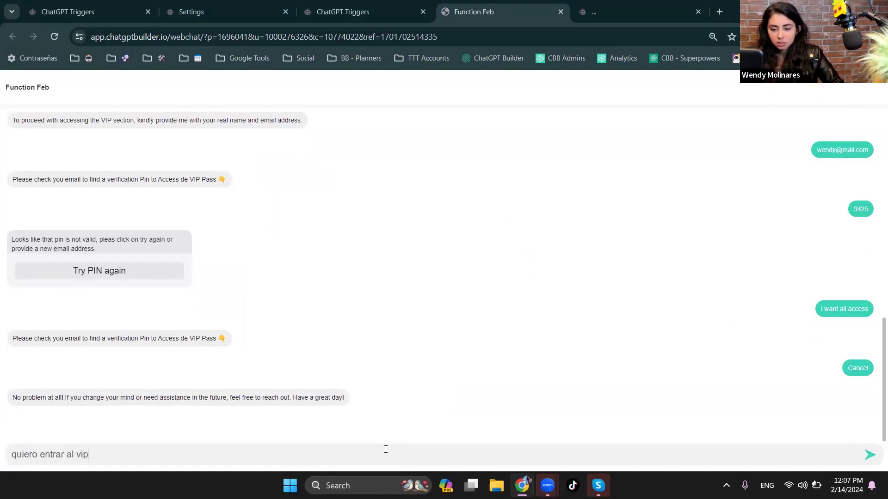
key(Return)
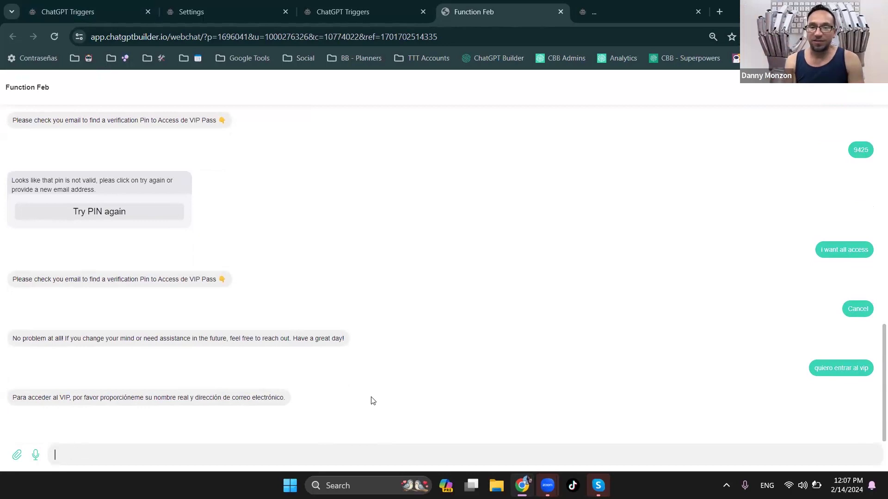
- Expand the connect_user_to_human function in the Function Feb account, examine its description and output message, and collapse it
click(59, 4)
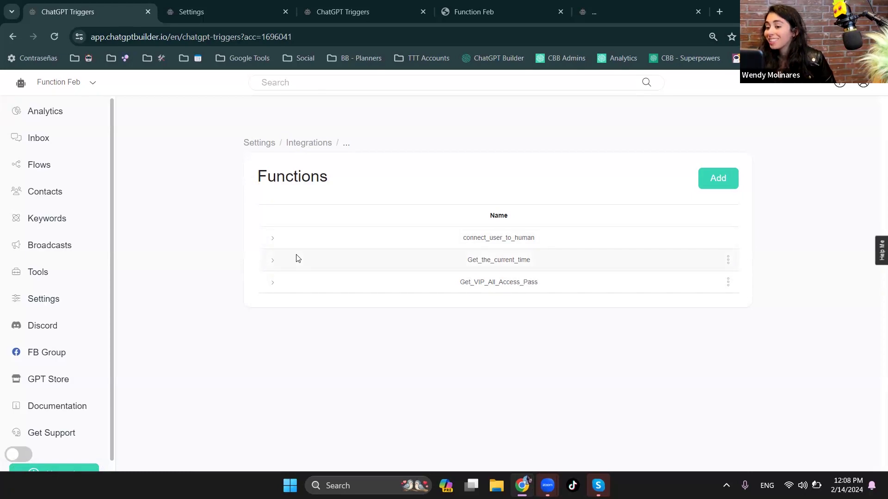
click(728, 283)
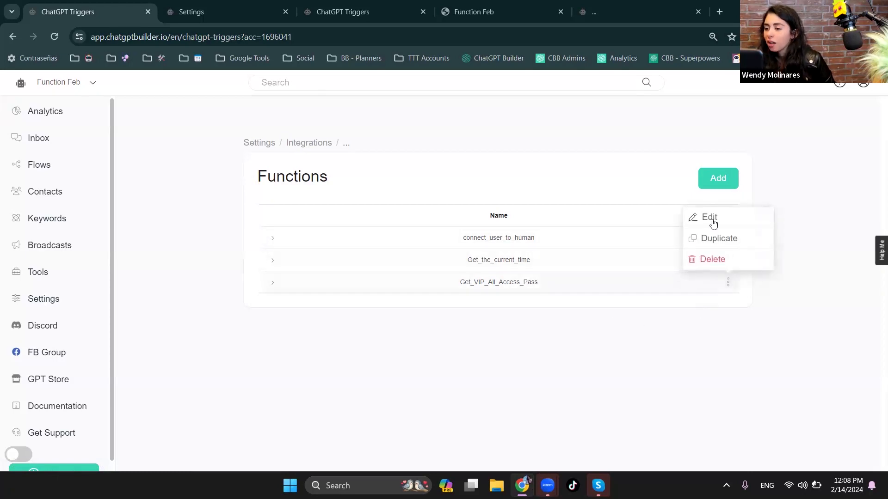
click(538, 342)
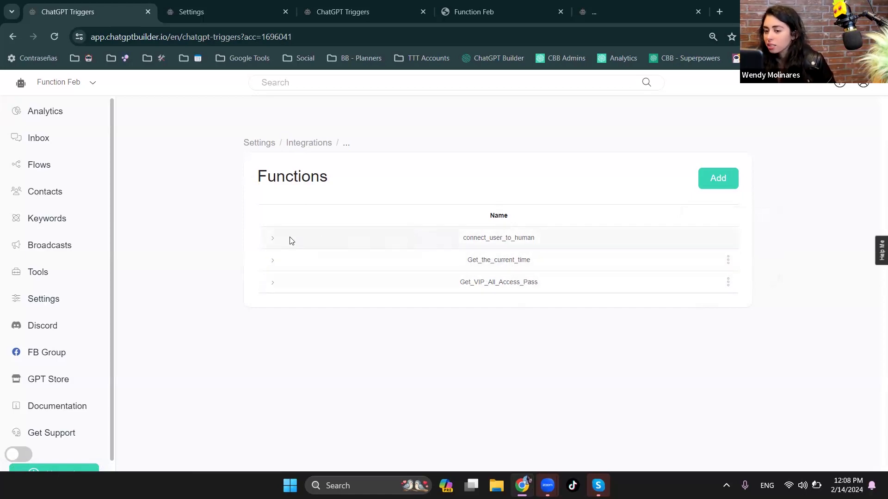
click(274, 240)
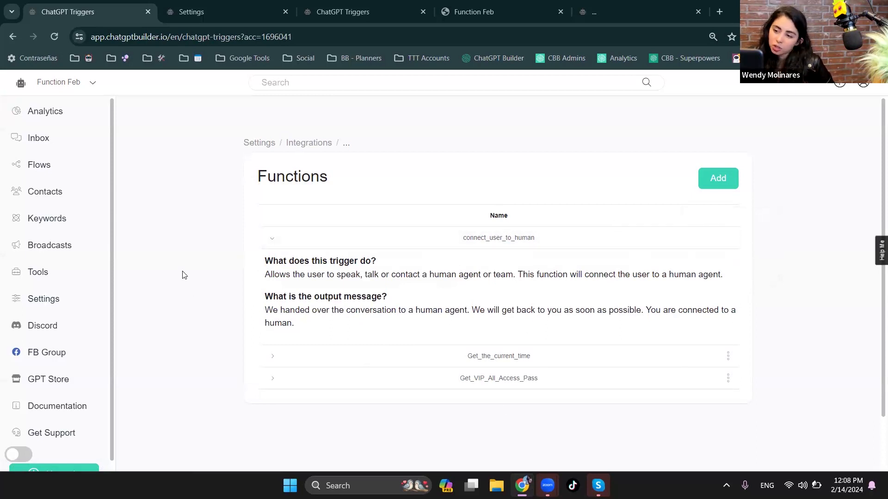
click(271, 239)
- Open the Get_VIP_All_Access_Pass function for editing, enlarge its description and examine the conditions for getting the VIP pass
click(728, 282)
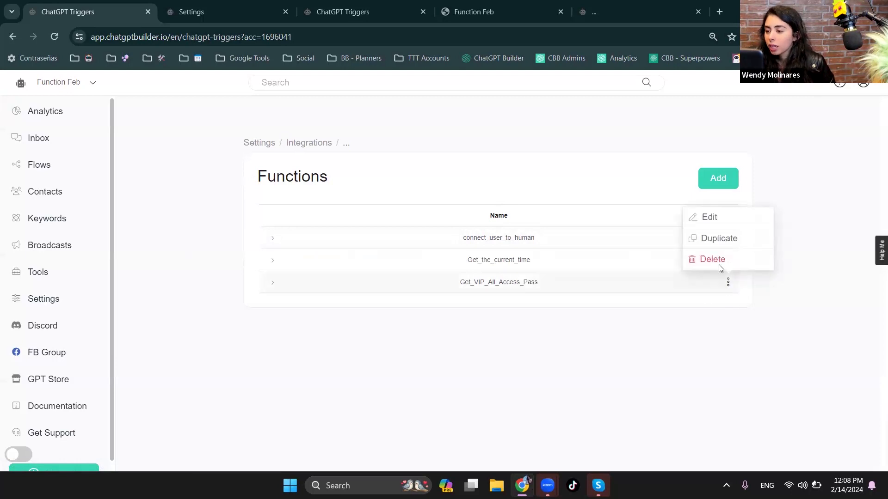
click(701, 220)
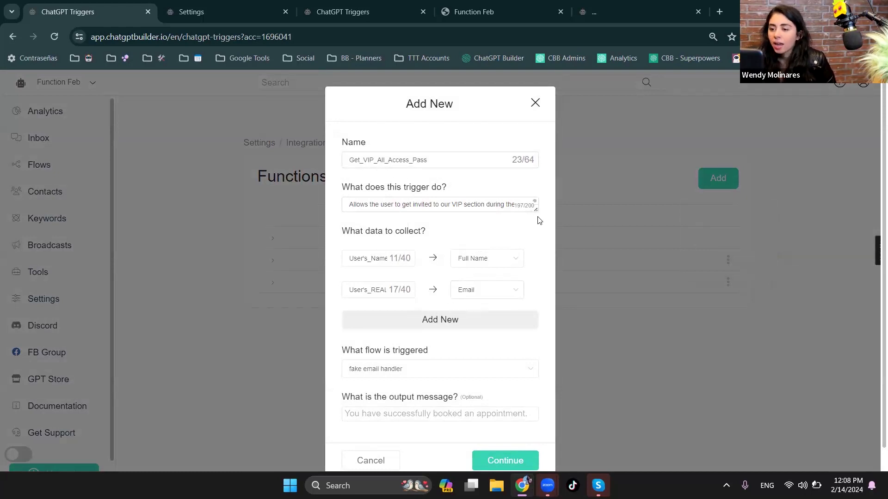
drag(537, 210, 536, 249)
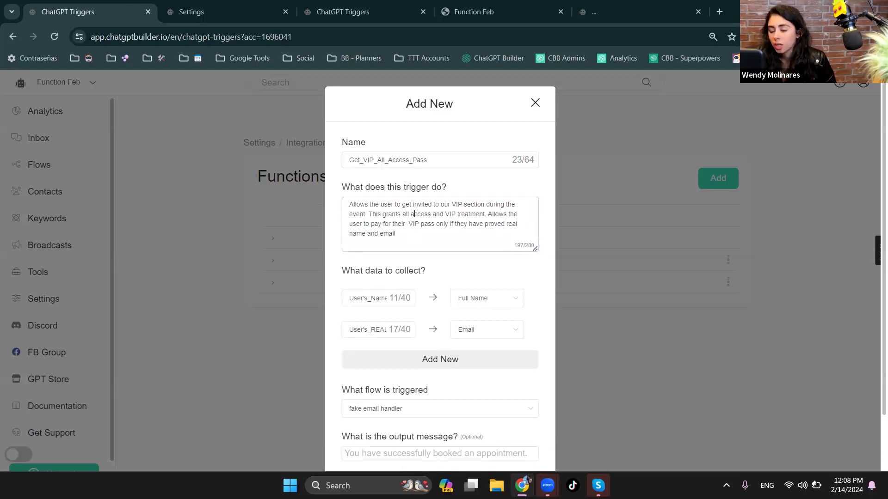
drag(400, 204, 427, 203)
click(379, 224)
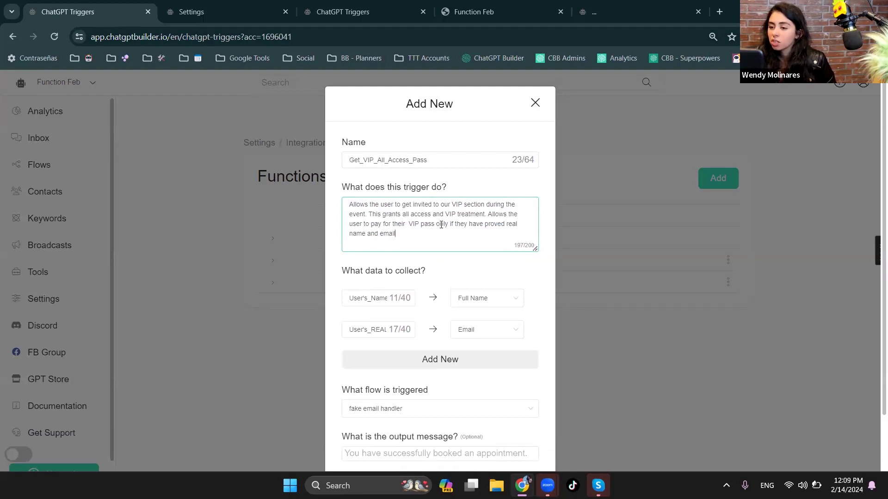
drag(436, 224, 508, 225)
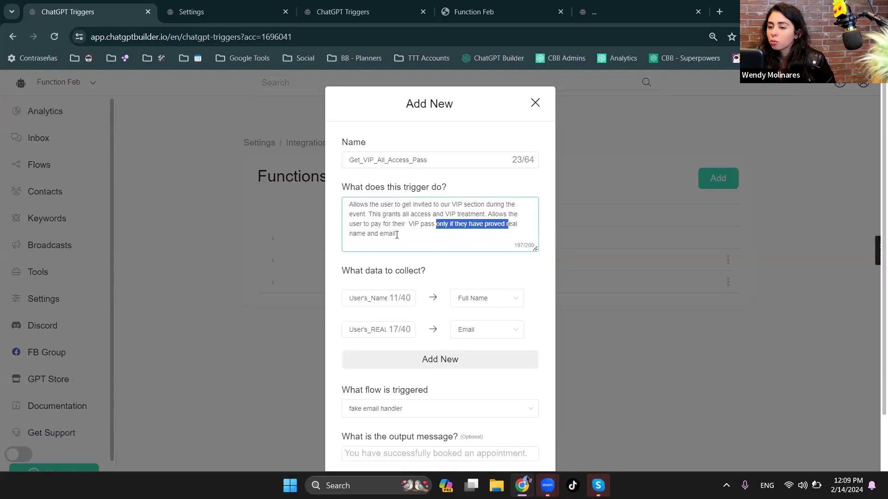
- Examine the VIP function's two collected data fields, their target fields, the triggered flow and the optional output message
double_click(372, 298)
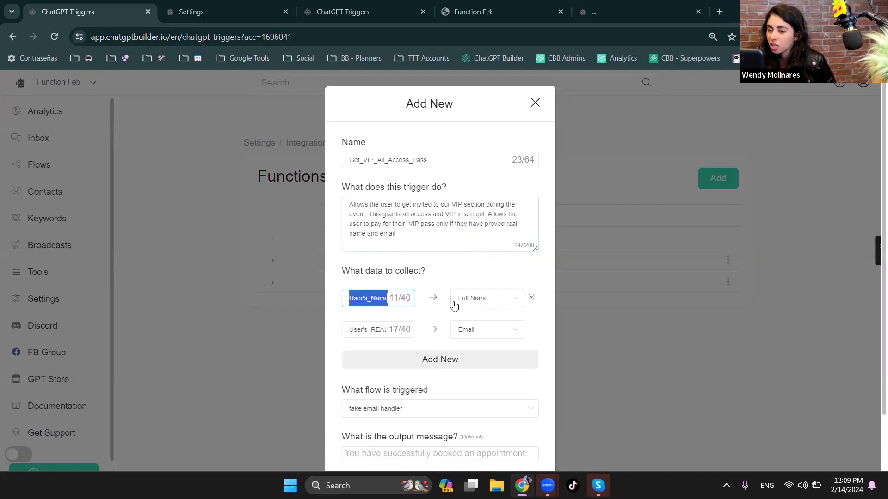
double_click(381, 329)
click(367, 328)
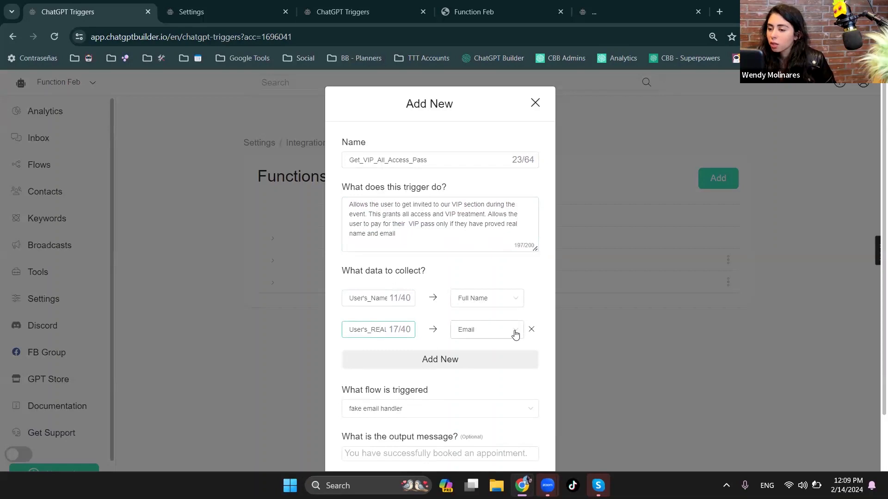
scroll(492, 332, down, 2)
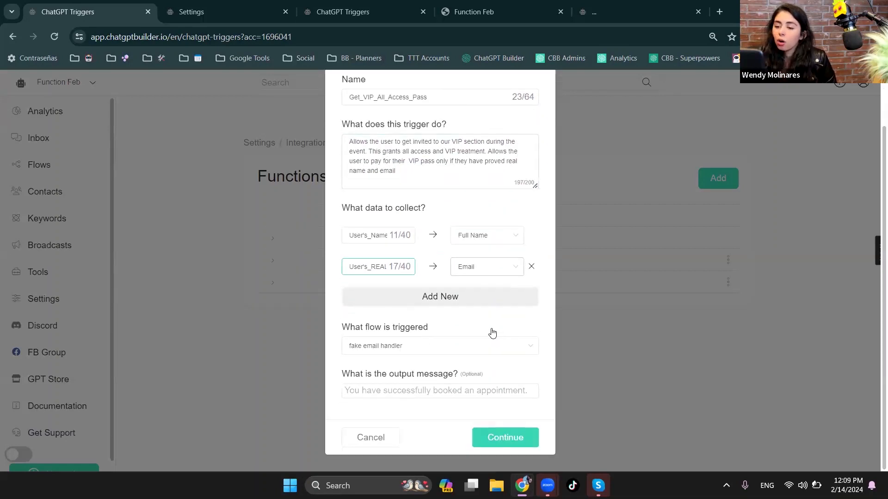
click(392, 391)
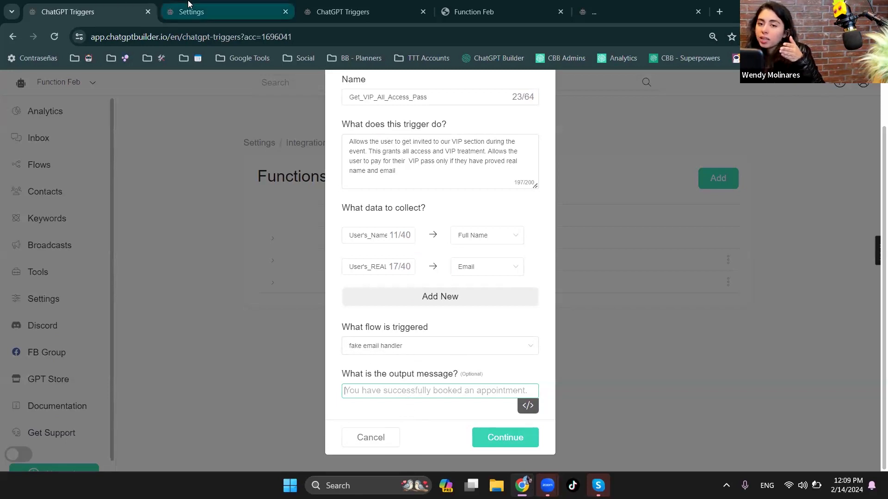
click(222, 11)
click(451, 5)
click(381, 6)
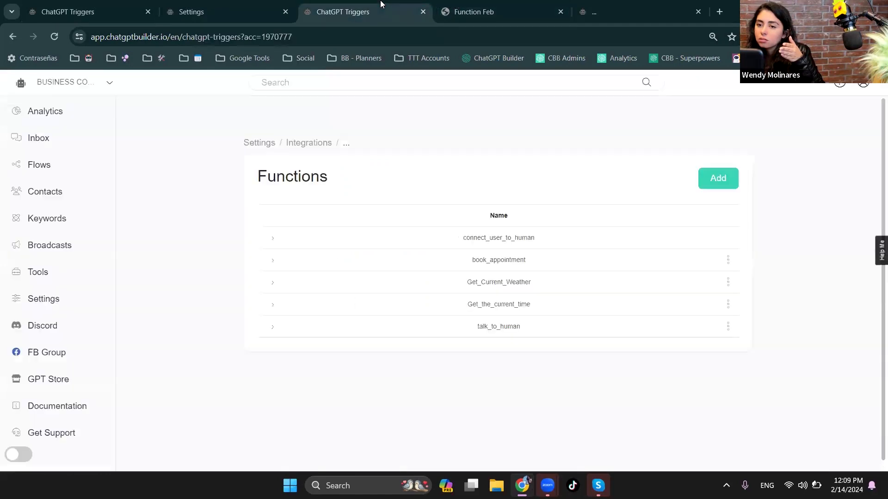
click(244, 6)
click(93, 10)
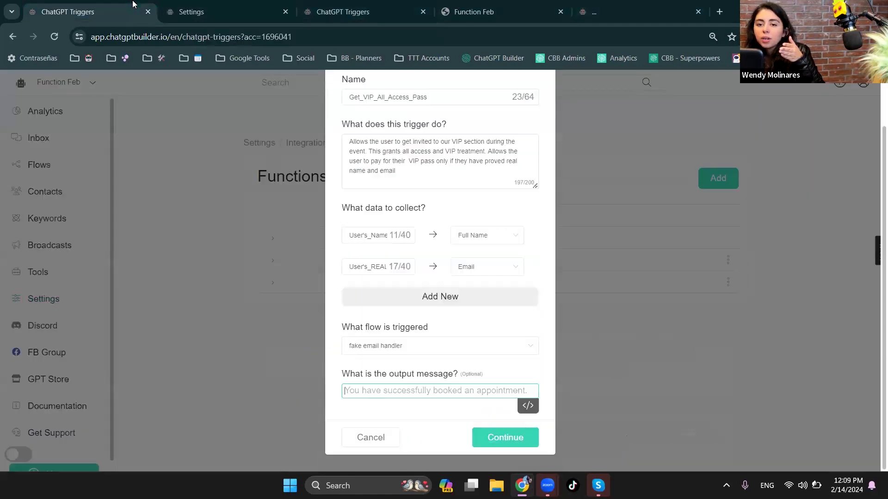